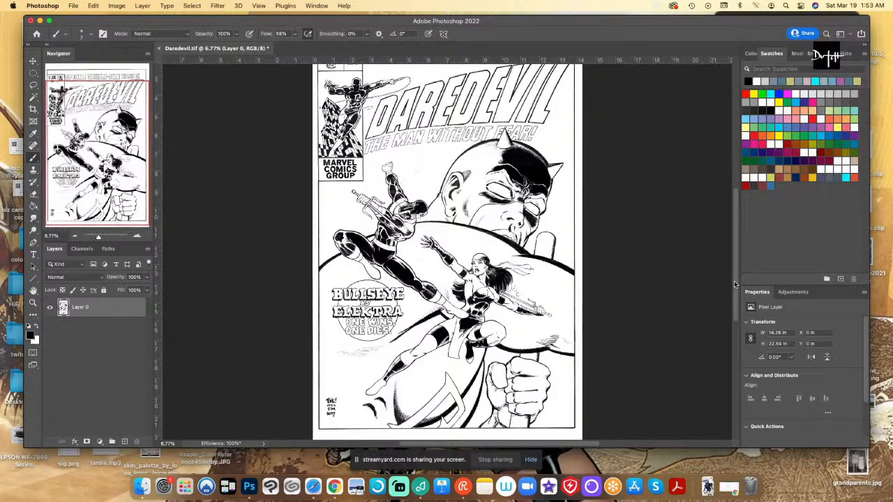
Run the "sketch lift transparency copy" action from the Patreon Reward set on the Daredevil line art
{"action": "left_click", "coordinate": [821, 55]}
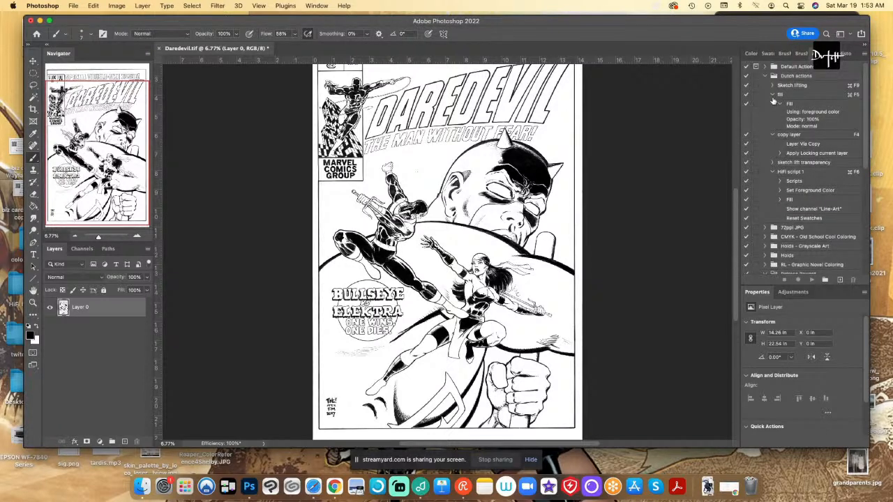
{"action": "left_click", "coordinate": [766, 77]}
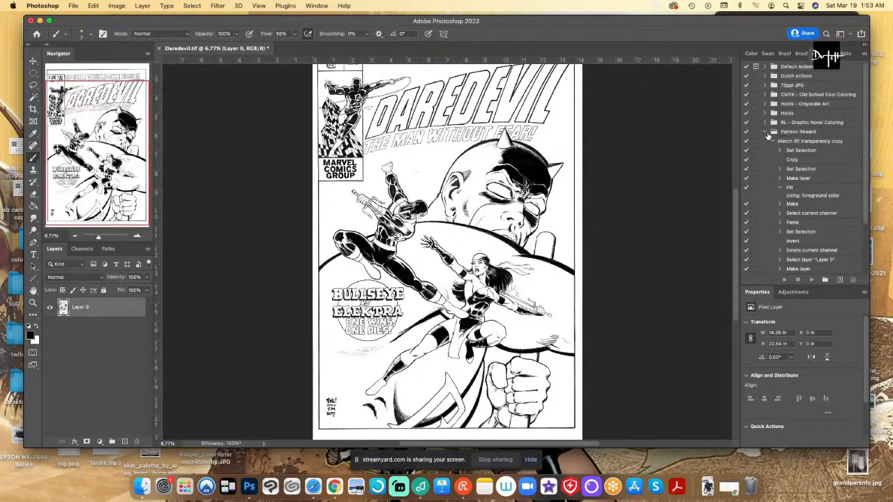
{"action": "left_click", "coordinate": [773, 142]}
{"action": "left_click", "coordinate": [799, 141]}
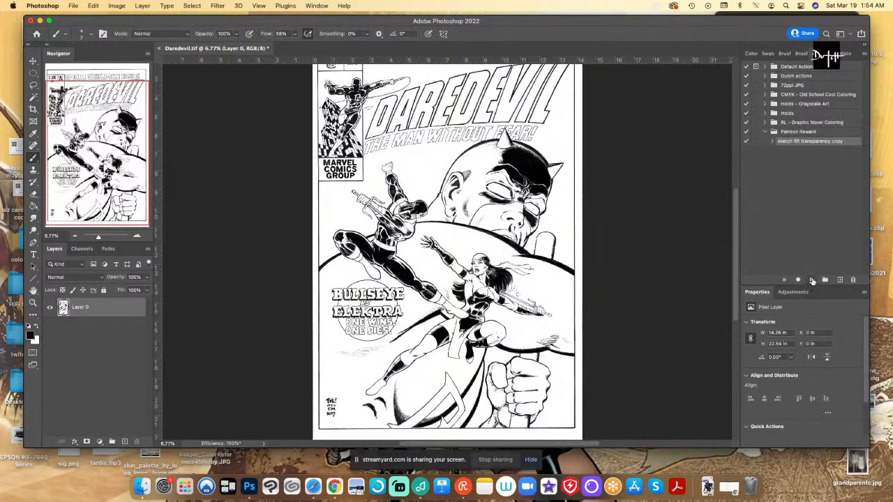
{"action": "left_click", "coordinate": [811, 279]}
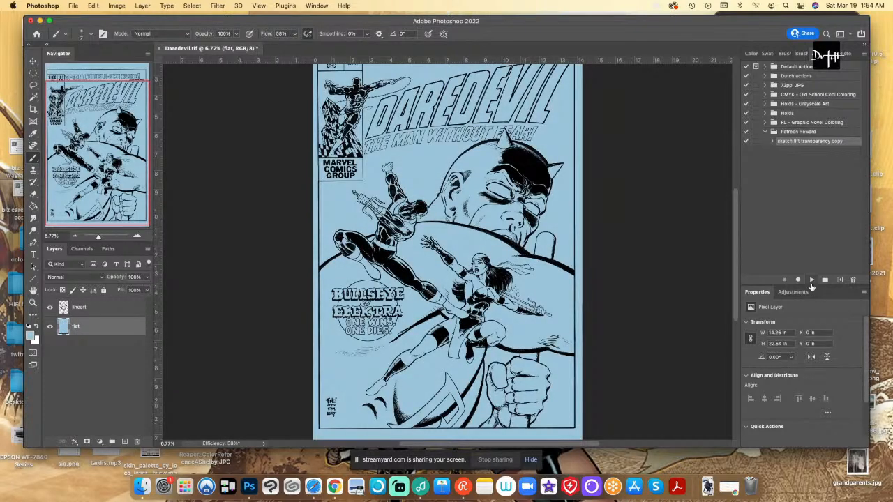
Lock the transparent pixels of the lineart layer and make the flat layer active
{"action": "left_click", "coordinate": [98, 307]}
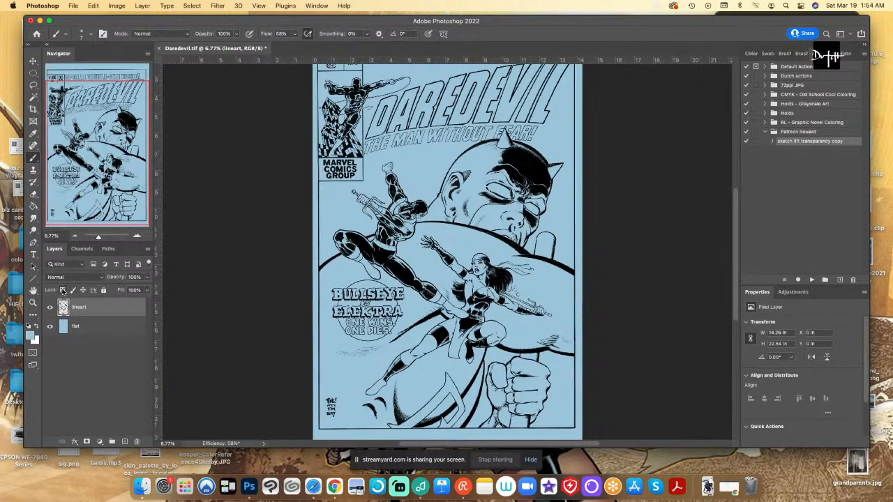
{"action": "left_click", "coordinate": [62, 291]}
{"action": "left_click", "coordinate": [105, 327]}
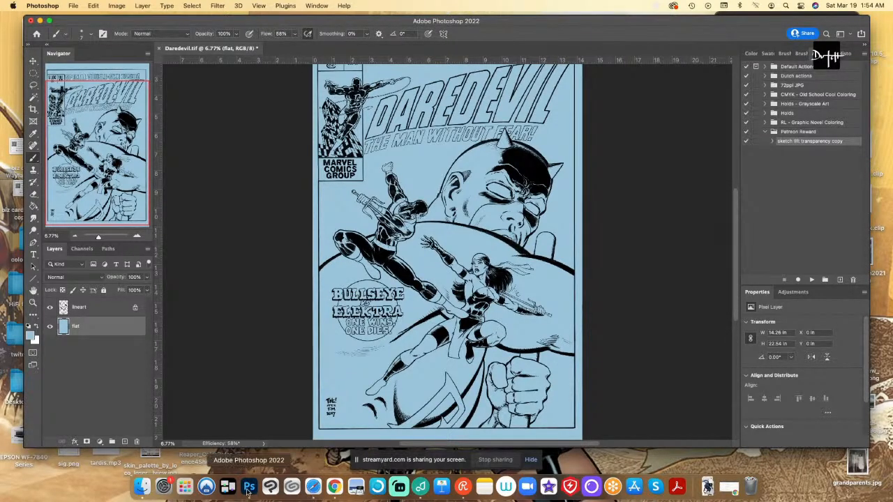
Switch to StreamYard in Chrome, set the broadcast layout to full shared screen with a small webcam inset, and return to Photoshop
{"action": "left_click", "coordinate": [334, 487]}
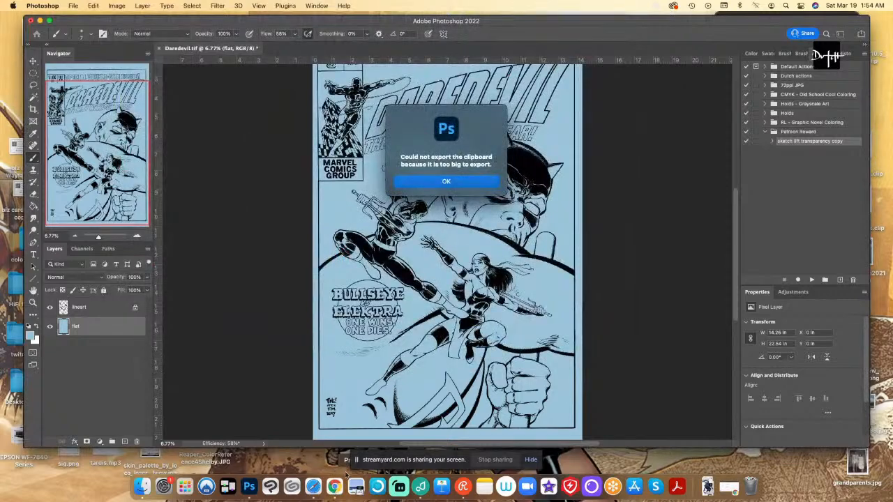
{"action": "left_click", "coordinate": [445, 186]}
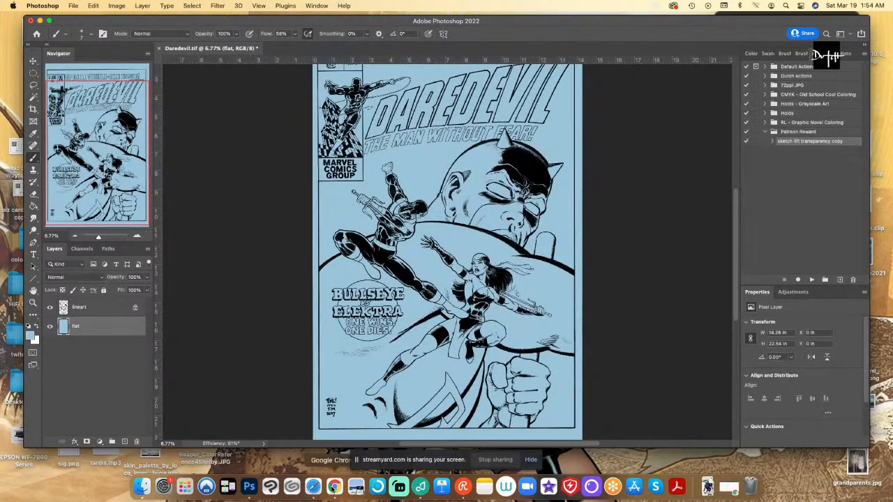
{"action": "left_click", "coordinate": [334, 488]}
{"action": "left_click", "coordinate": [144, 309]}
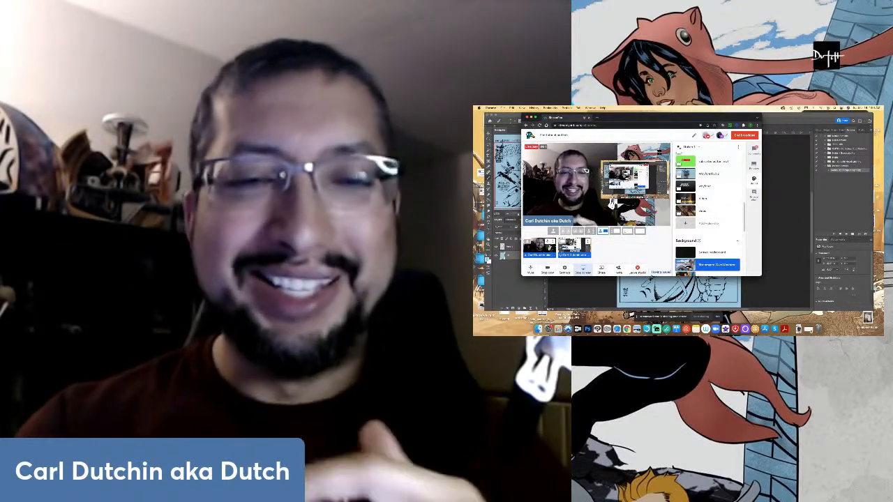
{"action": "left_click", "coordinate": [628, 231]}
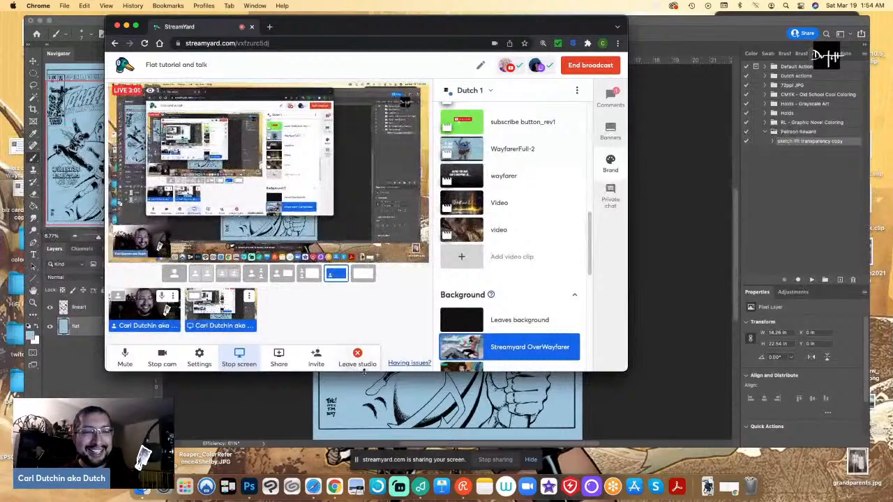
{"action": "left_click", "coordinate": [284, 413]}
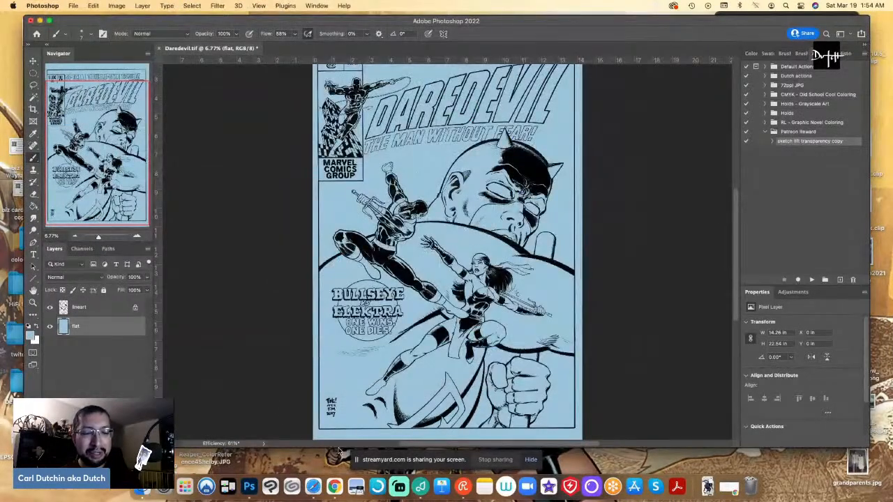
{"action": "left_click", "coordinate": [335, 488]}
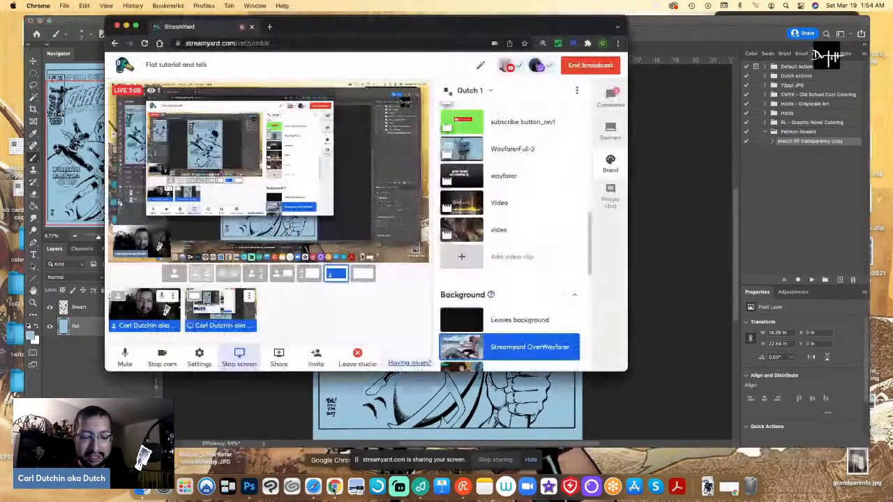
{"action": "left_click", "coordinate": [260, 405]}
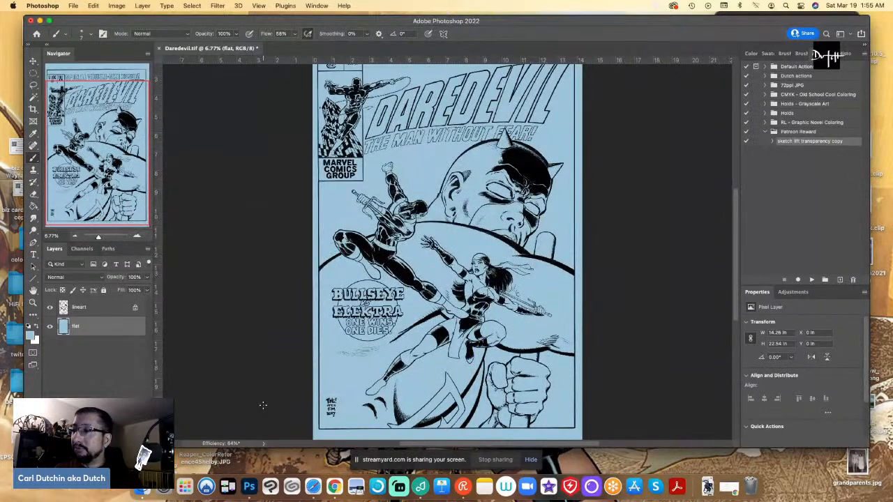
Activate the Lasso tool, try a short selection along the vertical border line below the Marvel Comics Group box, and clear it
{"action": "key", "text": "l"}
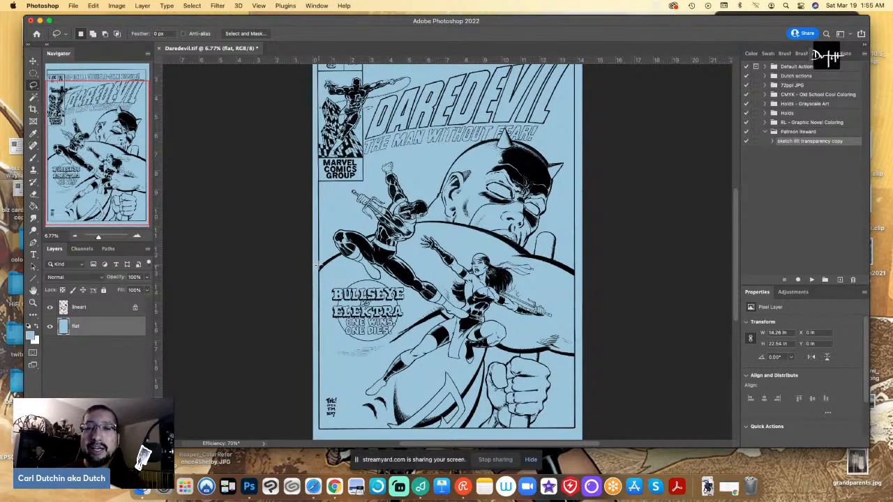
{"action": "scroll", "coordinate": [315, 264], "scroll_direction": "up", "scroll_amount": 3}
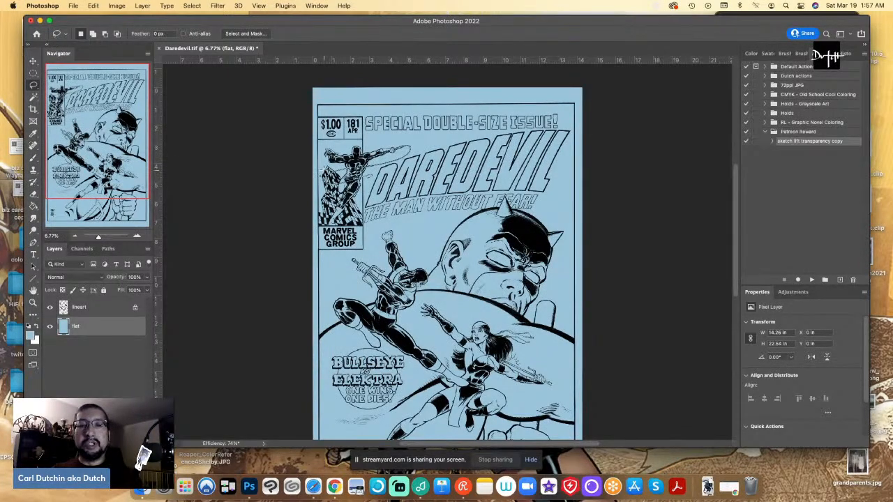
{"action": "scroll", "coordinate": [324, 171], "scroll_direction": "up", "scroll_amount": 3}
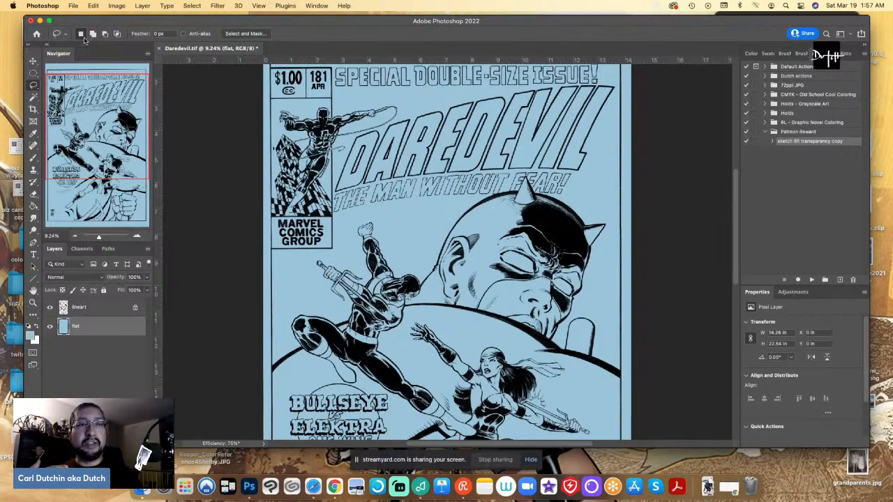
{"action": "scroll", "coordinate": [439, 259], "scroll_direction": "up", "scroll_amount": 5}
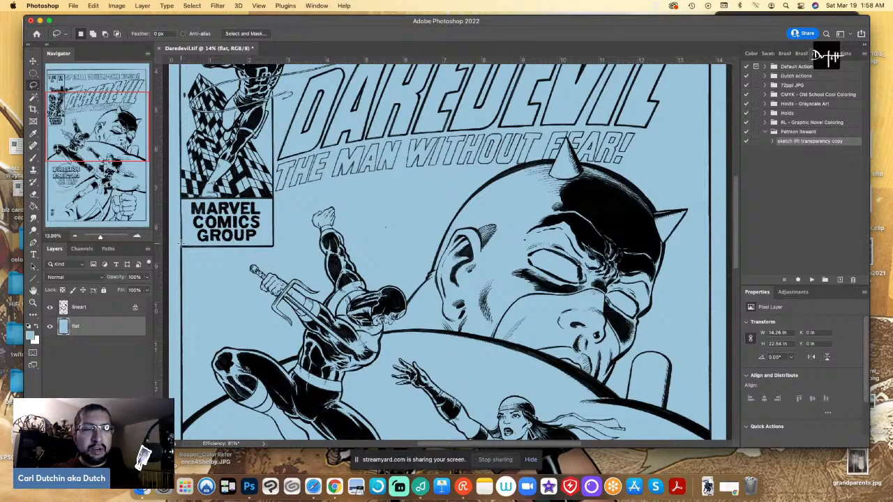
{"action": "mouse_move", "coordinate": [180, 245]}
{"action": "left_mouse_down"}
{"action": "mouse_move", "coordinate": [189, 497]}
{"action": "mouse_move", "coordinate": [175, 332]}
{"action": "mouse_move", "coordinate": [187, 299]}
{"action": "mouse_move", "coordinate": [191, 128]}
{"action": "mouse_move", "coordinate": [194, 315]}
{"action": "mouse_move", "coordinate": [181, 134]}
{"action": "mouse_move", "coordinate": [182, 312]}
{"action": "left_mouse_up"}
{"action": "key", "text": "super+d"}
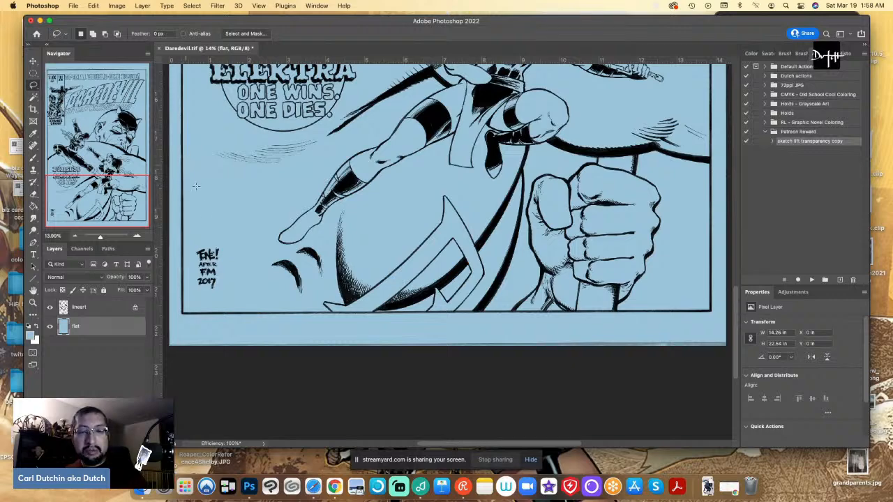
Select the whole cover artwork with the Lasso tool by tracing all four sides of its black border frame
{"action": "key", "text": "super+plus"}
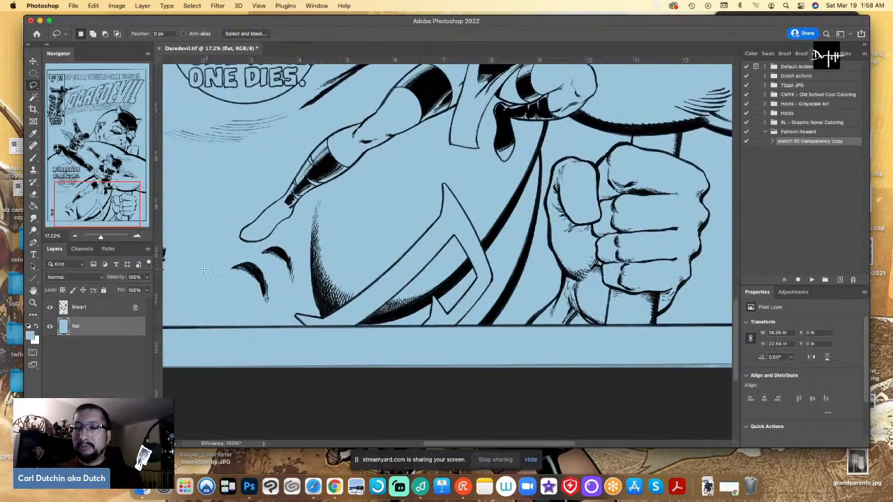
{"action": "key", "text": "super+minus"}
{"action": "key", "text": "super+minus"}
{"action": "left_click_drag", "start_coordinate": [420, 443], "coordinate": [395, 443]}
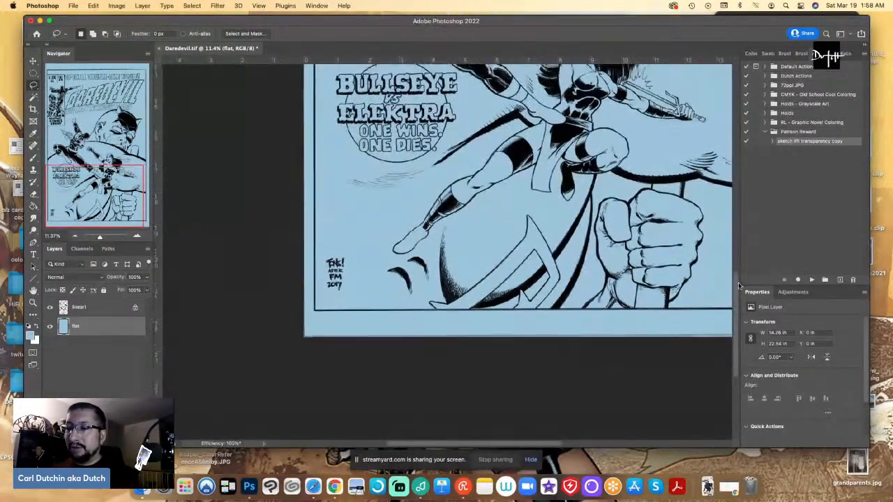
{"action": "scroll", "coordinate": [298, 305], "scroll_direction": "up", "scroll_amount": 3}
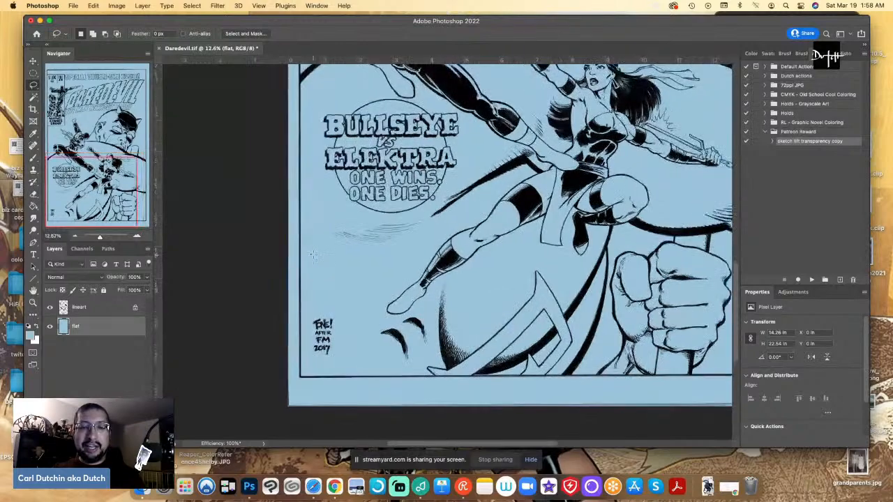
{"action": "scroll", "coordinate": [315, 255], "scroll_direction": "up", "scroll_amount": 1}
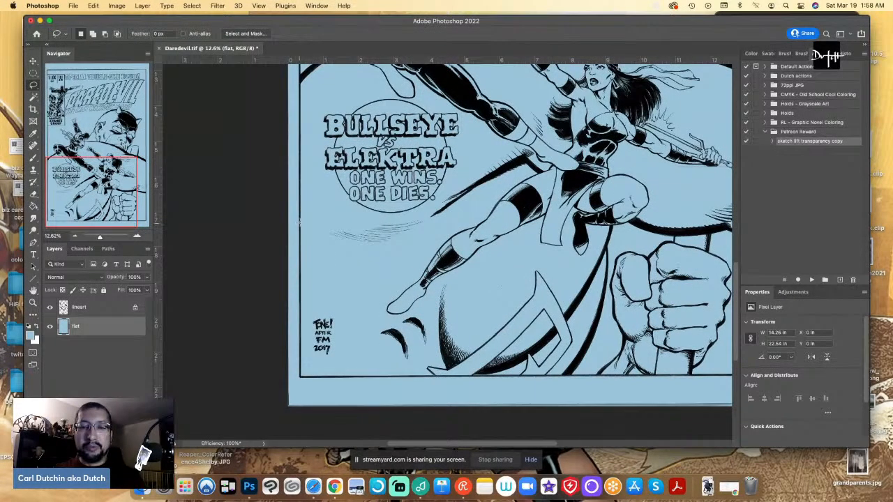
{"action": "scroll", "coordinate": [300, 85], "scroll_direction": "up", "scroll_amount": 10}
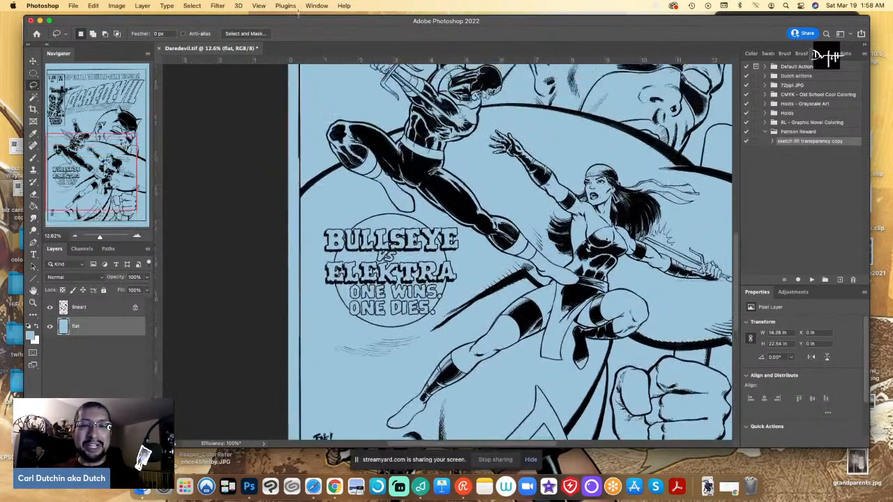
{"action": "scroll", "coordinate": [298, 105], "scroll_direction": "up", "scroll_amount": 8}
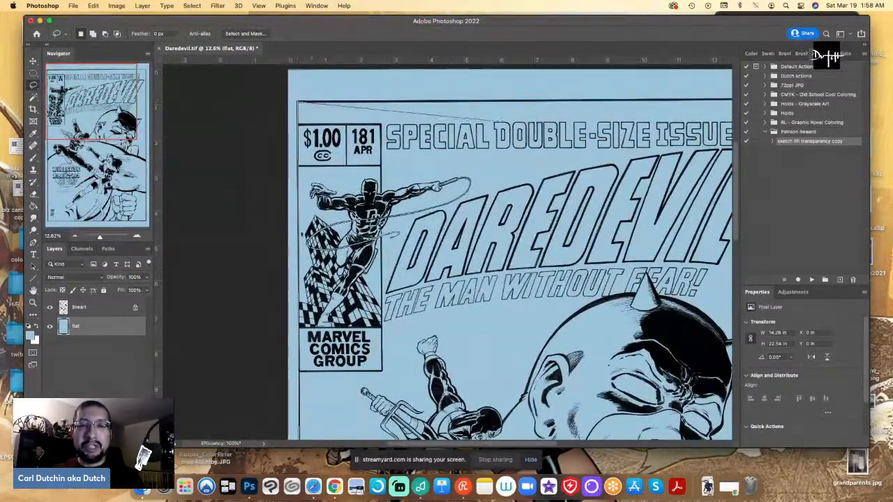
{"action": "scroll", "coordinate": [297, 104], "scroll_direction": "right", "scroll_amount": 4}
{"action": "scroll", "coordinate": [297, 105], "scroll_direction": "right", "scroll_amount": 6}
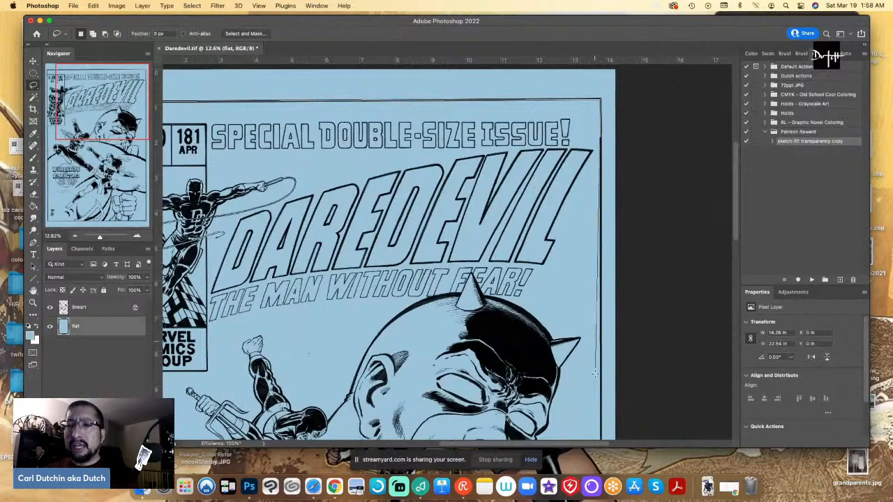
{"action": "scroll", "coordinate": [594, 373], "scroll_direction": "down", "scroll_amount": 5}
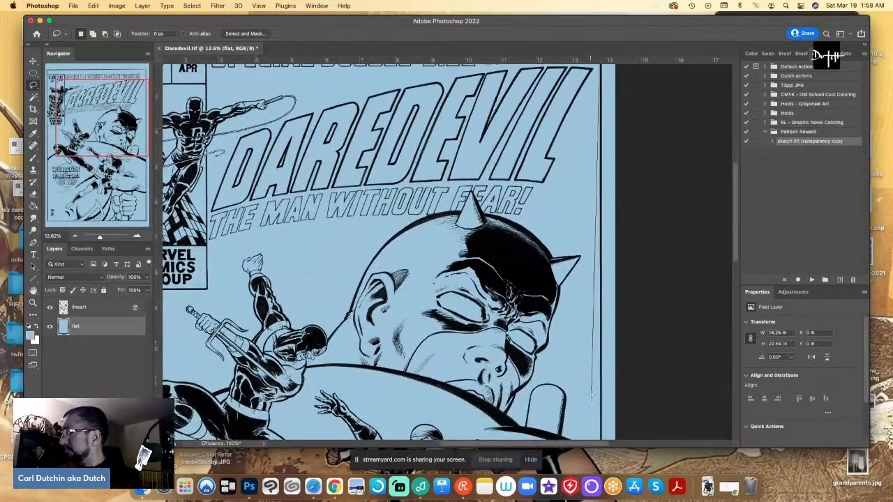
{"action": "scroll", "coordinate": [590, 396], "scroll_direction": "down", "scroll_amount": 7}
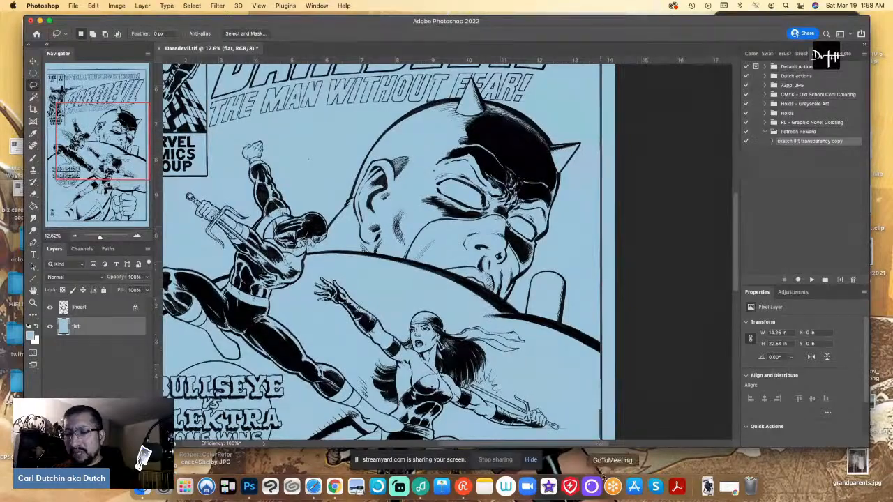
{"action": "scroll", "coordinate": [601, 415], "scroll_direction": "down", "scroll_amount": 14}
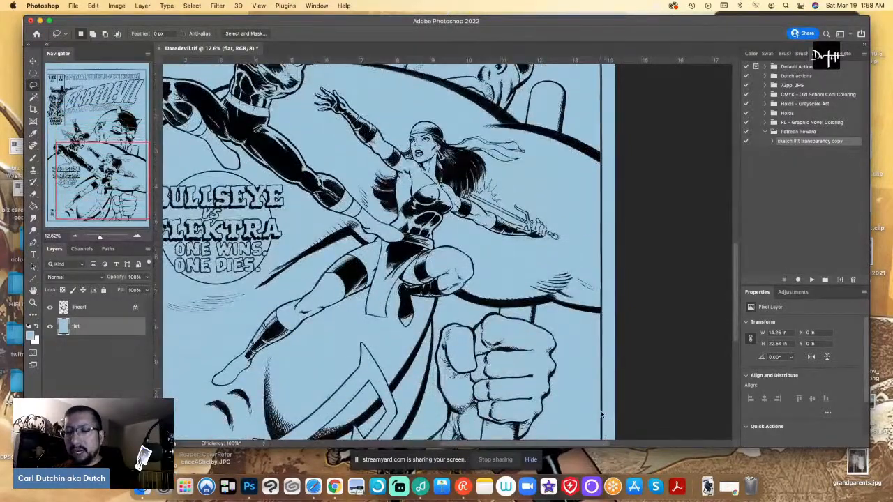
{"action": "scroll", "coordinate": [601, 415], "scroll_direction": "down", "scroll_amount": 6}
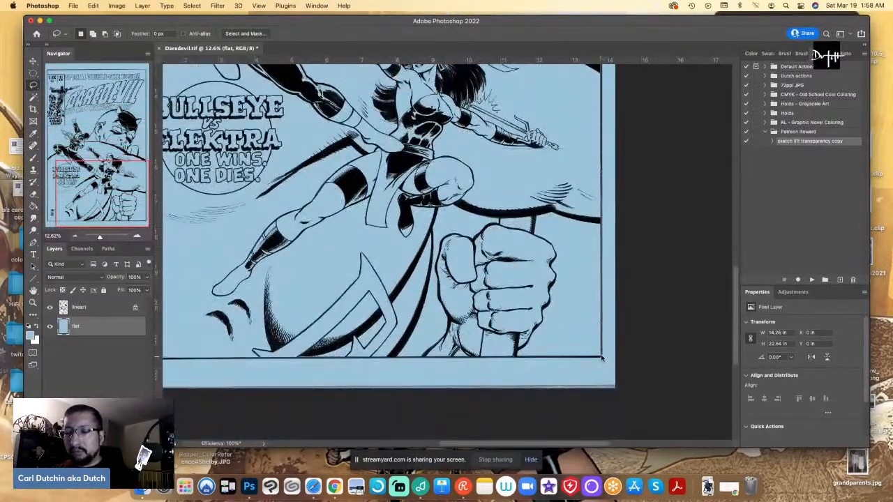
{"action": "scroll", "coordinate": [277, 344], "scroll_direction": "left", "scroll_amount": 10}
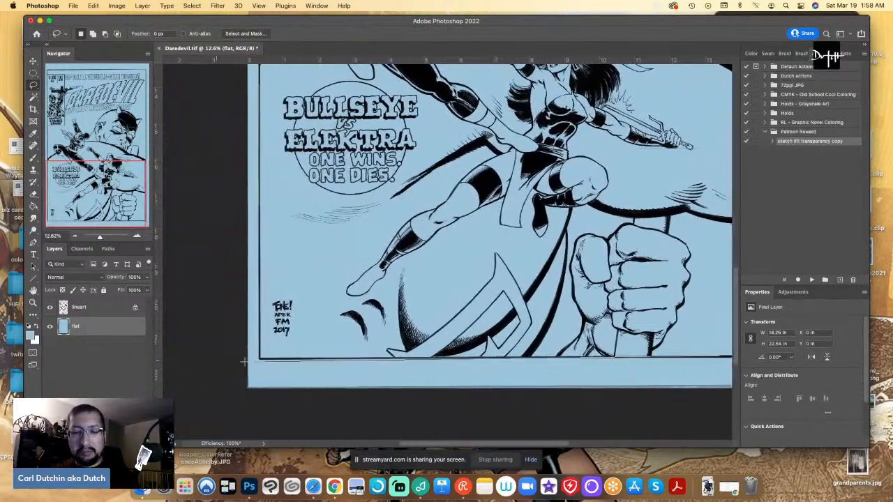
{"action": "left_click", "coordinate": [261, 358], "text": "alt"}
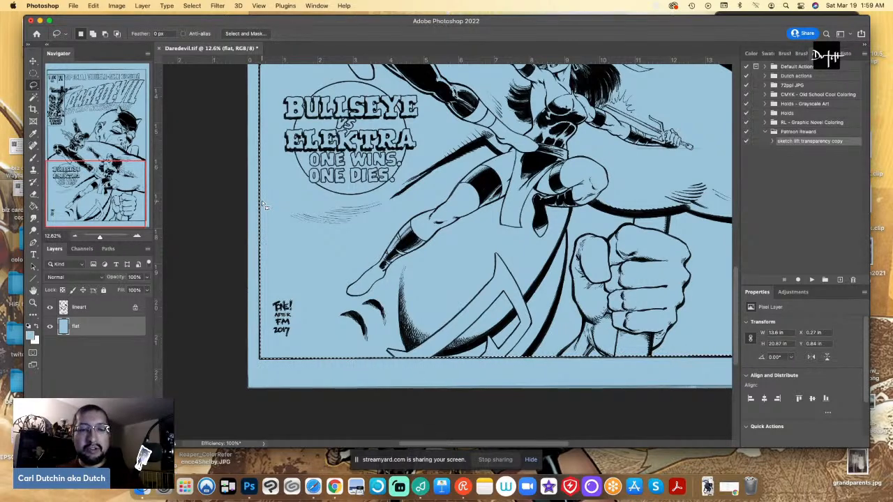
Set the foreground color to a warm yellow, hex dcd33e
{"action": "left_click", "coordinate": [30, 334]}
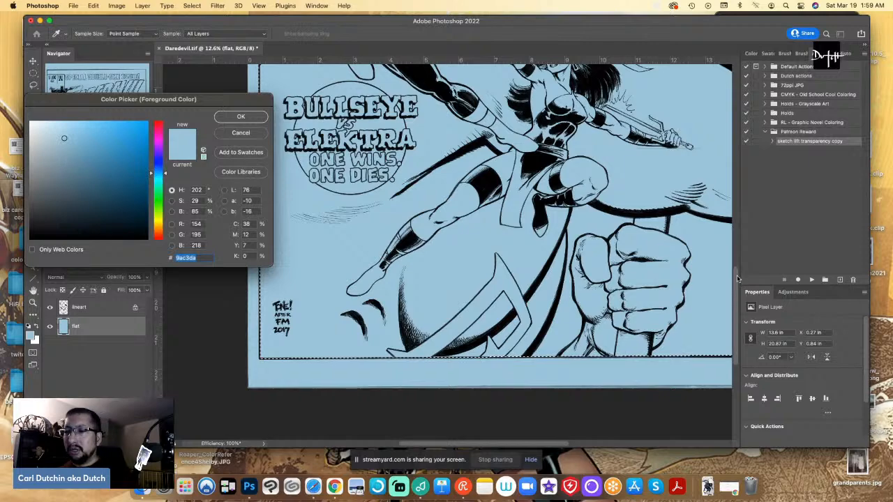
{"action": "left_click_drag", "start_coordinate": [737, 278], "coordinate": [732, 165]}
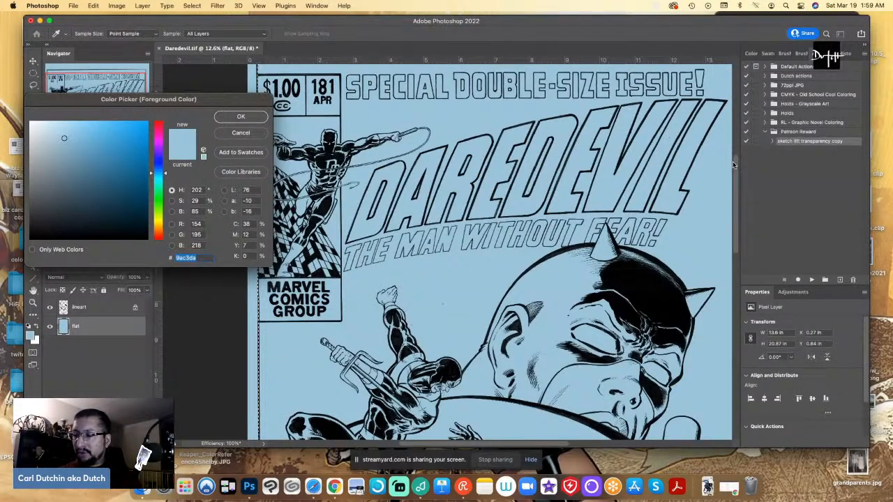
{"action": "left_click", "coordinate": [159, 218]}
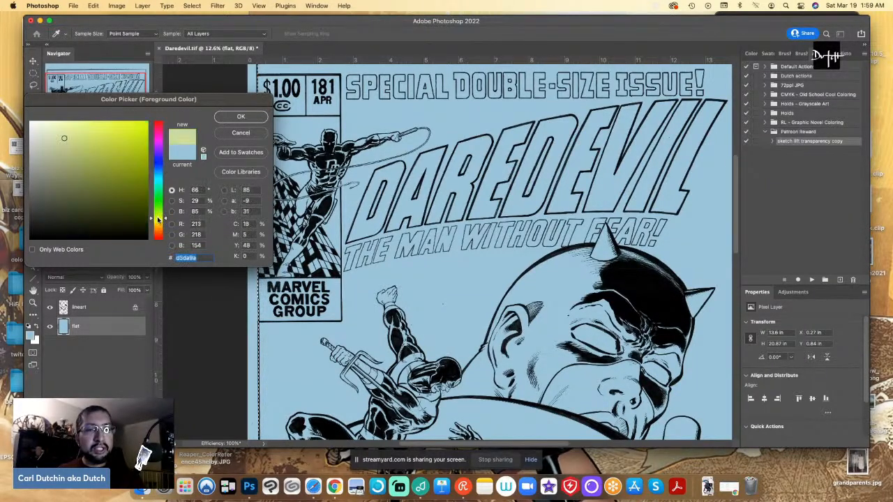
{"action": "left_click", "coordinate": [94, 137]}
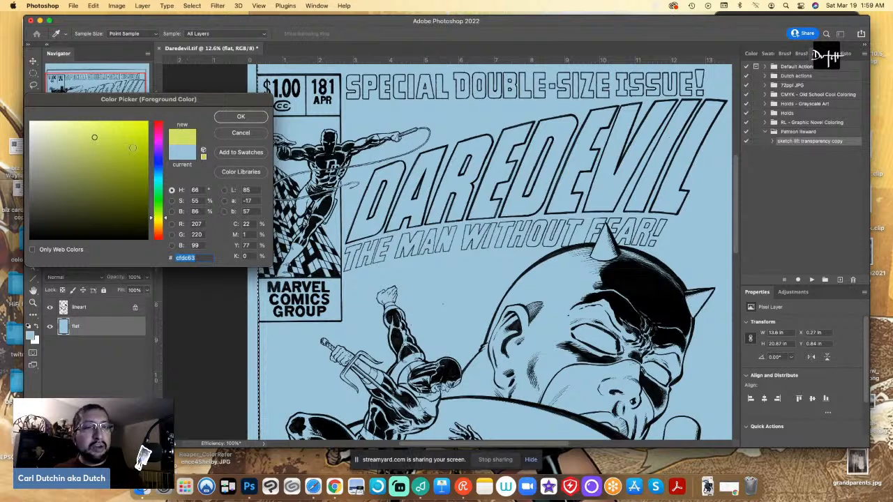
{"action": "left_click", "coordinate": [148, 142]}
{"action": "mouse_move", "coordinate": [147, 142]}
{"action": "left_mouse_down"}
{"action": "mouse_move", "coordinate": [111, 125]}
{"action": "mouse_move", "coordinate": [149, 145]}
{"action": "left_mouse_up"}
{"action": "left_click", "coordinate": [159, 221]}
{"action": "left_click", "coordinate": [111, 133]}
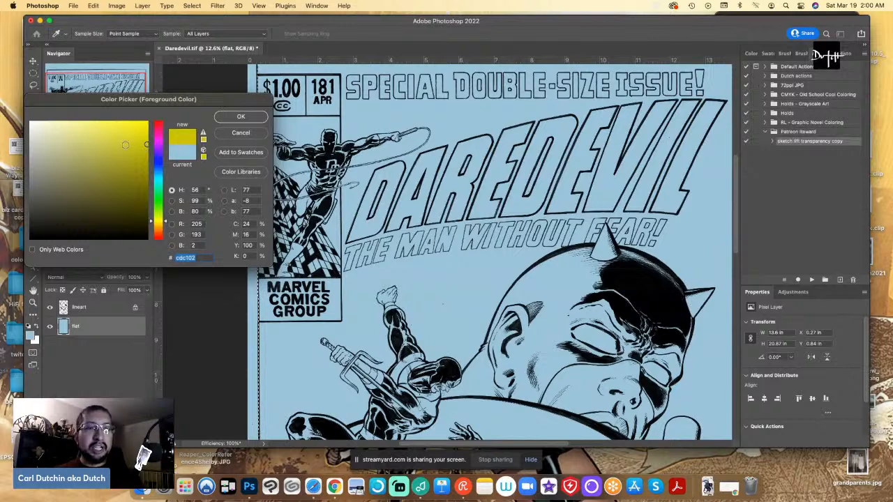
{"action": "mouse_move", "coordinate": [124, 136]}
{"action": "left_mouse_down"}
{"action": "mouse_move", "coordinate": [114, 133]}
{"action": "mouse_move", "coordinate": [114, 140]}
{"action": "left_mouse_up"}
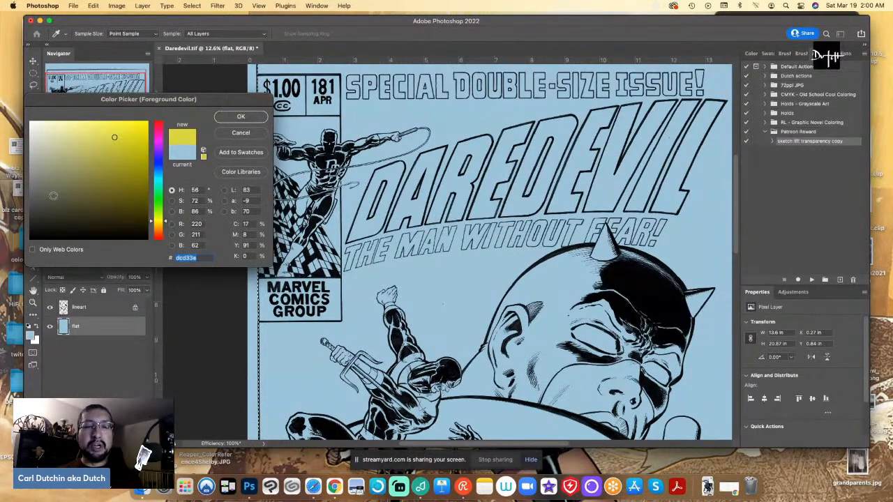
{"action": "left_click", "coordinate": [240, 117]}
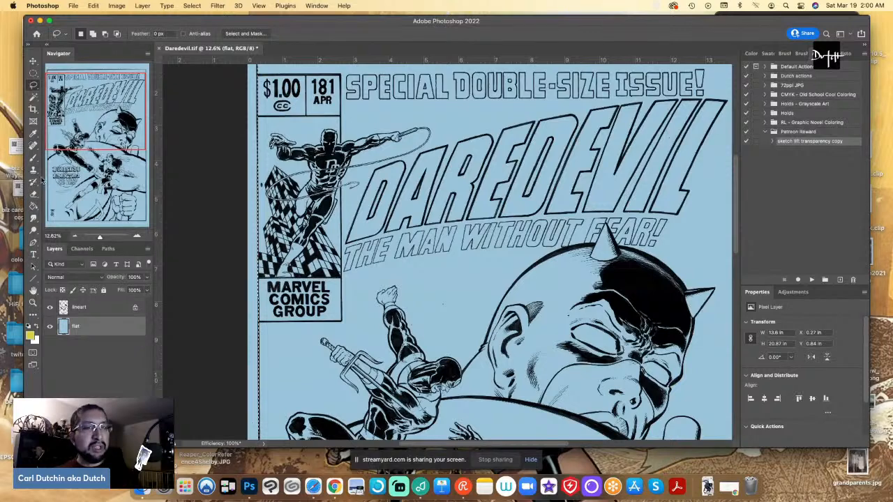
Fill the selected cover artwork on the flat layer with the yellow using the Paint Bucket, and clear the selection
{"action": "left_click", "coordinate": [33, 206]}
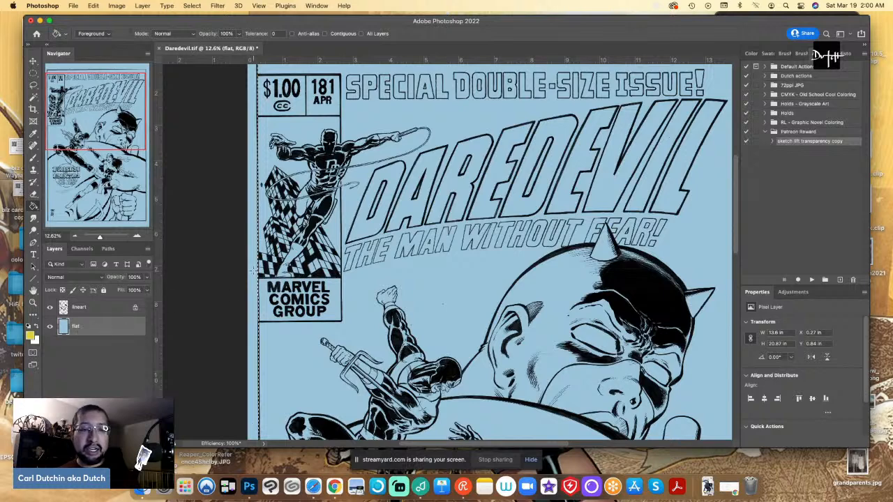
{"action": "left_click", "coordinate": [292, 380]}
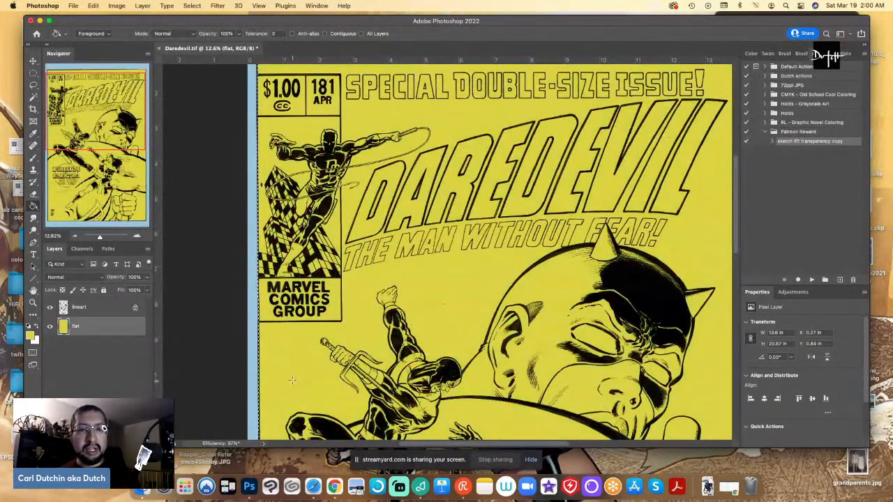
{"action": "key", "text": "l"}
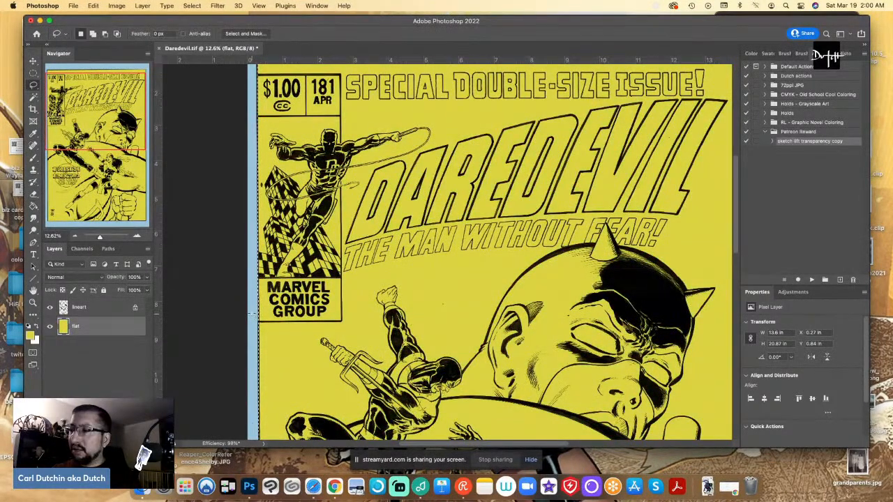
{"action": "key", "text": "super+d"}
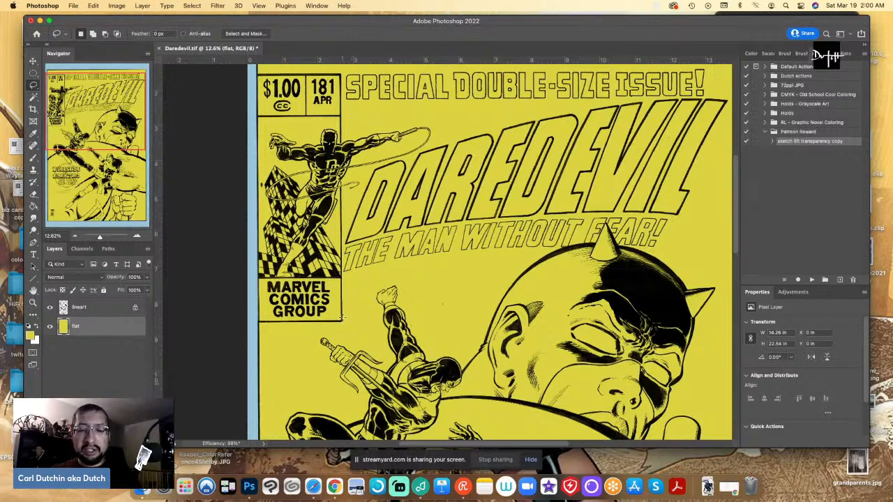
Lasso the whole corner box, from the $1.00 price box down to the Marvel Comics Group box, along its border lines
{"action": "scroll", "coordinate": [341, 318], "scroll_direction": "up", "scroll_amount": 1}
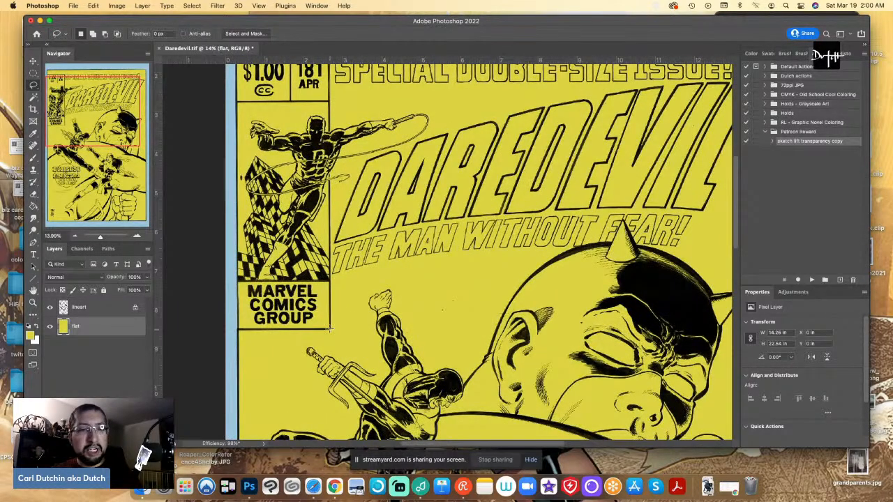
{"action": "left_click", "coordinate": [330, 329], "text": "alt"}
{"action": "scroll", "coordinate": [318, 103], "scroll_direction": "up", "scroll_amount": 3}
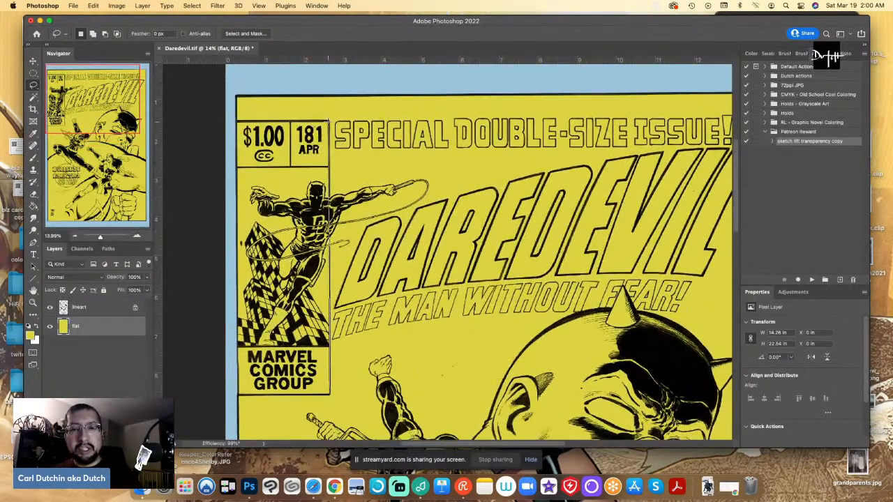
{"action": "left_click", "coordinate": [328, 121], "text": "alt"}
{"action": "left_click", "coordinate": [230, 121], "text": "alt"}
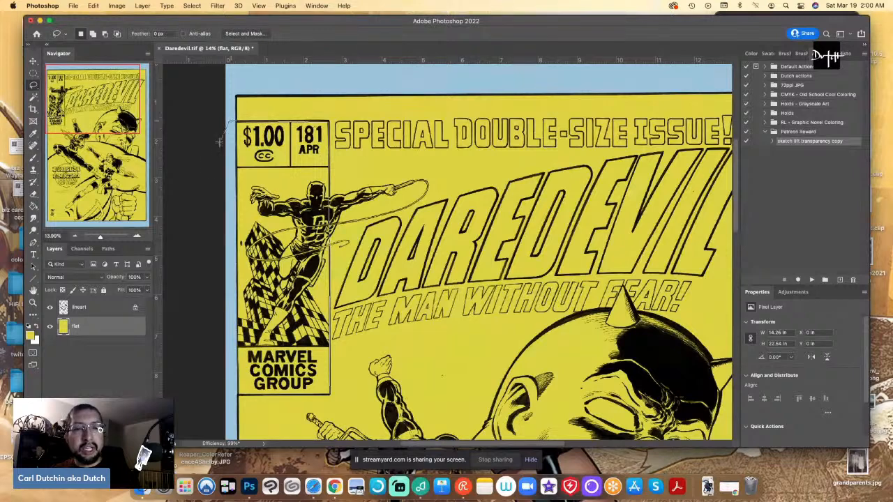
{"action": "mouse_move", "coordinate": [222, 147]}
{"action": "left_mouse_down"}
{"action": "mouse_move", "coordinate": [225, 121]}
{"action": "mouse_move", "coordinate": [201, 315]}
{"action": "mouse_move", "coordinate": [239, 395]}
{"action": "left_mouse_up"}
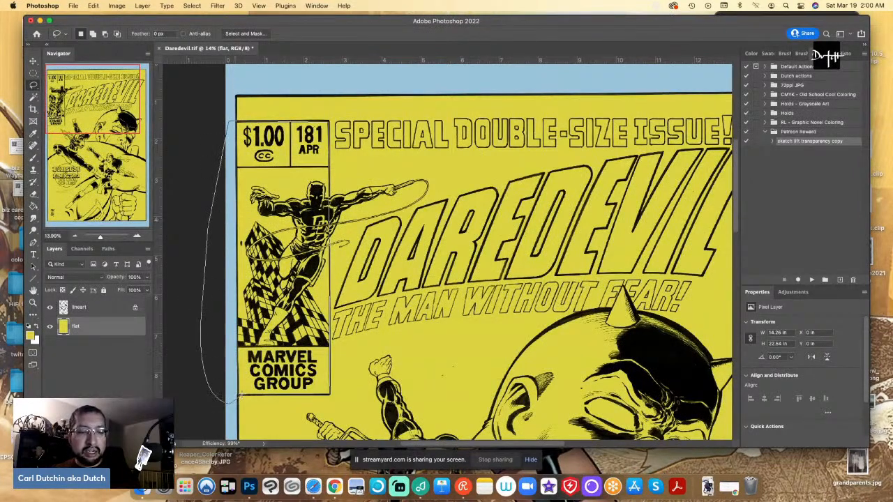
{"action": "left_click", "coordinate": [331, 396]}
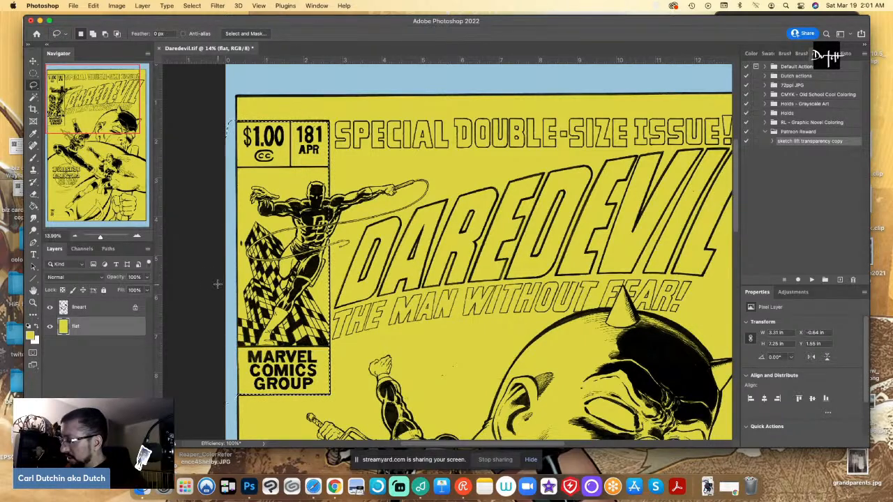
Choose a pale beige foreground color, fill the selected corner box with it, and clear the selection
{"action": "key", "text": "w"}
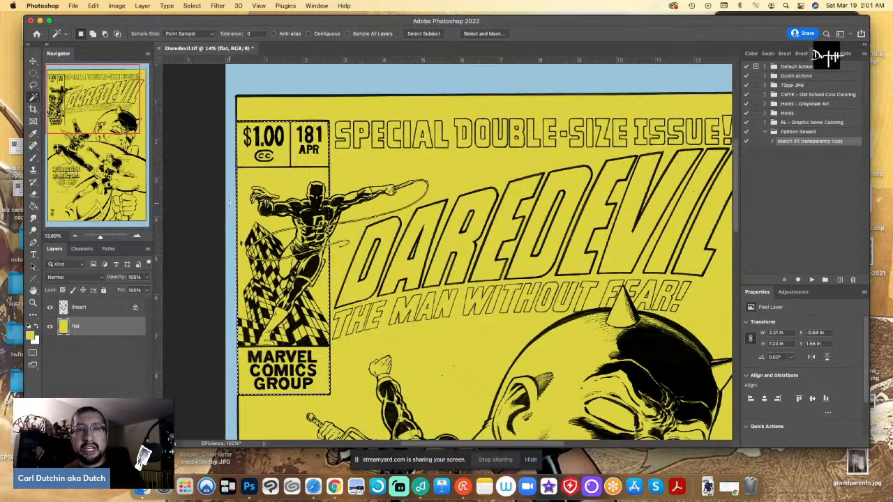
{"action": "left_click", "coordinate": [30, 335]}
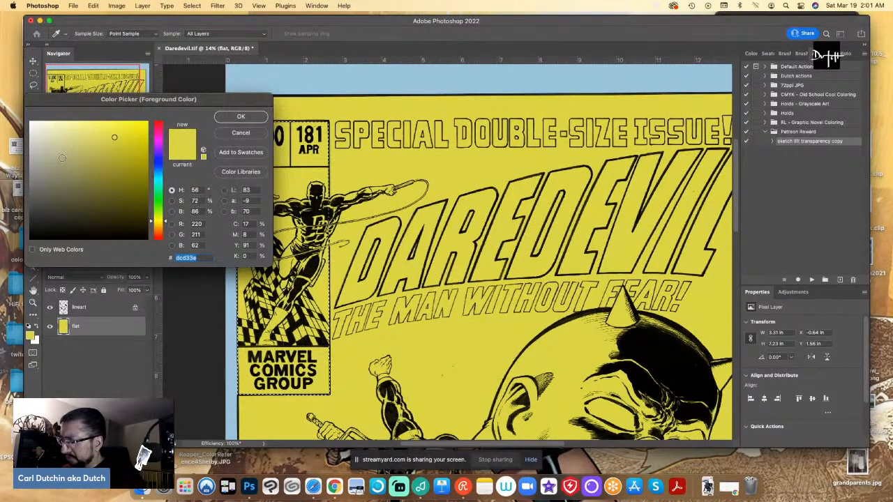
{"action": "left_click", "coordinate": [234, 118]}
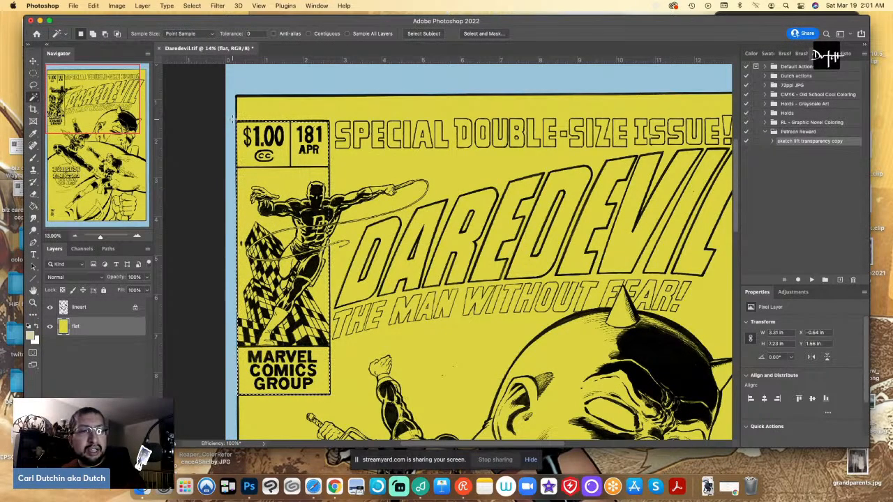
{"action": "key", "text": "F5"}
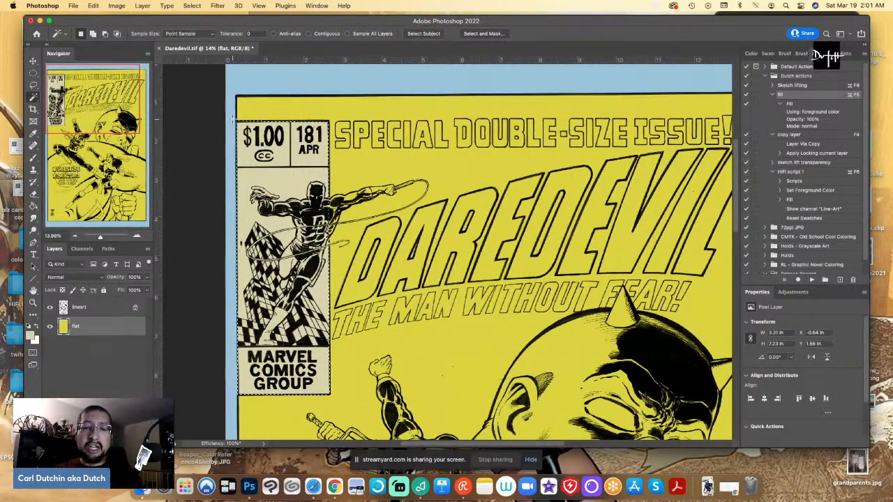
{"action": "key", "text": "l"}
{"action": "key", "text": "ctrl+d"}
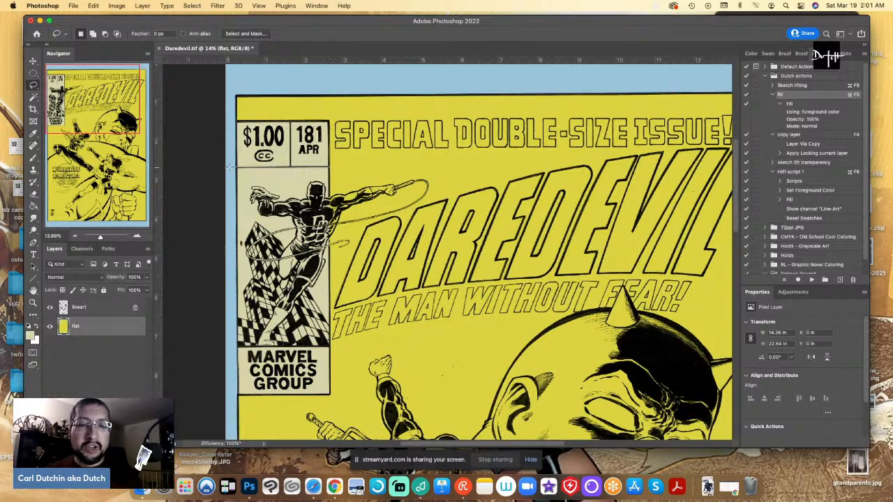
Lasso the price and issue number boxes plus the Marvel Comics Group box, and fill their beige areas with lighter cream e7e5c9
{"action": "mouse_move", "coordinate": [230, 167]}
{"action": "left_mouse_down"}
{"action": "mouse_move", "coordinate": [269, 94]}
{"action": "mouse_move", "coordinate": [339, 125]}
{"action": "mouse_move", "coordinate": [334, 168]}
{"action": "left_mouse_up"}
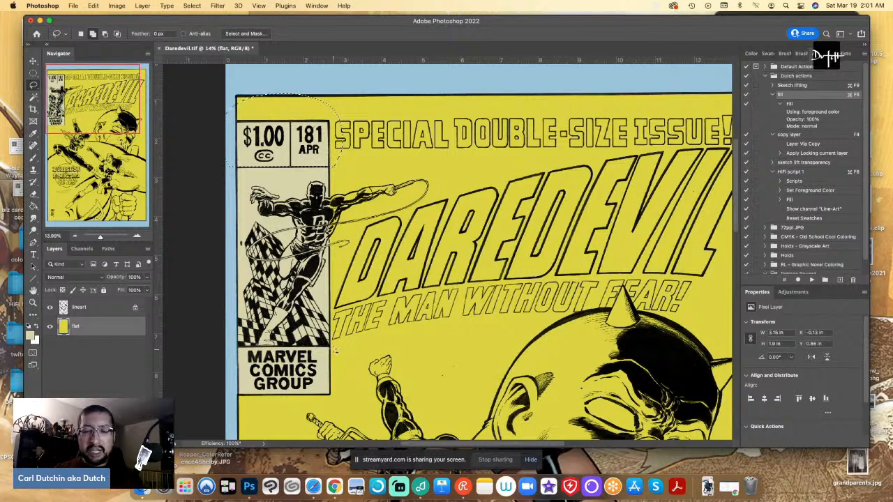
{"action": "mouse_move", "coordinate": [334, 348]}
{"action": "left_mouse_down"}
{"action": "mouse_move", "coordinate": [231, 347]}
{"action": "mouse_move", "coordinate": [224, 360]}
{"action": "mouse_move", "coordinate": [232, 413]}
{"action": "mouse_move", "coordinate": [341, 411]}
{"action": "mouse_move", "coordinate": [337, 351]}
{"action": "left_mouse_up"}
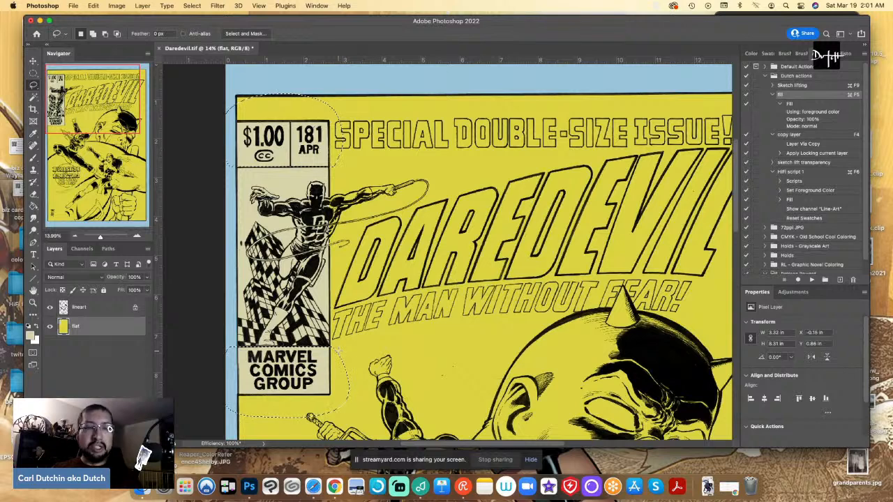
{"action": "left_click", "coordinate": [30, 333]}
{"action": "left_click", "coordinate": [44, 132]}
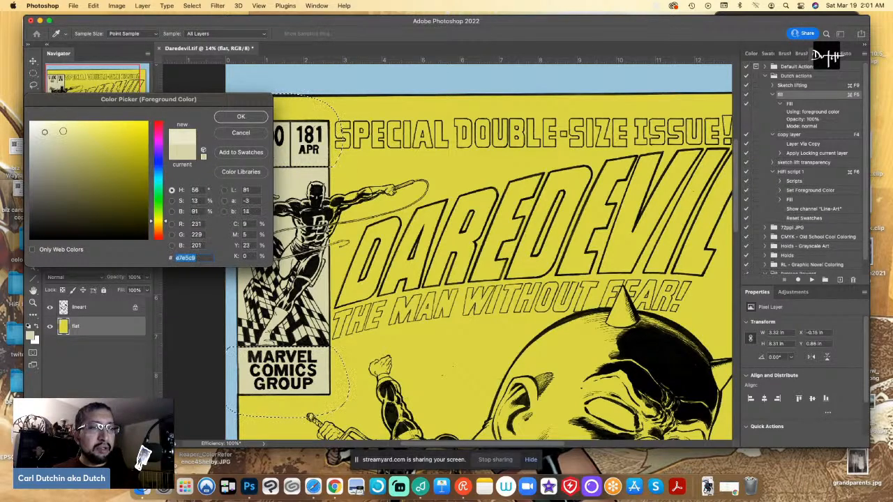
{"action": "left_click", "coordinate": [233, 119]}
{"action": "key", "text": "g"}
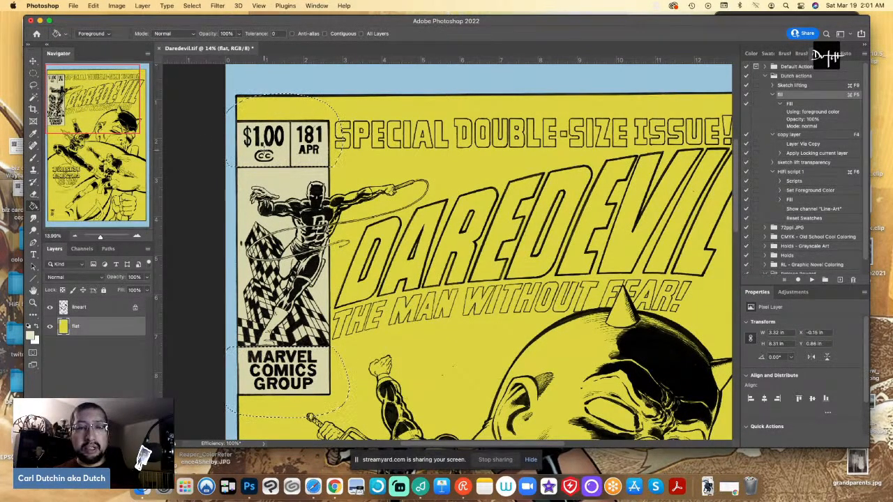
{"action": "left_click", "coordinate": [265, 154]}
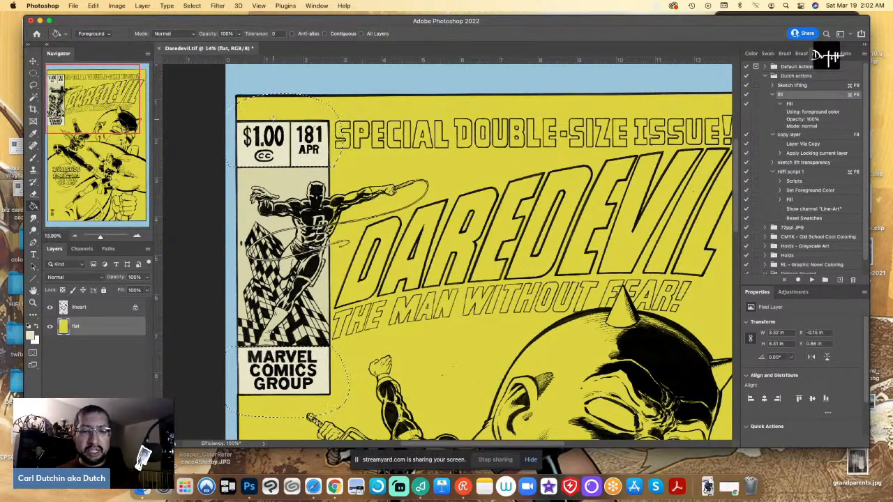
Sample the yellow background as the foreground color and clear the selection around the price and Marvel Comics Group boxes
{"action": "key", "text": "i"}
{"action": "left_click", "coordinate": [377, 338]}
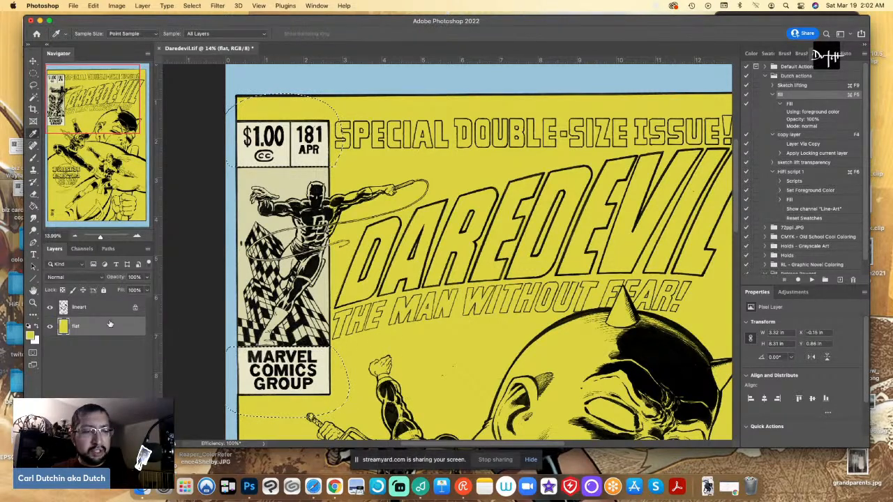
{"action": "left_click", "coordinate": [30, 336]}
{"action": "left_click", "coordinate": [230, 118]}
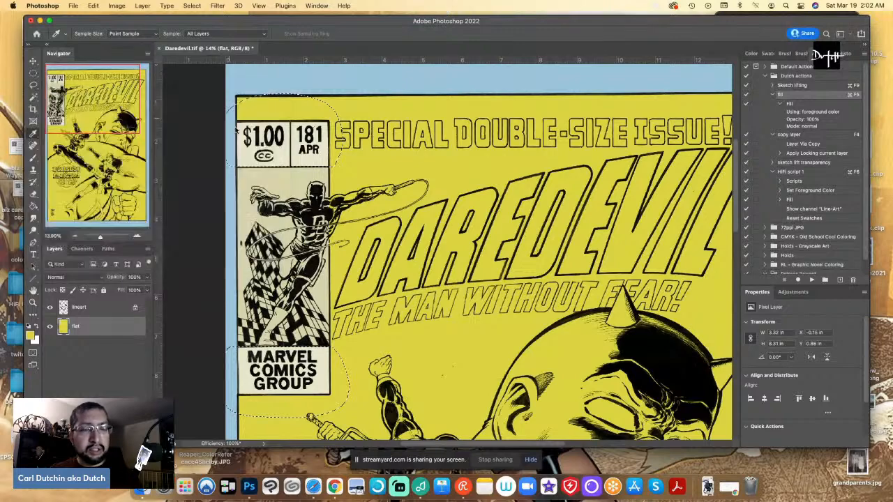
{"action": "key", "text": "l"}
{"action": "key", "text": "super+d"}
Lasso the checkered buildings behind the small Daredevil figure in the corner box, fill them with the yellow, and deselect
{"action": "key", "text": "super+plus"}
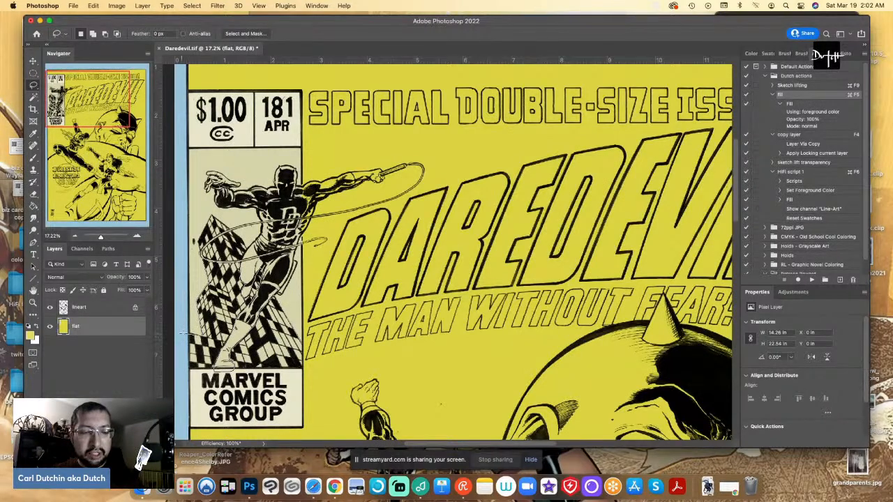
{"action": "mouse_move", "coordinate": [180, 332]}
{"action": "left_mouse_down"}
{"action": "mouse_move", "coordinate": [268, 409]}
{"action": "mouse_move", "coordinate": [301, 382]}
{"action": "mouse_move", "coordinate": [302, 331]}
{"action": "left_mouse_up"}
{"action": "key", "text": "g"}
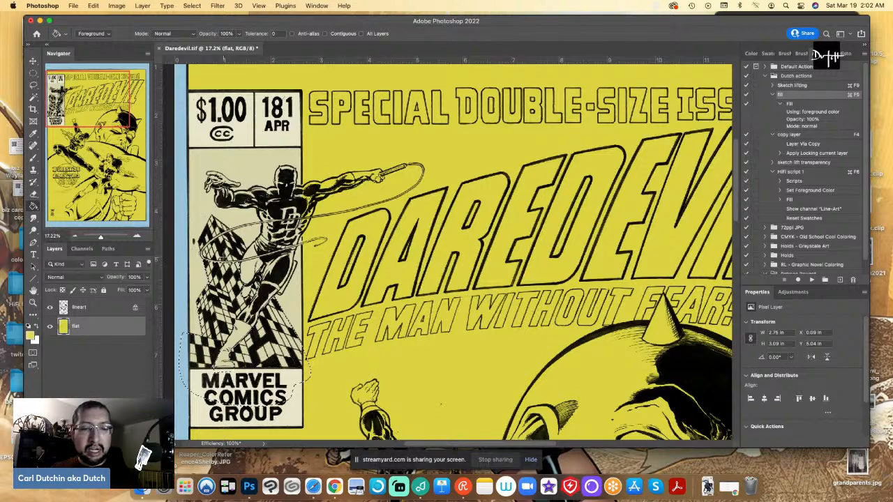
{"action": "key", "text": "l"}
{"action": "scroll", "coordinate": [223, 251], "scroll_direction": "up", "scroll_amount": 1}
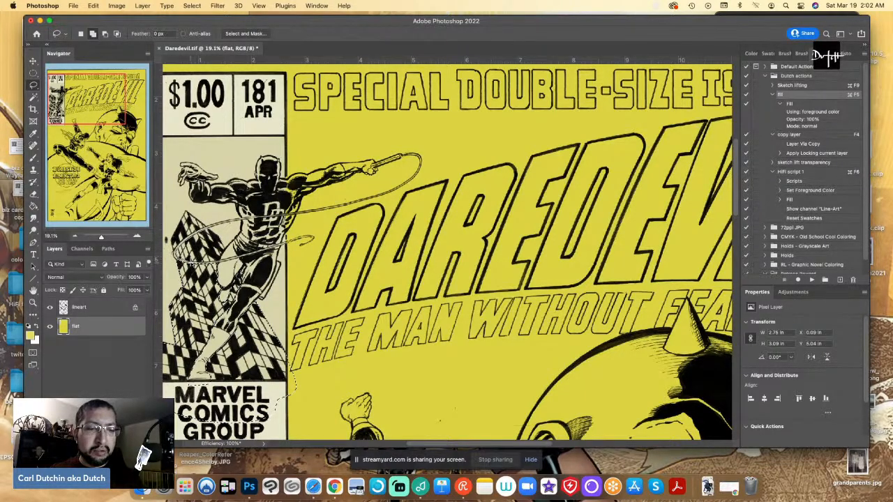
{"action": "mouse_move", "coordinate": [203, 263]}
{"action": "left_mouse_down"}
{"action": "mouse_move", "coordinate": [223, 251]}
{"action": "mouse_move", "coordinate": [206, 228]}
{"action": "left_mouse_up"}
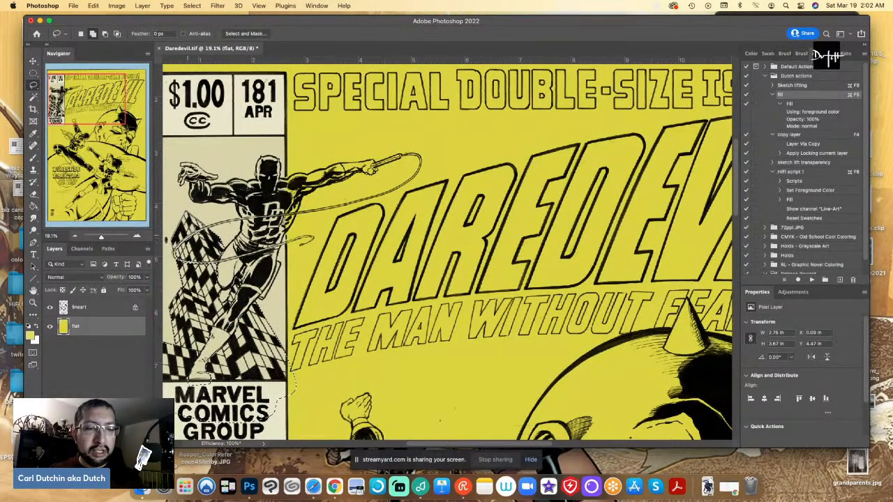
{"action": "key", "text": "F5"}
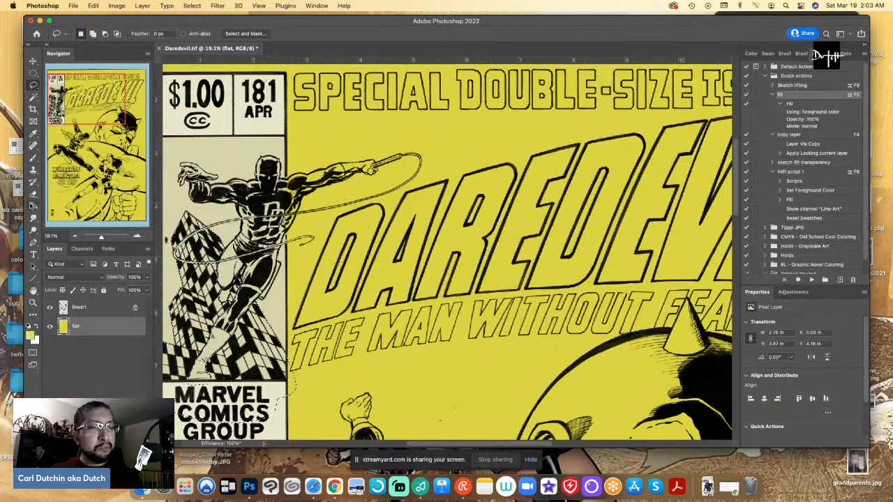
{"action": "key", "text": "super+d"}
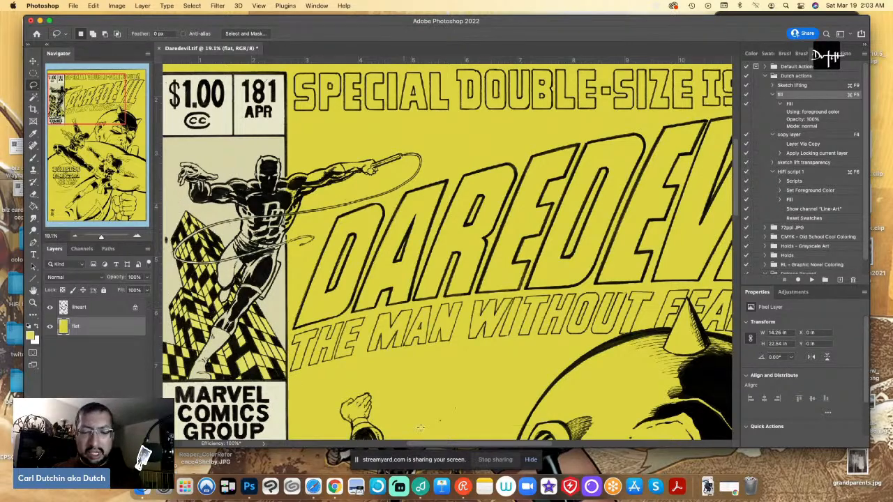
Sample the corner box's pale beige as the foreground color
{"action": "left_click_drag", "start_coordinate": [443, 443], "coordinate": [426, 443]}
{"action": "key", "text": "super+plus"}
{"action": "key", "text": "super+plus"}
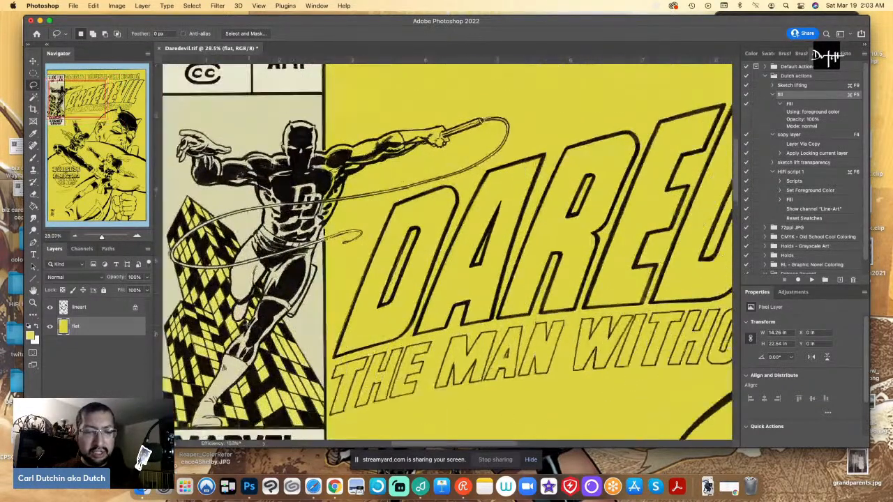
{"action": "key", "text": "i"}
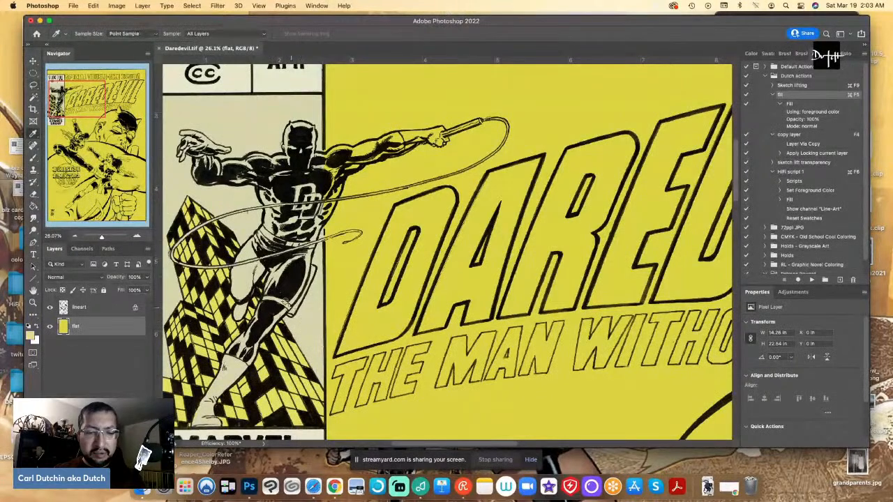
{"action": "key", "text": "l"}
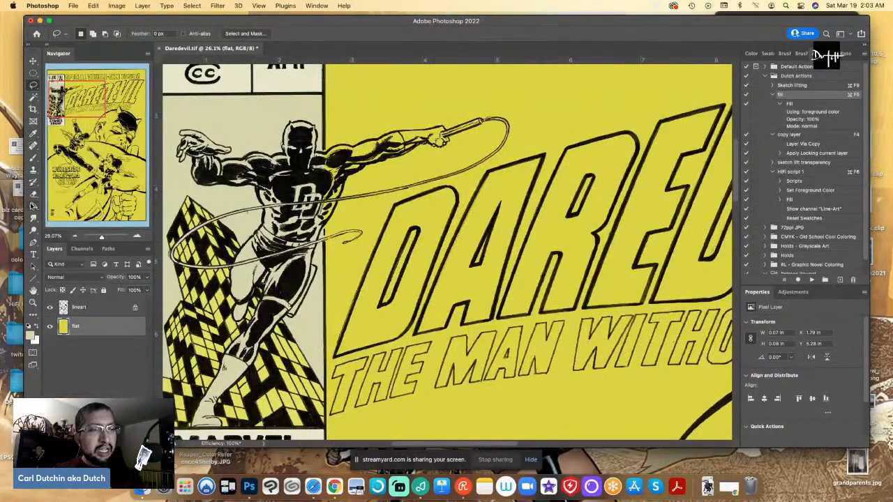
Select the checkered buildings' yellow in the corner box using the Magic Wand with Contiguous off, and clear the selection
{"action": "left_click", "coordinate": [32, 206]}
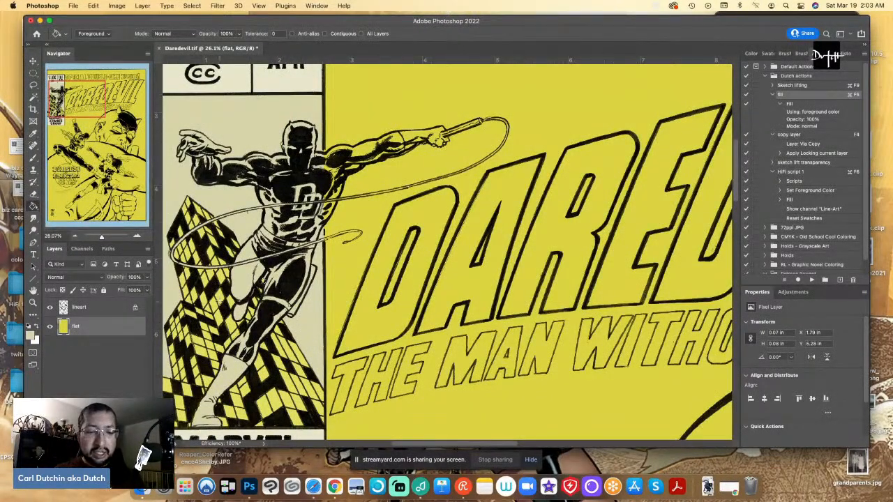
{"action": "key", "text": "w"}
{"action": "left_click", "coordinate": [219, 318]}
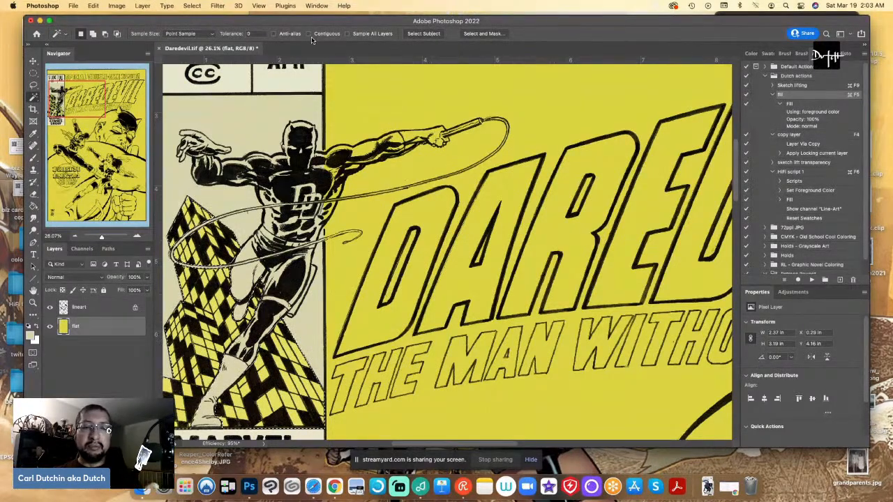
{"action": "key", "text": "super+d"}
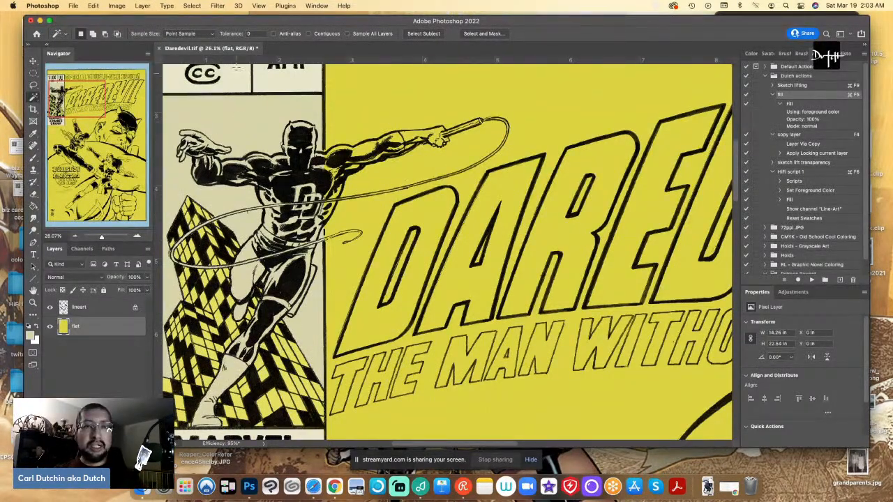
Turn on Contiguous for the Magic Wand and select the upper and lower building areas one at a time
{"action": "left_click", "coordinate": [309, 33]}
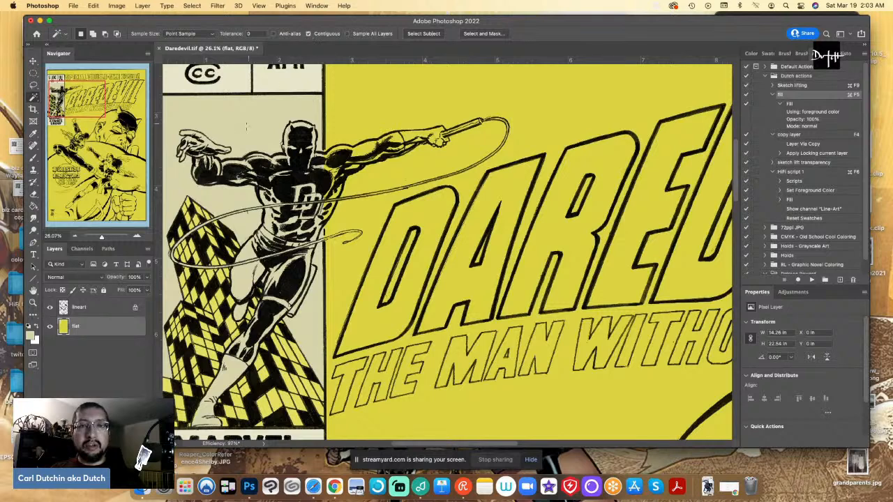
{"action": "left_click", "coordinate": [200, 212]}
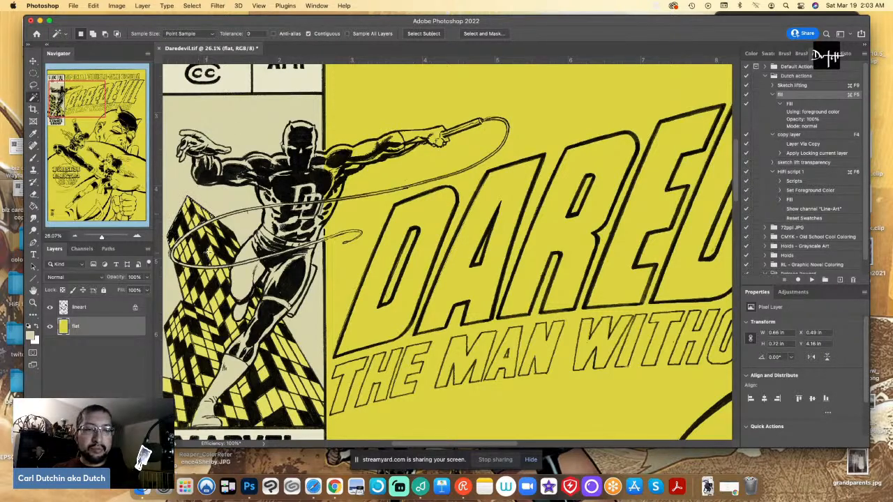
{"action": "left_click", "coordinate": [205, 294]}
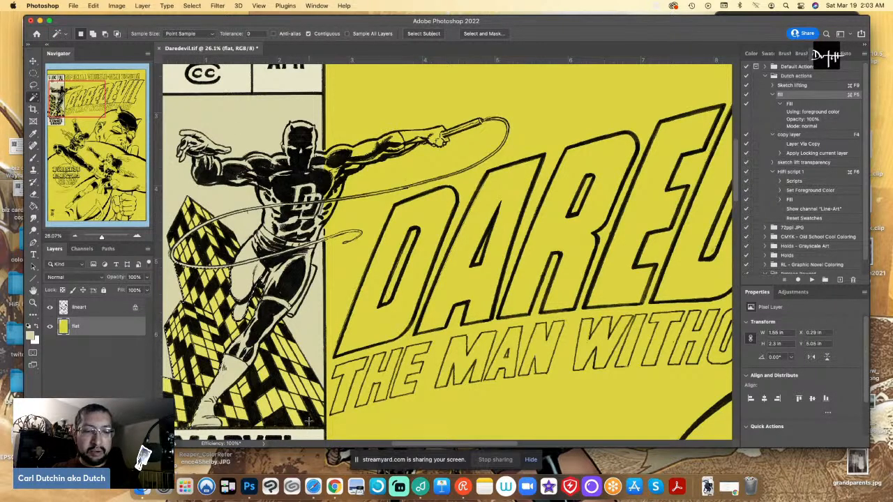
Reselect both yellow building areas with the Magic Wand, and hide and reshow the flat layer to compare
{"action": "left_click", "coordinate": [308, 33]}
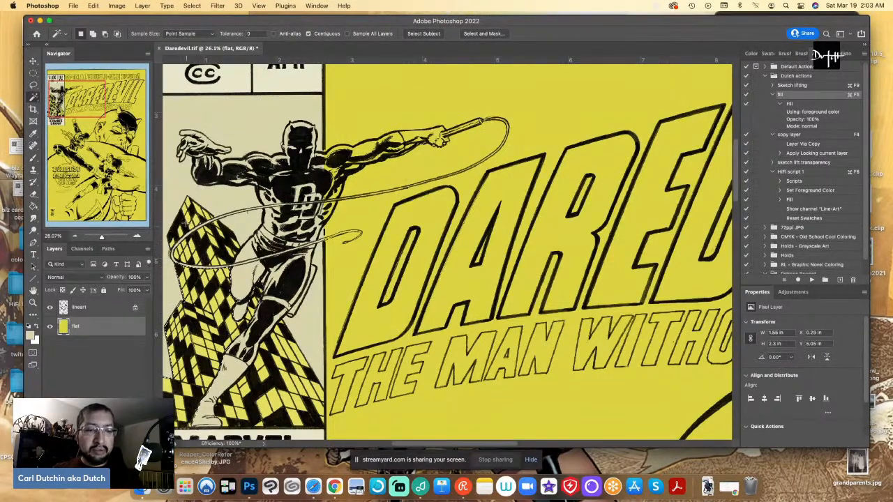
{"action": "left_click", "coordinate": [185, 219]}
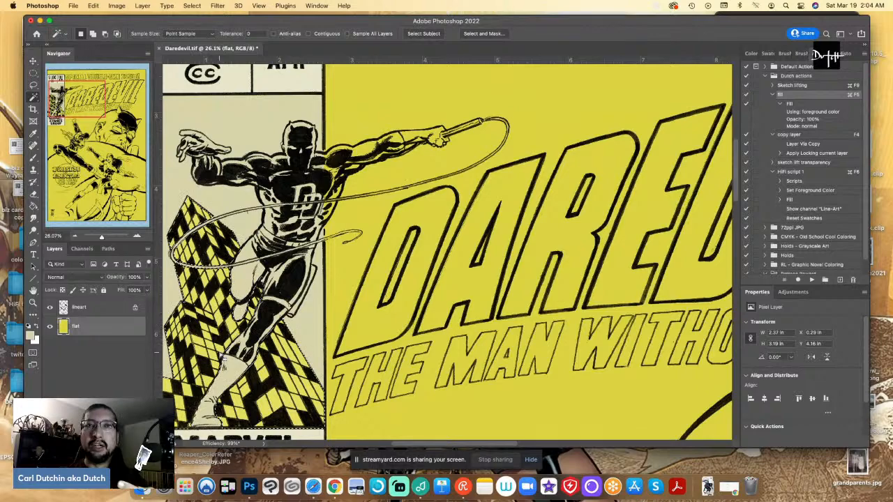
{"action": "left_click", "coordinate": [50, 326]}
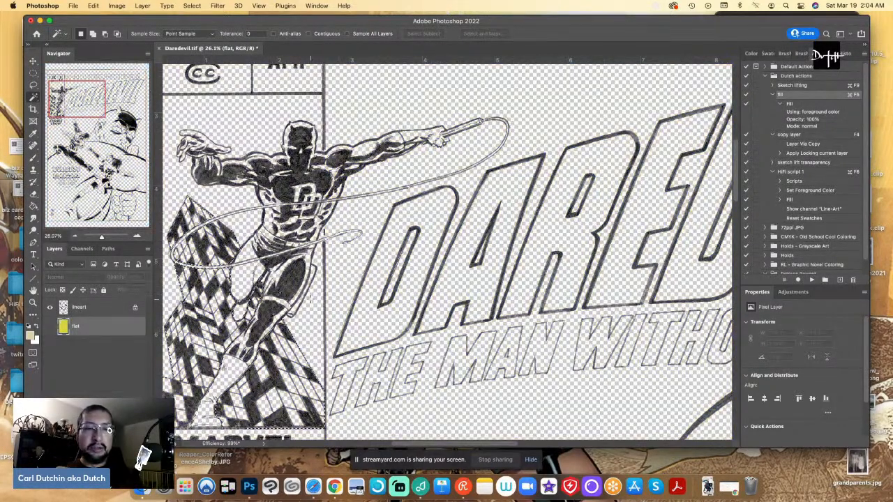
{"action": "left_click", "coordinate": [50, 325]}
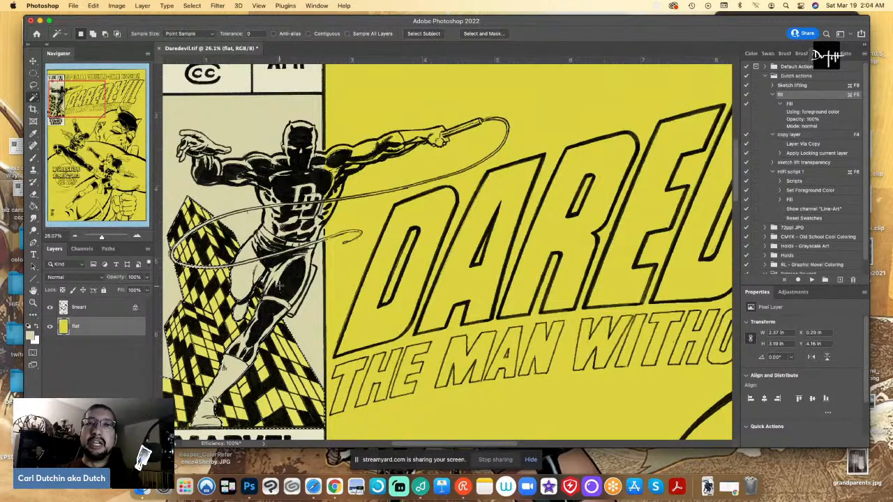
{"action": "left_click", "coordinate": [31, 335]}
{"action": "left_click", "coordinate": [46, 154]}
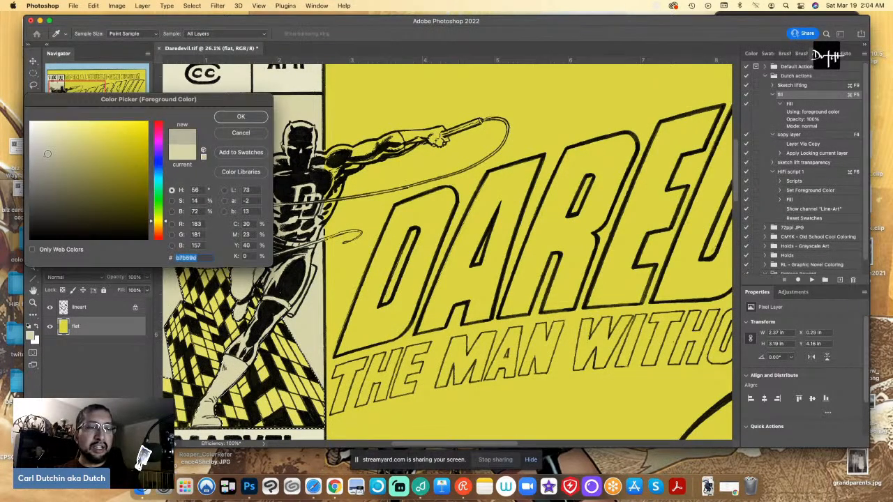
{"action": "left_click", "coordinate": [47, 154]}
{"action": "left_click", "coordinate": [71, 151]}
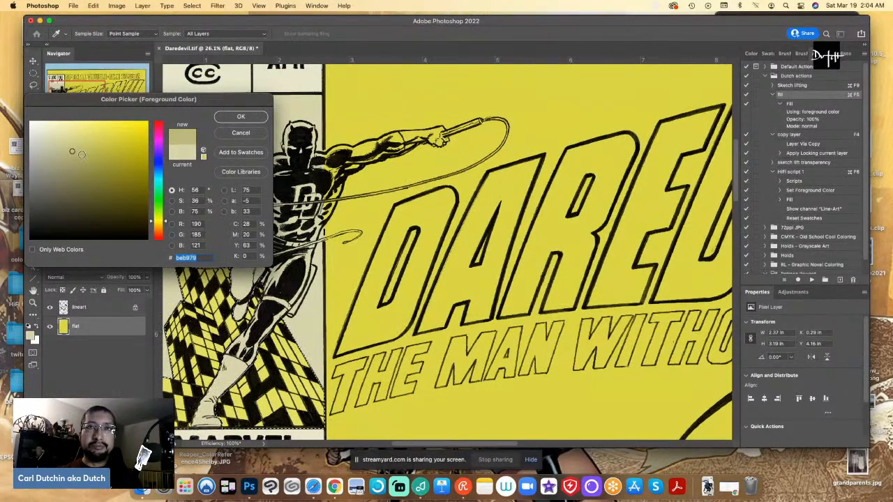
{"action": "left_click", "coordinate": [241, 134]}
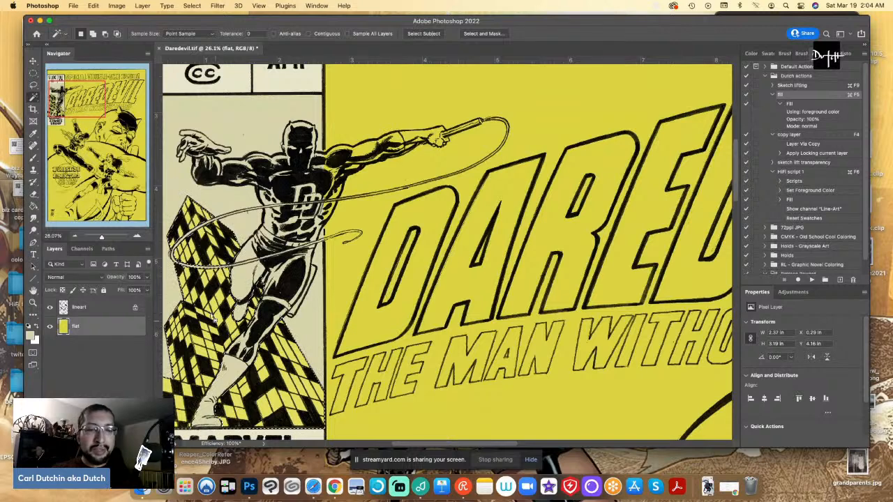
{"action": "key", "text": "l"}
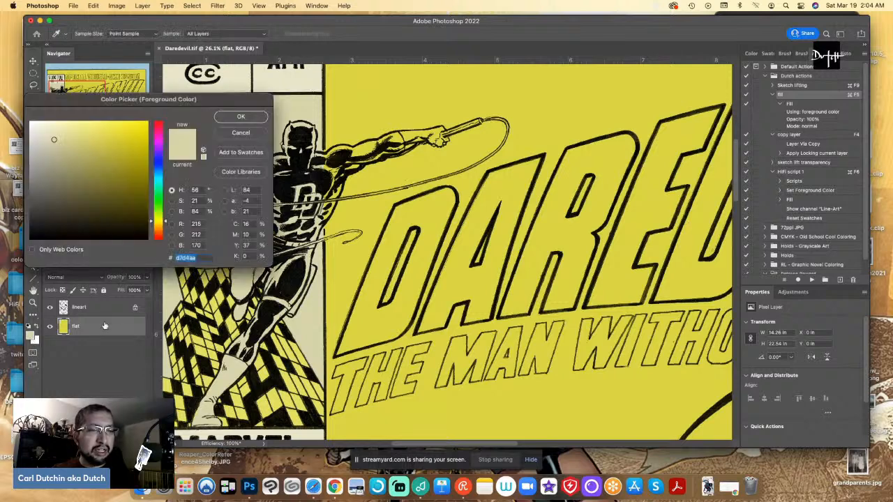
Set the foreground color to a muted dark red, RGB 149, 54, 54
{"action": "left_click", "coordinate": [30, 337]}
{"action": "left_click_drag", "start_coordinate": [159, 222], "coordinate": [159, 235]}
{"action": "left_click", "coordinate": [89, 162]}
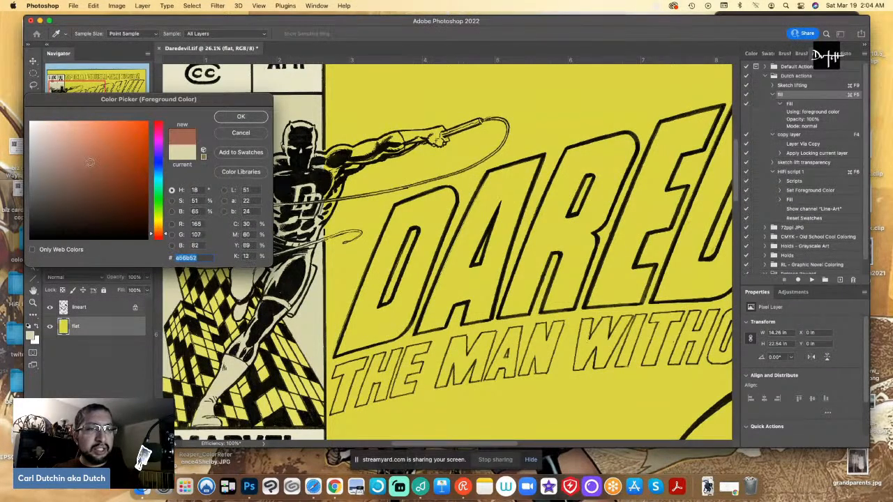
{"action": "left_click", "coordinate": [157, 121]}
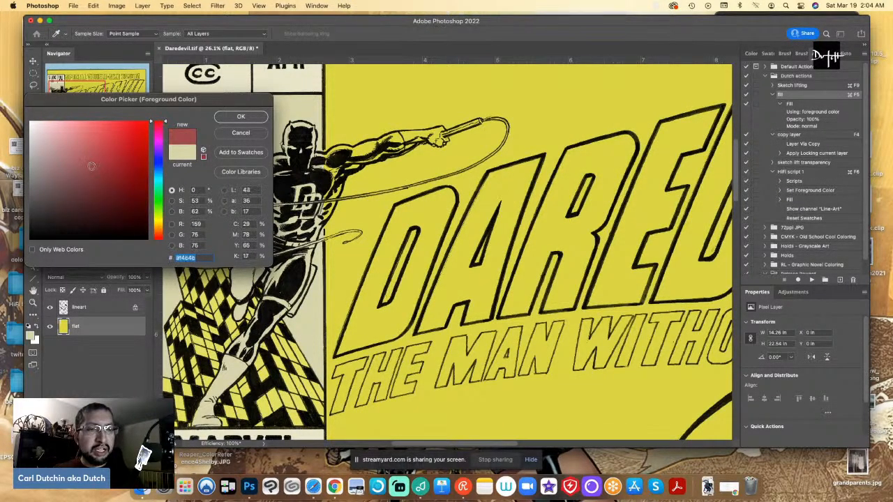
{"action": "left_click_drag", "start_coordinate": [94, 163], "coordinate": [86, 159]}
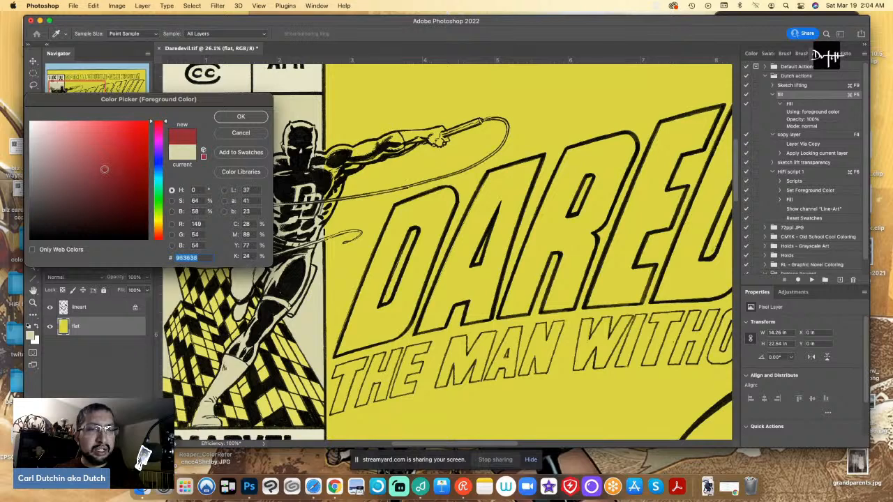
{"action": "left_click", "coordinate": [233, 118]}
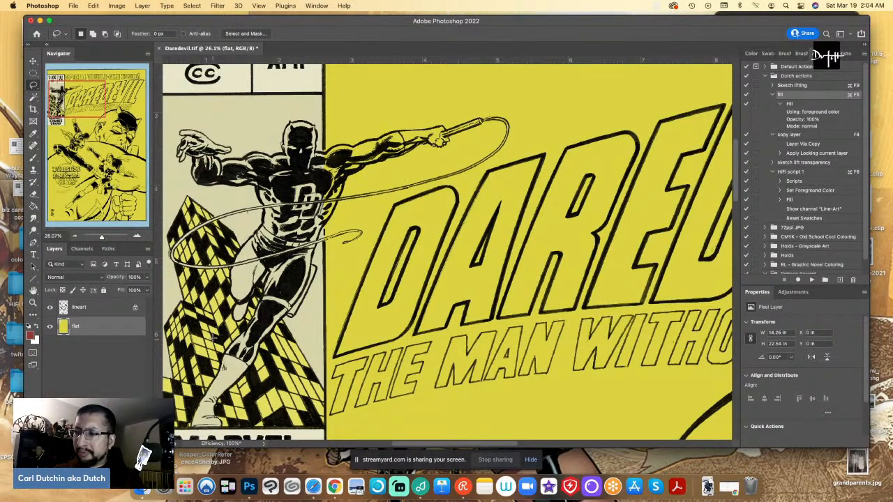
Lasso the small Daredevil figure in the corner box, fill its beige and yellow areas with the dark red, and deselect
{"action": "mouse_move", "coordinate": [212, 340]}
{"action": "left_mouse_down"}
{"action": "mouse_move", "coordinate": [182, 422]}
{"action": "mouse_move", "coordinate": [195, 436]}
{"action": "mouse_move", "coordinate": [239, 423]}
{"action": "mouse_move", "coordinate": [224, 366]}
{"action": "mouse_move", "coordinate": [206, 359]}
{"action": "mouse_move", "coordinate": [215, 403]}
{"action": "mouse_move", "coordinate": [196, 408]}
{"action": "mouse_move", "coordinate": [223, 368]}
{"action": "mouse_move", "coordinate": [213, 400]}
{"action": "mouse_move", "coordinate": [247, 391]}
{"action": "mouse_move", "coordinate": [317, 265]}
{"action": "mouse_move", "coordinate": [306, 294]}
{"action": "mouse_move", "coordinate": [317, 234]}
{"action": "mouse_move", "coordinate": [346, 172]}
{"action": "mouse_move", "coordinate": [448, 136]}
{"action": "mouse_move", "coordinate": [444, 127]}
{"action": "mouse_move", "coordinate": [399, 130]}
{"action": "mouse_move", "coordinate": [324, 151]}
{"action": "mouse_move", "coordinate": [298, 117]}
{"action": "mouse_move", "coordinate": [258, 130]}
{"action": "left_mouse_up"}
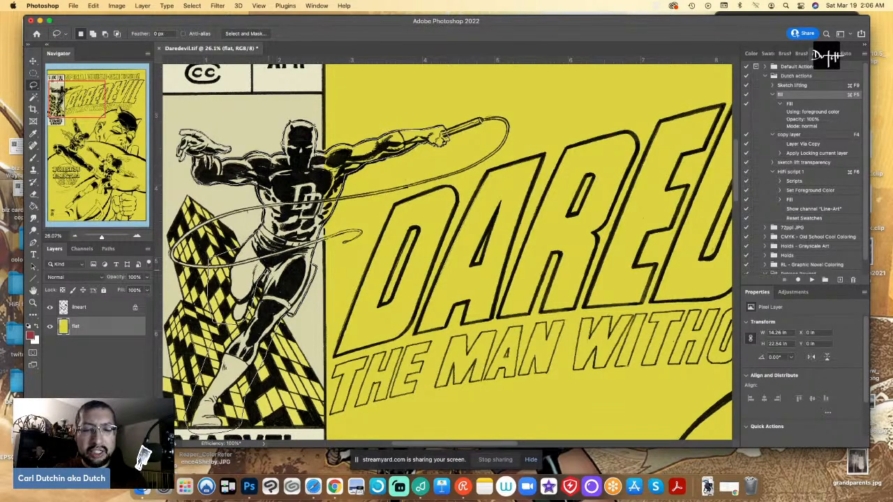
{"action": "left_click_drag", "start_coordinate": [202, 333], "coordinate": [201, 363]}
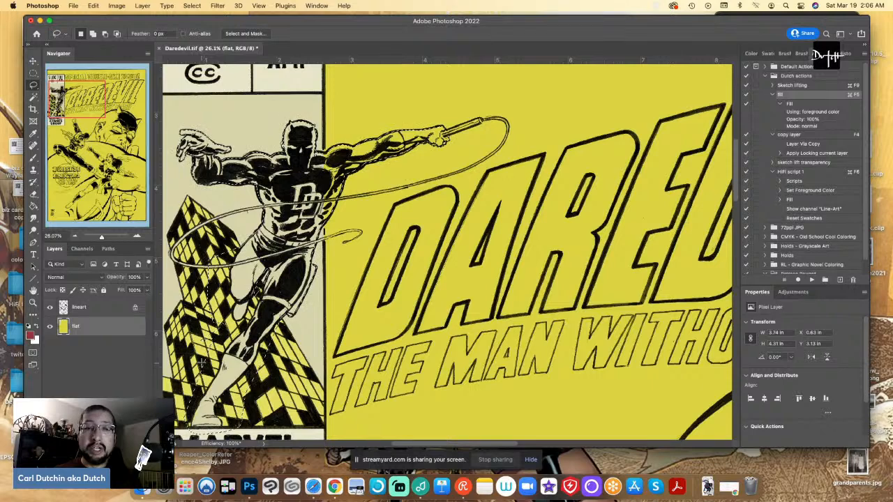
{"action": "left_click", "coordinate": [32, 206]}
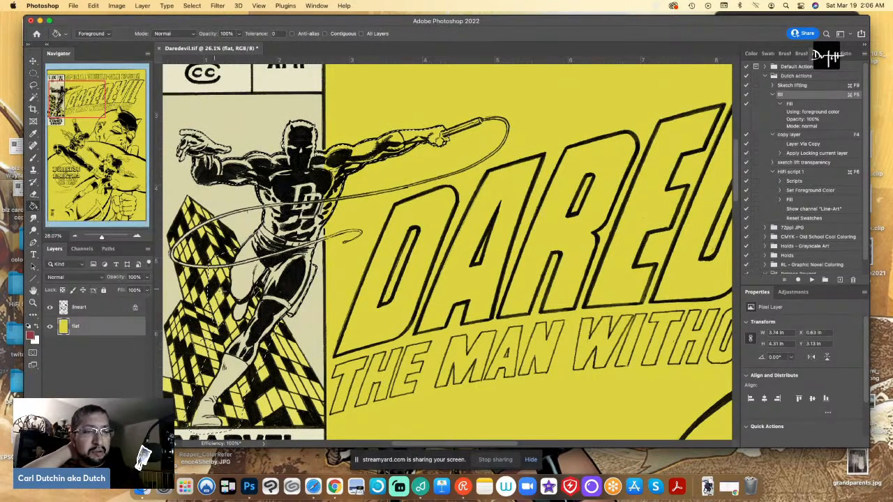
{"action": "left_click", "coordinate": [240, 284]}
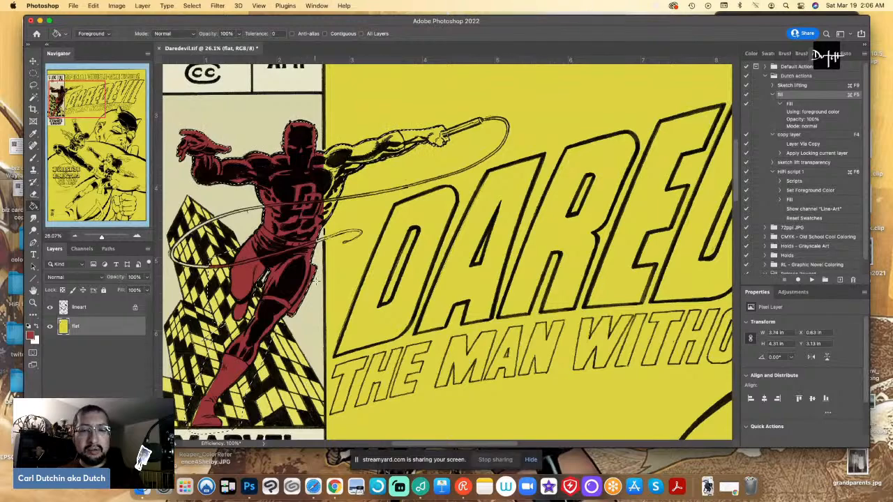
{"action": "left_click", "coordinate": [337, 163]}
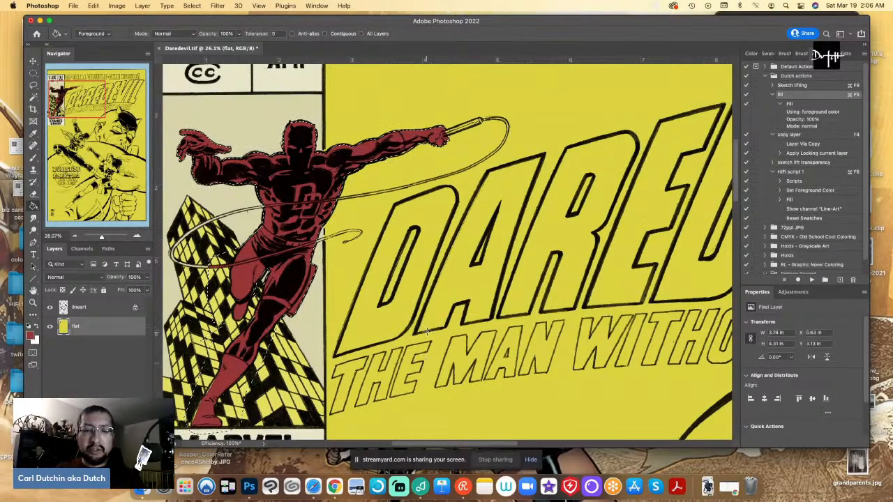
{"action": "key", "text": "l"}
{"action": "key", "text": "ctrl+d"}
Lasso the figure's fist, make combined lasso selections around the rear foot, shin and front boot, and clear the selection
{"action": "scroll", "coordinate": [307, 237], "scroll_direction": "up", "scroll_amount": 3}
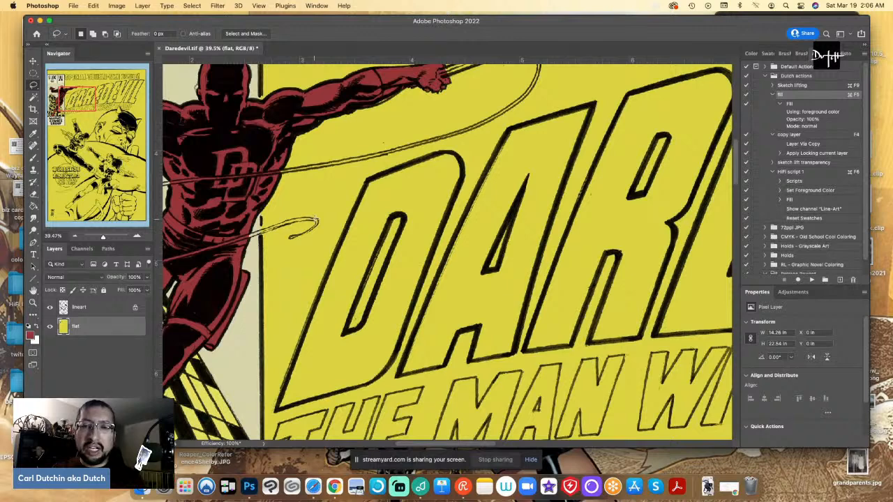
{"action": "mouse_move", "coordinate": [381, 103]}
{"action": "left_mouse_down"}
{"action": "mouse_move", "coordinate": [360, 94]}
{"action": "mouse_move", "coordinate": [359, 102]}
{"action": "mouse_move", "coordinate": [383, 102]}
{"action": "mouse_move", "coordinate": [394, 81]}
{"action": "mouse_move", "coordinate": [426, 89]}
{"action": "mouse_move", "coordinate": [444, 82]}
{"action": "mouse_move", "coordinate": [399, 72]}
{"action": "mouse_move", "coordinate": [422, 78]}
{"action": "left_mouse_up"}
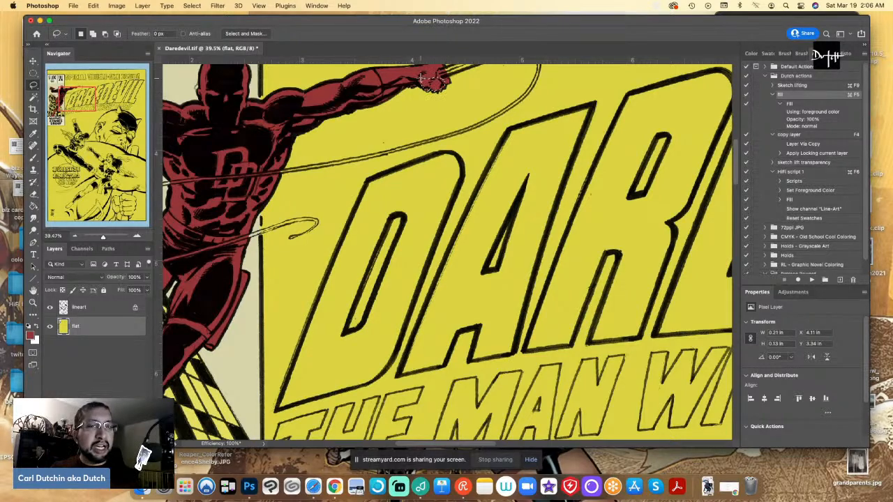
{"action": "left_click_drag", "start_coordinate": [479, 443], "coordinate": [450, 442]}
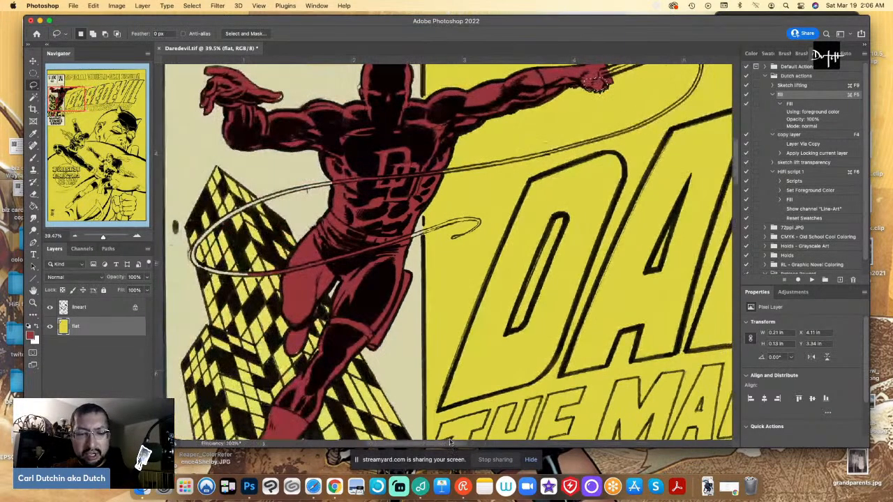
{"action": "mouse_move", "coordinate": [296, 341]}
{"action": "left_mouse_down"}
{"action": "mouse_move", "coordinate": [286, 352]}
{"action": "mouse_move", "coordinate": [299, 352]}
{"action": "mouse_move", "coordinate": [320, 307]}
{"action": "mouse_move", "coordinate": [300, 301]}
{"action": "left_mouse_up"}
{"action": "mouse_move", "coordinate": [318, 346]}
{"action": "left_mouse_down"}
{"action": "mouse_move", "coordinate": [316, 371]}
{"action": "mouse_move", "coordinate": [307, 349]}
{"action": "left_mouse_up"}
{"action": "mouse_move", "coordinate": [279, 103]}
{"action": "left_mouse_down"}
{"action": "mouse_move", "coordinate": [282, 91]}
{"action": "mouse_move", "coordinate": [360, 84]}
{"action": "left_mouse_up"}
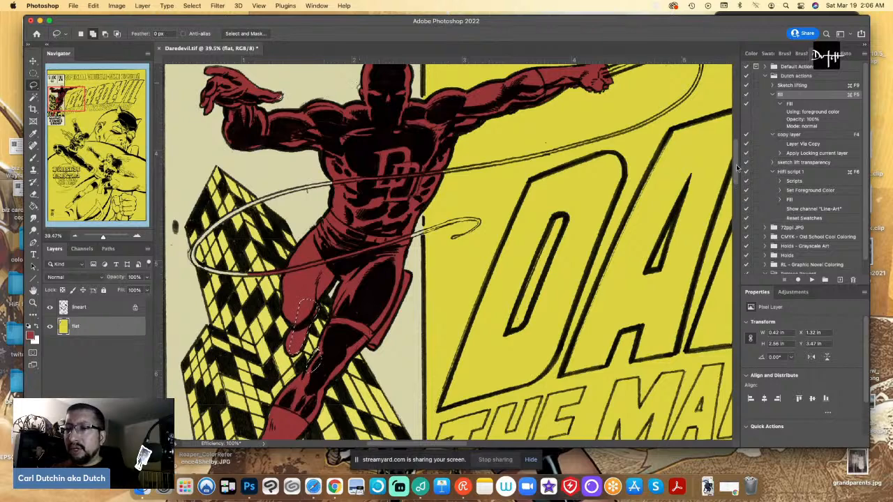
{"action": "scroll", "coordinate": [262, 294], "scroll_direction": "down", "scroll_amount": 5}
{"action": "mouse_move", "coordinate": [261, 293]}
{"action": "left_mouse_down"}
{"action": "mouse_move", "coordinate": [274, 250]}
{"action": "mouse_move", "coordinate": [228, 331]}
{"action": "mouse_move", "coordinate": [224, 355]}
{"action": "mouse_move", "coordinate": [260, 299]}
{"action": "left_mouse_up"}
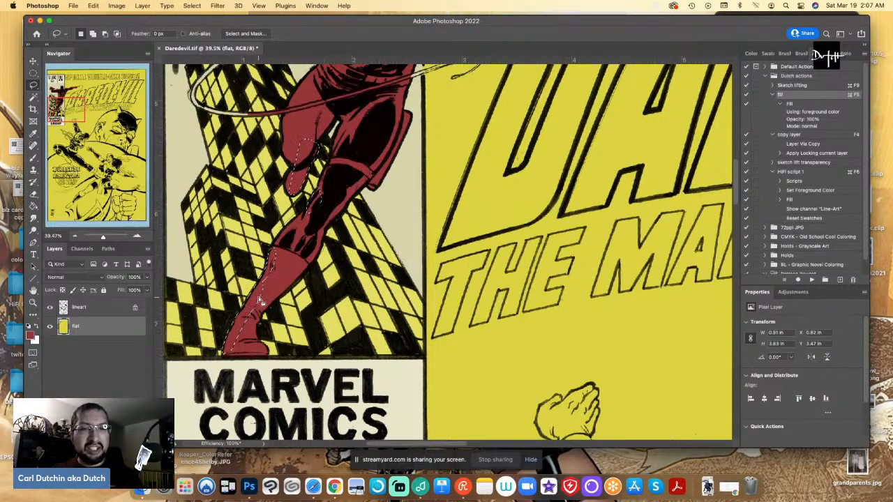
{"action": "key", "text": "super+d"}
Lasso the beige stretch of cable looping over the buildings beside the figure, fill it with the dark red, and deselect
{"action": "scroll", "coordinate": [241, 128], "scroll_direction": "up", "scroll_amount": 3}
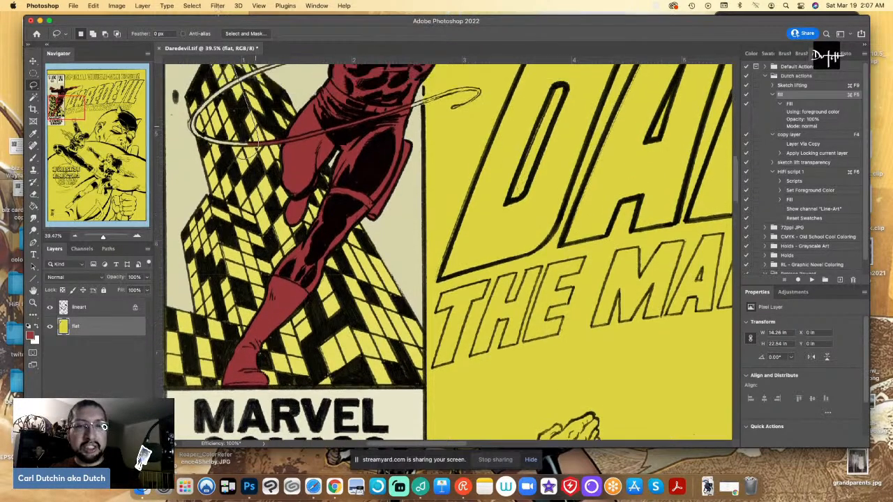
{"action": "scroll", "coordinate": [276, 94], "scroll_direction": "up", "scroll_amount": 3}
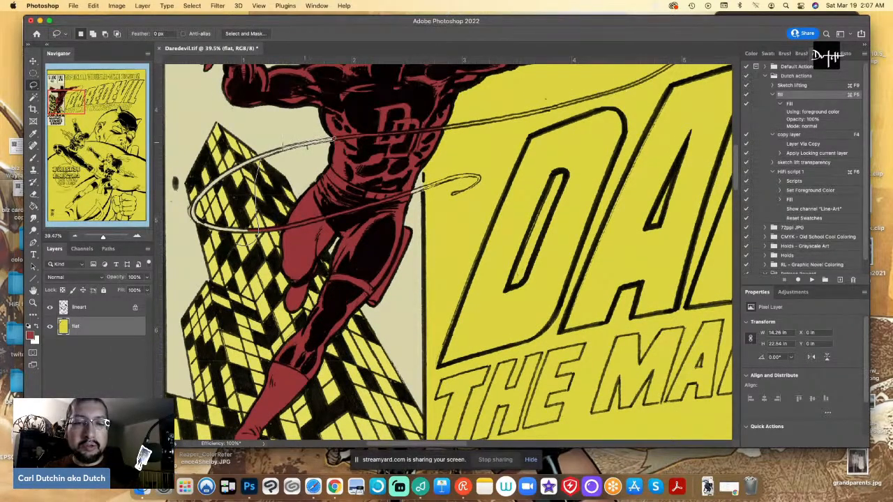
{"action": "mouse_move", "coordinate": [237, 156]}
{"action": "left_mouse_down"}
{"action": "mouse_move", "coordinate": [192, 184]}
{"action": "mouse_move", "coordinate": [189, 220]}
{"action": "mouse_move", "coordinate": [238, 245]}
{"action": "mouse_move", "coordinate": [257, 241]}
{"action": "left_mouse_up"}
{"action": "left_click", "coordinate": [34, 206]}
{"action": "left_click", "coordinate": [194, 215]}
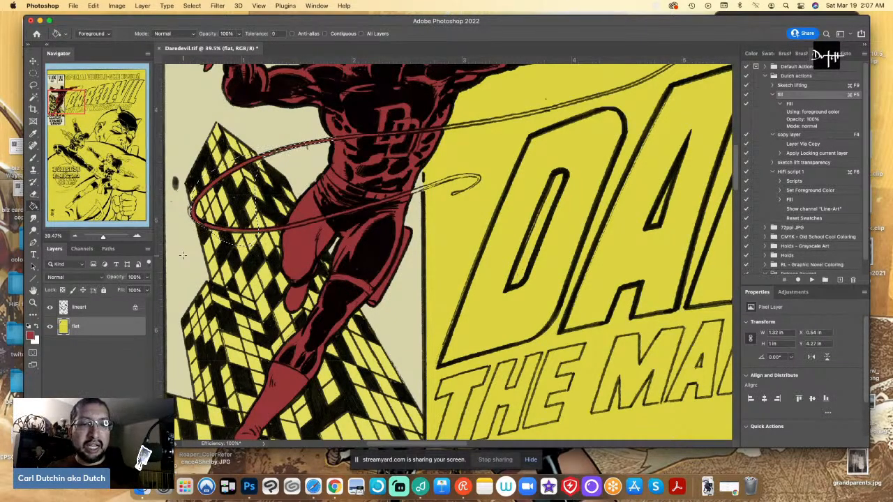
{"action": "key", "text": "l"}
{"action": "key", "text": "super+d"}
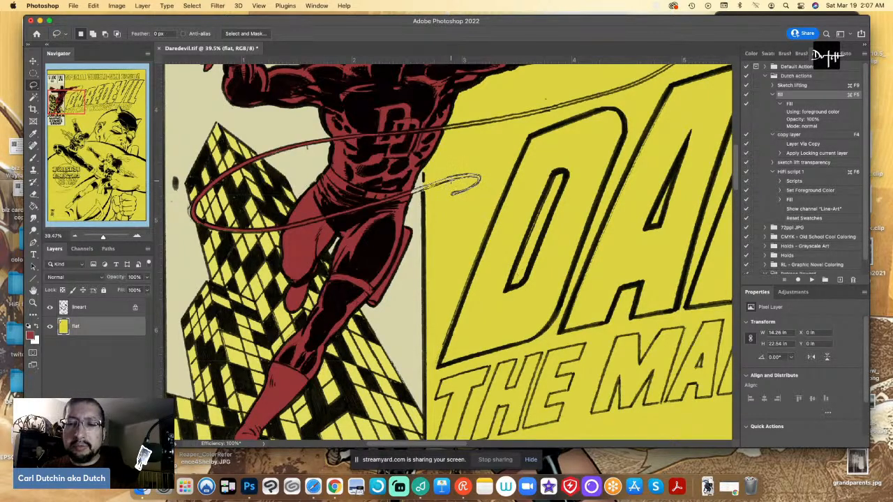
Lasso the cable end that curls past the corner box's edge, fill it with the dark red, and touch up its curl
{"action": "left_click_drag", "start_coordinate": [423, 189], "coordinate": [408, 190]}
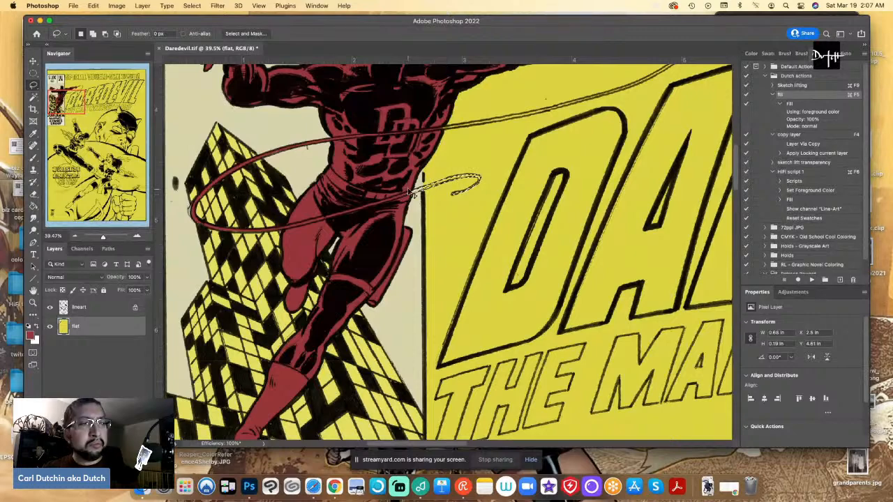
{"action": "key", "text": "super+F5"}
{"action": "key", "text": "super+d"}
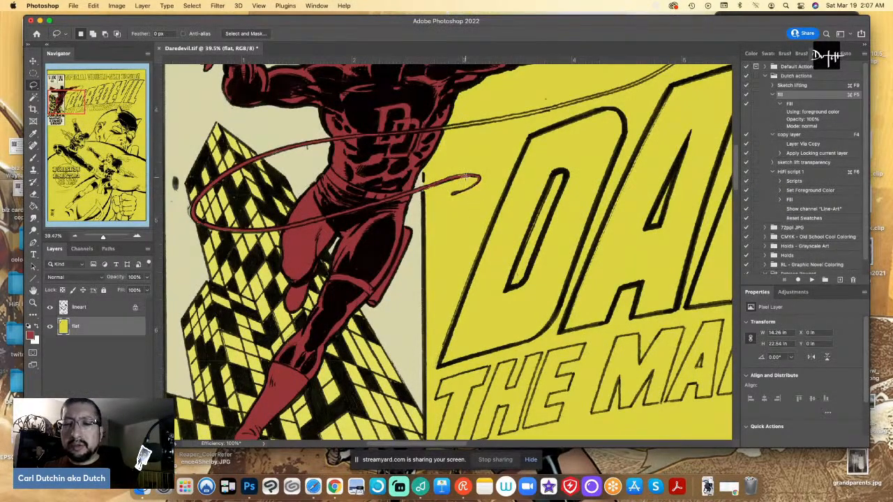
{"action": "left_click_drag", "start_coordinate": [458, 175], "coordinate": [460, 175]}
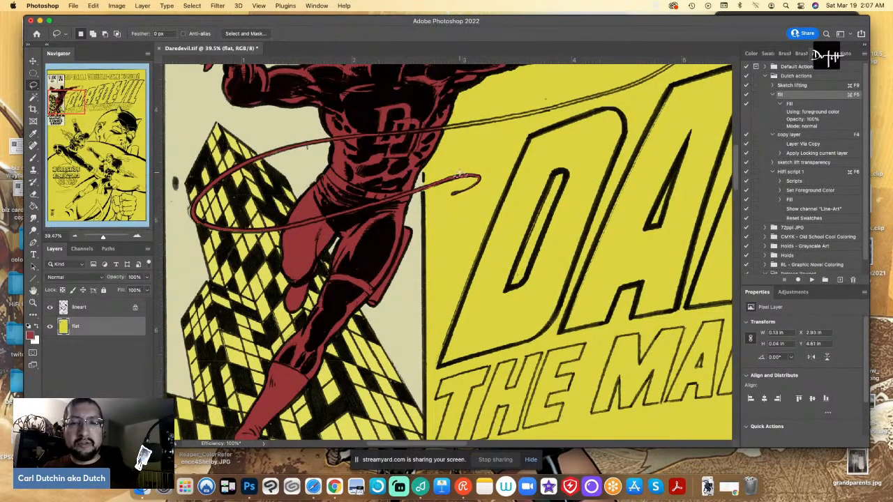
Lasso the billy club and the cable sweeping back above the DAREDEVIL logo, fill them with the dark red, and deselect
{"action": "scroll", "coordinate": [458, 175], "scroll_direction": "up", "scroll_amount": 5}
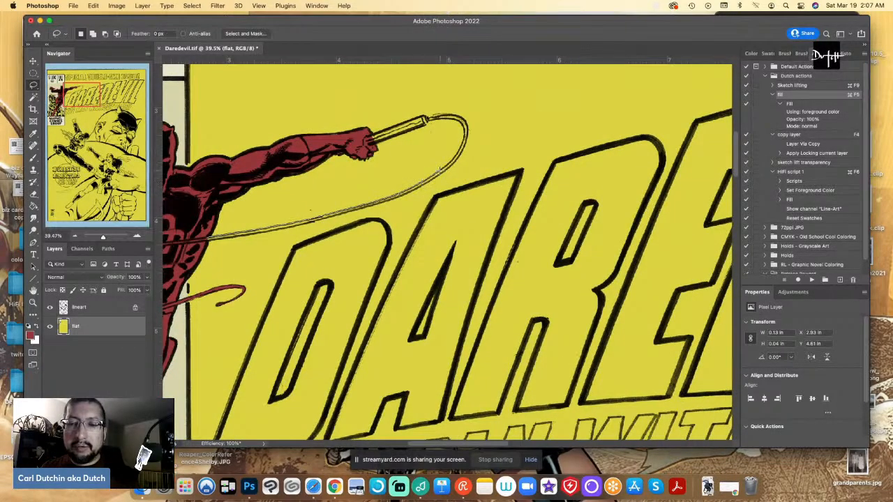
{"action": "mouse_move", "coordinate": [450, 162]}
{"action": "left_mouse_down"}
{"action": "mouse_move", "coordinate": [454, 122]}
{"action": "mouse_move", "coordinate": [440, 119]}
{"action": "mouse_move", "coordinate": [365, 146]}
{"action": "mouse_move", "coordinate": [365, 135]}
{"action": "mouse_move", "coordinate": [444, 115]}
{"action": "left_mouse_up"}
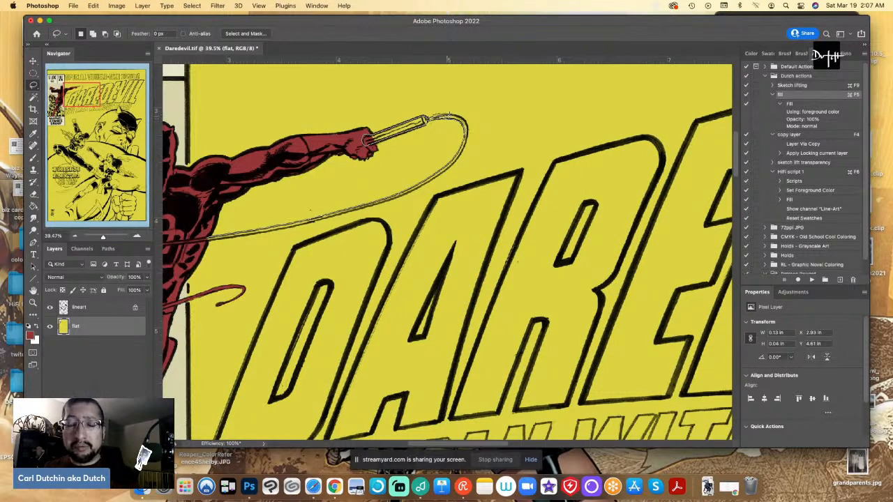
{"action": "mouse_move", "coordinate": [449, 116]}
{"action": "left_mouse_down"}
{"action": "mouse_move", "coordinate": [464, 144]}
{"action": "mouse_move", "coordinate": [431, 125]}
{"action": "mouse_move", "coordinate": [461, 154]}
{"action": "mouse_move", "coordinate": [443, 182]}
{"action": "mouse_move", "coordinate": [428, 187]}
{"action": "mouse_move", "coordinate": [419, 167]}
{"action": "mouse_move", "coordinate": [442, 179]}
{"action": "mouse_move", "coordinate": [453, 165]}
{"action": "mouse_move", "coordinate": [373, 207]}
{"action": "mouse_move", "coordinate": [200, 230]}
{"action": "left_mouse_up"}
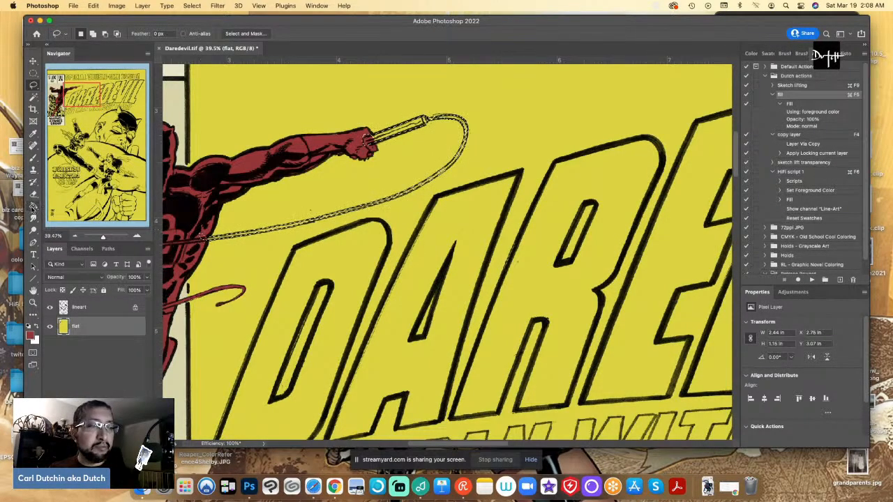
{"action": "key", "text": "g"}
{"action": "left_click", "coordinate": [262, 265]}
{"action": "key", "text": "super+d"}
{"action": "key", "text": "l"}
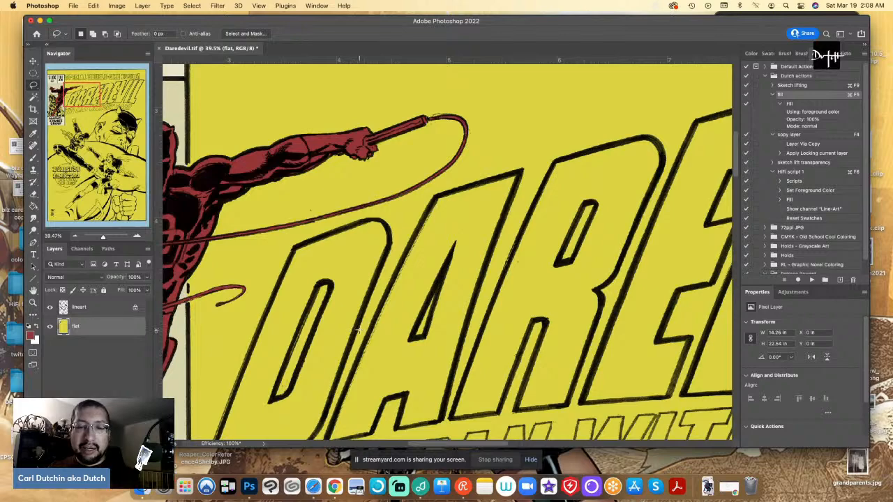
{"action": "left_click_drag", "start_coordinate": [226, 158], "coordinate": [233, 162]}
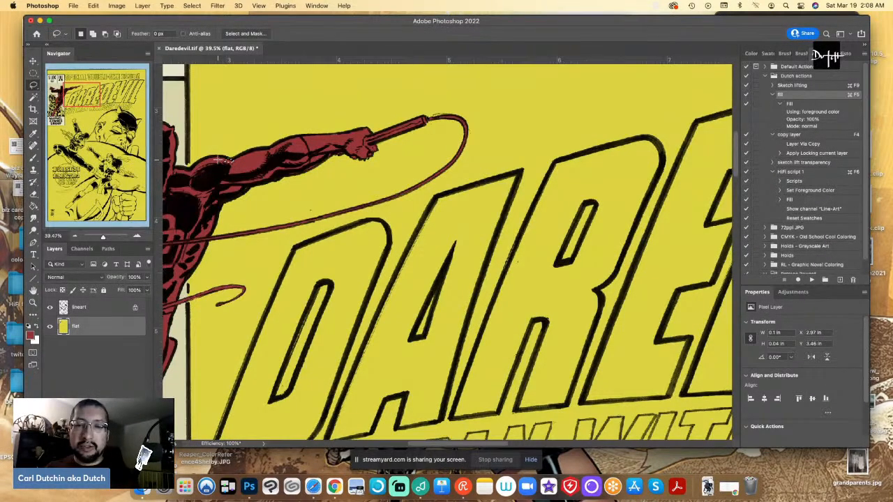
Lasso the small figure's front boot and recolor it with a slightly brighter red chosen as the foreground color
{"action": "key", "text": "super+minus"}
{"action": "key", "text": "super+minus"}
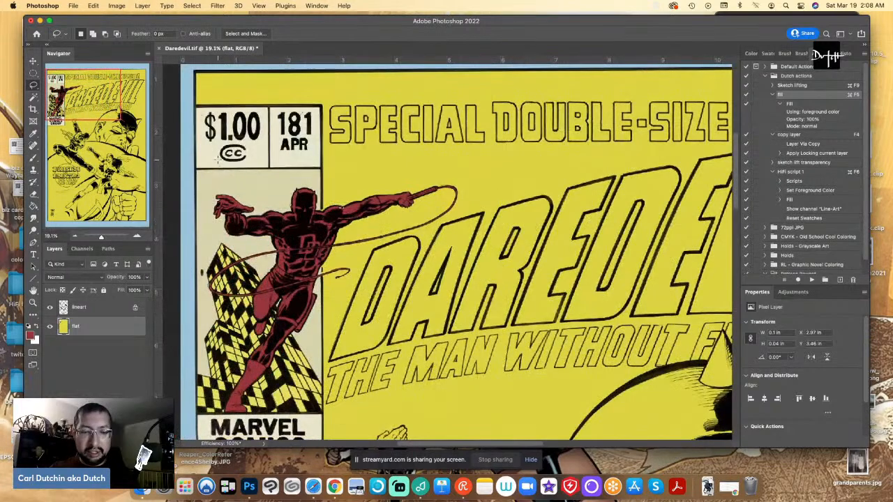
{"action": "left_click", "coordinate": [31, 335]}
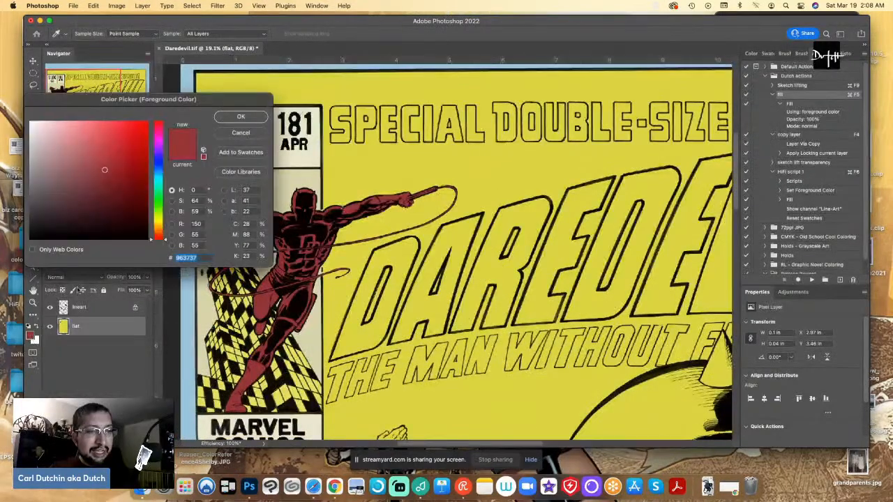
{"action": "left_click", "coordinate": [90, 164]}
{"action": "left_click", "coordinate": [123, 152]}
{"action": "left_click", "coordinate": [241, 117]}
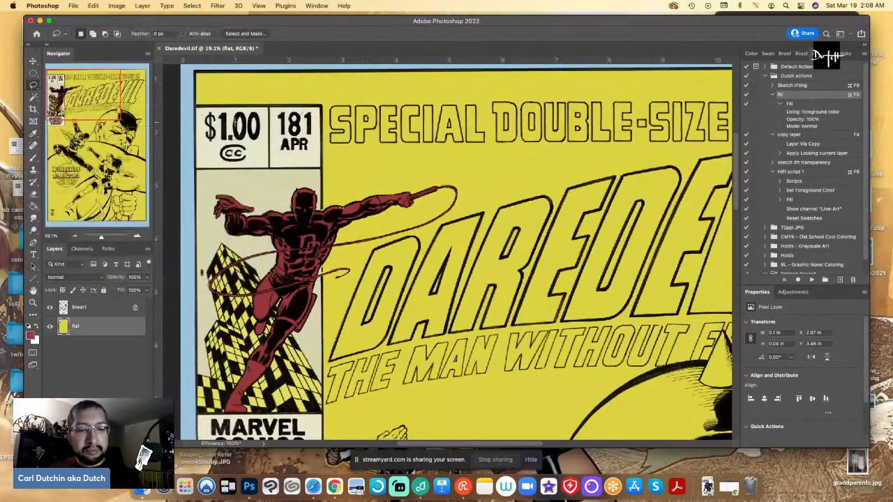
{"action": "key", "text": "super+plus"}
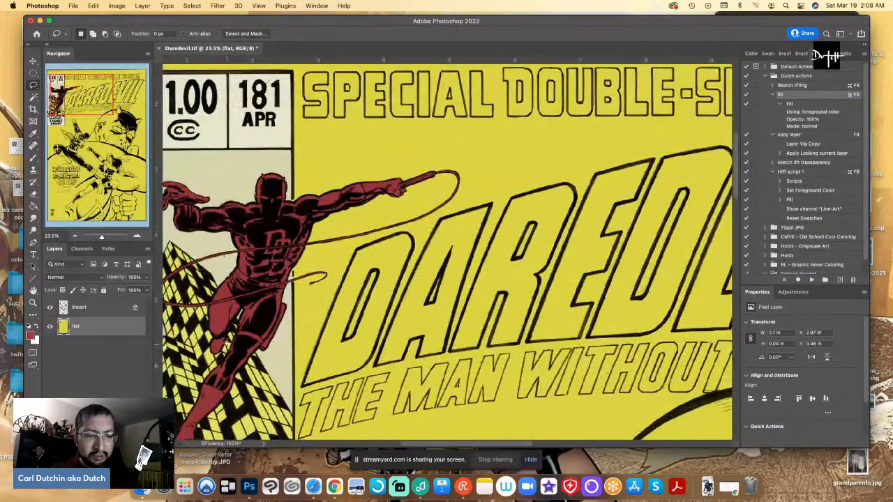
{"action": "mouse_move", "coordinate": [213, 337]}
{"action": "left_mouse_down"}
{"action": "mouse_move", "coordinate": [175, 397]}
{"action": "mouse_move", "coordinate": [167, 394]}
{"action": "mouse_move", "coordinate": [231, 354]}
{"action": "mouse_move", "coordinate": [199, 325]}
{"action": "left_mouse_up"}
{"action": "key", "text": "g"}
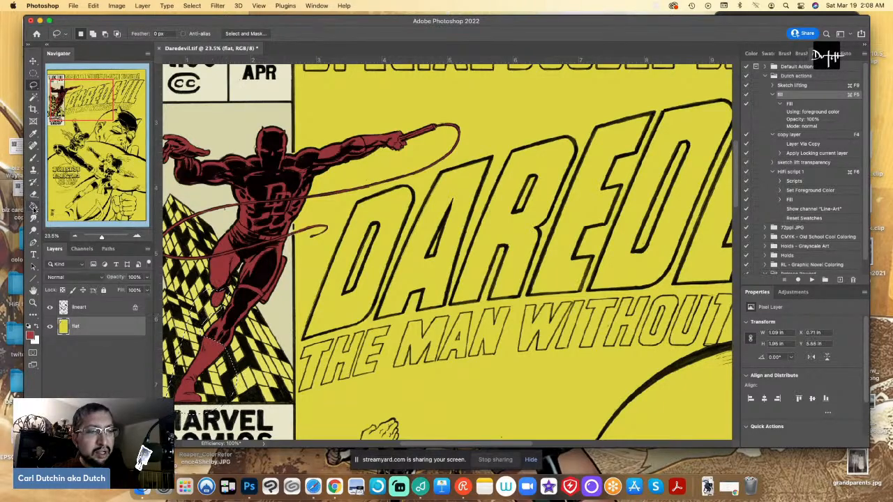
{"action": "left_click", "coordinate": [31, 336]}
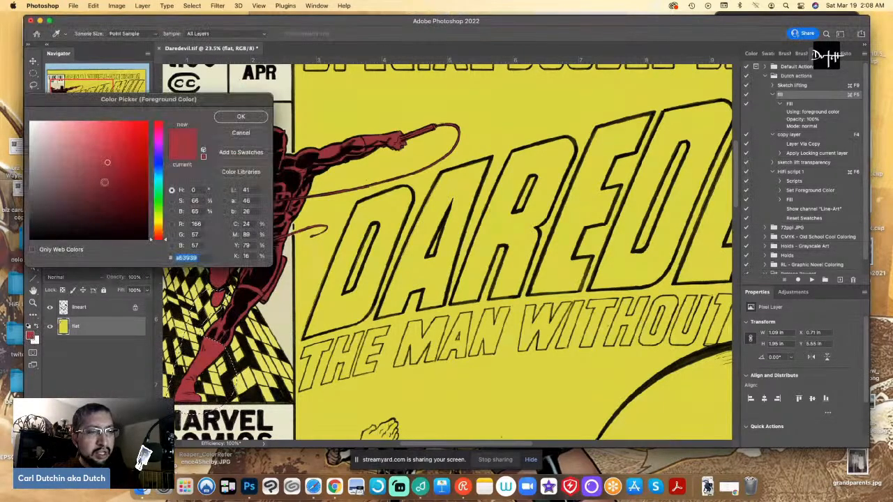
{"action": "left_click", "coordinate": [120, 151]}
{"action": "left_click", "coordinate": [239, 128]}
{"action": "key", "text": "l"}
Lasso the club holster along the figure's thigh, fill it with the brighter red, and deselect
{"action": "scroll", "coordinate": [253, 315], "scroll_direction": "up", "scroll_amount": 2}
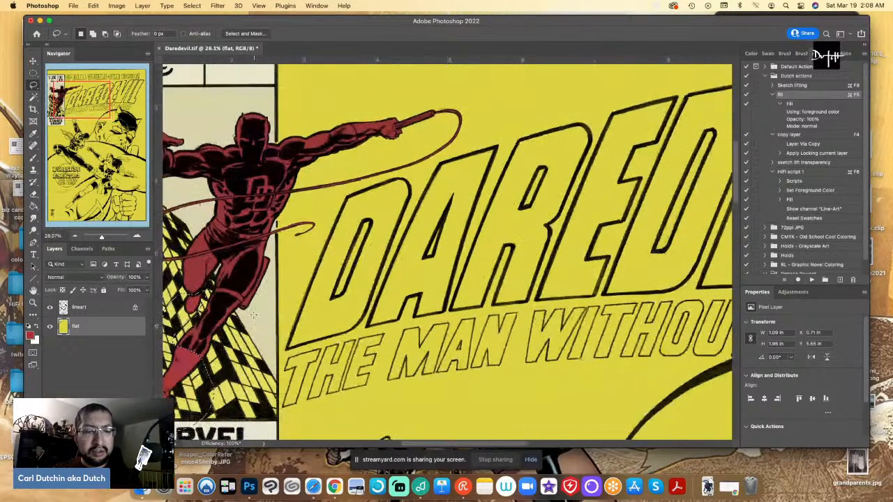
{"action": "scroll", "coordinate": [258, 265], "scroll_direction": "up", "scroll_amount": 1}
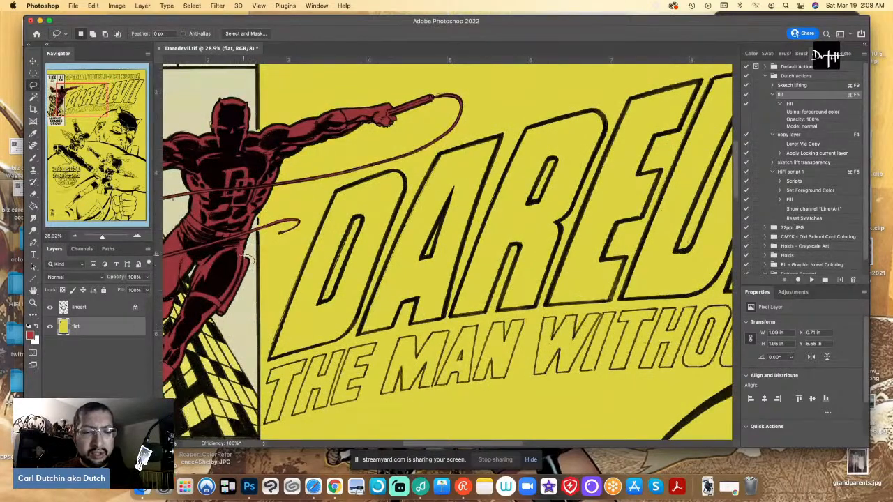
{"action": "mouse_move", "coordinate": [239, 276]}
{"action": "left_mouse_down"}
{"action": "mouse_move", "coordinate": [215, 310]}
{"action": "mouse_move", "coordinate": [237, 314]}
{"action": "mouse_move", "coordinate": [201, 248]}
{"action": "mouse_move", "coordinate": [204, 281]}
{"action": "mouse_move", "coordinate": [222, 306]}
{"action": "mouse_move", "coordinate": [207, 292]}
{"action": "mouse_move", "coordinate": [188, 294]}
{"action": "mouse_move", "coordinate": [220, 305]}
{"action": "mouse_move", "coordinate": [187, 298]}
{"action": "mouse_move", "coordinate": [219, 309]}
{"action": "left_mouse_up"}
{"action": "key", "text": "g"}
{"action": "left_click", "coordinate": [214, 303]}
{"action": "key", "text": "l"}
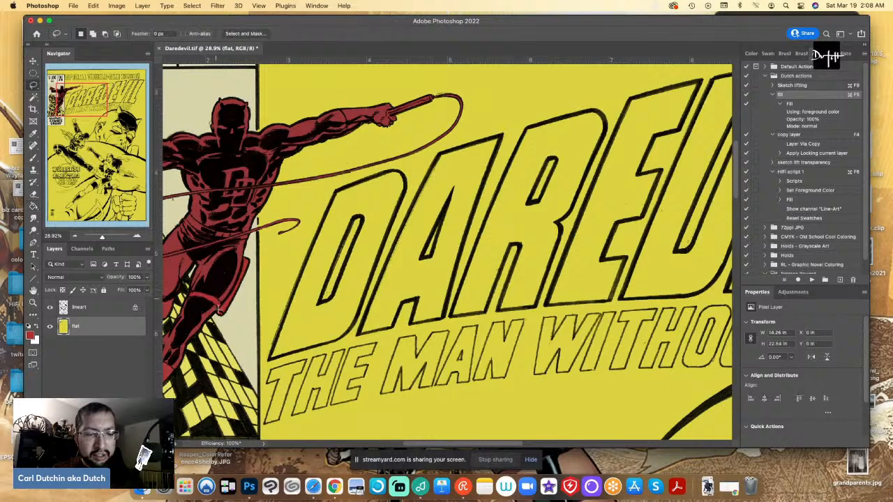
Set the foreground color to a bright red, RGB 190, 52, 52, lasso the figure's belt, fill it, and deselect
{"action": "left_click", "coordinate": [30, 333]}
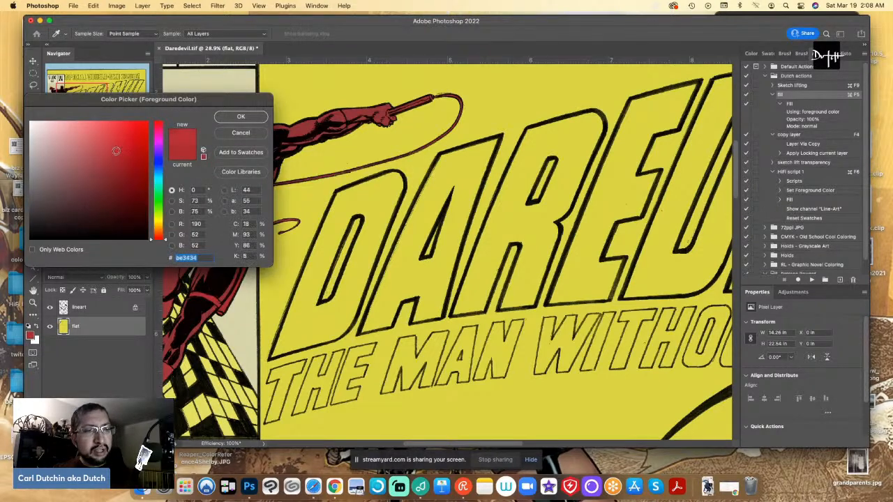
{"action": "left_click", "coordinate": [242, 115]}
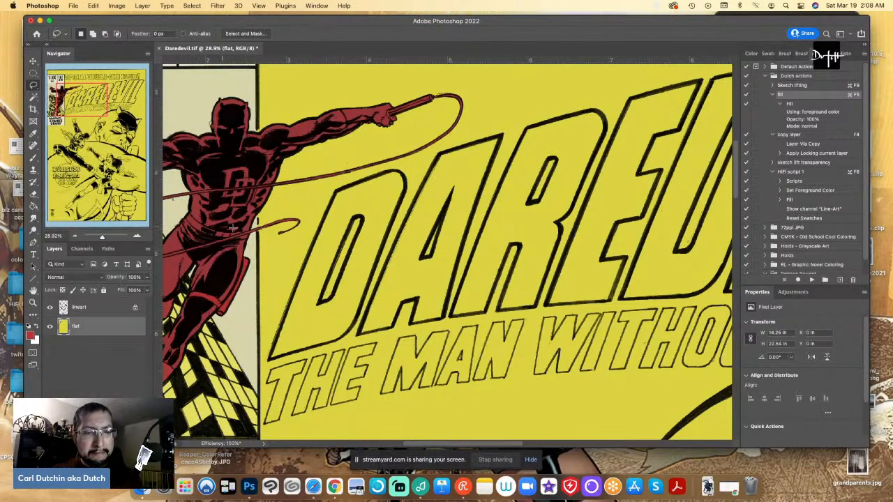
{"action": "mouse_move", "coordinate": [241, 230]}
{"action": "left_mouse_down"}
{"action": "mouse_move", "coordinate": [184, 213]}
{"action": "mouse_move", "coordinate": [202, 233]}
{"action": "mouse_move", "coordinate": [253, 235]}
{"action": "mouse_move", "coordinate": [253, 233]}
{"action": "left_mouse_up"}
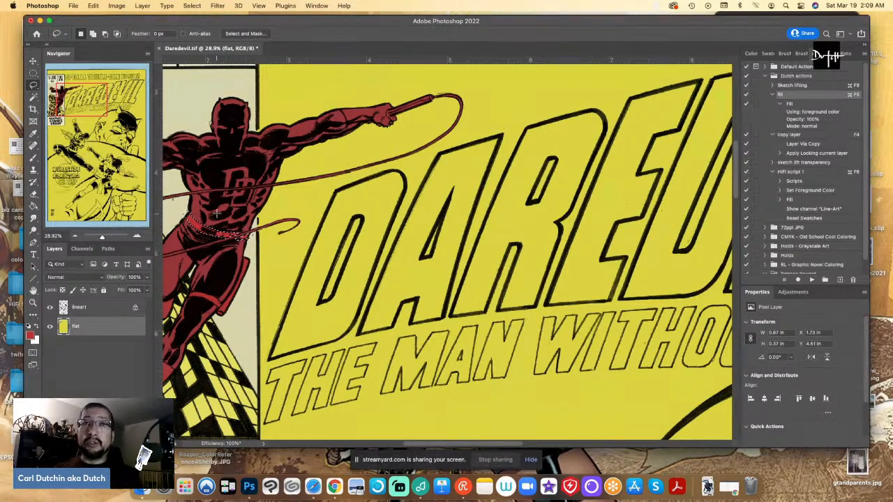
{"action": "left_click_drag", "start_coordinate": [429, 444], "coordinate": [405, 444]}
{"action": "key", "text": "super+plus"}
{"action": "key", "text": "super+plus"}
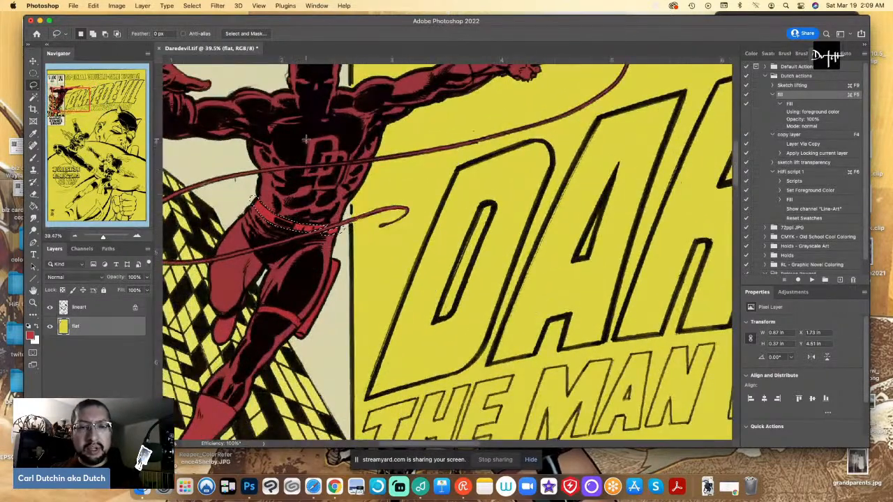
{"action": "key", "text": "super+d"}
Make combined lasso selections of the DD chest emblem, fill them with the bright red, and deselect
{"action": "mouse_move", "coordinate": [302, 141]}
{"action": "left_mouse_down"}
{"action": "mouse_move", "coordinate": [304, 168]}
{"action": "mouse_move", "coordinate": [344, 160]}
{"action": "mouse_move", "coordinate": [313, 131]}
{"action": "mouse_move", "coordinate": [304, 139]}
{"action": "mouse_move", "coordinate": [305, 167]}
{"action": "mouse_move", "coordinate": [315, 179]}
{"action": "left_mouse_up"}
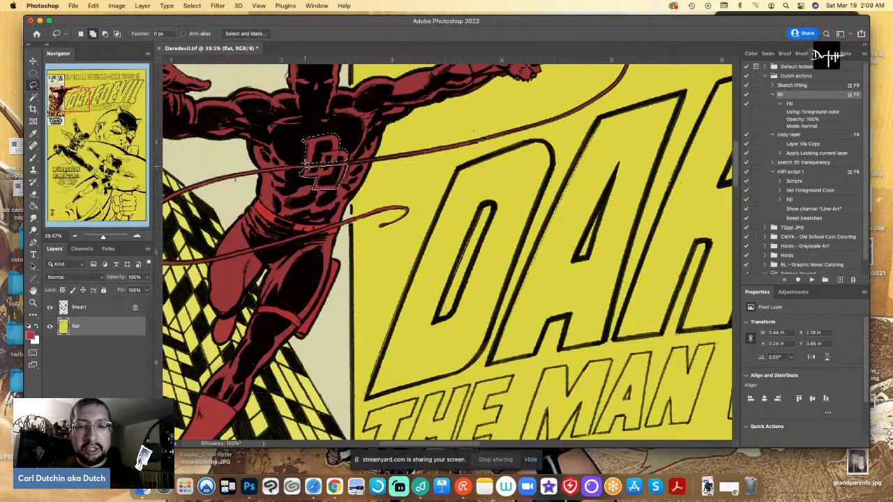
{"action": "left_click_drag", "start_coordinate": [305, 165], "coordinate": [309, 170]}
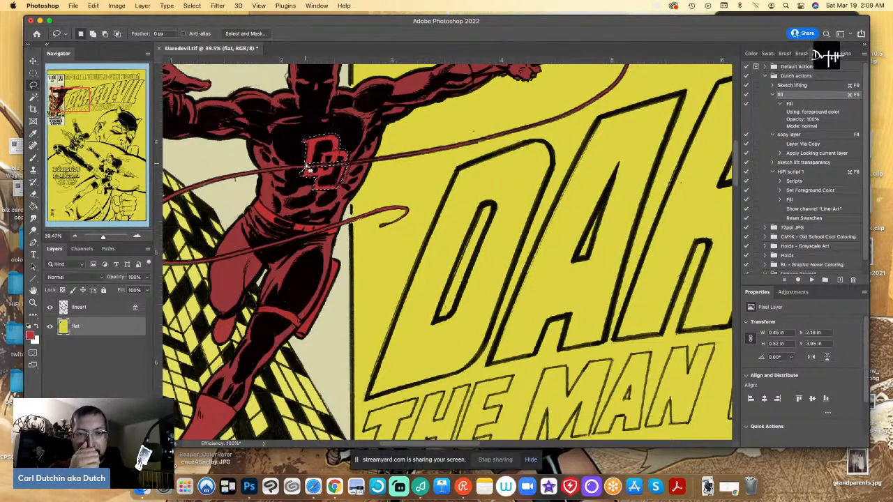
{"action": "left_click", "coordinate": [30, 334]}
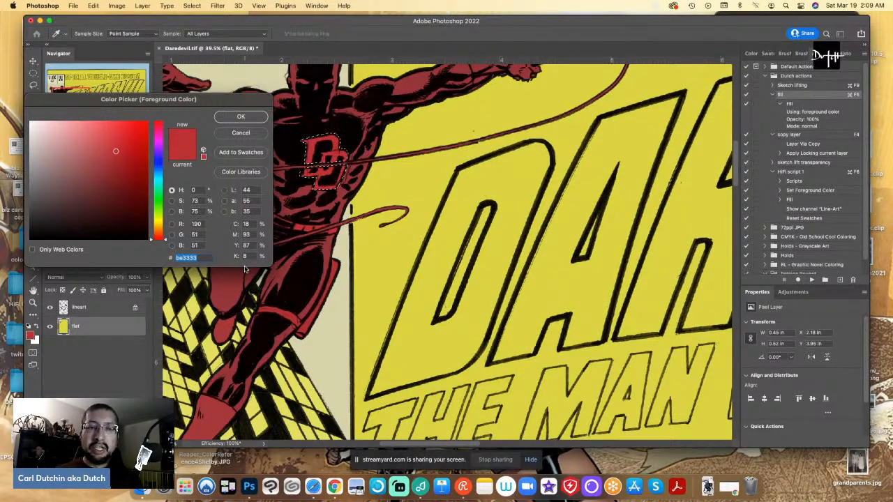
{"action": "left_click", "coordinate": [241, 132]}
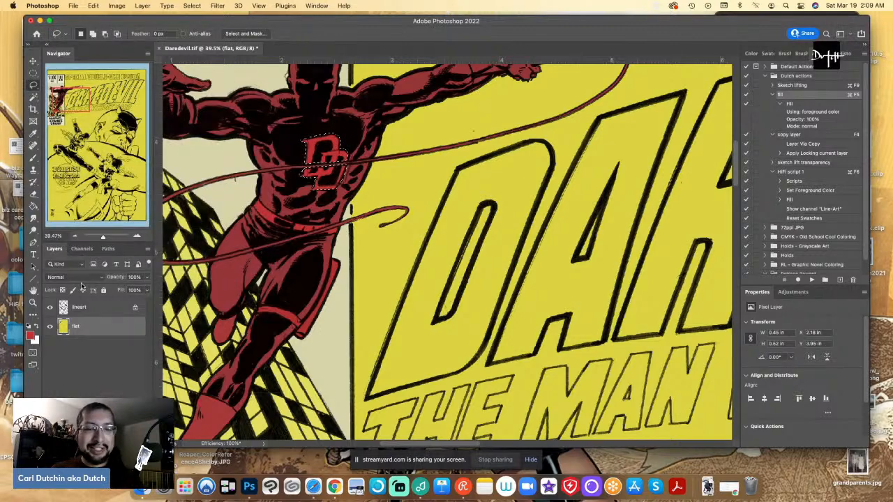
{"action": "left_click", "coordinate": [30, 336]}
{"action": "left_click", "coordinate": [241, 117]}
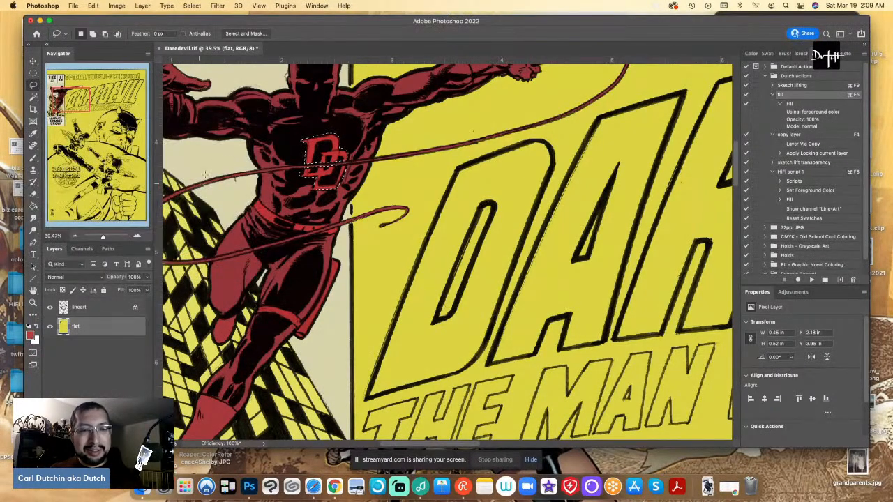
{"action": "left_click", "coordinate": [220, 160]}
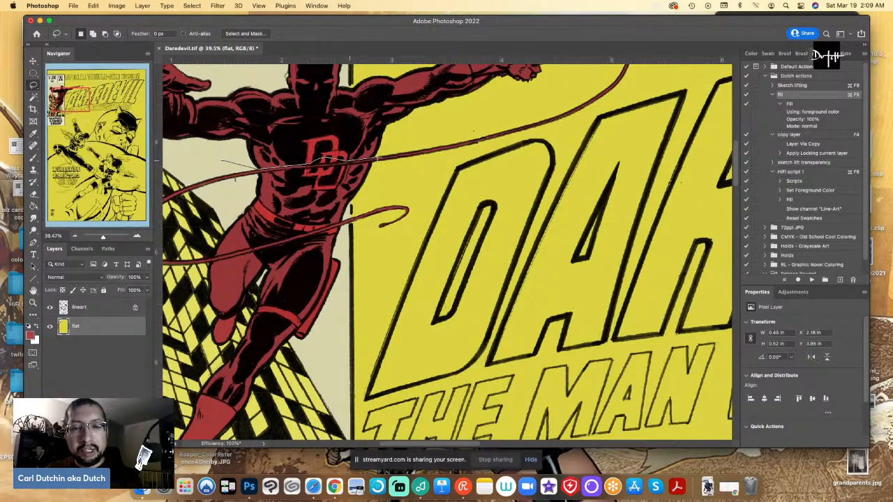
Lasso the whole cable with the billy club, recolor it with a muted red, RGB 151, 57, 57, and deselect
{"action": "mouse_move", "coordinate": [382, 152]}
{"action": "left_mouse_down"}
{"action": "mouse_move", "coordinate": [558, 67]}
{"action": "mouse_move", "coordinate": [537, 126]}
{"action": "mouse_move", "coordinate": [522, 129]}
{"action": "mouse_move", "coordinate": [536, 115]}
{"action": "mouse_move", "coordinate": [641, 89]}
{"action": "mouse_move", "coordinate": [394, 243]}
{"action": "mouse_move", "coordinate": [338, 221]}
{"action": "mouse_move", "coordinate": [314, 235]}
{"action": "mouse_move", "coordinate": [244, 233]}
{"action": "mouse_move", "coordinate": [204, 276]}
{"action": "mouse_move", "coordinate": [208, 318]}
{"action": "mouse_move", "coordinate": [336, 282]}
{"action": "left_mouse_up"}
{"action": "mouse_move", "coordinate": [357, 267]}
{"action": "left_mouse_down"}
{"action": "mouse_move", "coordinate": [387, 302]}
{"action": "mouse_move", "coordinate": [341, 286]}
{"action": "mouse_move", "coordinate": [203, 325]}
{"action": "mouse_move", "coordinate": [113, 330]}
{"action": "mouse_move", "coordinate": [218, 340]}
{"action": "mouse_move", "coordinate": [180, 311]}
{"action": "mouse_move", "coordinate": [186, 262]}
{"action": "mouse_move", "coordinate": [275, 220]}
{"action": "left_mouse_up"}
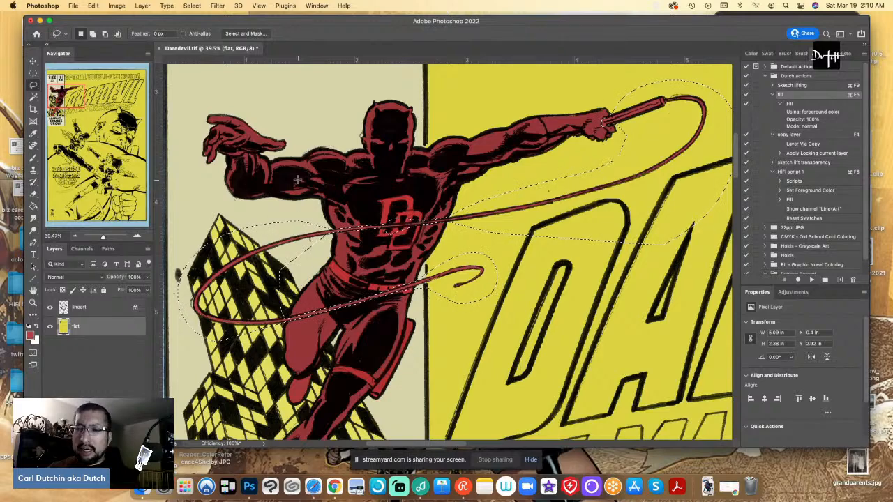
{"action": "left_click", "coordinate": [30, 336]}
{"action": "left_click", "coordinate": [103, 169]}
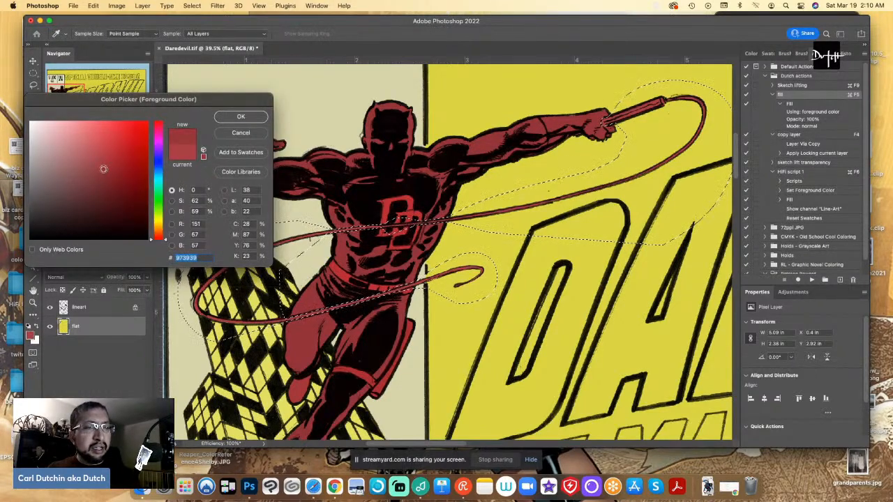
{"action": "left_click", "coordinate": [236, 117]}
{"action": "key", "text": "super+d"}
Lasso around the billy club in the outstretched fist and set the foreground color to a lighter red, RGB 187, 67, 67
{"action": "mouse_move", "coordinate": [602, 98]}
{"action": "left_mouse_down"}
{"action": "mouse_move", "coordinate": [664, 121]}
{"action": "mouse_move", "coordinate": [648, 73]}
{"action": "mouse_move", "coordinate": [608, 85]}
{"action": "mouse_move", "coordinate": [590, 108]}
{"action": "left_mouse_up"}
{"action": "key", "text": "g"}
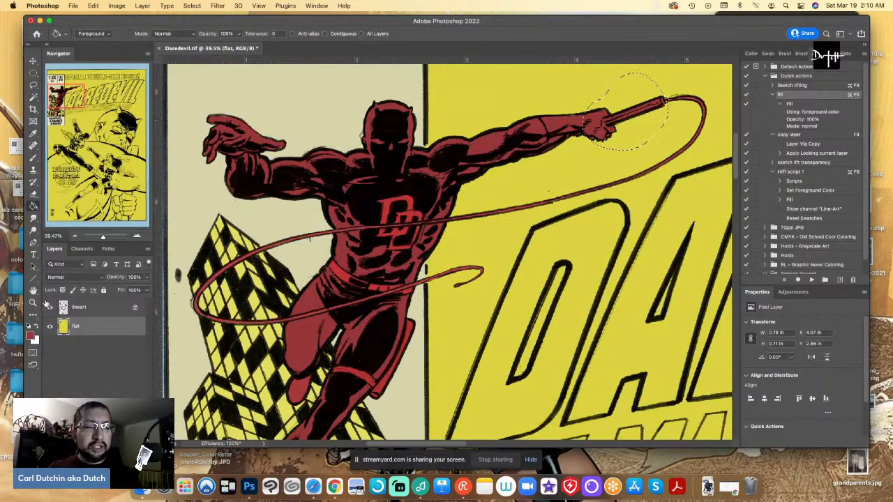
{"action": "left_click", "coordinate": [32, 336]}
{"action": "left_click", "coordinate": [239, 116]}
{"action": "key", "text": "l"}
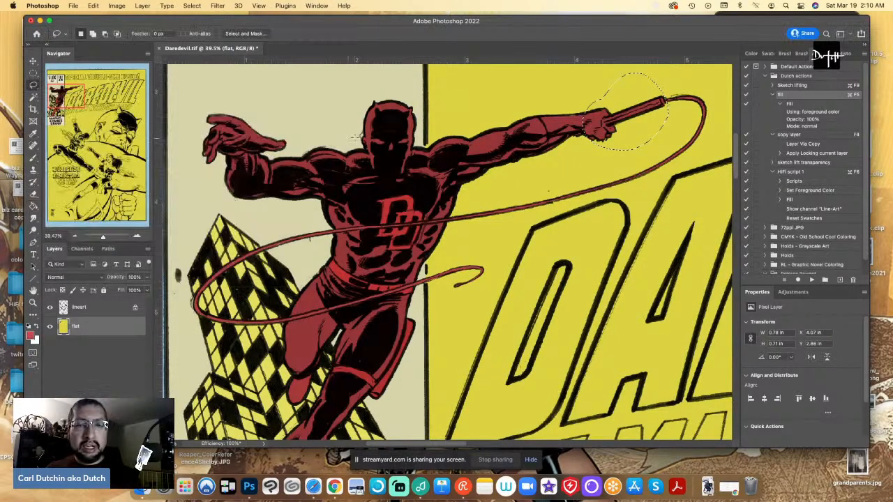
Lasso both of the small figure's eyes and fill them with the lighter red
{"action": "mouse_move", "coordinate": [384, 142]}
{"action": "left_mouse_down"}
{"action": "mouse_move", "coordinate": [374, 139]}
{"action": "mouse_move", "coordinate": [383, 144]}
{"action": "left_mouse_up"}
{"action": "left_click_drag", "start_coordinate": [400, 143], "coordinate": [404, 141]}
{"action": "key", "text": "super+F5"}
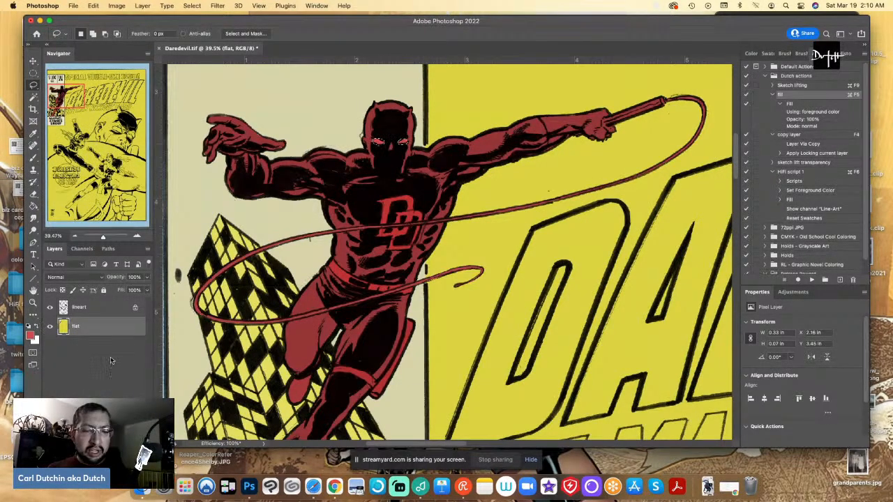
Adjust the foreground color to a medium red, lasso both of the figure's gloves, and fill them with it
{"action": "left_click", "coordinate": [31, 335]}
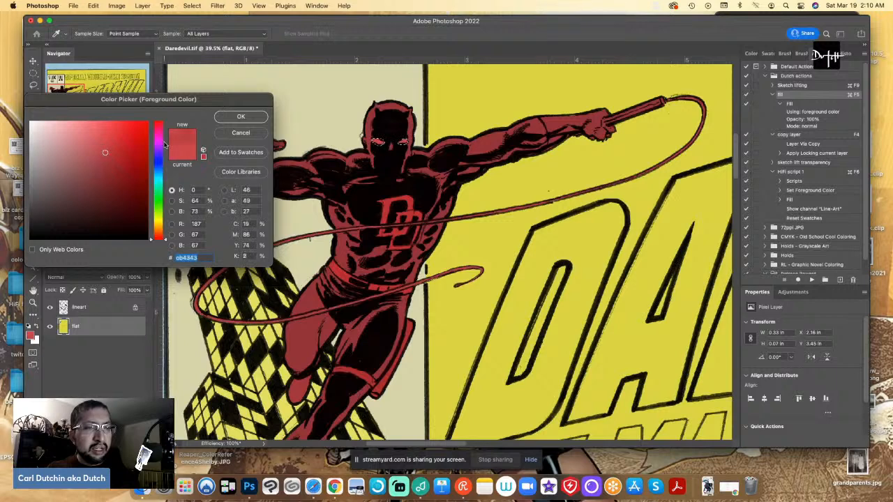
{"action": "left_click", "coordinate": [240, 117]}
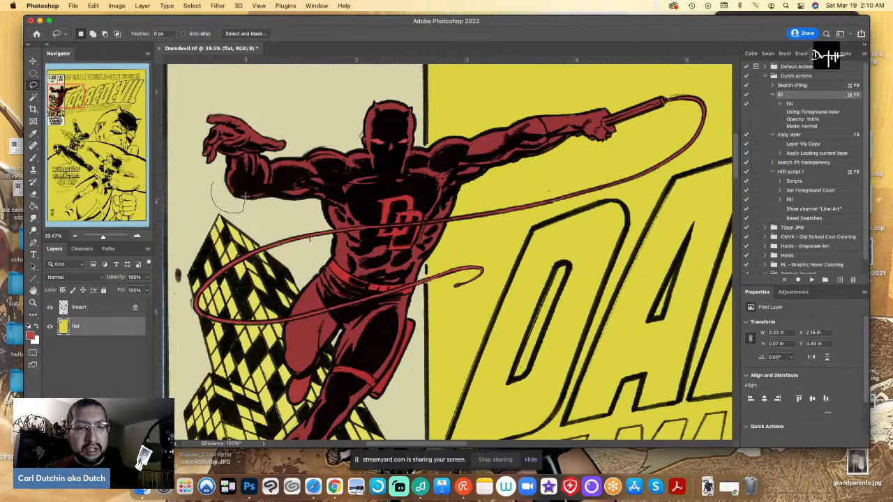
{"action": "mouse_move", "coordinate": [244, 197]}
{"action": "left_mouse_down"}
{"action": "mouse_move", "coordinate": [266, 187]}
{"action": "mouse_move", "coordinate": [270, 156]}
{"action": "mouse_move", "coordinate": [295, 142]}
{"action": "mouse_move", "coordinate": [316, 87]}
{"action": "mouse_move", "coordinate": [410, 72]}
{"action": "mouse_move", "coordinate": [518, 97]}
{"action": "mouse_move", "coordinate": [539, 113]}
{"action": "mouse_move", "coordinate": [557, 174]}
{"action": "mouse_move", "coordinate": [628, 149]}
{"action": "mouse_move", "coordinate": [551, 64]}
{"action": "mouse_move", "coordinate": [322, 66]}
{"action": "mouse_move", "coordinate": [237, 90]}
{"action": "mouse_move", "coordinate": [217, 85]}
{"action": "mouse_move", "coordinate": [188, 166]}
{"action": "mouse_move", "coordinate": [205, 179]}
{"action": "left_mouse_up"}
{"action": "key", "text": "g"}
{"action": "left_click", "coordinate": [245, 190]}
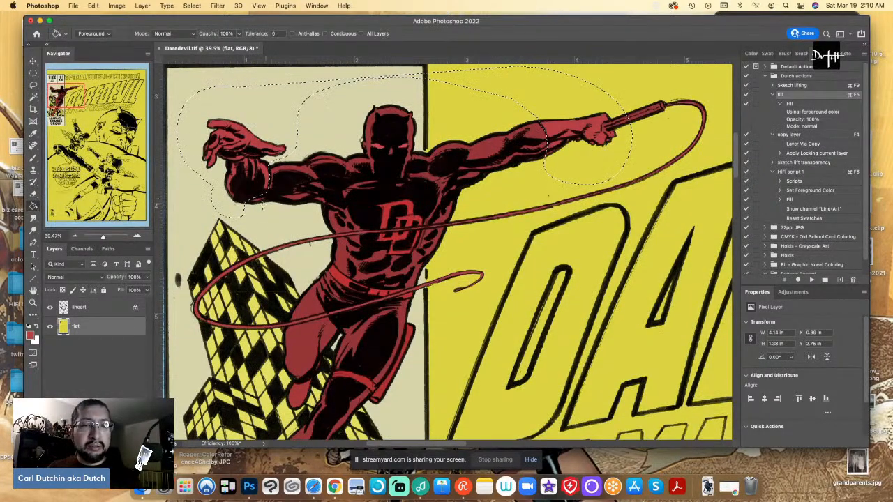
Deselect the small corner-box figure's gloves after filling them
{"action": "key", "text": "l"}
{"action": "key", "text": "super+d"}
{"action": "left_click_drag", "start_coordinate": [253, 132], "coordinate": [265, 144]}
{"action": "left_click_drag", "start_coordinate": [210, 153], "coordinate": [207, 156]}
{"action": "key", "text": "super+minus"}
{"action": "key", "text": "super+minus"}
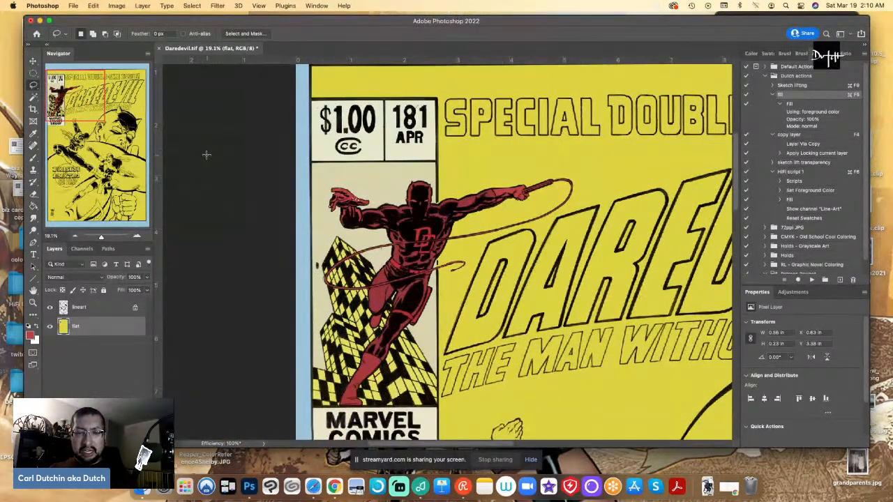
{"action": "key", "text": "i"}
{"action": "left_click", "coordinate": [360, 237]}
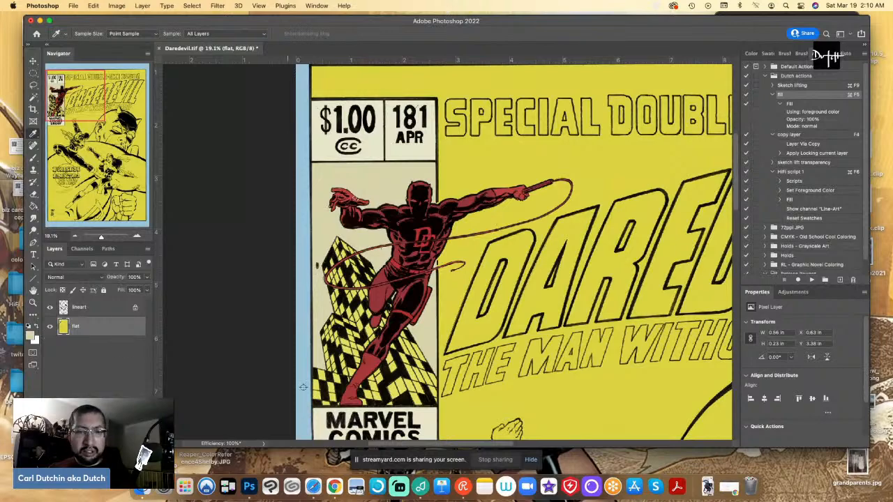
{"action": "key", "text": "l"}
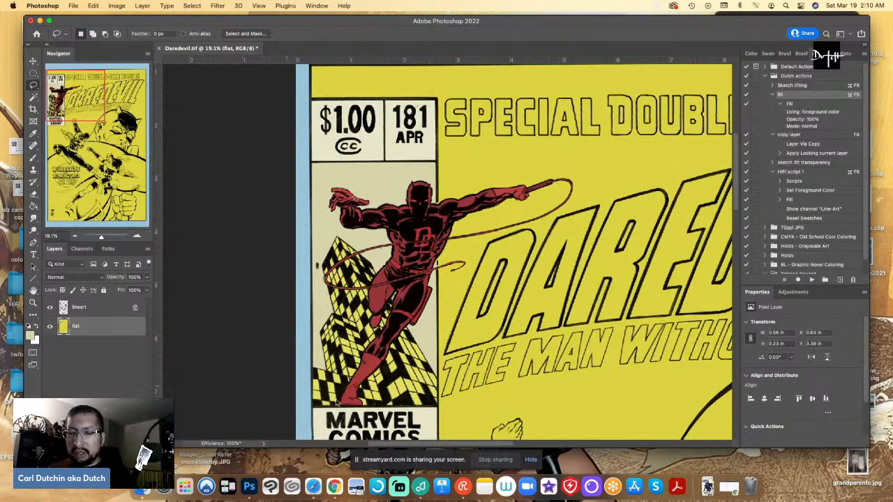
Sample the dark costume red from the small corner-box figure as the foreground color
{"action": "scroll", "coordinate": [419, 432], "scroll_direction": "right", "scroll_amount": 5}
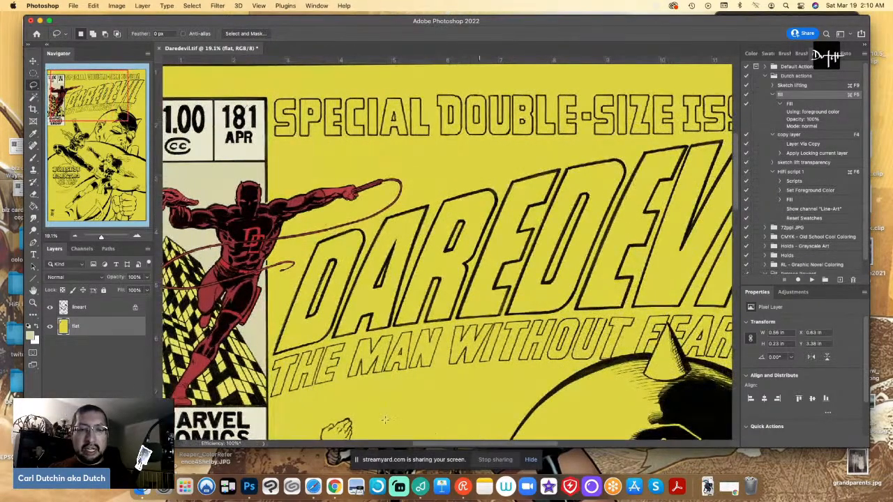
{"action": "scroll", "coordinate": [458, 230], "scroll_direction": "down", "scroll_amount": 4}
{"action": "scroll", "coordinate": [450, 261], "scroll_direction": "down", "scroll_amount": 2}
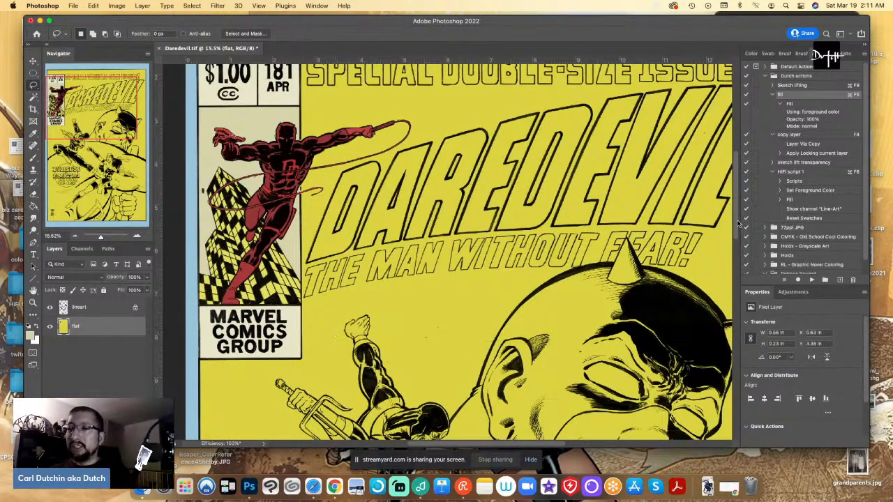
{"action": "left_click_drag", "start_coordinate": [738, 224], "coordinate": [737, 276]}
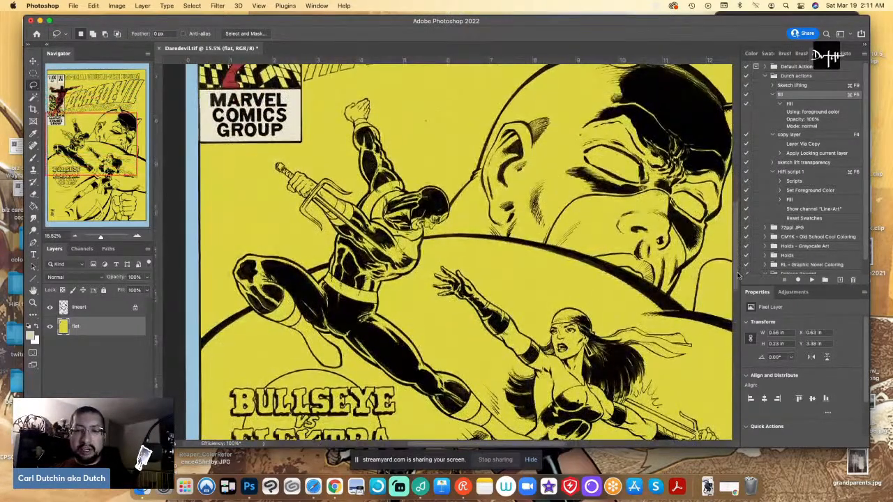
{"action": "key", "text": "super+minus"}
{"action": "key", "text": "super+minus"}
{"action": "key", "text": "i"}
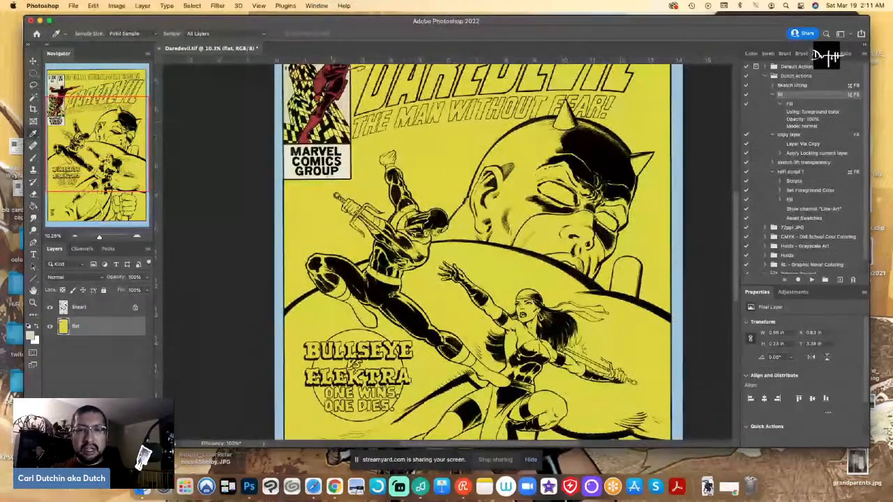
{"action": "left_click", "coordinate": [329, 85]}
{"action": "key", "text": "l"}
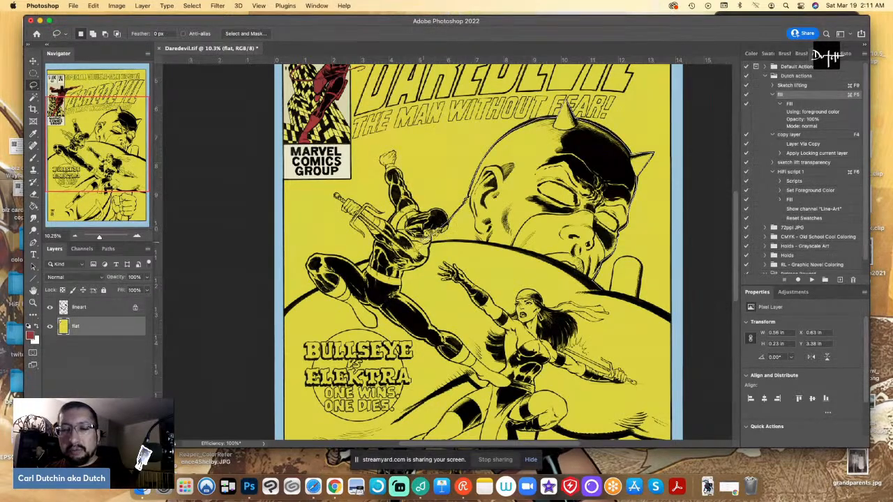
Lasso the large Daredevil's head, body and arm as one shape, fill it with the dark red, and deselect
{"action": "mouse_move", "coordinate": [357, 265]}
{"action": "left_mouse_down"}
{"action": "mouse_move", "coordinate": [306, 288]}
{"action": "mouse_move", "coordinate": [318, 288]}
{"action": "left_mouse_up"}
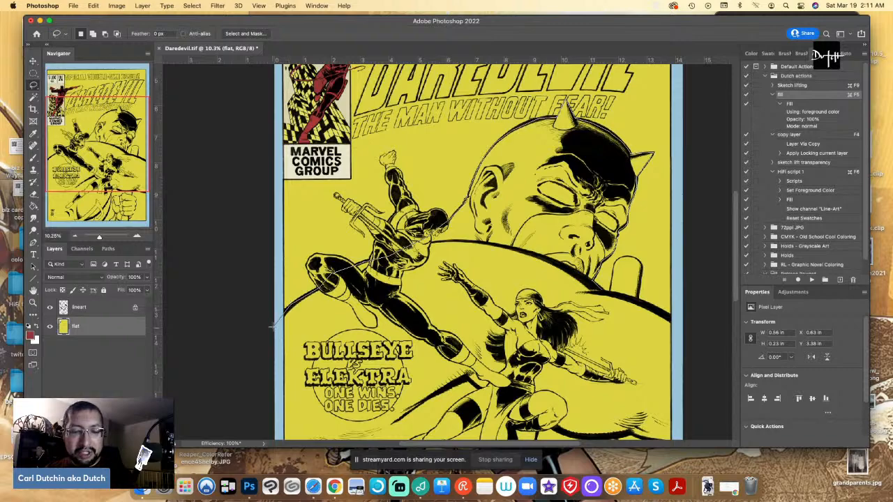
{"action": "scroll", "coordinate": [272, 327], "scroll_direction": "down", "scroll_amount": 10}
{"action": "mouse_move", "coordinate": [272, 326]}
{"action": "left_mouse_down"}
{"action": "mouse_move", "coordinate": [281, 439]}
{"action": "mouse_move", "coordinate": [264, 359]}
{"action": "mouse_move", "coordinate": [384, 393]}
{"action": "mouse_move", "coordinate": [566, 395]}
{"action": "mouse_move", "coordinate": [519, 388]}
{"action": "mouse_move", "coordinate": [492, 373]}
{"action": "mouse_move", "coordinate": [531, 298]}
{"action": "mouse_move", "coordinate": [537, 222]}
{"action": "mouse_move", "coordinate": [537, 243]}
{"action": "mouse_move", "coordinate": [591, 237]}
{"action": "mouse_move", "coordinate": [677, 248]}
{"action": "mouse_move", "coordinate": [678, 135]}
{"action": "mouse_move", "coordinate": [661, 116]}
{"action": "mouse_move", "coordinate": [596, 92]}
{"action": "left_mouse_up"}
{"action": "left_click_drag", "start_coordinate": [562, 403], "coordinate": [562, 403]}
{"action": "key", "text": "g"}
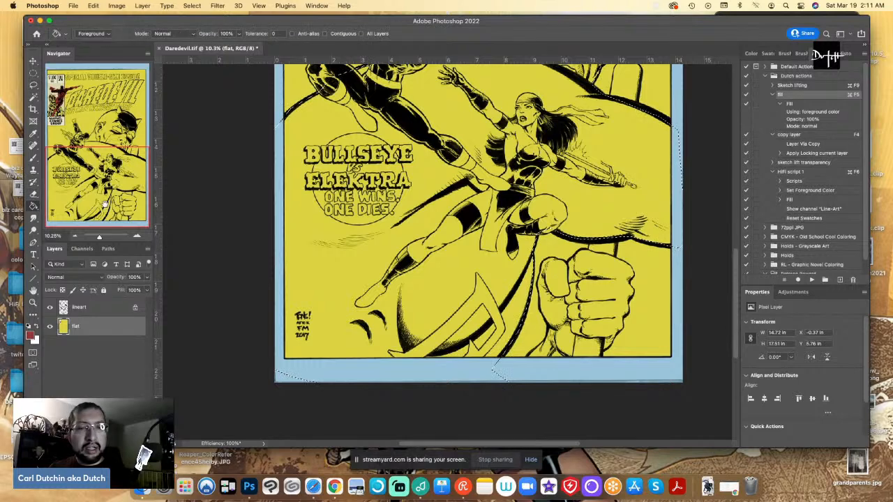
{"action": "left_click", "coordinate": [500, 351]}
{"action": "key", "text": "l"}
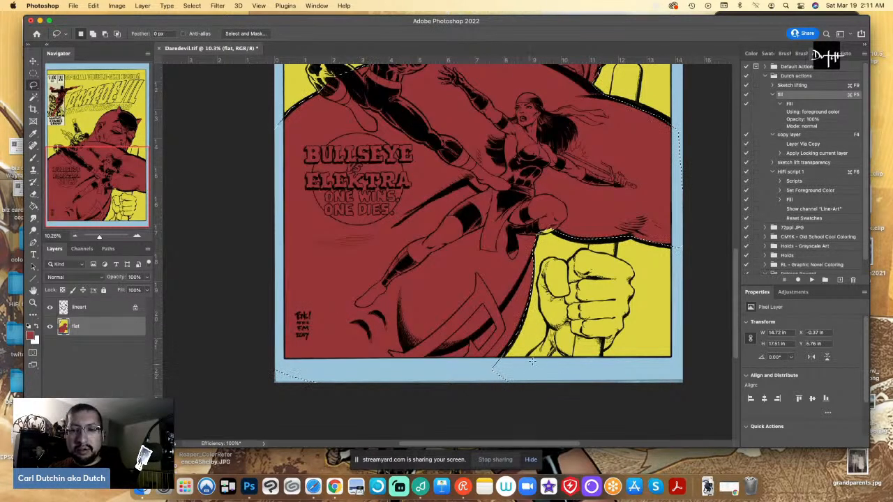
{"action": "key", "text": "super+d"}
Sample the small figure's lighter glove red and lasso the large clenched fist together with the billy club it holds
{"action": "left_click", "coordinate": [61, 89]}
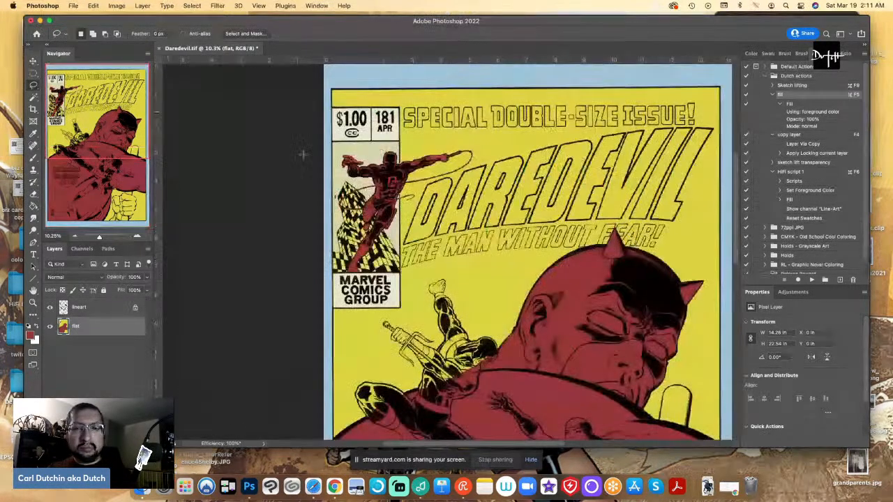
{"action": "key", "text": "i"}
{"action": "key", "text": "l"}
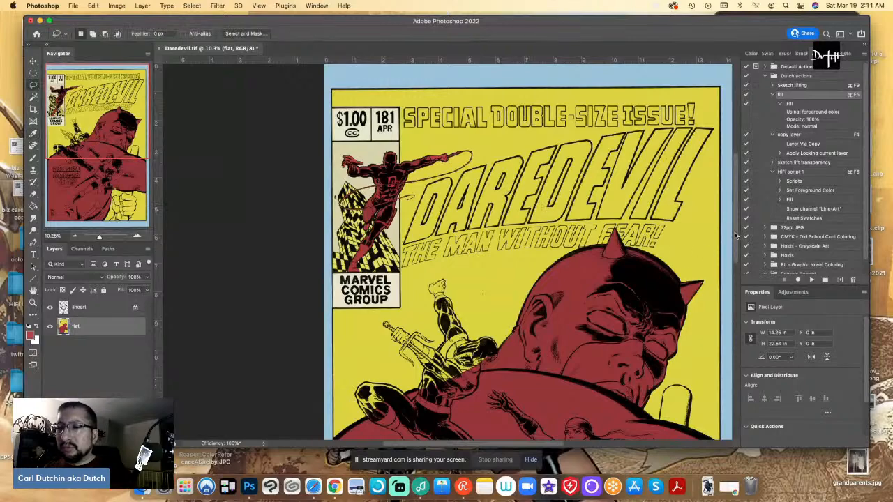
{"action": "scroll", "coordinate": [544, 237], "scroll_direction": "down", "scroll_amount": 5}
{"action": "left_click_drag", "start_coordinate": [737, 244], "coordinate": [737, 281]}
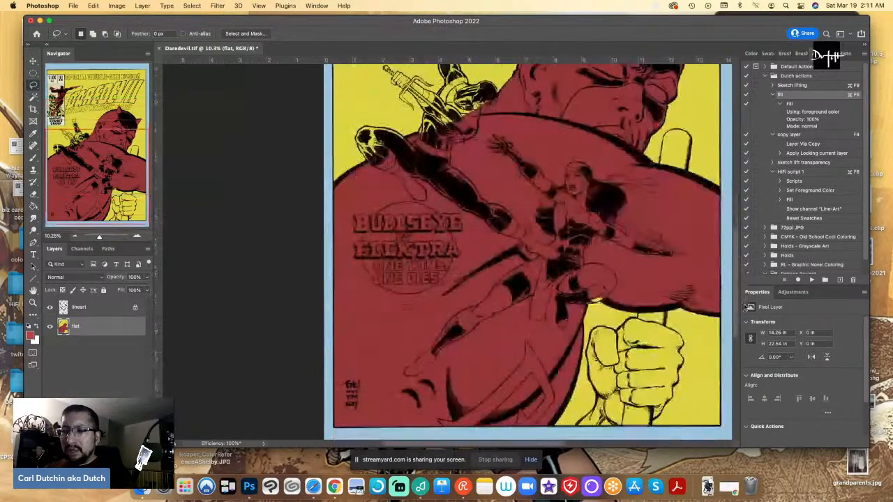
{"action": "key", "text": "super+plus"}
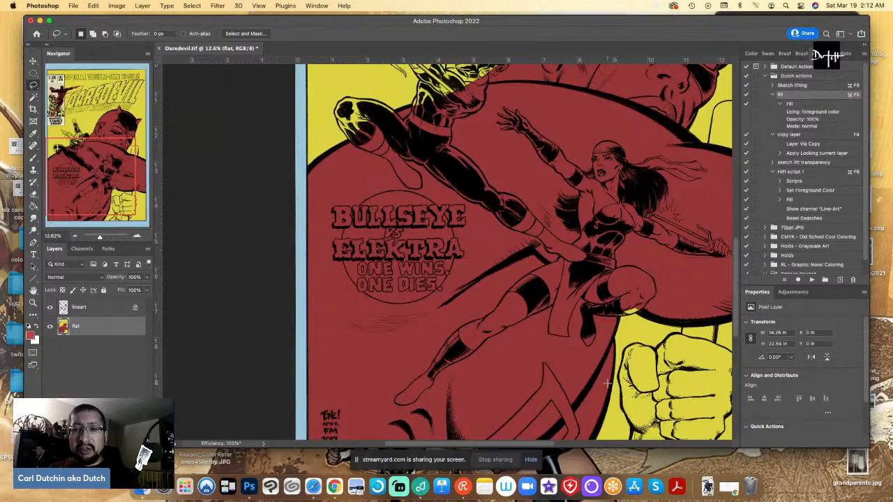
{"action": "left_click_drag", "start_coordinate": [499, 445], "coordinate": [525, 445]}
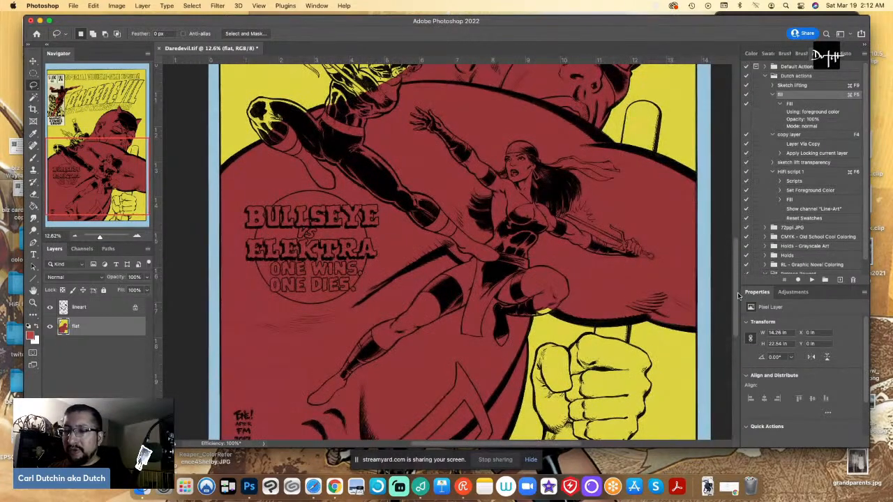
{"action": "left_click_drag", "start_coordinate": [737, 293], "coordinate": [737, 318]}
{"action": "key", "text": "super+plus"}
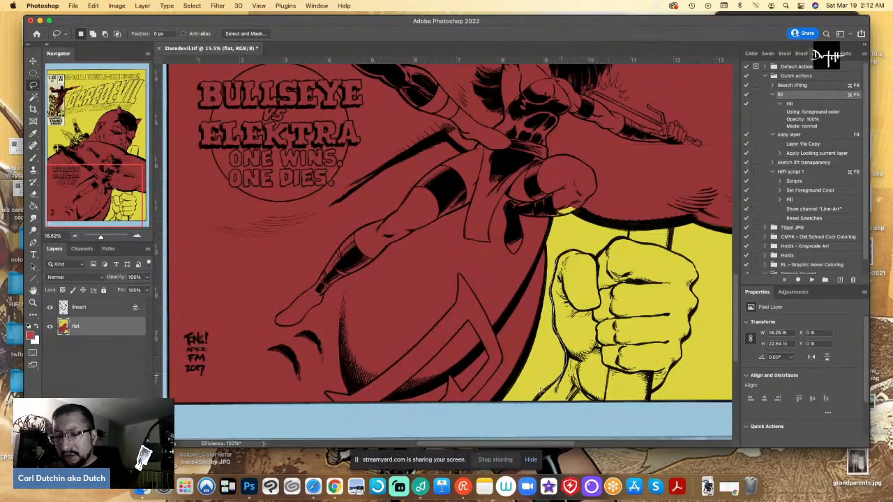
{"action": "mouse_move", "coordinate": [540, 389]}
{"action": "left_mouse_down"}
{"action": "mouse_move", "coordinate": [542, 421]}
{"action": "mouse_move", "coordinate": [619, 421]}
{"action": "left_mouse_up"}
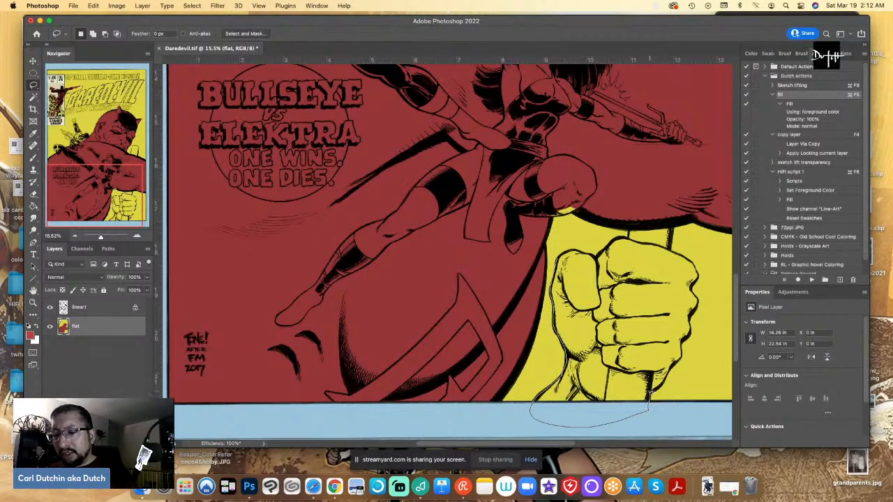
{"action": "left_click_drag", "start_coordinate": [649, 394], "coordinate": [658, 377]}
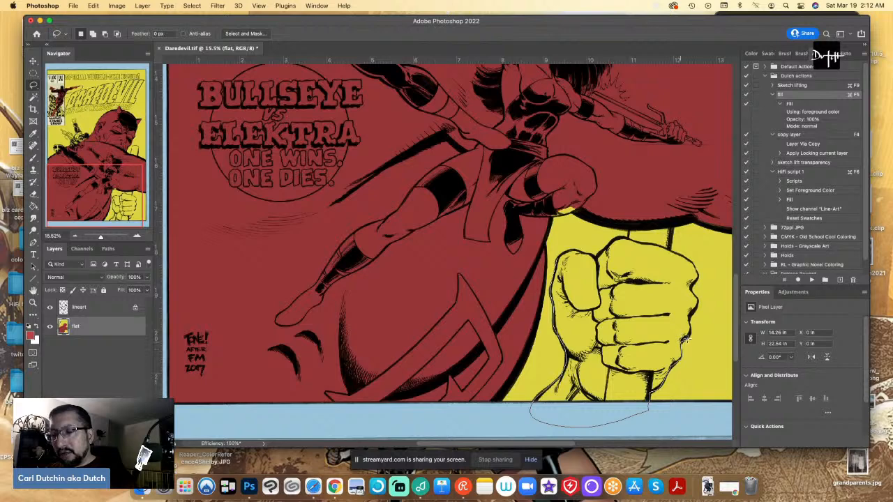
{"action": "left_click_drag", "start_coordinate": [686, 339], "coordinate": [690, 318]}
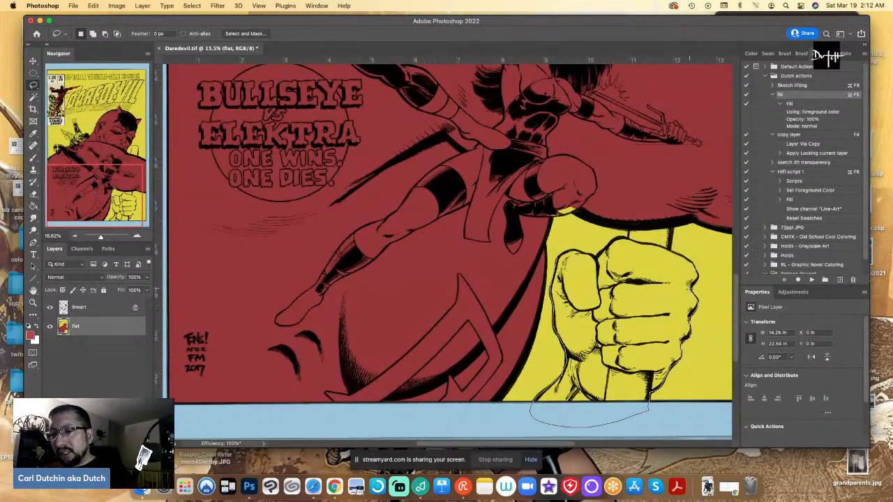
{"action": "mouse_move", "coordinate": [693, 261]}
{"action": "left_mouse_down"}
{"action": "mouse_move", "coordinate": [640, 228]}
{"action": "mouse_move", "coordinate": [778, 279]}
{"action": "mouse_move", "coordinate": [517, 247]}
{"action": "mouse_move", "coordinate": [482, 217]}
{"action": "mouse_move", "coordinate": [520, 229]}
{"action": "mouse_move", "coordinate": [502, 199]}
{"action": "mouse_move", "coordinate": [487, 203]}
{"action": "mouse_move", "coordinate": [478, 244]}
{"action": "mouse_move", "coordinate": [470, 237]}
{"action": "mouse_move", "coordinate": [448, 257]}
{"action": "mouse_move", "coordinate": [406, 257]}
{"action": "left_mouse_up"}
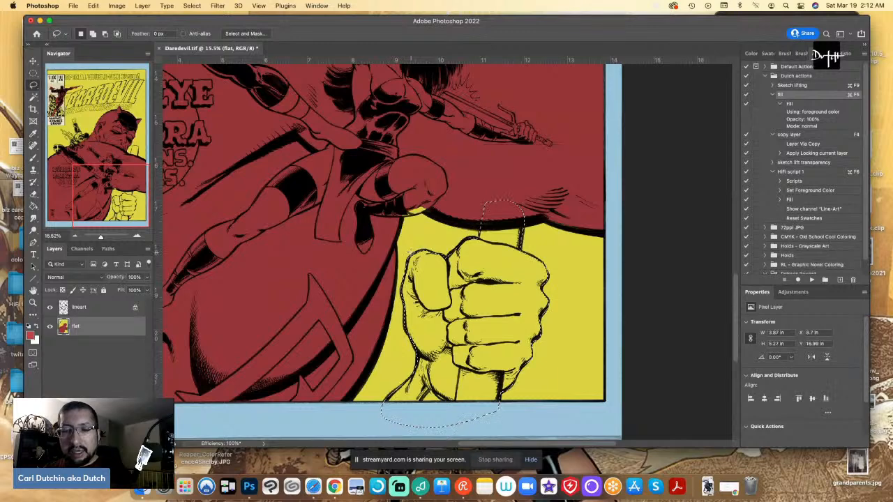
Fill the selected fist and club with the lighter glove red and deselect
{"action": "left_click", "coordinate": [34, 206]}
{"action": "left_click", "coordinate": [414, 237]}
{"action": "key", "text": "l"}
{"action": "key", "text": "super+d"}
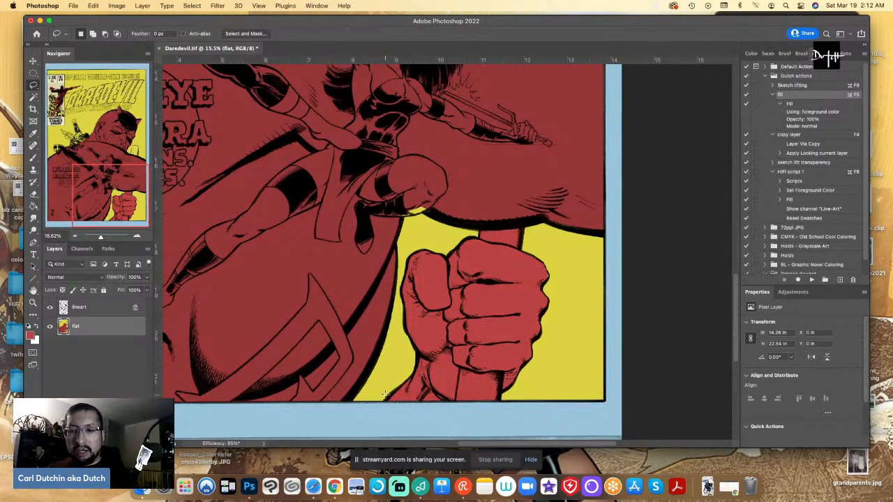
Sample the small figure's muted billy-club red, lasso the large club section just above the fist, and fill it
{"action": "left_click", "coordinate": [78, 91]}
{"action": "key", "text": "i"}
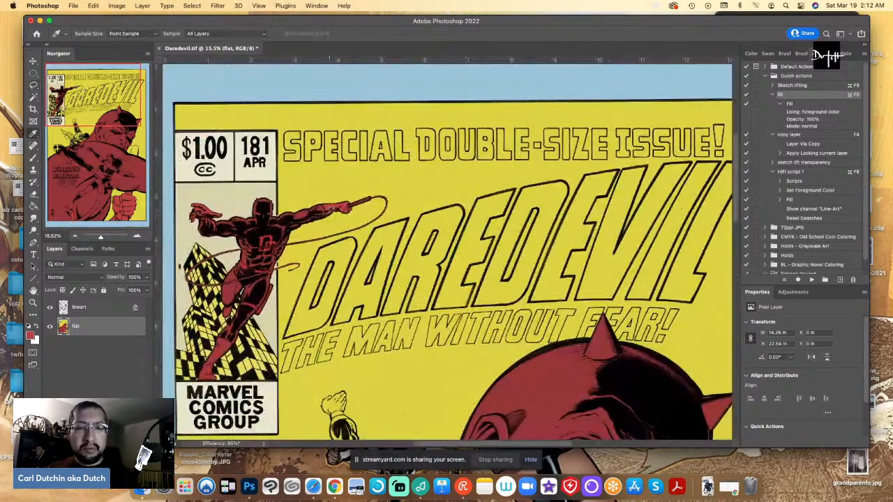
{"action": "scroll", "coordinate": [357, 200], "scroll_direction": "up", "scroll_amount": 2}
{"action": "scroll", "coordinate": [356, 200], "scroll_direction": "up", "scroll_amount": 2}
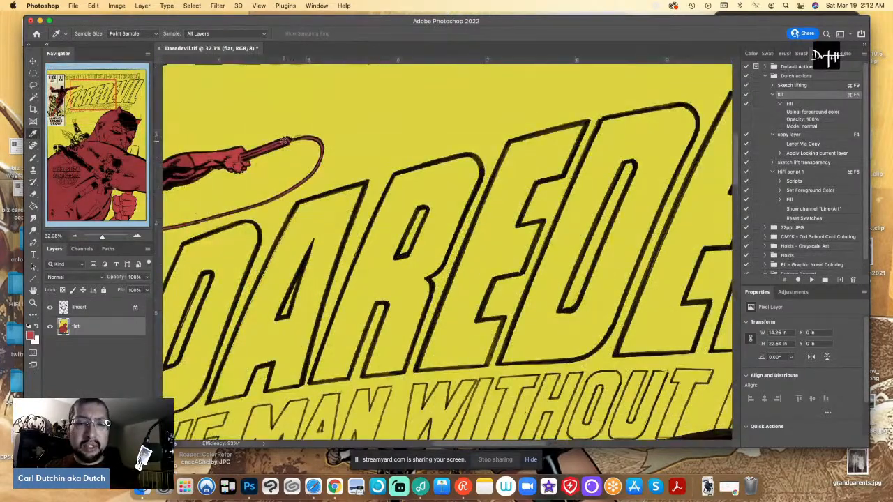
{"action": "left_click", "coordinate": [128, 203]}
{"action": "key", "text": "l"}
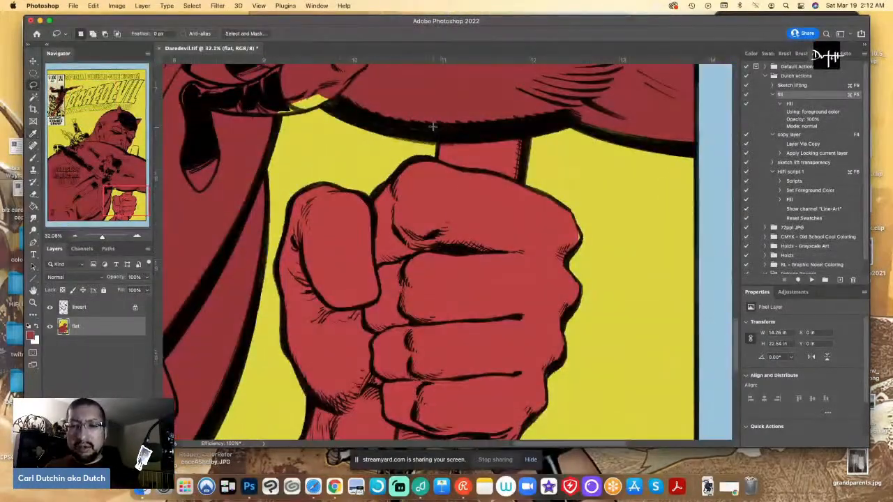
{"action": "mouse_move", "coordinate": [432, 127]}
{"action": "left_mouse_down"}
{"action": "mouse_move", "coordinate": [433, 159]}
{"action": "mouse_move", "coordinate": [542, 183]}
{"action": "mouse_move", "coordinate": [434, 125]}
{"action": "left_mouse_up"}
{"action": "key", "text": "g"}
{"action": "left_click", "coordinate": [489, 166]}
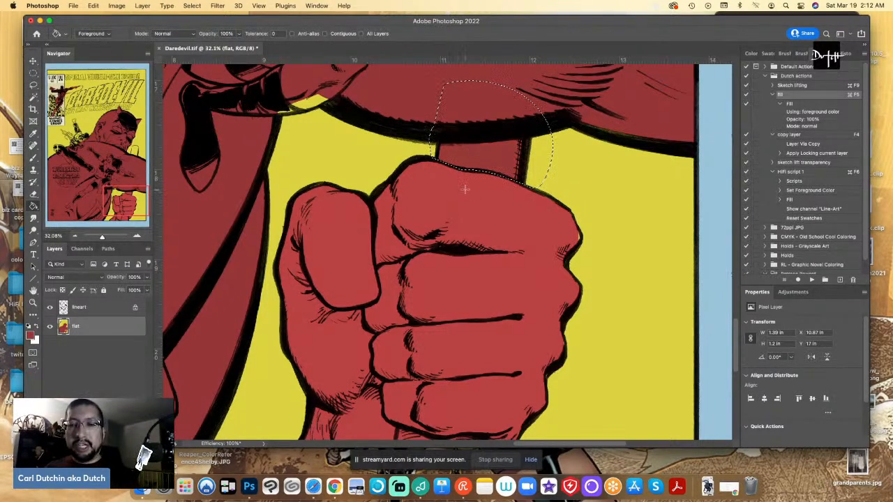
Lasso the billy-club section below the large fist and fill it with the same muted red
{"action": "scroll", "coordinate": [452, 384], "scroll_direction": "down", "scroll_amount": 5}
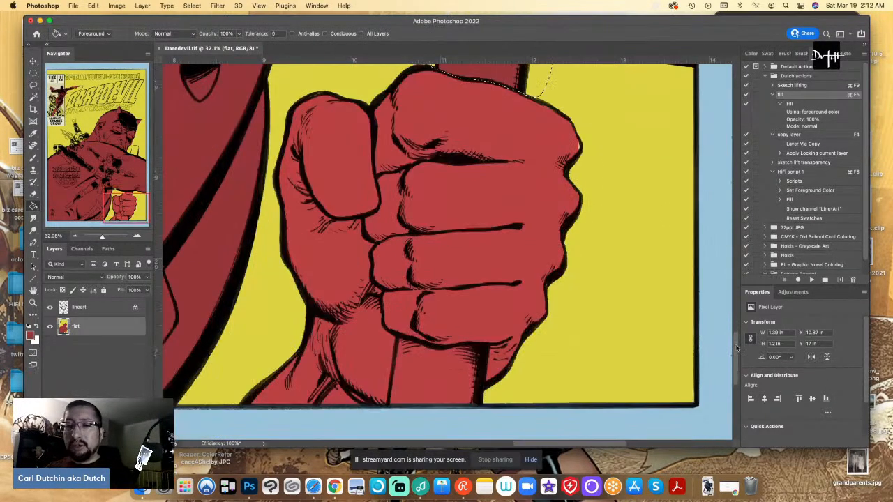
{"action": "key", "text": "l"}
{"action": "mouse_move", "coordinate": [486, 345]}
{"action": "left_mouse_down"}
{"action": "mouse_move", "coordinate": [480, 425]}
{"action": "mouse_move", "coordinate": [385, 422]}
{"action": "mouse_move", "coordinate": [395, 335]}
{"action": "mouse_move", "coordinate": [440, 349]}
{"action": "mouse_move", "coordinate": [486, 344]}
{"action": "left_mouse_up"}
{"action": "left_click", "coordinate": [33, 207]}
{"action": "left_click", "coordinate": [422, 367]}
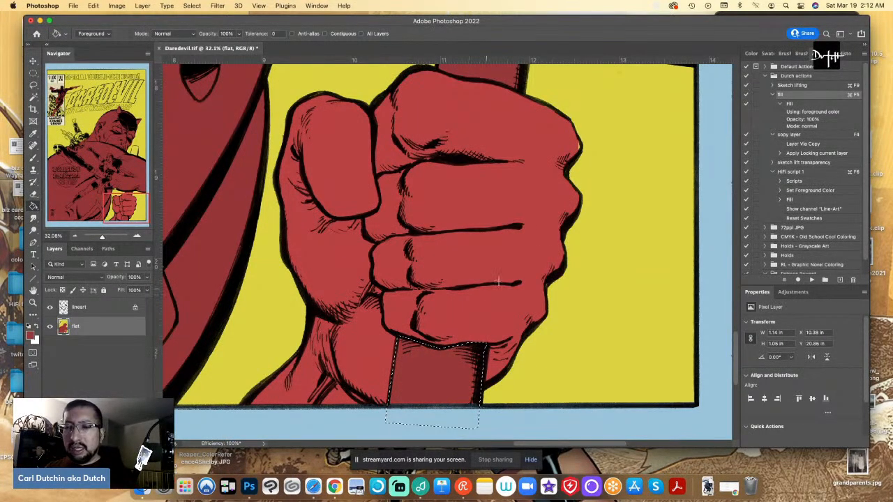
Deselect the club, sample the fist's lighter red, and lasso the unfilled sliver at the edge of the uppermost knuckle
{"action": "key", "text": "i"}
{"action": "key", "text": "l"}
{"action": "key", "text": "ctrl+d"}
{"action": "mouse_move", "coordinate": [576, 142]}
{"action": "left_mouse_down"}
{"action": "mouse_move", "coordinate": [557, 146]}
{"action": "mouse_move", "coordinate": [568, 161]}
{"action": "mouse_move", "coordinate": [580, 149]}
{"action": "mouse_move", "coordinate": [566, 132]}
{"action": "left_mouse_up"}
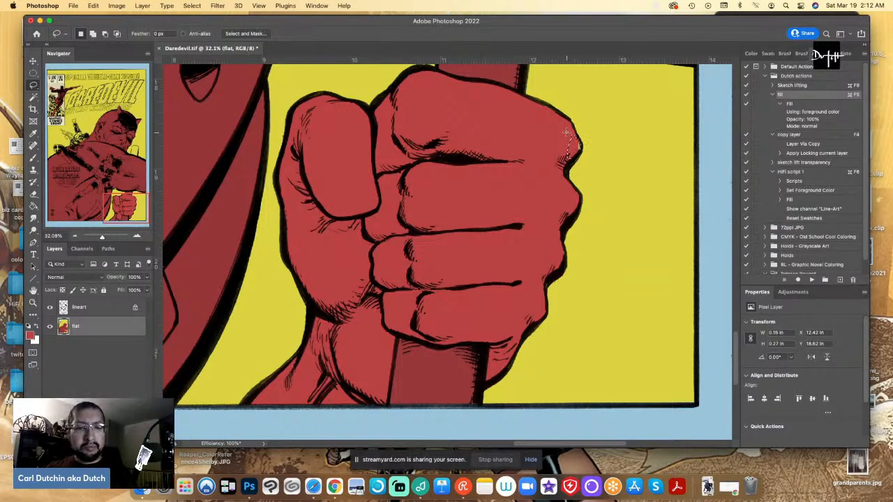
Sample the club's muted red, lasso the club's rounded end above Daredevil's forearm, and fill it
{"action": "key", "text": "super+minus"}
{"action": "key", "text": "i"}
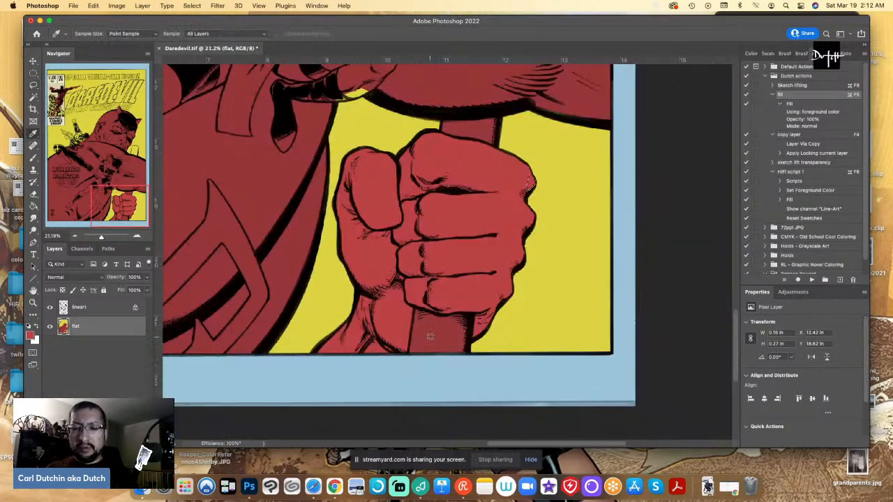
{"action": "left_click_drag", "start_coordinate": [735, 320], "coordinate": [734, 270]}
{"action": "key", "text": "l"}
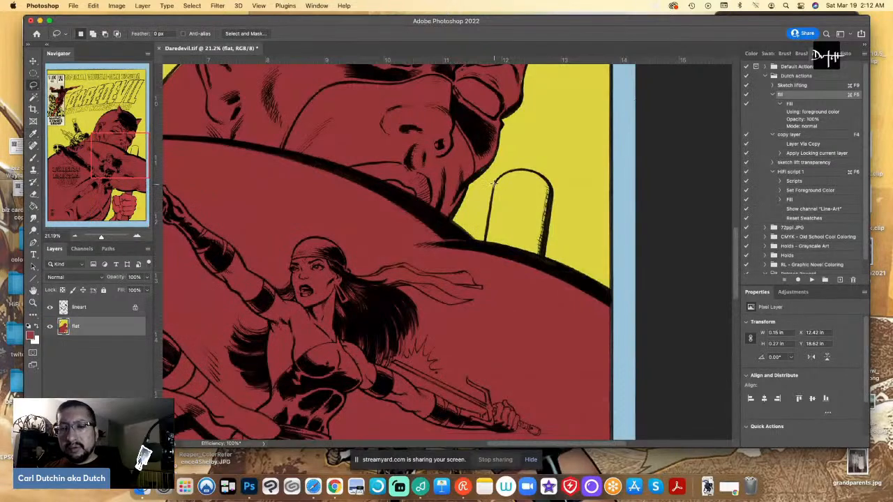
{"action": "mouse_move", "coordinate": [493, 183]}
{"action": "left_mouse_down"}
{"action": "mouse_move", "coordinate": [480, 258]}
{"action": "mouse_move", "coordinate": [544, 266]}
{"action": "mouse_move", "coordinate": [550, 188]}
{"action": "mouse_move", "coordinate": [539, 173]}
{"action": "left_mouse_up"}
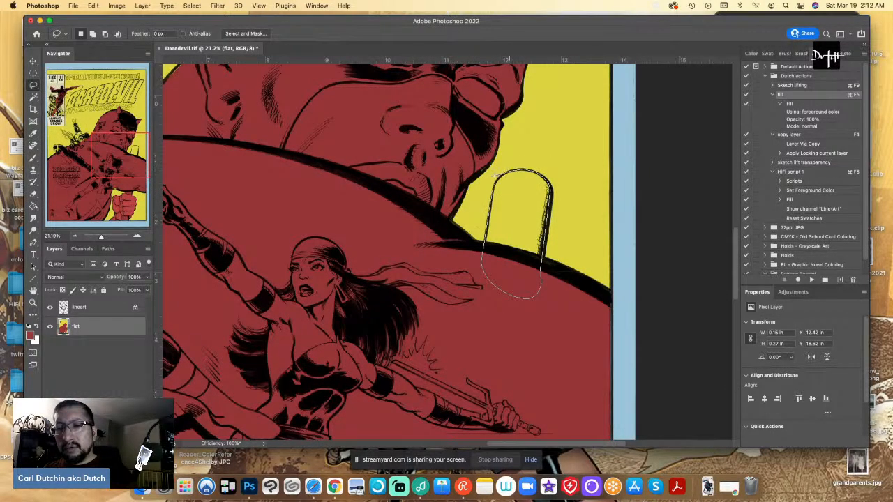
{"action": "left_click_drag", "start_coordinate": [495, 180], "coordinate": [494, 180]}
{"action": "key", "text": "g"}
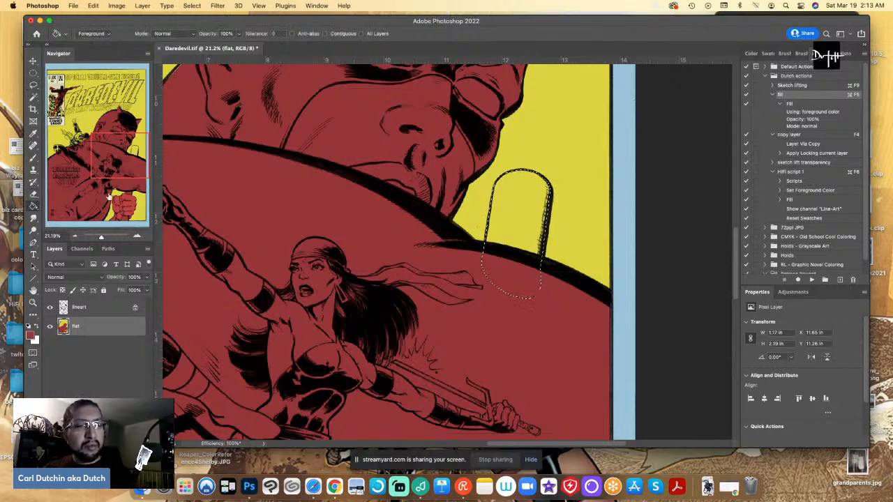
{"action": "key", "text": "F5"}
Save the layered document as a new TIFF named Daredevil_flat.tif with LZW compression
{"action": "left_click", "coordinate": [72, 5]}
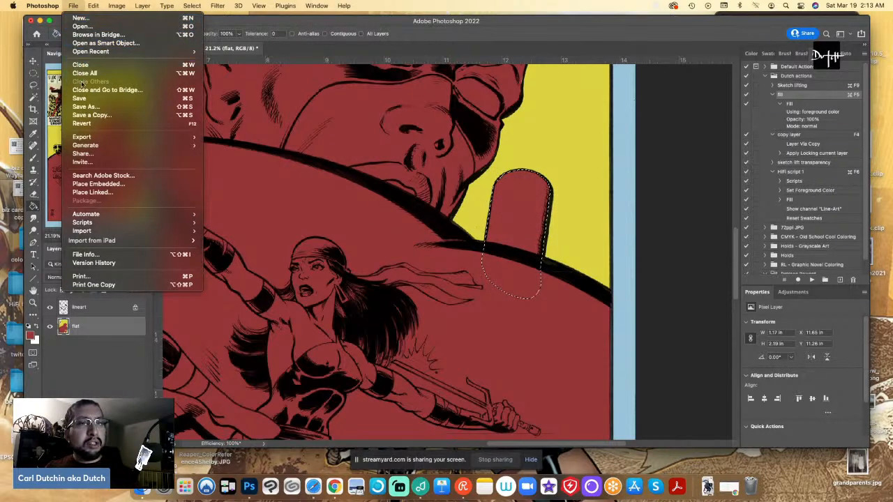
{"action": "left_click", "coordinate": [84, 108]}
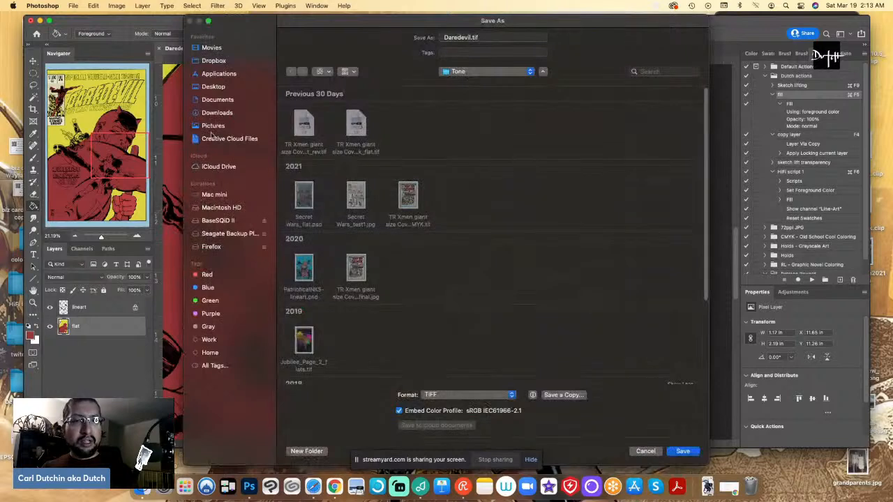
{"action": "left_click", "coordinate": [474, 37]}
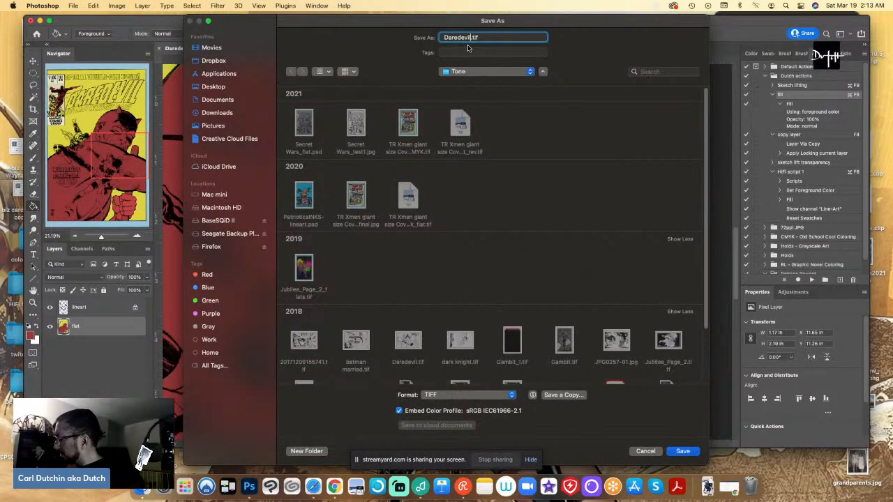
{"action": "type", "text": "_flat"}
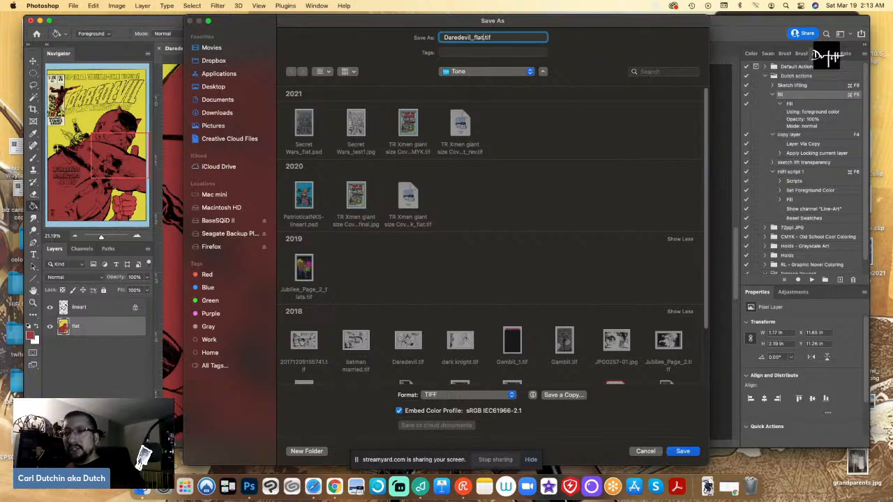
{"action": "left_click", "coordinate": [682, 452]}
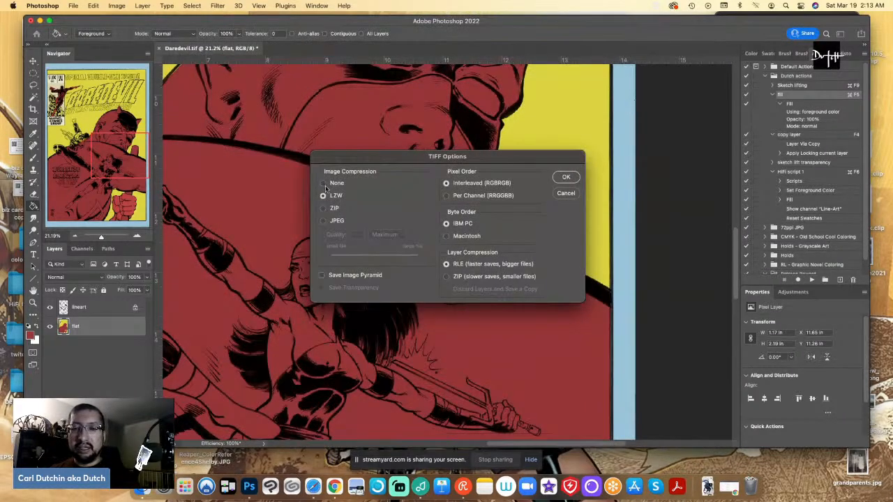
{"action": "left_click", "coordinate": [561, 178]}
{"action": "left_click", "coordinate": [438, 182]}
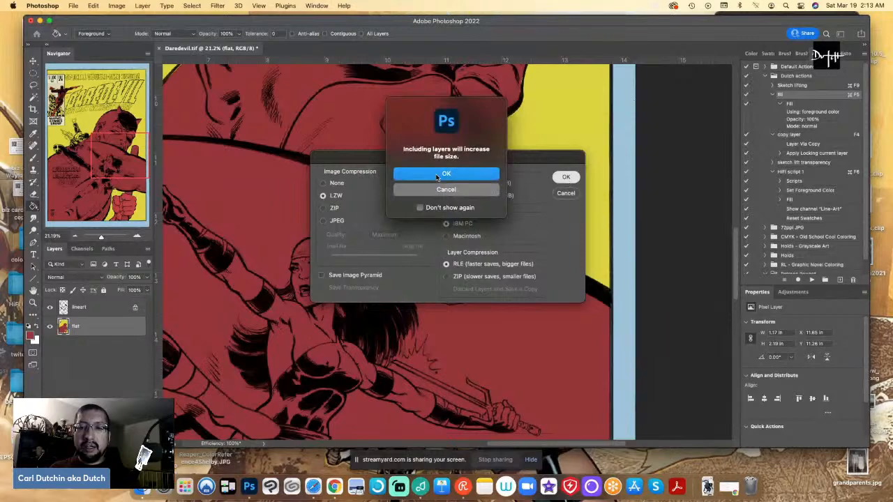
Deselect the club end and set the foreground color to a dusty pink with hue 0, saturation 25, brightness 76
{"action": "key", "text": "l"}
{"action": "key", "text": "ctrl+d"}
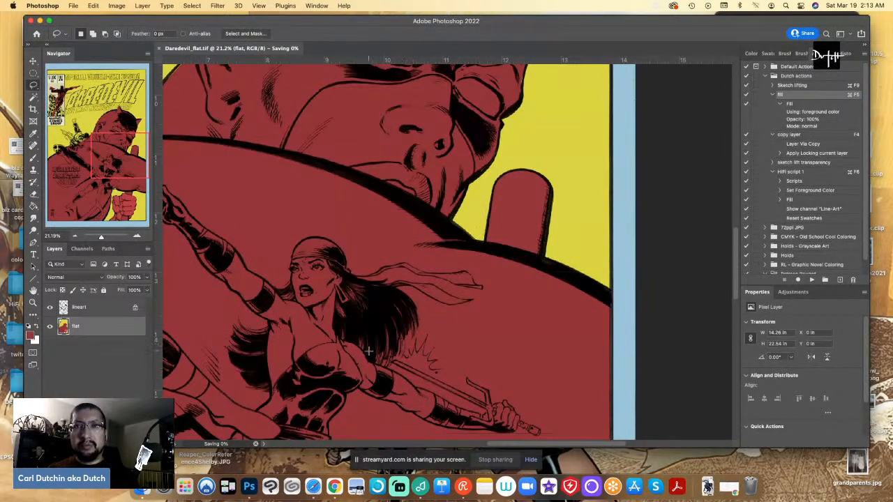
{"action": "scroll", "coordinate": [369, 351], "scroll_direction": "down", "scroll_amount": 1}
{"action": "key", "text": "i"}
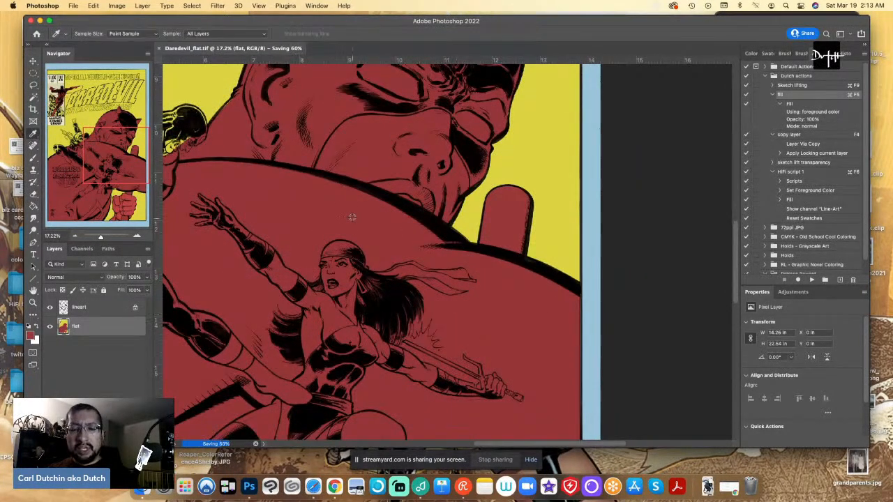
{"action": "left_click", "coordinate": [30, 334]}
{"action": "left_click", "coordinate": [59, 151]}
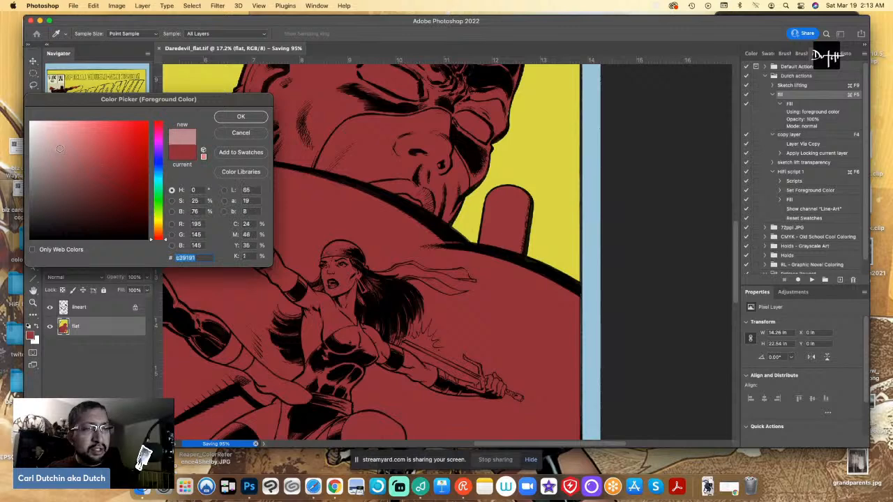
{"action": "key", "text": "Return"}
Lasso the large Daredevil's exposed lower face below the mask, fill it with the dusty pink, and deselect
{"action": "key", "text": "super+plus"}
{"action": "scroll", "coordinate": [453, 204], "scroll_direction": "up", "scroll_amount": 1}
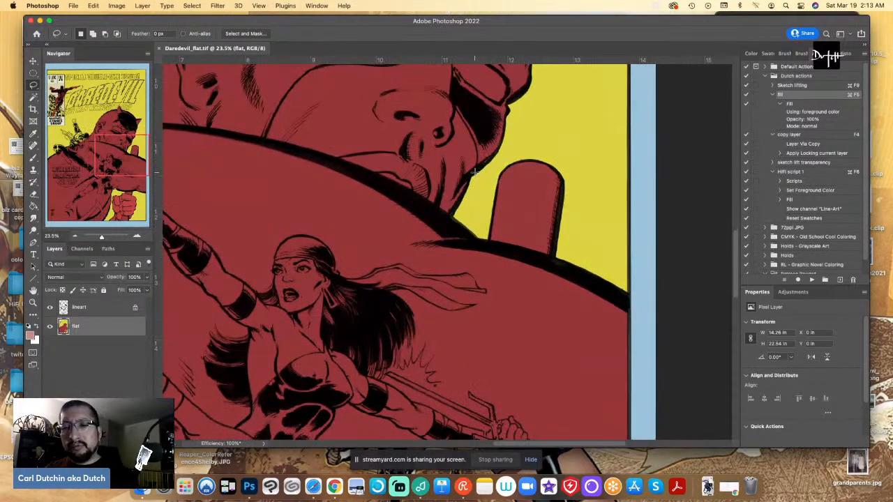
{"action": "mouse_move", "coordinate": [475, 162]}
{"action": "left_mouse_down"}
{"action": "mouse_move", "coordinate": [470, 125]}
{"action": "mouse_move", "coordinate": [471, 134]}
{"action": "mouse_move", "coordinate": [397, 5]}
{"action": "mouse_move", "coordinate": [402, 48]}
{"action": "mouse_move", "coordinate": [451, 170]}
{"action": "mouse_move", "coordinate": [453, 137]}
{"action": "mouse_move", "coordinate": [435, 125]}
{"action": "mouse_move", "coordinate": [399, 138]}
{"action": "mouse_move", "coordinate": [351, 137]}
{"action": "left_mouse_up"}
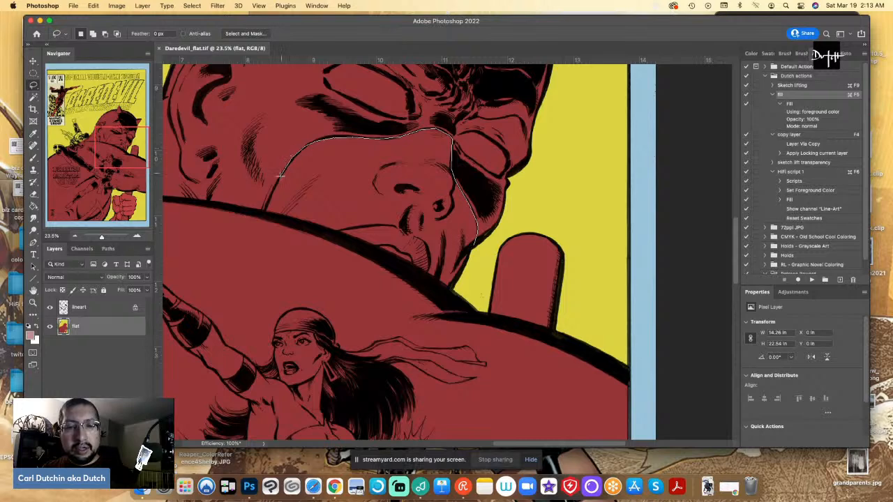
{"action": "mouse_move", "coordinate": [280, 174]}
{"action": "left_mouse_down"}
{"action": "mouse_move", "coordinate": [263, 213]}
{"action": "mouse_move", "coordinate": [344, 237]}
{"action": "mouse_move", "coordinate": [448, 294]}
{"action": "mouse_move", "coordinate": [473, 245]}
{"action": "left_mouse_up"}
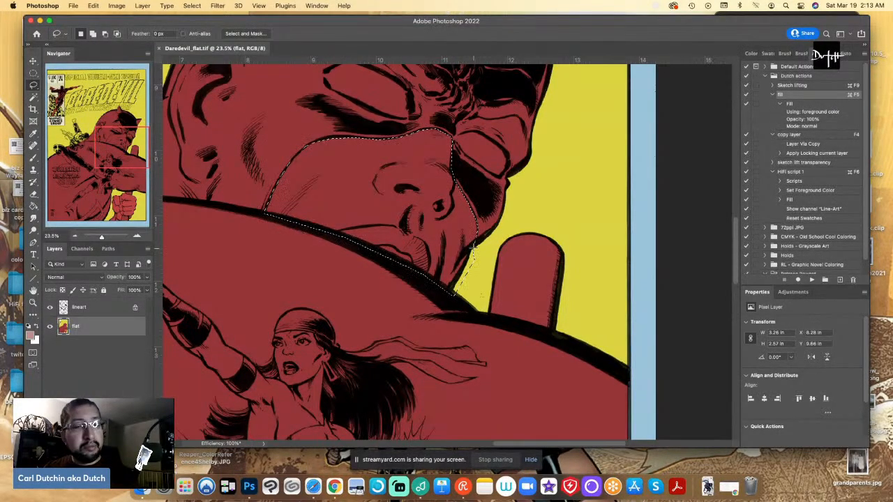
{"action": "key", "text": "g"}
{"action": "left_click", "coordinate": [257, 246]}
{"action": "key", "text": "l"}
{"action": "left_click", "coordinate": [262, 255]}
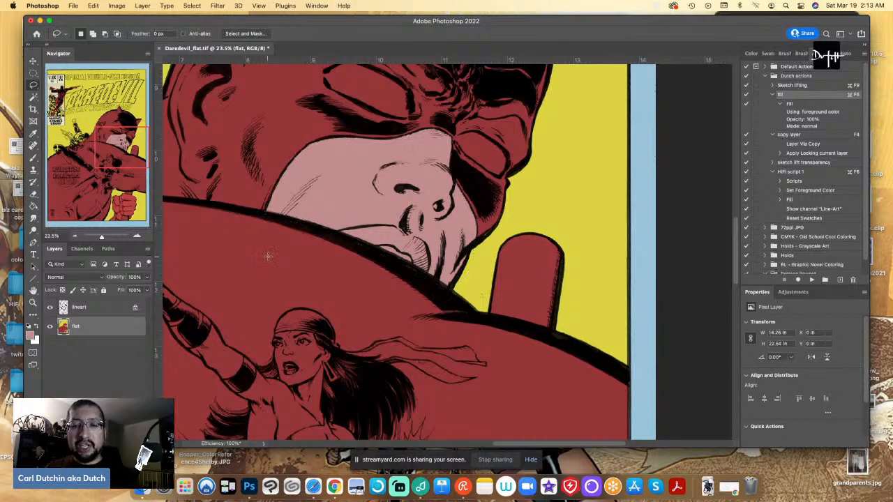
Choose a paler, grayer pink as the foreground color, lasso the teeth between the large Daredevil's lips, and fill them
{"action": "left_click", "coordinate": [30, 335]}
{"action": "left_click", "coordinate": [43, 140]}
{"action": "left_click", "coordinate": [240, 116]}
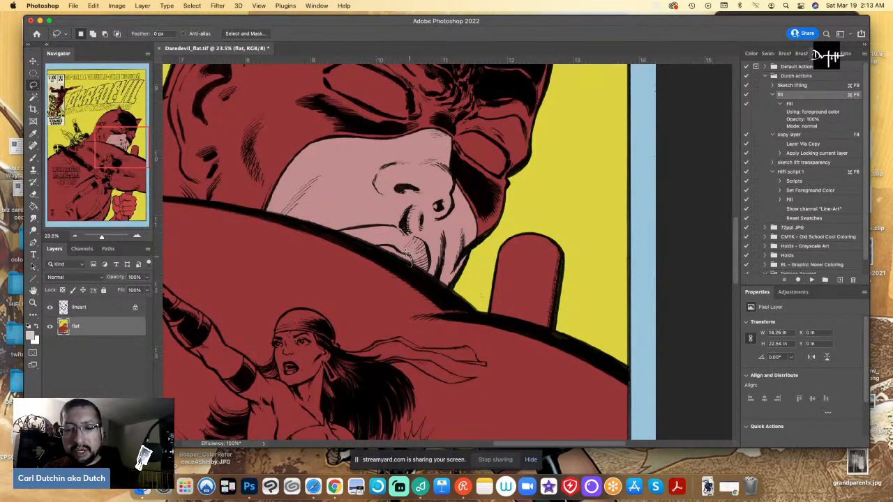
{"action": "mouse_move", "coordinate": [399, 252]}
{"action": "left_mouse_down"}
{"action": "mouse_move", "coordinate": [367, 246]}
{"action": "mouse_move", "coordinate": [380, 279]}
{"action": "mouse_move", "coordinate": [410, 258]}
{"action": "left_mouse_up"}
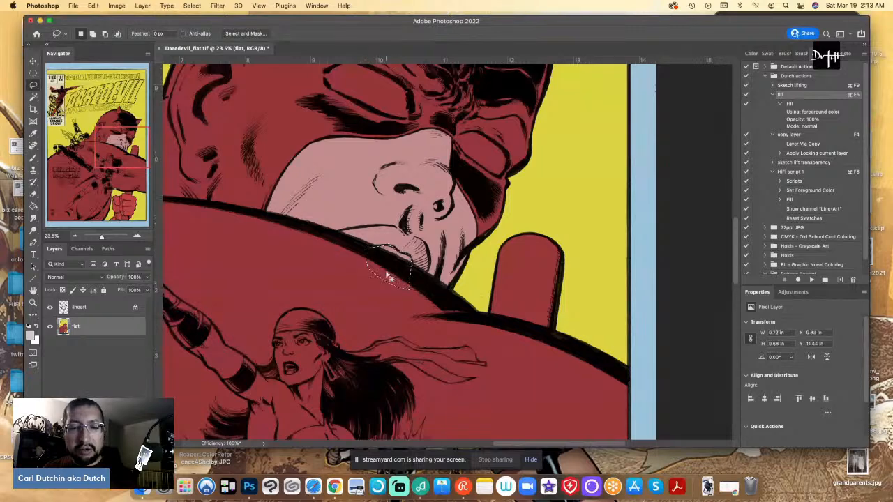
{"action": "left_click", "coordinate": [31, 207]}
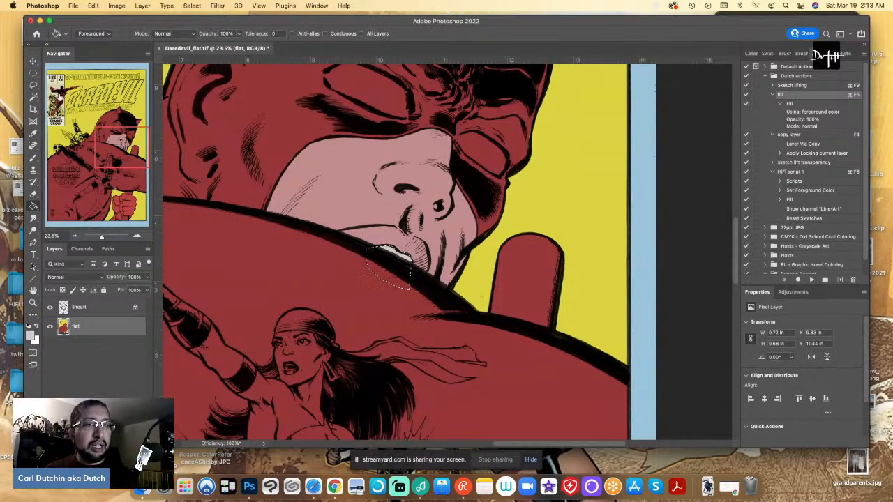
Sample the corner-box figure's light red, lasso both of the large Daredevil's eyes, and fill them with it
{"action": "left_click", "coordinate": [59, 95]}
{"action": "left_click", "coordinate": [304, 235], "text": "alt"}
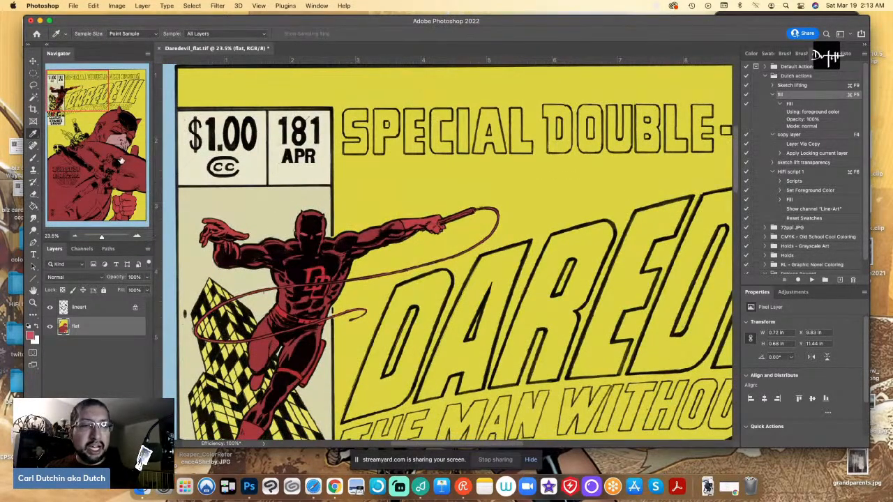
{"action": "left_click", "coordinate": [119, 130]}
{"action": "key", "text": "l"}
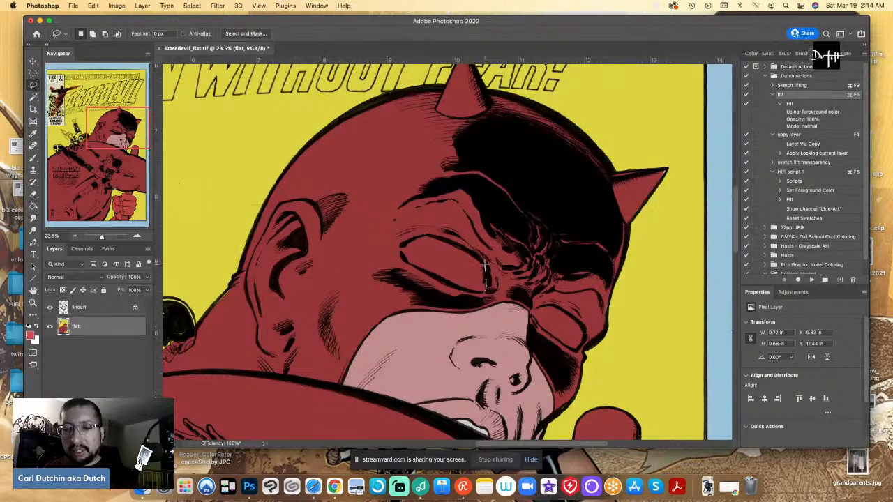
{"action": "mouse_move", "coordinate": [484, 265]}
{"action": "left_mouse_down"}
{"action": "mouse_move", "coordinate": [427, 235]}
{"action": "mouse_move", "coordinate": [397, 243]}
{"action": "mouse_move", "coordinate": [408, 263]}
{"action": "mouse_move", "coordinate": [484, 288]}
{"action": "left_mouse_up"}
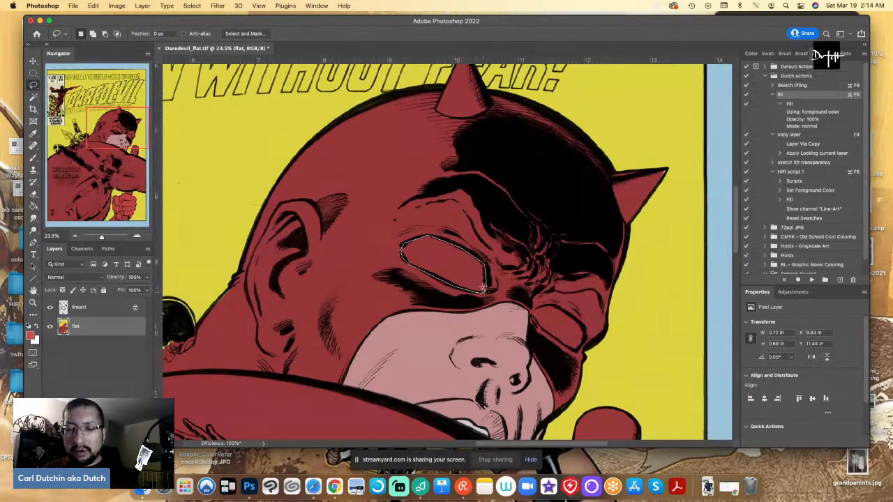
{"action": "mouse_move", "coordinate": [532, 311]}
{"action": "left_mouse_down"}
{"action": "mouse_move", "coordinate": [579, 349]}
{"action": "mouse_move", "coordinate": [575, 322]}
{"action": "mouse_move", "coordinate": [551, 307]}
{"action": "mouse_move", "coordinate": [581, 329]}
{"action": "mouse_move", "coordinate": [551, 306]}
{"action": "mouse_move", "coordinate": [584, 328]}
{"action": "mouse_move", "coordinate": [564, 361]}
{"action": "mouse_move", "coordinate": [558, 300]}
{"action": "mouse_move", "coordinate": [588, 328]}
{"action": "left_mouse_up"}
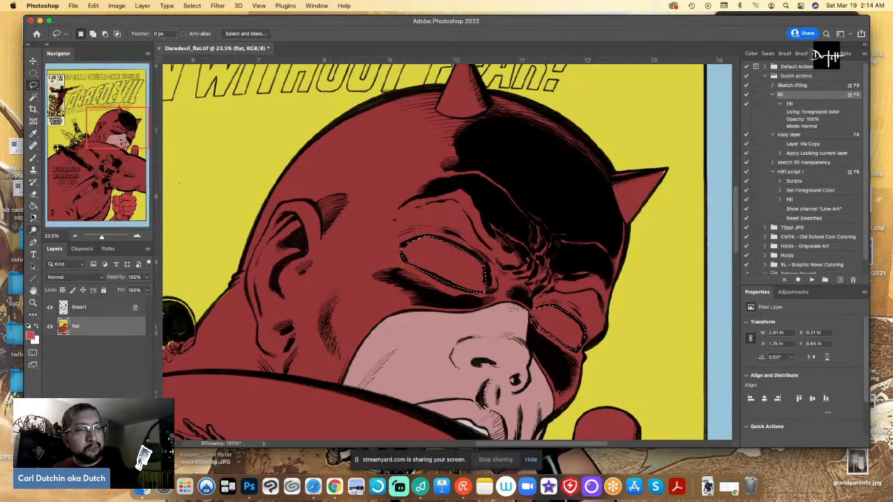
{"action": "left_click", "coordinate": [34, 207]}
{"action": "left_click", "coordinate": [351, 290]}
{"action": "key", "text": "i"}
{"action": "left_click", "coordinate": [592, 304]}
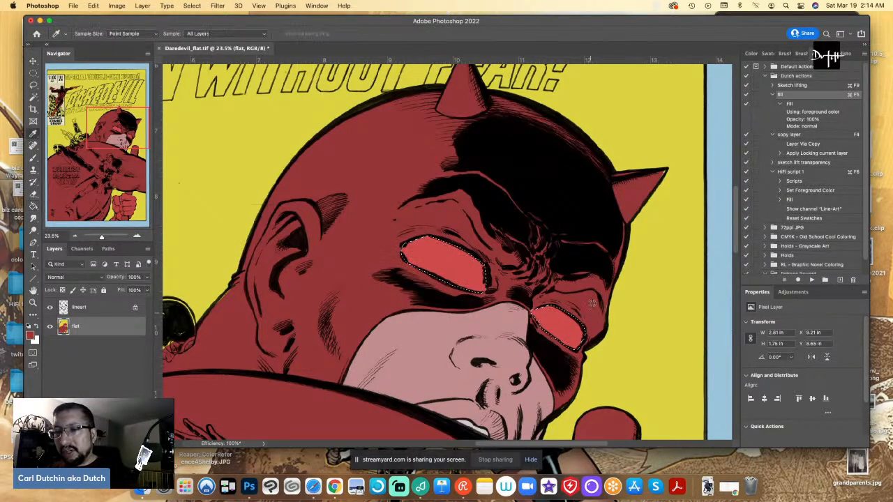
{"action": "key", "text": "l"}
{"action": "mouse_move", "coordinate": [663, 170]}
{"action": "left_mouse_down"}
{"action": "mouse_move", "coordinate": [643, 200]}
{"action": "mouse_move", "coordinate": [623, 202]}
{"action": "mouse_move", "coordinate": [598, 312]}
{"action": "left_mouse_up"}
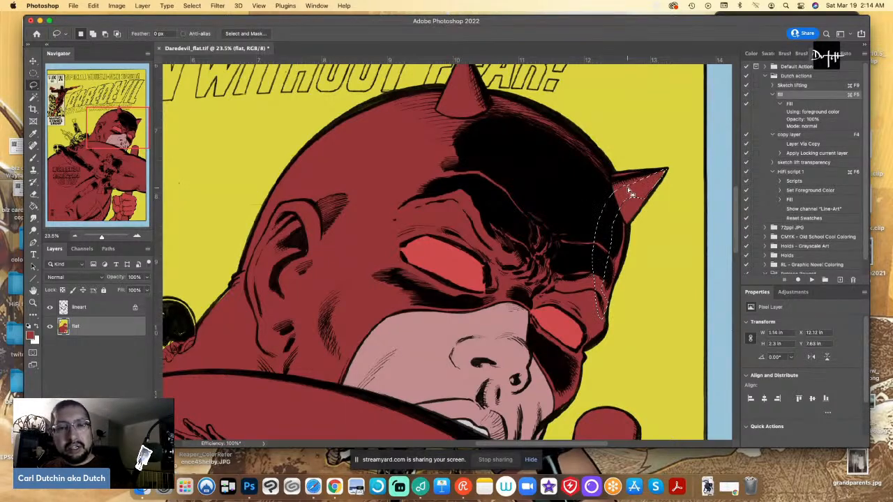
{"action": "key", "text": "i"}
{"action": "left_click", "coordinate": [421, 361]}
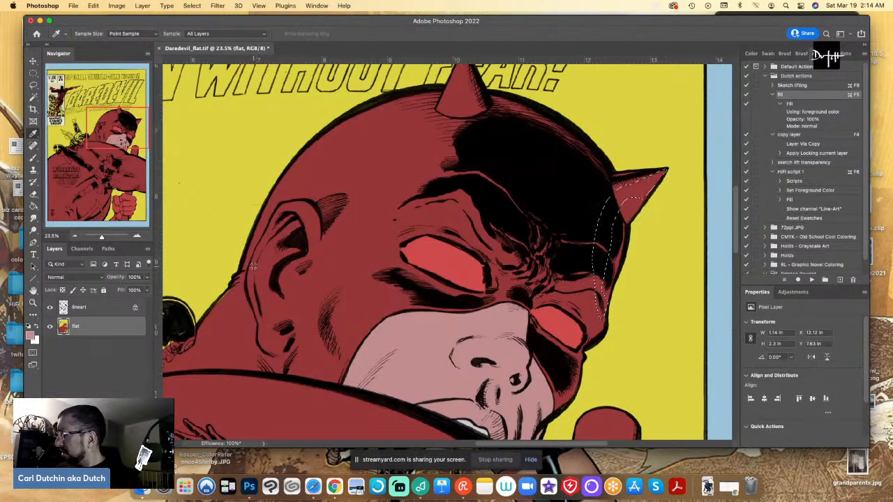
{"action": "key", "text": "l"}
{"action": "key", "text": "ctrl+d"}
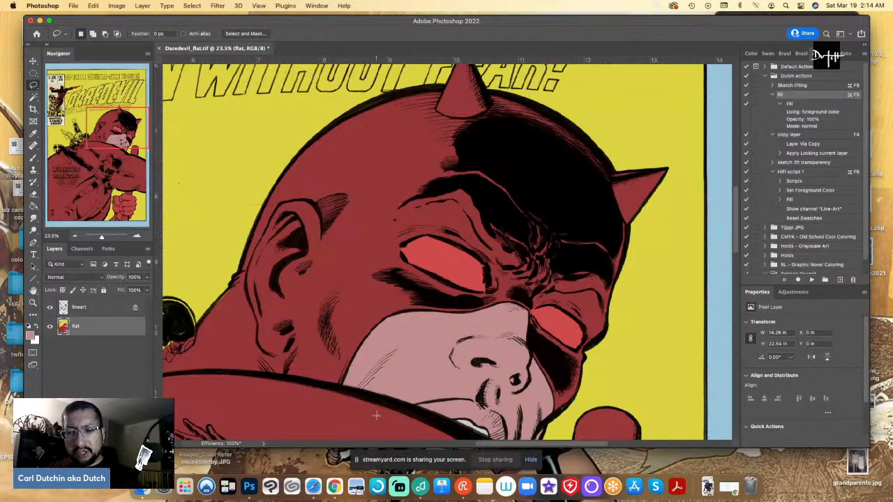
Sample the eyes' light red and shift the foreground color to the more muted red #b74f4f
{"action": "key", "text": "i"}
{"action": "left_click", "coordinate": [439, 265]}
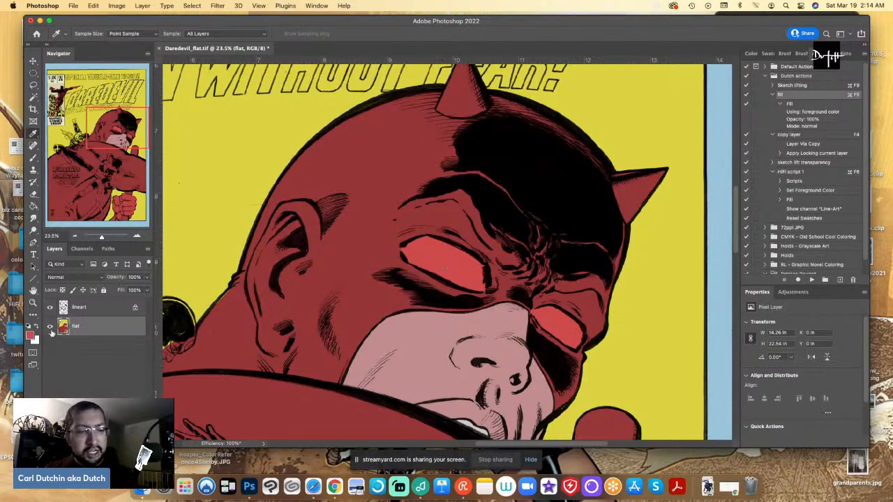
{"action": "left_click", "coordinate": [30, 333]}
{"action": "left_click", "coordinate": [97, 154]}
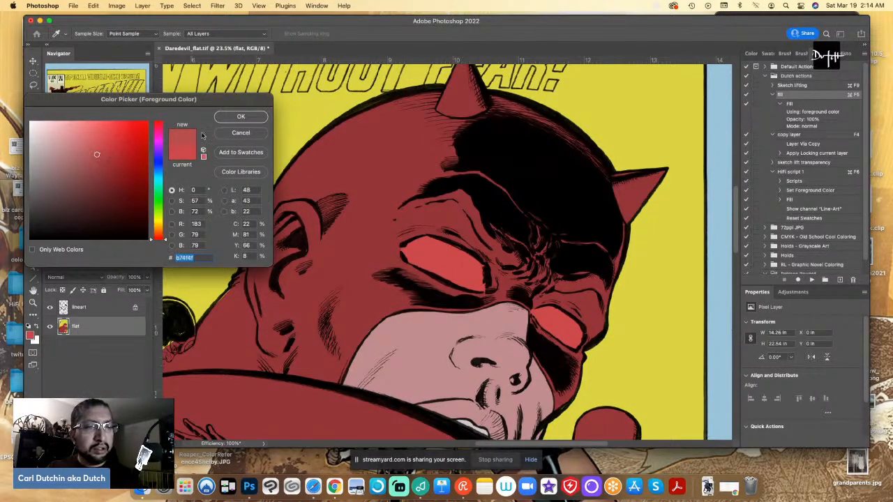
{"action": "left_click", "coordinate": [241, 116]}
Lasso both horns on the large Daredevil's mask in one selection and fill them with the muted red
{"action": "key", "text": "l"}
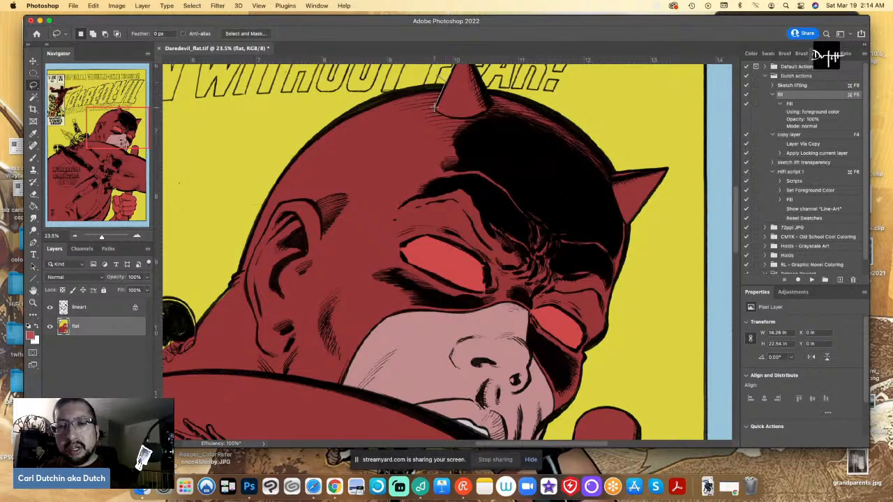
{"action": "mouse_move", "coordinate": [459, 118]}
{"action": "left_mouse_down"}
{"action": "mouse_move", "coordinate": [485, 111]}
{"action": "mouse_move", "coordinate": [490, 79]}
{"action": "mouse_move", "coordinate": [606, 101]}
{"action": "mouse_move", "coordinate": [625, 172]}
{"action": "mouse_move", "coordinate": [607, 175]}
{"action": "mouse_move", "coordinate": [626, 227]}
{"action": "mouse_move", "coordinate": [676, 201]}
{"action": "left_mouse_up"}
{"action": "scroll", "coordinate": [488, 209], "scroll_direction": "up", "scroll_amount": 3}
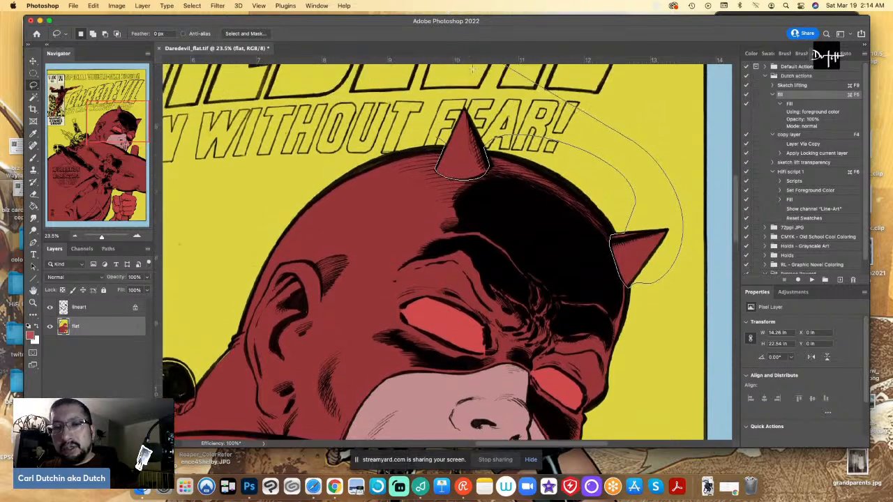
{"action": "left_click", "coordinate": [33, 207]}
{"action": "left_click", "coordinate": [350, 281]}
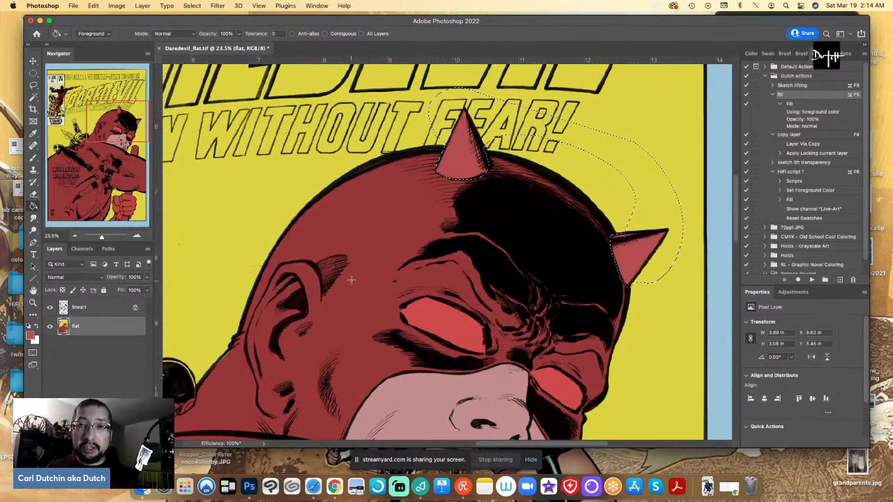
Lasso the small area along the outer edge of the large Daredevil's neck, behind the ear
{"action": "key", "text": "l"}
{"action": "scroll", "coordinate": [732, 262], "scroll_direction": "down", "scroll_amount": 5}
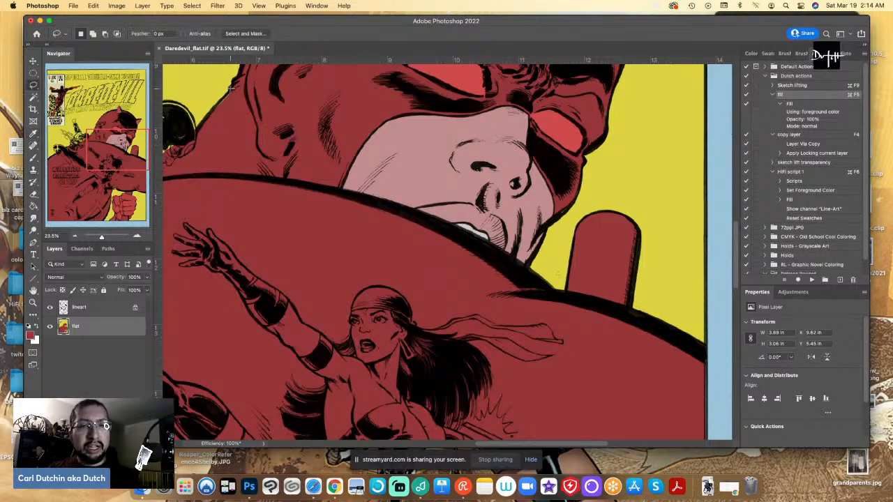
{"action": "left_click_drag", "start_coordinate": [207, 118], "coordinate": [237, 83]}
{"action": "key", "text": "super+minus"}
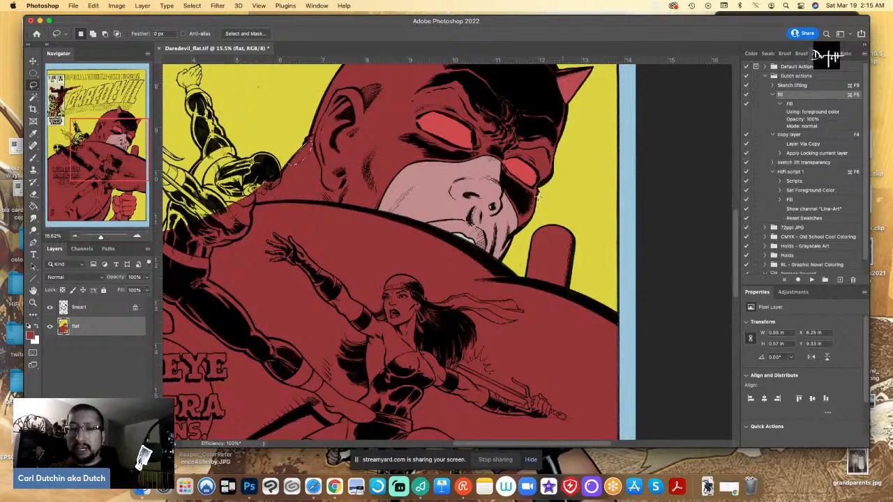
Lasso the emblem on the large Daredevil's chest at the cover's bottom edge and fill it with a brighter red
{"action": "left_click", "coordinate": [70, 100]}
{"action": "key", "text": "i"}
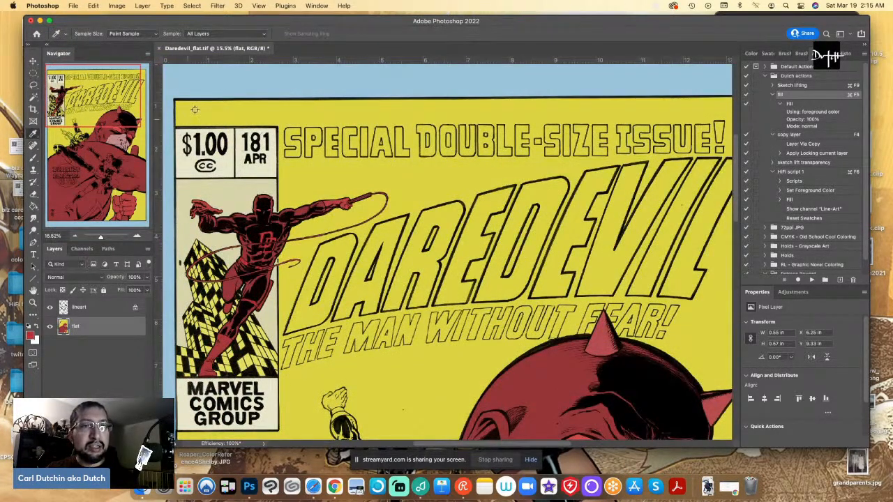
{"action": "scroll", "coordinate": [721, 258], "scroll_direction": "down", "scroll_amount": 5}
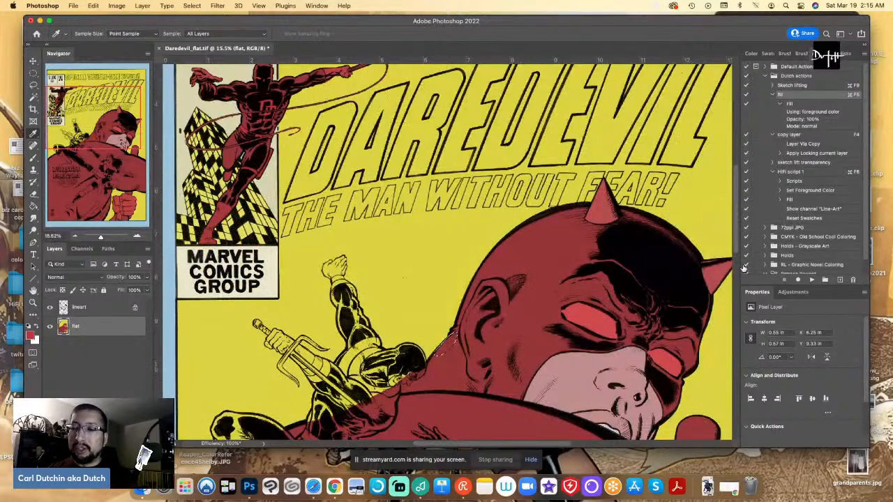
{"action": "scroll", "coordinate": [734, 256], "scroll_direction": "down", "scroll_amount": 6}
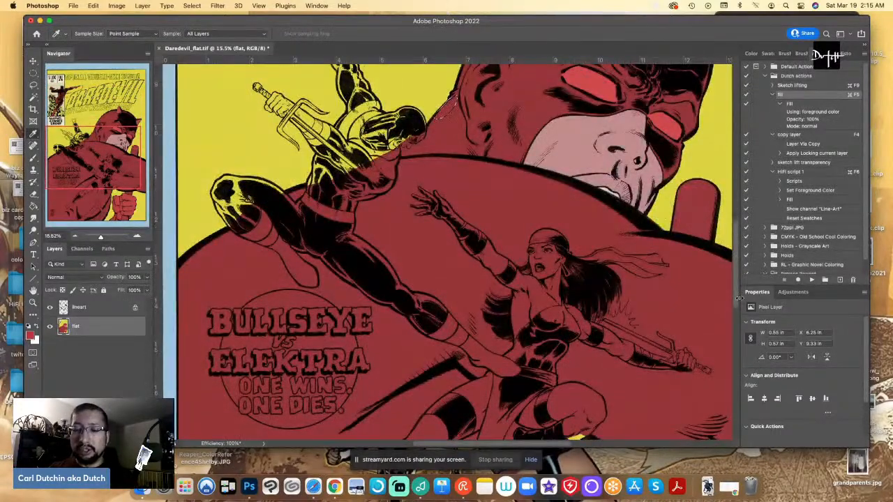
{"action": "scroll", "coordinate": [735, 282], "scroll_direction": "down", "scroll_amount": 4}
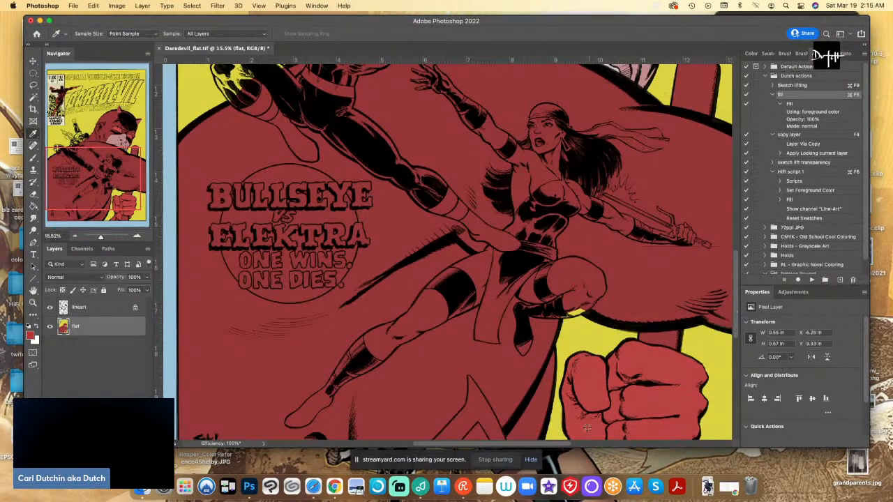
{"action": "scroll", "coordinate": [727, 350], "scroll_direction": "down", "scroll_amount": 5}
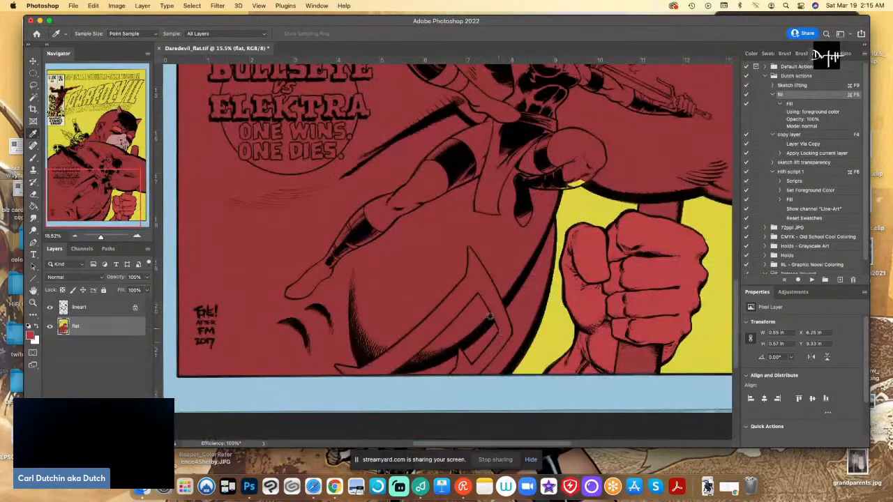
{"action": "scroll", "coordinate": [513, 297], "scroll_direction": "up", "scroll_amount": 3}
{"action": "key", "text": "l"}
{"action": "left_click_drag", "start_coordinate": [513, 296], "coordinate": [486, 251]}
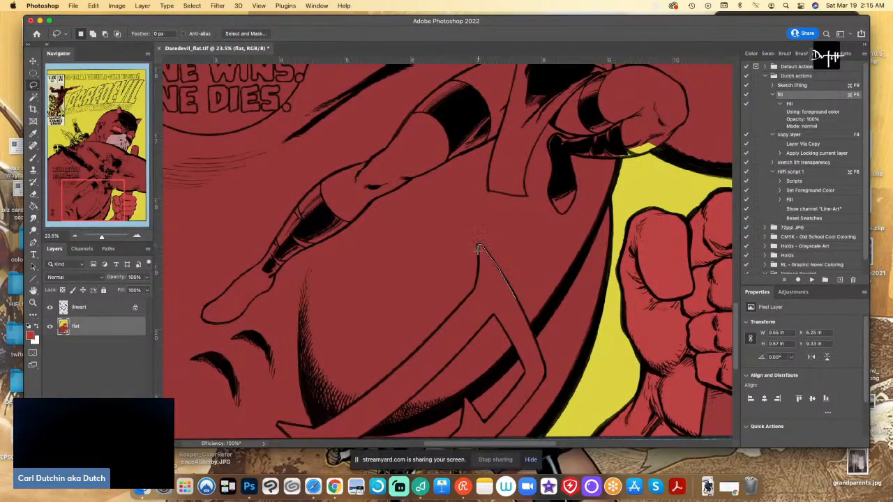
{"action": "mouse_move", "coordinate": [473, 288]}
{"action": "left_mouse_down"}
{"action": "mouse_move", "coordinate": [373, 390]}
{"action": "mouse_move", "coordinate": [334, 439]}
{"action": "mouse_move", "coordinate": [342, 440]}
{"action": "mouse_move", "coordinate": [334, 377]}
{"action": "mouse_move", "coordinate": [361, 364]}
{"action": "mouse_move", "coordinate": [318, 394]}
{"action": "mouse_move", "coordinate": [268, 382]}
{"action": "mouse_move", "coordinate": [336, 427]}
{"action": "left_mouse_up"}
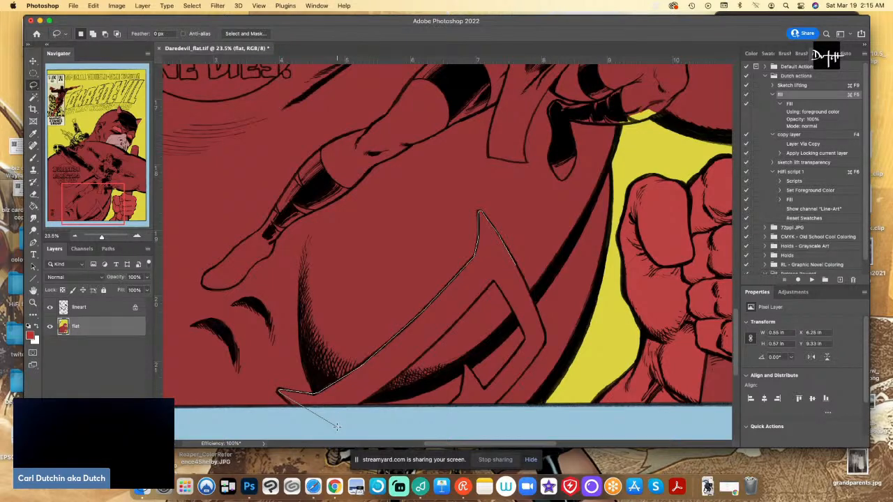
{"action": "mouse_move", "coordinate": [336, 427]}
{"action": "left_mouse_down"}
{"action": "mouse_move", "coordinate": [379, 403]}
{"action": "mouse_move", "coordinate": [297, 410]}
{"action": "mouse_move", "coordinate": [350, 426]}
{"action": "mouse_move", "coordinate": [354, 407]}
{"action": "mouse_move", "coordinate": [444, 337]}
{"action": "mouse_move", "coordinate": [492, 281]}
{"action": "mouse_move", "coordinate": [524, 320]}
{"action": "mouse_move", "coordinate": [525, 337]}
{"action": "mouse_move", "coordinate": [484, 385]}
{"action": "mouse_move", "coordinate": [464, 363]}
{"action": "mouse_move", "coordinate": [448, 419]}
{"action": "mouse_move", "coordinate": [493, 407]}
{"action": "mouse_move", "coordinate": [544, 341]}
{"action": "mouse_move", "coordinate": [518, 263]}
{"action": "left_mouse_up"}
{"action": "left_click", "coordinate": [32, 207]}
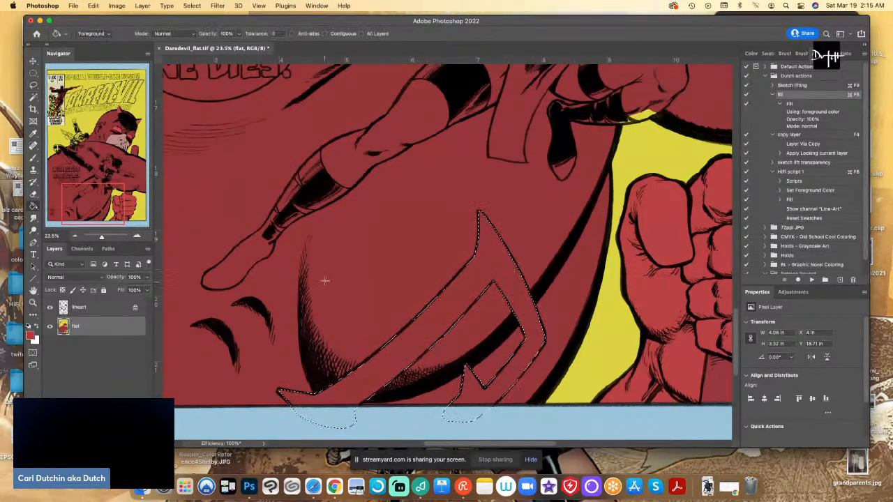
{"action": "left_click", "coordinate": [323, 280]}
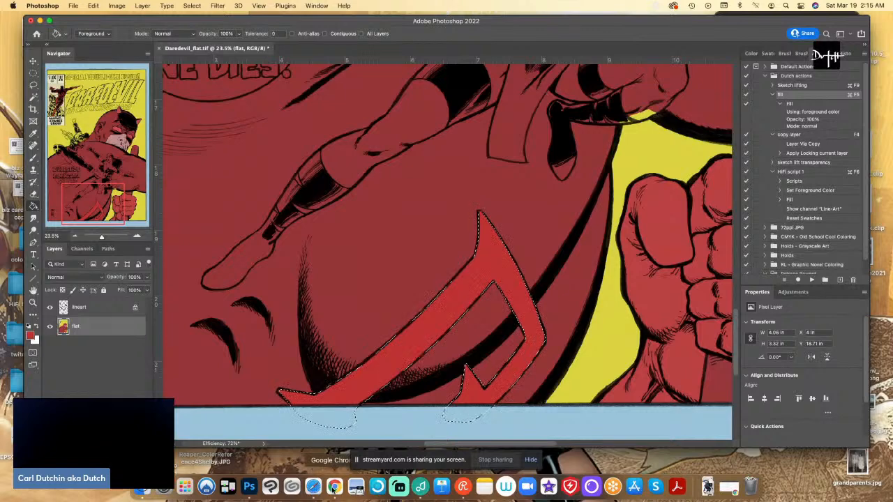
Check the StreamYard broadcast in Chrome, minimize it, dismiss the Keyboard Viewer alert and return to Photoshop
{"action": "left_click", "coordinate": [333, 488]}
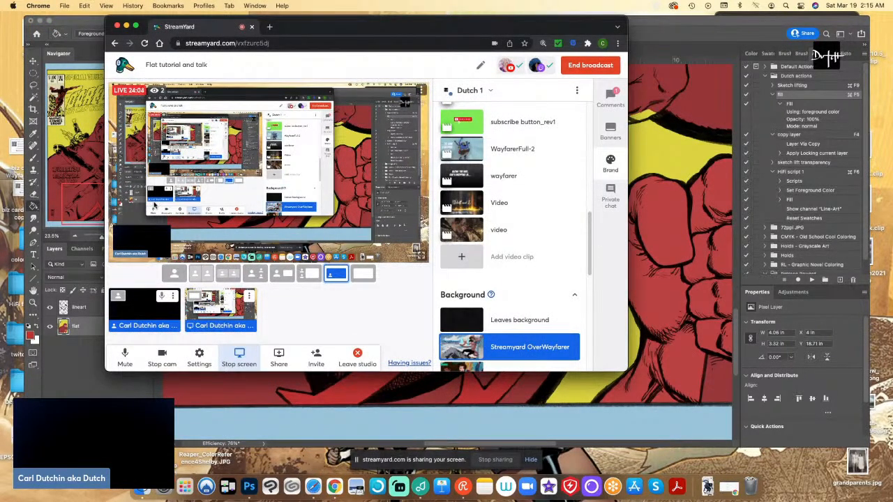
{"action": "left_click", "coordinate": [126, 26]}
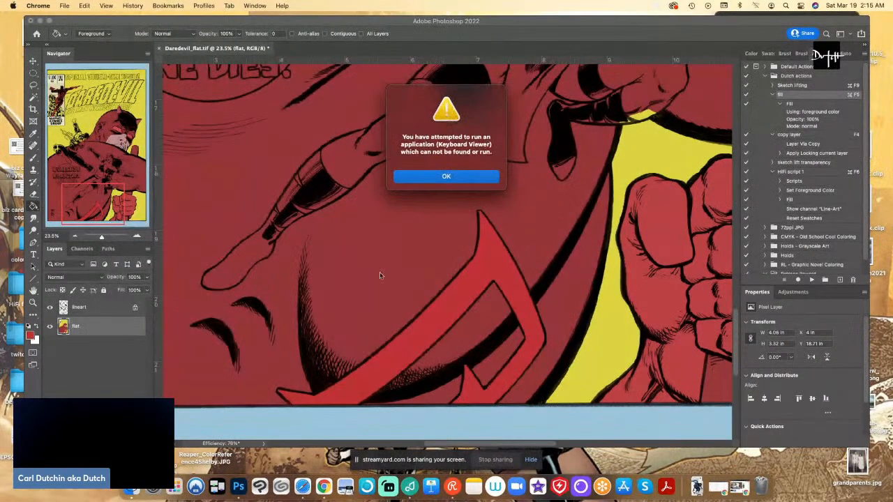
{"action": "left_click", "coordinate": [435, 177]}
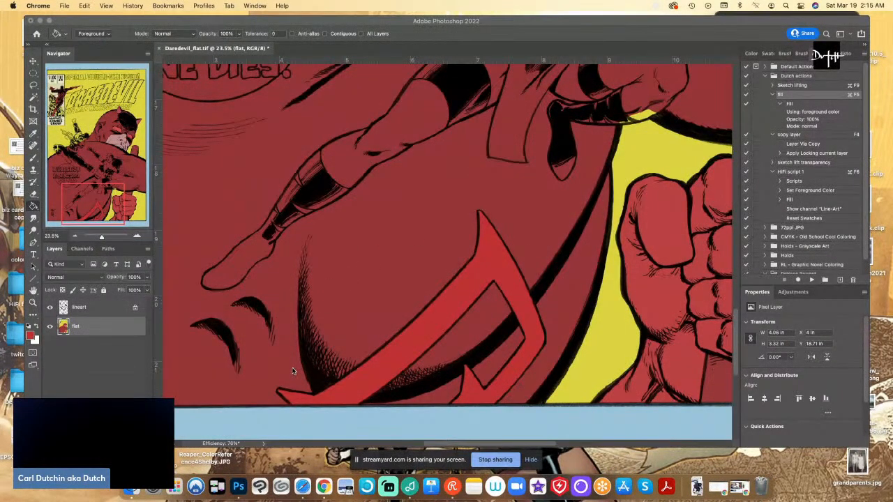
{"action": "left_click", "coordinate": [248, 24]}
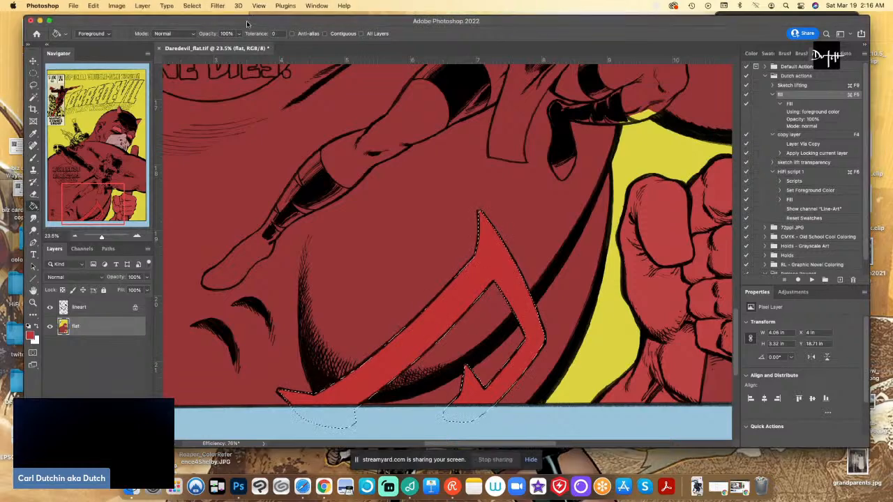
Change the foreground color to the medium blue #395d97
{"action": "scroll", "coordinate": [256, 318], "scroll_direction": "down", "scroll_amount": 5}
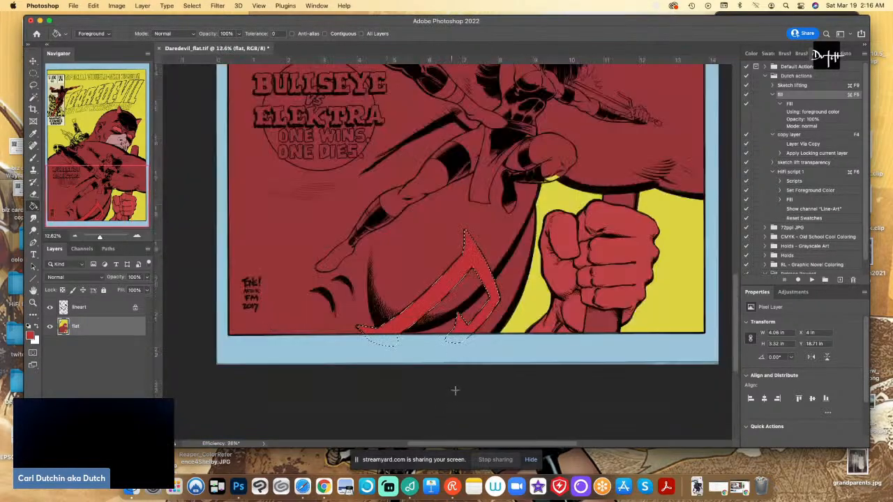
{"action": "left_click_drag", "start_coordinate": [737, 313], "coordinate": [738, 274]}
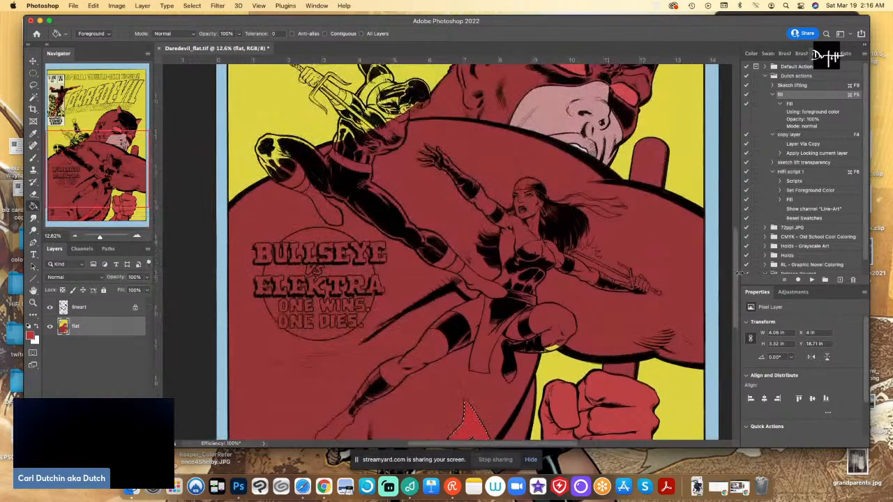
{"action": "key", "text": "i"}
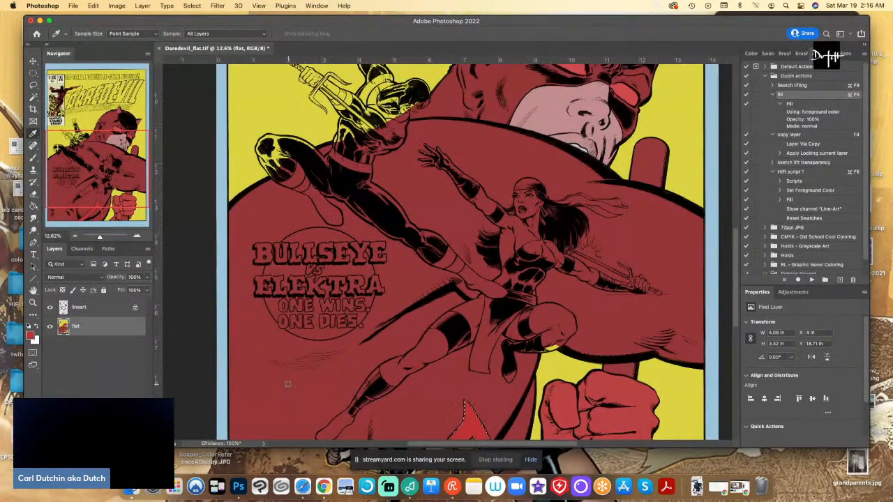
{"action": "left_click", "coordinate": [31, 336]}
{"action": "left_click", "coordinate": [158, 162]}
{"action": "left_click_drag", "start_coordinate": [158, 163], "coordinate": [159, 172]}
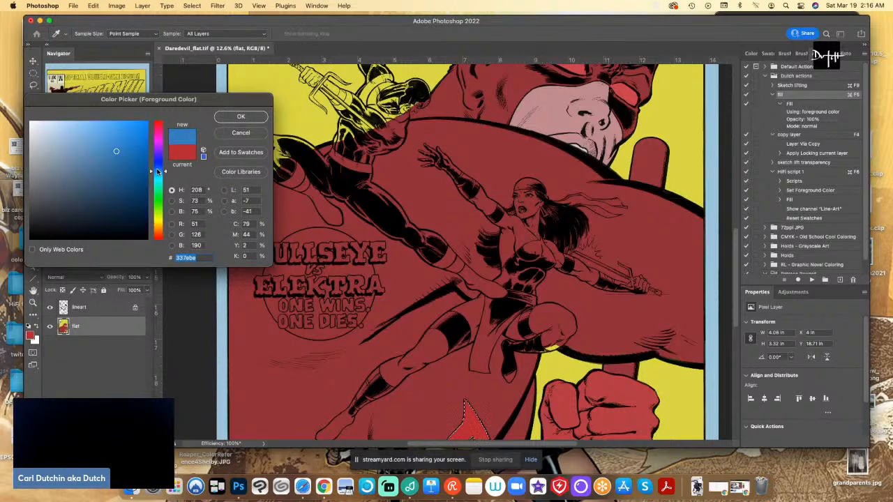
{"action": "left_click", "coordinate": [102, 170]}
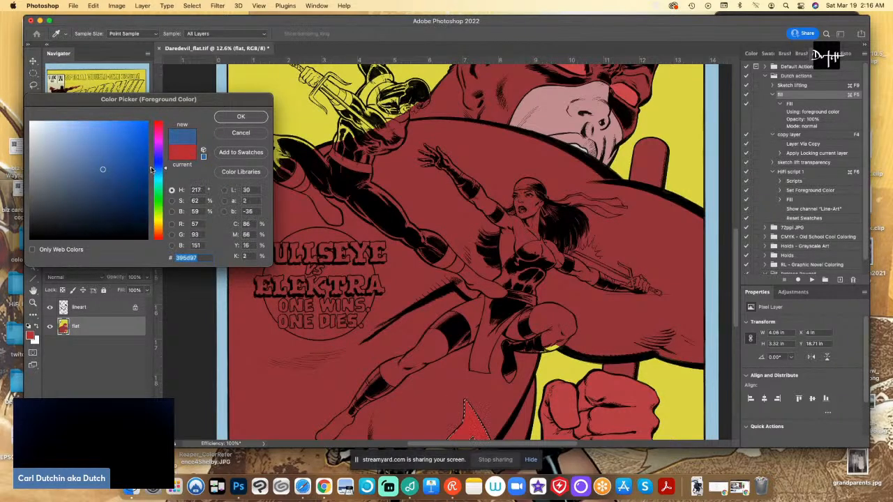
{"action": "left_click", "coordinate": [240, 116]}
Lasso the circle behind the "BULLSEYE VS ELEKTRA" lettering, fill it with the blue, and clear the selection
{"action": "key", "text": "l"}
{"action": "scroll", "coordinate": [360, 279], "scroll_direction": "up", "scroll_amount": 3}
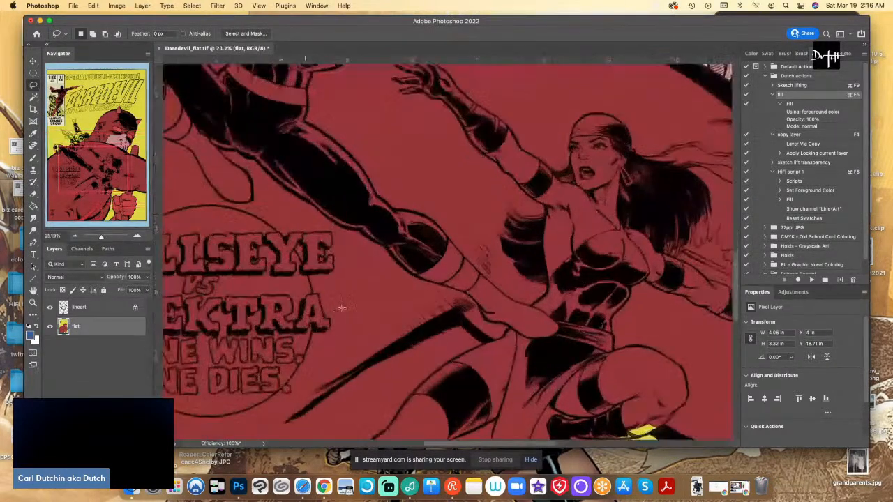
{"action": "mouse_move", "coordinate": [305, 272]}
{"action": "left_mouse_down"}
{"action": "mouse_move", "coordinate": [281, 233]}
{"action": "mouse_move", "coordinate": [242, 212]}
{"action": "mouse_move", "coordinate": [199, 206]}
{"action": "mouse_move", "coordinate": [121, 215]}
{"action": "mouse_move", "coordinate": [270, 210]}
{"action": "mouse_move", "coordinate": [233, 231]}
{"action": "mouse_move", "coordinate": [201, 284]}
{"action": "left_mouse_up"}
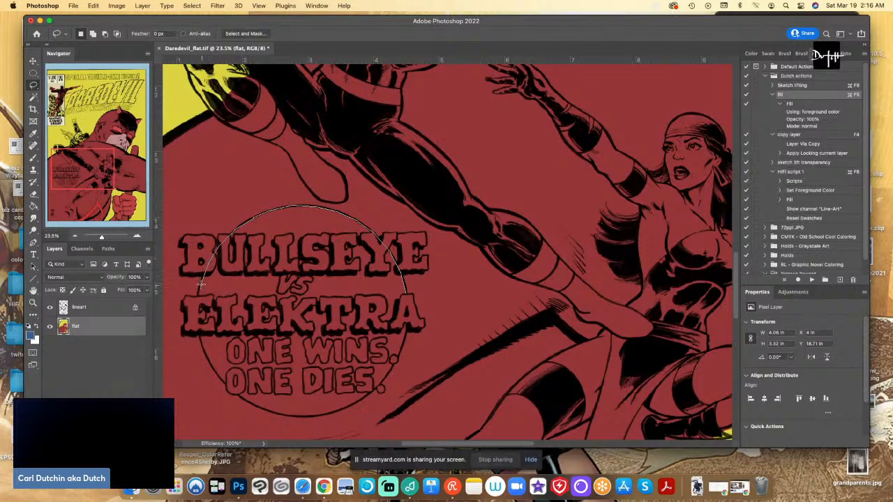
{"action": "mouse_move", "coordinate": [198, 334]}
{"action": "left_mouse_down"}
{"action": "mouse_move", "coordinate": [206, 358]}
{"action": "mouse_move", "coordinate": [226, 374]}
{"action": "left_mouse_up"}
{"action": "left_click_drag", "start_coordinate": [236, 392], "coordinate": [280, 413]}
{"action": "left_click_drag", "start_coordinate": [403, 340], "coordinate": [410, 296]}
{"action": "key", "text": "super+F5"}
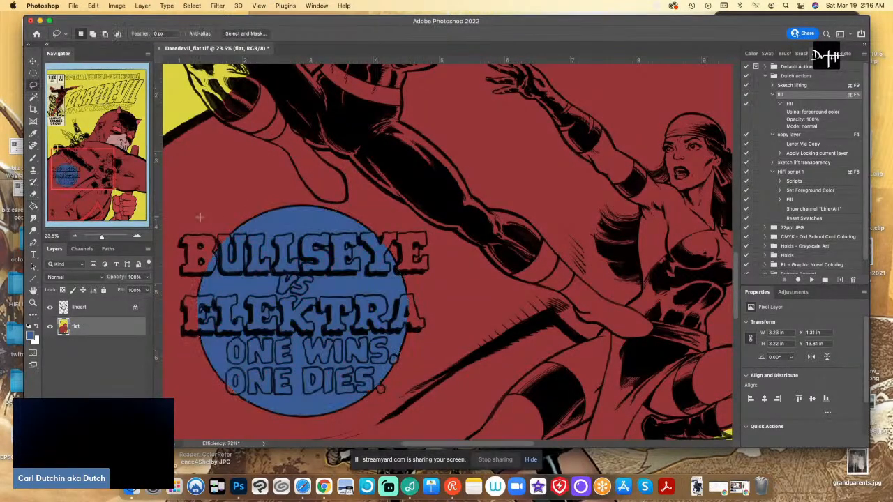
{"action": "key", "text": "super+d"}
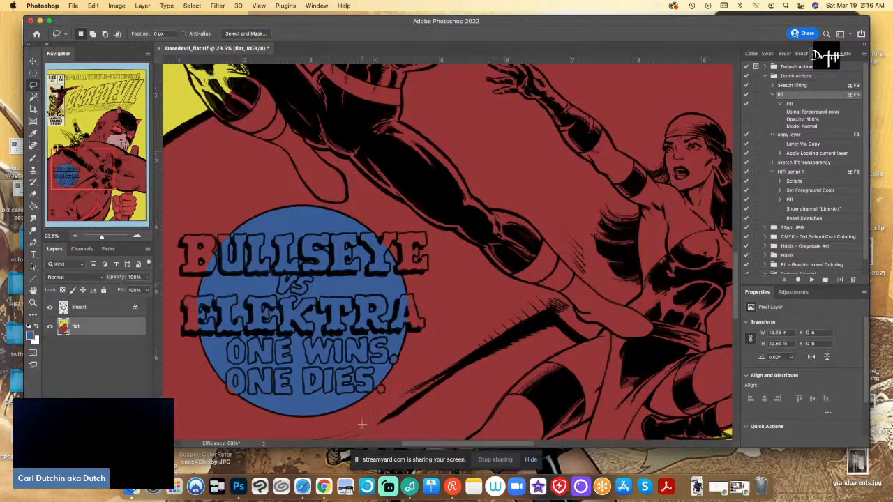
Change the foreground color to a pale bluish gray for the lettering
{"action": "left_click", "coordinate": [31, 332]}
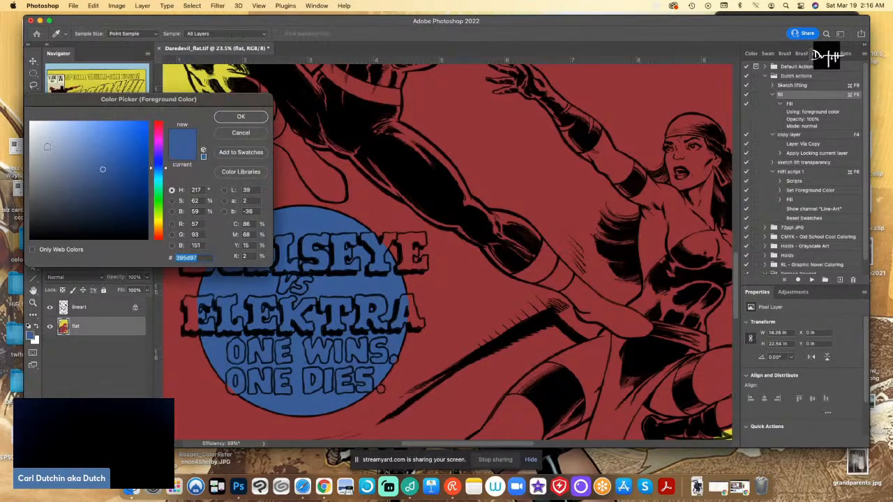
{"action": "left_click", "coordinate": [40, 148]}
{"action": "left_click", "coordinate": [237, 115]}
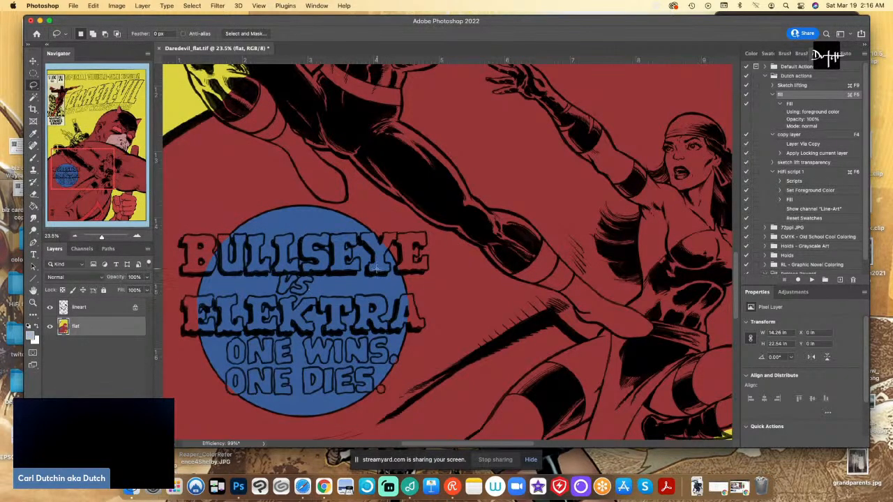
Lasso all the letters of "BULLSEYE" in one selection, fill them with the pale gray, and deselect
{"action": "scroll", "coordinate": [376, 269], "scroll_direction": "up", "scroll_amount": 3}
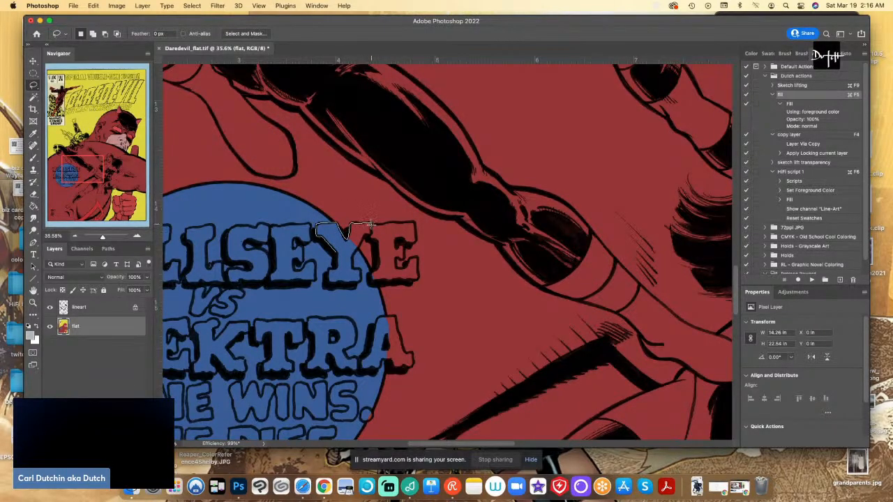
{"action": "mouse_move", "coordinate": [380, 224]}
{"action": "left_mouse_down"}
{"action": "mouse_move", "coordinate": [425, 220]}
{"action": "mouse_move", "coordinate": [411, 219]}
{"action": "mouse_move", "coordinate": [416, 247]}
{"action": "mouse_move", "coordinate": [406, 242]}
{"action": "mouse_move", "coordinate": [405, 261]}
{"action": "mouse_move", "coordinate": [396, 258]}
{"action": "mouse_move", "coordinate": [401, 270]}
{"action": "mouse_move", "coordinate": [416, 257]}
{"action": "mouse_move", "coordinate": [419, 275]}
{"action": "mouse_move", "coordinate": [370, 281]}
{"action": "mouse_move", "coordinate": [374, 239]}
{"action": "left_mouse_up"}
{"action": "mouse_move", "coordinate": [354, 279]}
{"action": "left_mouse_down"}
{"action": "mouse_move", "coordinate": [326, 282]}
{"action": "mouse_move", "coordinate": [337, 261]}
{"action": "mouse_move", "coordinate": [299, 237]}
{"action": "mouse_move", "coordinate": [304, 267]}
{"action": "mouse_move", "coordinate": [297, 262]}
{"action": "mouse_move", "coordinate": [296, 270]}
{"action": "mouse_move", "coordinate": [314, 264]}
{"action": "mouse_move", "coordinate": [313, 283]}
{"action": "mouse_move", "coordinate": [268, 281]}
{"action": "mouse_move", "coordinate": [273, 248]}
{"action": "mouse_move", "coordinate": [248, 239]}
{"action": "mouse_move", "coordinate": [249, 250]}
{"action": "mouse_move", "coordinate": [269, 253]}
{"action": "mouse_move", "coordinate": [267, 280]}
{"action": "mouse_move", "coordinate": [230, 280]}
{"action": "mouse_move", "coordinate": [227, 271]}
{"action": "mouse_move", "coordinate": [246, 262]}
{"action": "mouse_move", "coordinate": [232, 263]}
{"action": "mouse_move", "coordinate": [225, 251]}
{"action": "mouse_move", "coordinate": [229, 223]}
{"action": "mouse_move", "coordinate": [230, 233]}
{"action": "mouse_move", "coordinate": [244, 218]}
{"action": "mouse_move", "coordinate": [238, 228]}
{"action": "mouse_move", "coordinate": [303, 226]}
{"action": "left_mouse_up"}
{"action": "scroll", "coordinate": [314, 222], "scroll_direction": "left", "scroll_amount": 5}
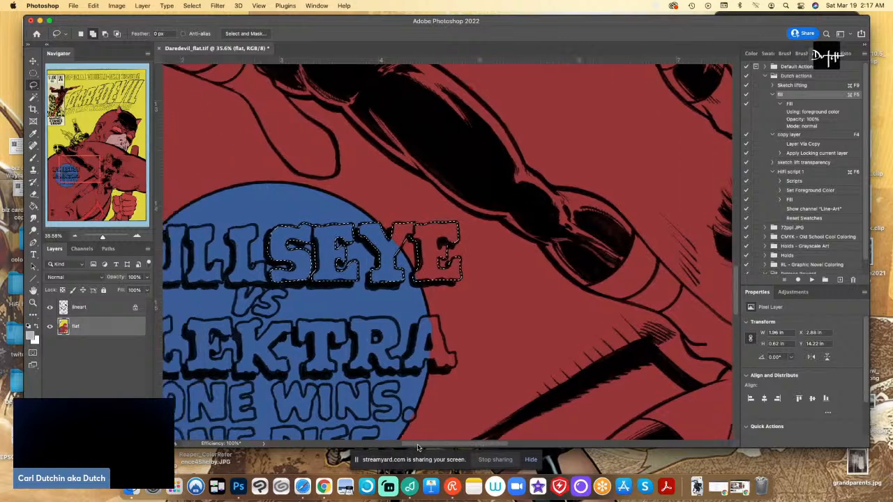
{"action": "mouse_move", "coordinate": [373, 228]}
{"action": "left_mouse_down"}
{"action": "mouse_move", "coordinate": [364, 271]}
{"action": "mouse_move", "coordinate": [378, 262]}
{"action": "mouse_move", "coordinate": [378, 286]}
{"action": "mouse_move", "coordinate": [269, 285]}
{"action": "mouse_move", "coordinate": [259, 263]}
{"action": "mouse_move", "coordinate": [250, 288]}
{"action": "mouse_move", "coordinate": [204, 285]}
{"action": "mouse_move", "coordinate": [208, 228]}
{"action": "mouse_move", "coordinate": [242, 230]}
{"action": "mouse_move", "coordinate": [229, 230]}
{"action": "mouse_move", "coordinate": [231, 249]}
{"action": "mouse_move", "coordinate": [229, 230]}
{"action": "mouse_move", "coordinate": [254, 233]}
{"action": "mouse_move", "coordinate": [252, 250]}
{"action": "mouse_move", "coordinate": [224, 257]}
{"action": "mouse_move", "coordinate": [230, 272]}
{"action": "mouse_move", "coordinate": [231, 258]}
{"action": "mouse_move", "coordinate": [246, 252]}
{"action": "mouse_move", "coordinate": [261, 262]}
{"action": "mouse_move", "coordinate": [260, 227]}
{"action": "mouse_move", "coordinate": [277, 224]}
{"action": "mouse_move", "coordinate": [276, 275]}
{"action": "mouse_move", "coordinate": [286, 269]}
{"action": "mouse_move", "coordinate": [285, 231]}
{"action": "mouse_move", "coordinate": [298, 227]}
{"action": "mouse_move", "coordinate": [299, 279]}
{"action": "mouse_move", "coordinate": [304, 237]}
{"action": "mouse_move", "coordinate": [325, 225]}
{"action": "mouse_move", "coordinate": [322, 270]}
{"action": "mouse_move", "coordinate": [330, 262]}
{"action": "mouse_move", "coordinate": [344, 273]}
{"action": "mouse_move", "coordinate": [367, 220]}
{"action": "left_mouse_up"}
{"action": "left_click", "coordinate": [33, 207]}
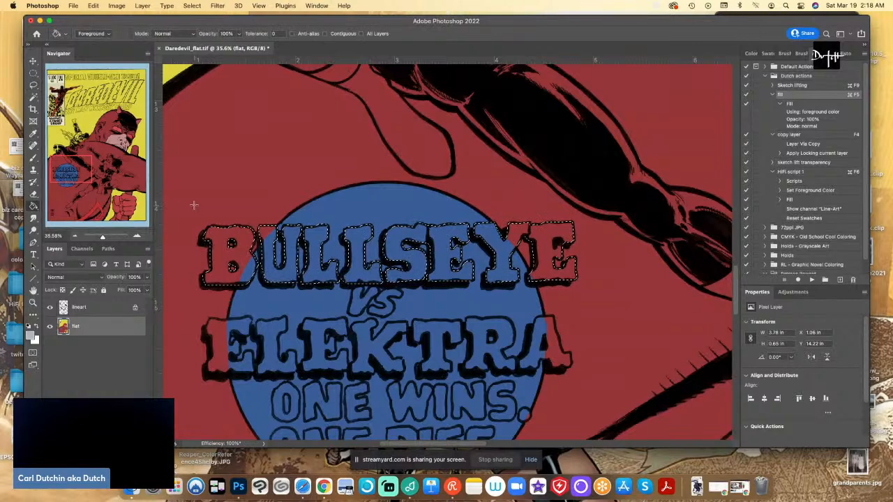
{"action": "left_click", "coordinate": [244, 243]}
{"action": "key", "text": "l"}
{"action": "key", "text": "super+d"}
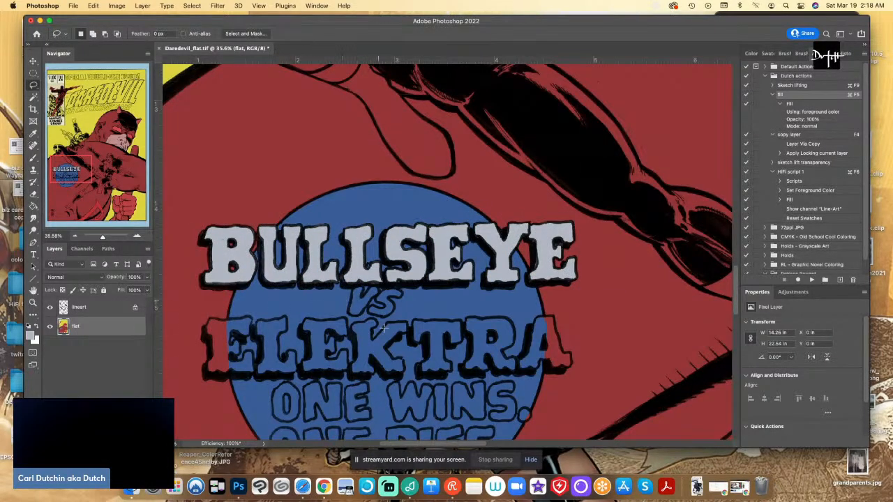
Lasso "VS" and the letters "ELEK" of "ELEKTRA", fill them with the pale gray, and deselect
{"action": "mouse_move", "coordinate": [351, 288]}
{"action": "left_mouse_down"}
{"action": "mouse_move", "coordinate": [346, 314]}
{"action": "mouse_move", "coordinate": [375, 288]}
{"action": "mouse_move", "coordinate": [357, 290]}
{"action": "left_mouse_up"}
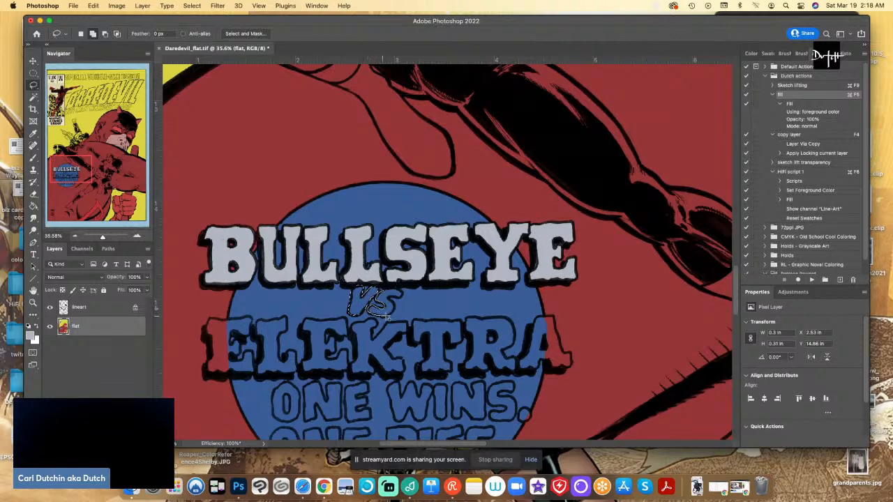
{"action": "mouse_move", "coordinate": [389, 297]}
{"action": "left_mouse_down"}
{"action": "mouse_move", "coordinate": [399, 296]}
{"action": "mouse_move", "coordinate": [389, 287]}
{"action": "left_mouse_up"}
{"action": "mouse_move", "coordinate": [219, 319]}
{"action": "left_mouse_down"}
{"action": "mouse_move", "coordinate": [206, 365]}
{"action": "mouse_move", "coordinate": [219, 379]}
{"action": "mouse_move", "coordinate": [225, 370]}
{"action": "mouse_move", "coordinate": [236, 388]}
{"action": "mouse_move", "coordinate": [240, 444]}
{"action": "mouse_move", "coordinate": [217, 243]}
{"action": "mouse_move", "coordinate": [404, 246]}
{"action": "mouse_move", "coordinate": [401, 226]}
{"action": "mouse_move", "coordinate": [389, 232]}
{"action": "mouse_move", "coordinate": [384, 218]}
{"action": "mouse_move", "coordinate": [406, 207]}
{"action": "mouse_move", "coordinate": [400, 195]}
{"action": "mouse_move", "coordinate": [386, 196]}
{"action": "mouse_move", "coordinate": [373, 214]}
{"action": "mouse_move", "coordinate": [373, 193]}
{"action": "mouse_move", "coordinate": [354, 196]}
{"action": "mouse_move", "coordinate": [357, 235]}
{"action": "mouse_move", "coordinate": [335, 221]}
{"action": "mouse_move", "coordinate": [334, 236]}
{"action": "mouse_move", "coordinate": [337, 209]}
{"action": "mouse_move", "coordinate": [328, 209]}
{"action": "mouse_move", "coordinate": [349, 208]}
{"action": "mouse_move", "coordinate": [346, 188]}
{"action": "mouse_move", "coordinate": [304, 190]}
{"action": "mouse_move", "coordinate": [304, 234]}
{"action": "mouse_move", "coordinate": [287, 224]}
{"action": "mouse_move", "coordinate": [282, 232]}
{"action": "mouse_move", "coordinate": [287, 185]}
{"action": "mouse_move", "coordinate": [258, 207]}
{"action": "mouse_move", "coordinate": [259, 235]}
{"action": "mouse_move", "coordinate": [241, 223]}
{"action": "mouse_move", "coordinate": [234, 232]}
{"action": "mouse_move", "coordinate": [239, 212]}
{"action": "mouse_move", "coordinate": [232, 208]}
{"action": "mouse_move", "coordinate": [252, 190]}
{"action": "mouse_move", "coordinate": [227, 187]}
{"action": "left_mouse_up"}
{"action": "key", "text": "super+F5"}
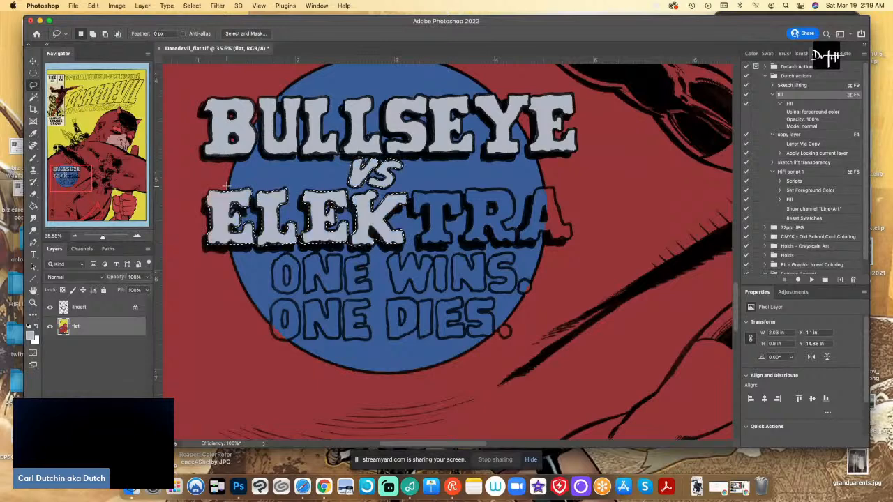
{"action": "key", "text": "super+d"}
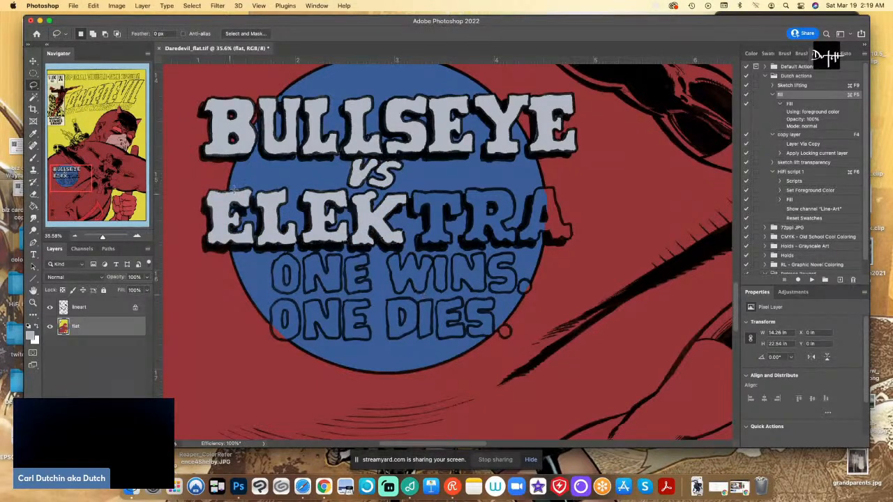
Sample the circle's blue and lasso the small area along the outer edge of the V in "VS"
{"action": "key", "text": "i"}
{"action": "left_click", "coordinate": [341, 168]}
{"action": "key", "text": "l"}
{"action": "left_click_drag", "start_coordinate": [350, 162], "coordinate": [345, 172]}
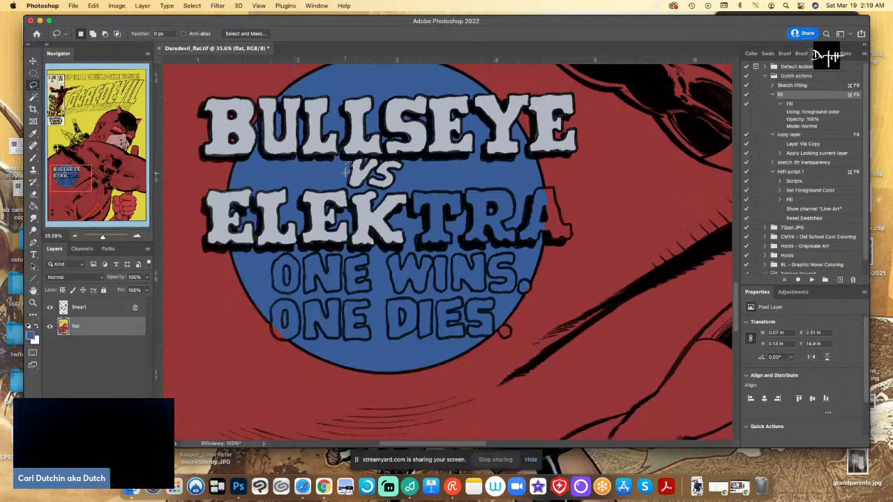
Sample the lettering's pale gray, lasso the letters "TRA" of "ELEKTRA", fill them with it, and deselect
{"action": "key", "text": "i"}
{"action": "left_click", "coordinate": [364, 215]}
{"action": "key", "text": "l"}
{"action": "mouse_move", "coordinate": [412, 206]}
{"action": "left_mouse_down"}
{"action": "mouse_move", "coordinate": [424, 215]}
{"action": "mouse_move", "coordinate": [418, 237]}
{"action": "left_mouse_up"}
{"action": "left_click_drag", "start_coordinate": [466, 235], "coordinate": [491, 246]}
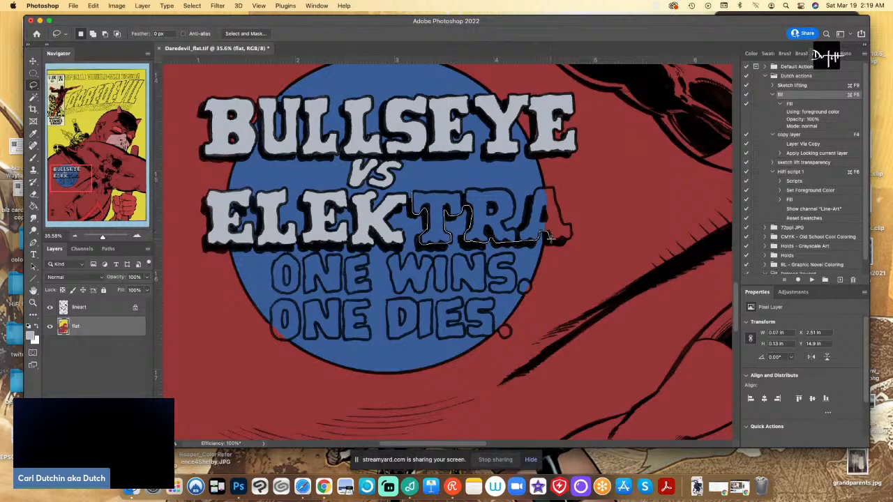
{"action": "mouse_move", "coordinate": [551, 238]}
{"action": "left_mouse_down"}
{"action": "mouse_move", "coordinate": [562, 239]}
{"action": "mouse_move", "coordinate": [551, 190]}
{"action": "mouse_move", "coordinate": [536, 190]}
{"action": "mouse_move", "coordinate": [522, 229]}
{"action": "mouse_move", "coordinate": [499, 232]}
{"action": "left_mouse_up"}
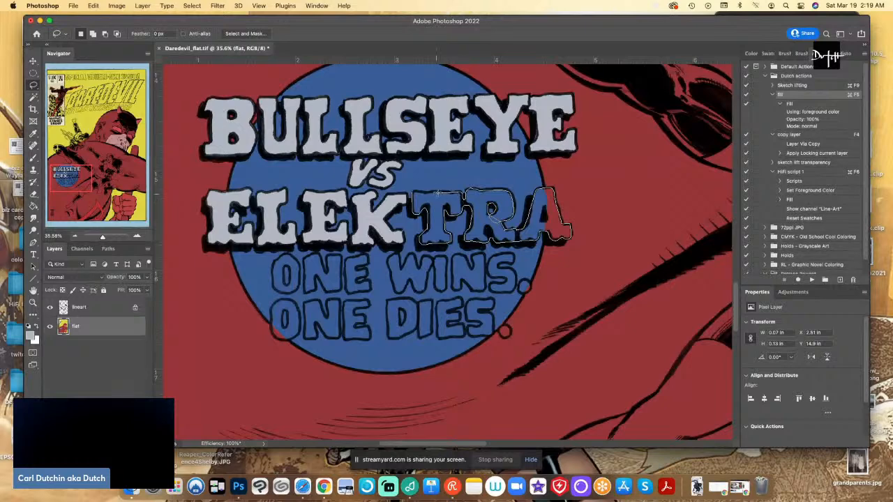
{"action": "left_click_drag", "start_coordinate": [419, 190], "coordinate": [415, 193]}
{"action": "left_click", "coordinate": [33, 206]}
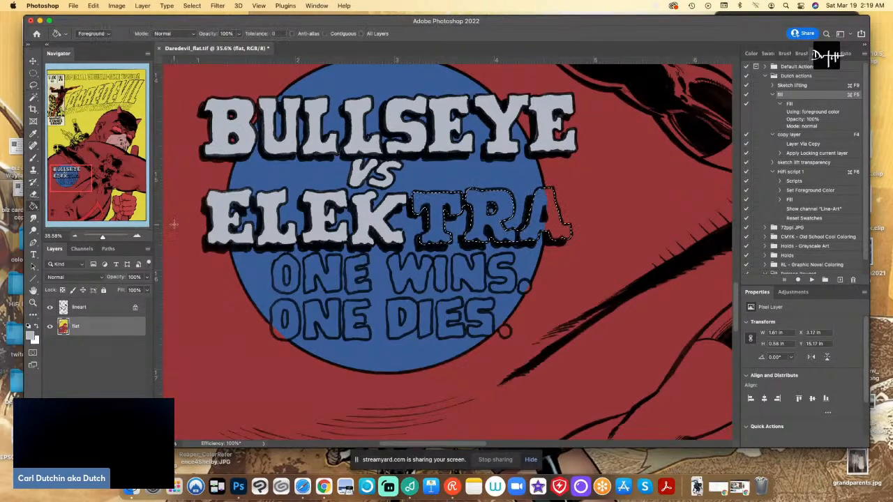
{"action": "left_click", "coordinate": [465, 327]}
{"action": "left_click", "coordinate": [547, 314]}
{"action": "key", "text": "l"}
{"action": "key", "text": "super+d"}
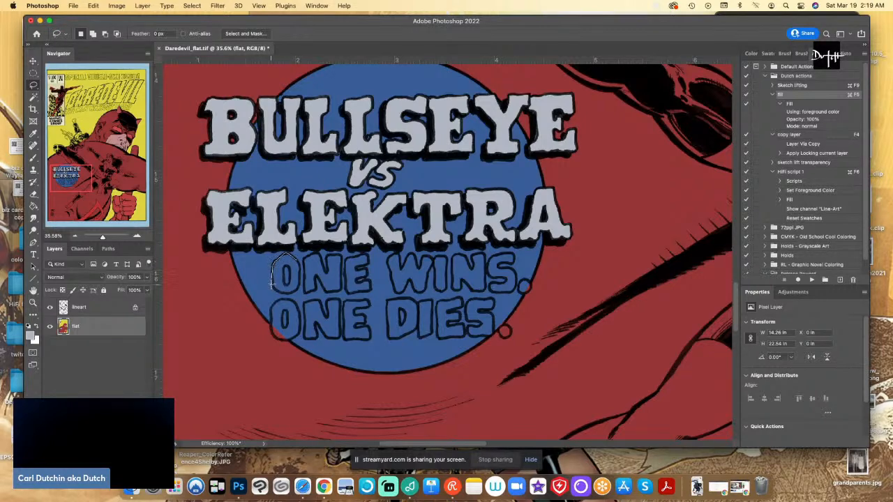
Lasso "ONE WINS." and the letters "ONE DI" of the line below as one combined selection
{"action": "left_click_drag", "start_coordinate": [272, 277], "coordinate": [280, 291]}
{"action": "left_click_drag", "start_coordinate": [288, 291], "coordinate": [297, 252]}
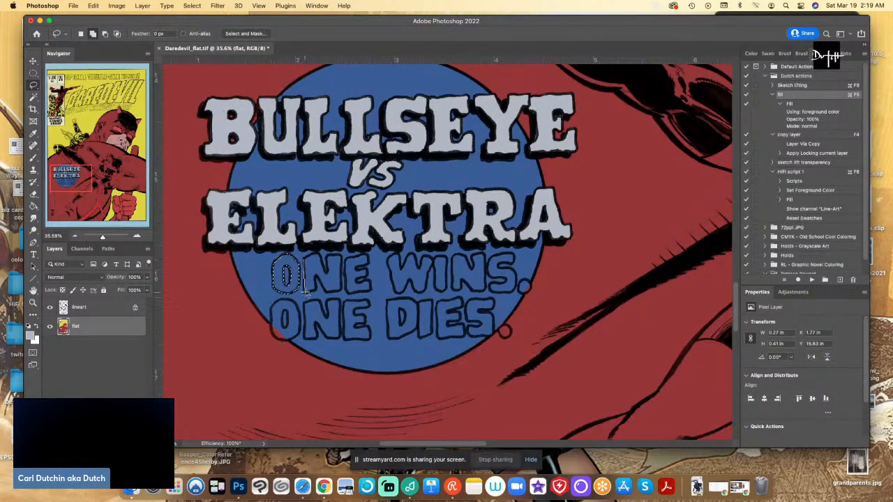
{"action": "mouse_move", "coordinate": [305, 293]}
{"action": "left_mouse_down"}
{"action": "mouse_move", "coordinate": [327, 293]}
{"action": "mouse_move", "coordinate": [350, 293]}
{"action": "mouse_move", "coordinate": [341, 255]}
{"action": "mouse_move", "coordinate": [330, 254]}
{"action": "mouse_move", "coordinate": [327, 273]}
{"action": "mouse_move", "coordinate": [319, 253]}
{"action": "mouse_move", "coordinate": [303, 257]}
{"action": "mouse_move", "coordinate": [348, 269]}
{"action": "mouse_move", "coordinate": [348, 261]}
{"action": "mouse_move", "coordinate": [348, 294]}
{"action": "mouse_move", "coordinate": [372, 291]}
{"action": "mouse_move", "coordinate": [357, 281]}
{"action": "mouse_move", "coordinate": [368, 270]}
{"action": "mouse_move", "coordinate": [357, 267]}
{"action": "mouse_move", "coordinate": [388, 259]}
{"action": "mouse_move", "coordinate": [396, 290]}
{"action": "mouse_move", "coordinate": [409, 281]}
{"action": "mouse_move", "coordinate": [427, 307]}
{"action": "mouse_move", "coordinate": [416, 292]}
{"action": "mouse_move", "coordinate": [424, 293]}
{"action": "mouse_move", "coordinate": [434, 267]}
{"action": "mouse_move", "coordinate": [443, 290]}
{"action": "mouse_move", "coordinate": [448, 262]}
{"action": "mouse_move", "coordinate": [418, 258]}
{"action": "mouse_move", "coordinate": [419, 269]}
{"action": "mouse_move", "coordinate": [413, 252]}
{"action": "mouse_move", "coordinate": [399, 273]}
{"action": "left_mouse_up"}
{"action": "mouse_move", "coordinate": [467, 256]}
{"action": "left_mouse_down"}
{"action": "mouse_move", "coordinate": [454, 258]}
{"action": "mouse_move", "coordinate": [490, 260]}
{"action": "mouse_move", "coordinate": [493, 279]}
{"action": "mouse_move", "coordinate": [507, 280]}
{"action": "mouse_move", "coordinate": [490, 292]}
{"action": "mouse_move", "coordinate": [512, 291]}
{"action": "mouse_move", "coordinate": [518, 279]}
{"action": "mouse_move", "coordinate": [499, 267]}
{"action": "mouse_move", "coordinate": [519, 257]}
{"action": "mouse_move", "coordinate": [497, 255]}
{"action": "left_mouse_up"}
{"action": "mouse_move", "coordinate": [523, 285]}
{"action": "left_mouse_down"}
{"action": "mouse_move", "coordinate": [521, 296]}
{"action": "mouse_move", "coordinate": [533, 286]}
{"action": "mouse_move", "coordinate": [524, 275]}
{"action": "left_mouse_up"}
{"action": "mouse_move", "coordinate": [278, 304]}
{"action": "left_mouse_down"}
{"action": "mouse_move", "coordinate": [270, 326]}
{"action": "mouse_move", "coordinate": [286, 333]}
{"action": "mouse_move", "coordinate": [283, 309]}
{"action": "mouse_move", "coordinate": [281, 341]}
{"action": "mouse_move", "coordinate": [300, 340]}
{"action": "mouse_move", "coordinate": [305, 304]}
{"action": "left_mouse_up"}
{"action": "mouse_move", "coordinate": [305, 337]}
{"action": "left_mouse_down"}
{"action": "mouse_move", "coordinate": [316, 339]}
{"action": "mouse_move", "coordinate": [315, 321]}
{"action": "mouse_move", "coordinate": [329, 342]}
{"action": "mouse_move", "coordinate": [341, 340]}
{"action": "mouse_move", "coordinate": [342, 317]}
{"action": "mouse_move", "coordinate": [340, 306]}
{"action": "mouse_move", "coordinate": [325, 300]}
{"action": "mouse_move", "coordinate": [328, 308]}
{"action": "mouse_move", "coordinate": [304, 305]}
{"action": "left_mouse_up"}
{"action": "mouse_move", "coordinate": [342, 340]}
{"action": "left_mouse_down"}
{"action": "mouse_move", "coordinate": [371, 339]}
{"action": "mouse_move", "coordinate": [363, 318]}
{"action": "mouse_move", "coordinate": [369, 307]}
{"action": "mouse_move", "coordinate": [364, 298]}
{"action": "mouse_move", "coordinate": [367, 318]}
{"action": "mouse_move", "coordinate": [361, 301]}
{"action": "mouse_move", "coordinate": [349, 300]}
{"action": "mouse_move", "coordinate": [385, 314]}
{"action": "mouse_move", "coordinate": [388, 340]}
{"action": "mouse_move", "coordinate": [406, 339]}
{"action": "mouse_move", "coordinate": [399, 315]}
{"action": "mouse_move", "coordinate": [397, 338]}
{"action": "mouse_move", "coordinate": [434, 328]}
{"action": "mouse_move", "coordinate": [431, 309]}
{"action": "mouse_move", "coordinate": [393, 301]}
{"action": "left_mouse_up"}
Switch to the Pretzel music player, turn its volume all the way down, and start the EDM station
{"action": "left_click", "coordinate": [413, 484]}
{"action": "left_click", "coordinate": [755, 306]}
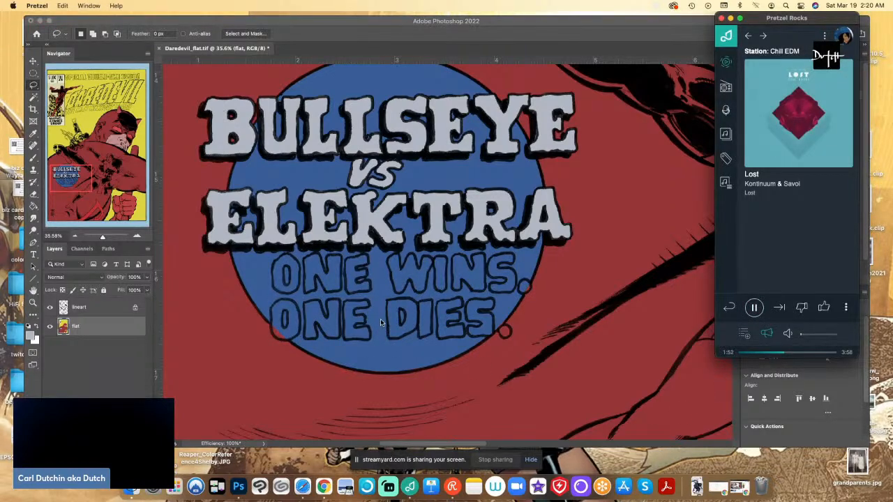
{"action": "left_click", "coordinate": [377, 370]}
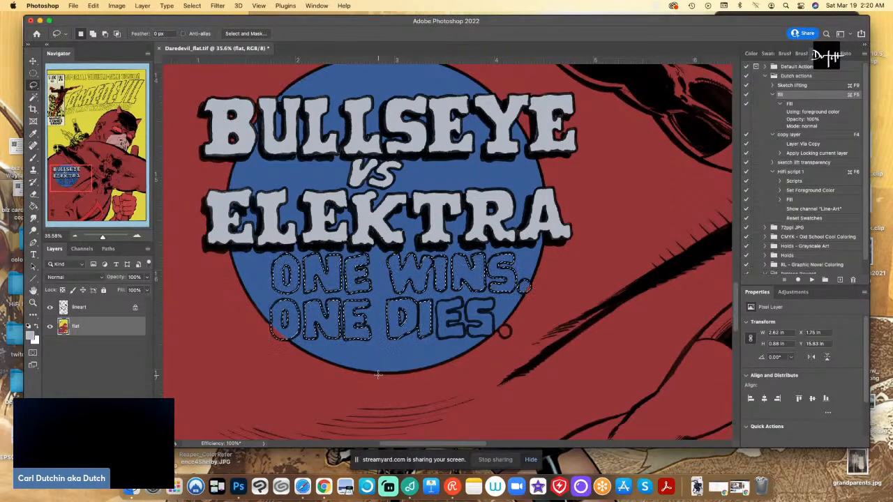
{"action": "left_click", "coordinate": [412, 486]}
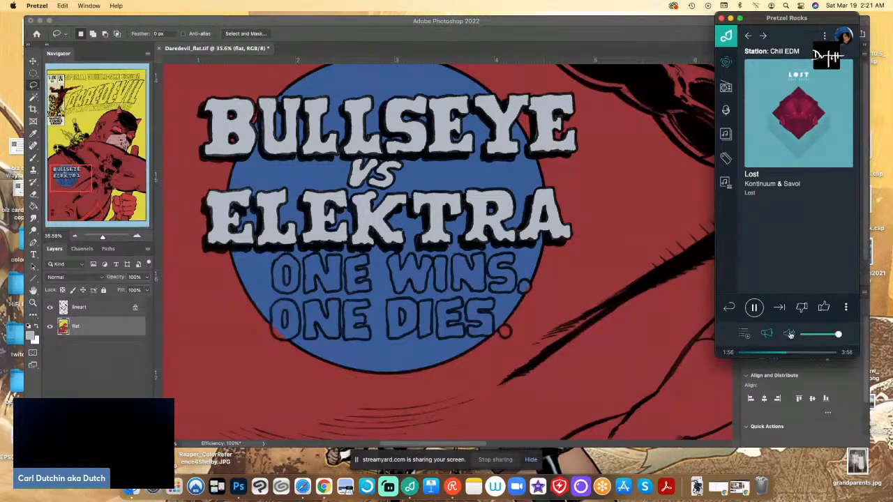
{"action": "left_click_drag", "start_coordinate": [813, 336], "coordinate": [802, 336]}
{"action": "left_click", "coordinate": [725, 86]}
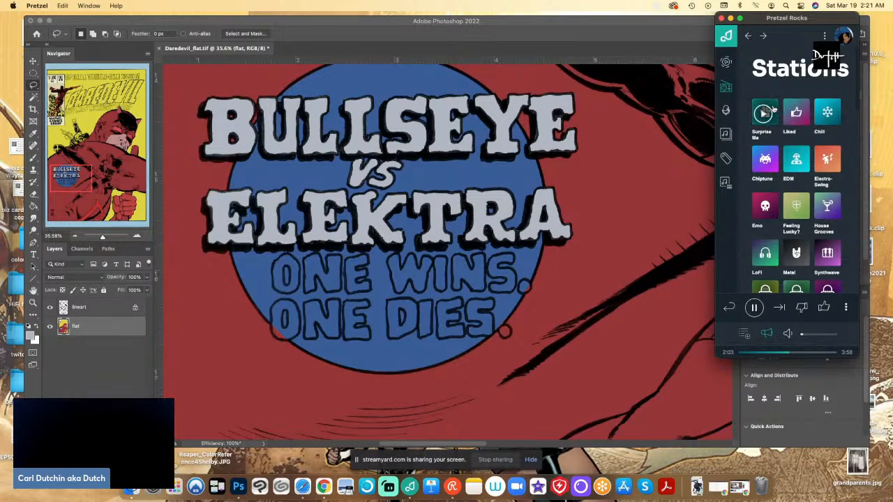
{"action": "left_click", "coordinate": [799, 161]}
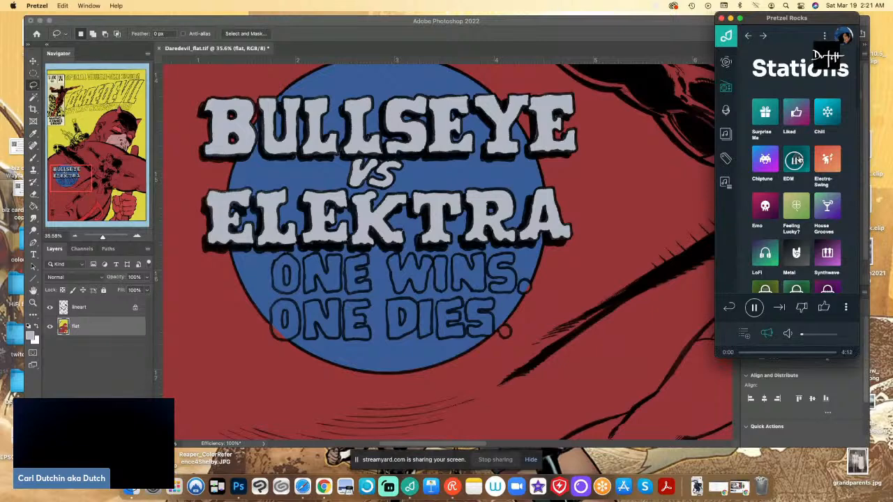
{"action": "left_click", "coordinate": [515, 373]}
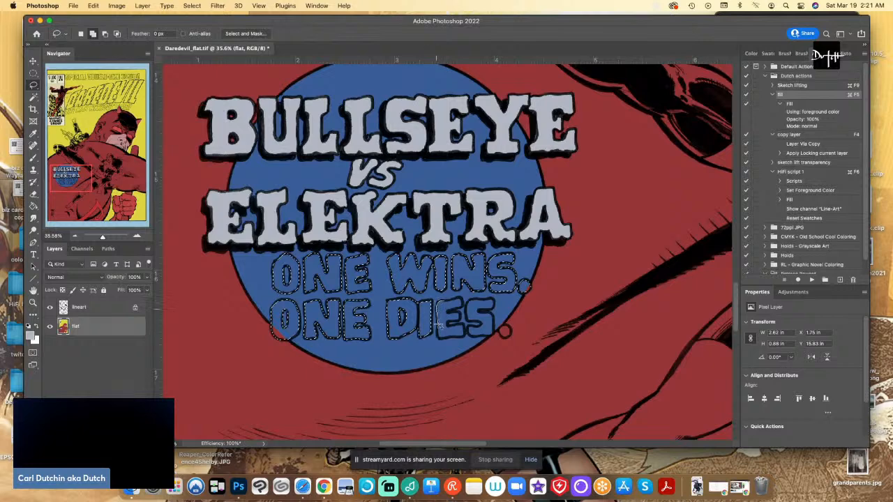
Switch to Photoshop, add the letters "ES" and the period of "DIES." to the selection, and fill both lines with pale gray
{"action": "mouse_move", "coordinate": [445, 339]}
{"action": "left_mouse_down"}
{"action": "mouse_move", "coordinate": [469, 334]}
{"action": "mouse_move", "coordinate": [446, 320]}
{"action": "mouse_move", "coordinate": [457, 322]}
{"action": "mouse_move", "coordinate": [453, 296]}
{"action": "mouse_move", "coordinate": [470, 303]}
{"action": "mouse_move", "coordinate": [471, 336]}
{"action": "mouse_move", "coordinate": [491, 335]}
{"action": "mouse_move", "coordinate": [493, 311]}
{"action": "mouse_move", "coordinate": [482, 312]}
{"action": "mouse_move", "coordinate": [492, 303]}
{"action": "mouse_move", "coordinate": [480, 296]}
{"action": "mouse_move", "coordinate": [468, 308]}
{"action": "left_mouse_up"}
{"action": "mouse_move", "coordinate": [505, 330]}
{"action": "left_mouse_down"}
{"action": "mouse_move", "coordinate": [496, 337]}
{"action": "mouse_move", "coordinate": [506, 321]}
{"action": "left_mouse_up"}
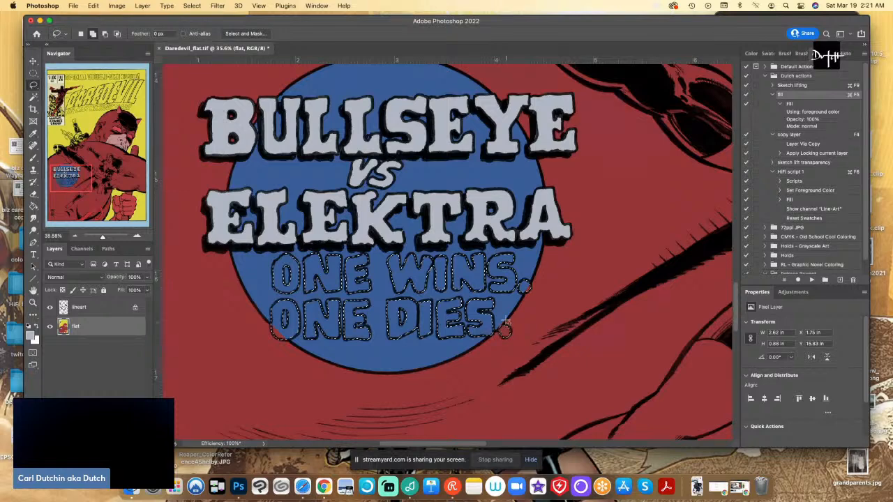
{"action": "key", "text": "g"}
{"action": "left_click", "coordinate": [258, 278]}
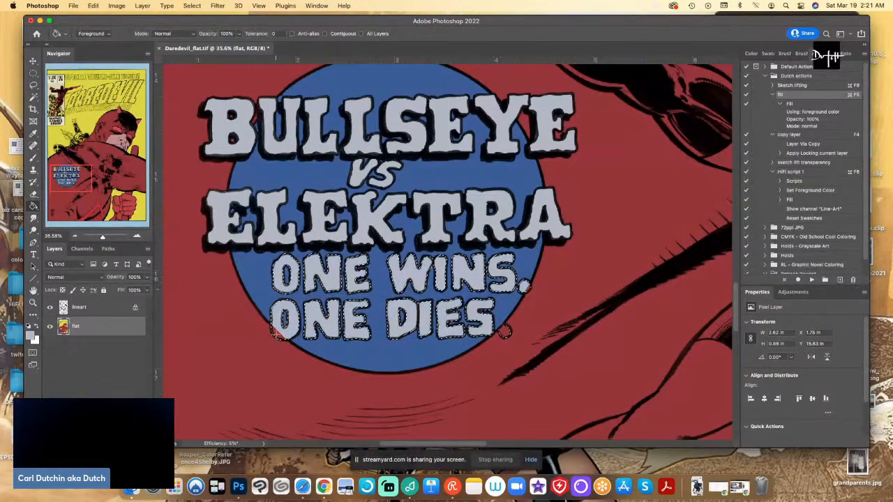
{"action": "left_click", "coordinate": [278, 333]}
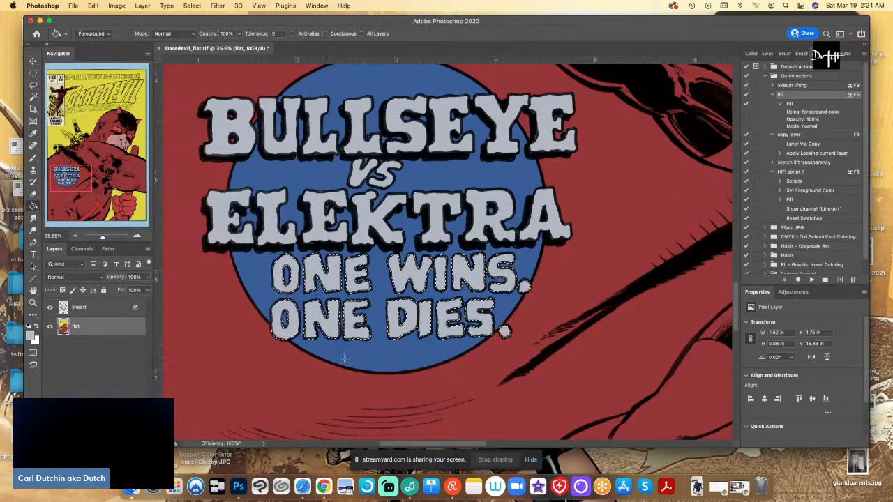
Sample the circle's blue, clear the selection, and lasso the small gap between the S and the period of "DIES."
{"action": "left_click", "coordinate": [437, 352], "text": "alt"}
{"action": "key", "text": "l"}
{"action": "key", "text": "ctrl+d"}
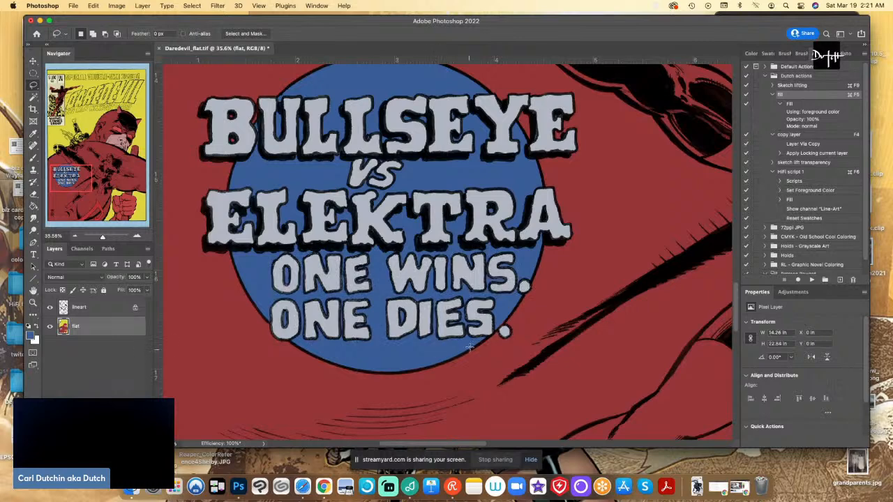
{"action": "left_click_drag", "start_coordinate": [502, 324], "coordinate": [507, 308]}
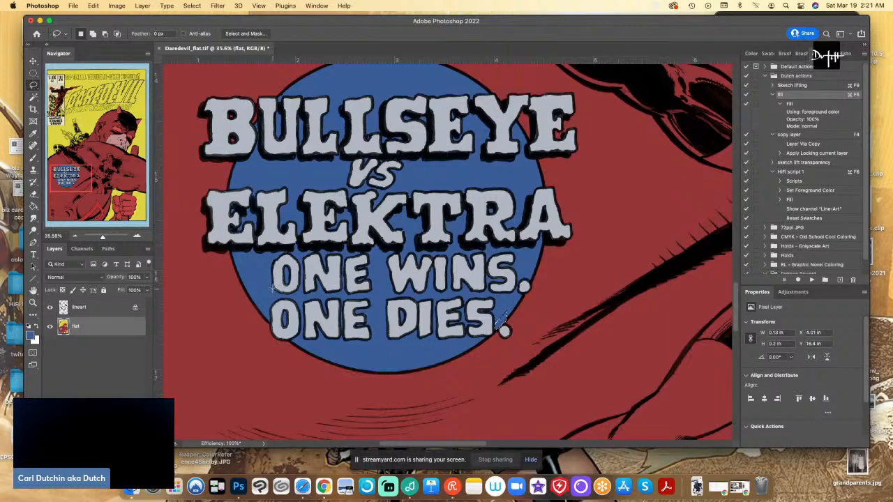
Lasso Bullseye's torso, legs and boots below the sai blade, fill them with blue, and deselect
{"action": "scroll", "coordinate": [283, 294], "scroll_direction": "down", "scroll_amount": 7}
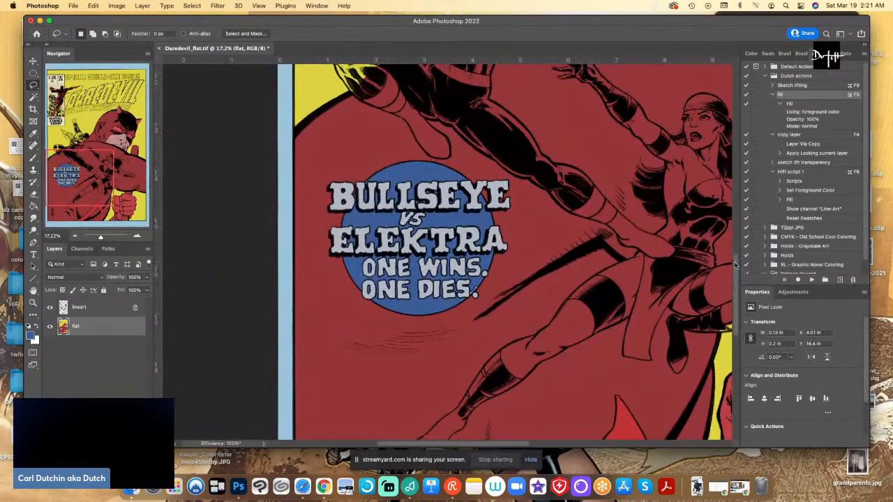
{"action": "left_click_drag", "start_coordinate": [734, 284], "coordinate": [734, 248]}
{"action": "key", "text": "i"}
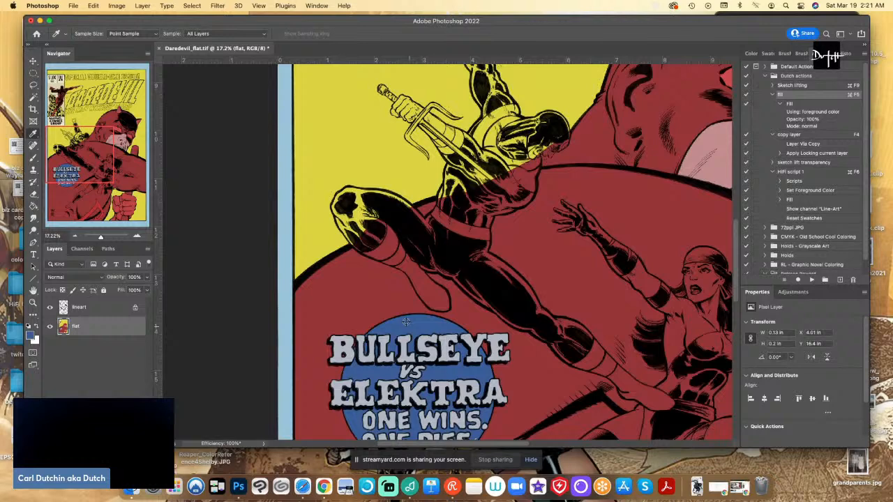
{"action": "left_click", "coordinate": [35, 334]}
{"action": "left_click", "coordinate": [235, 115]}
{"action": "key", "text": "l"}
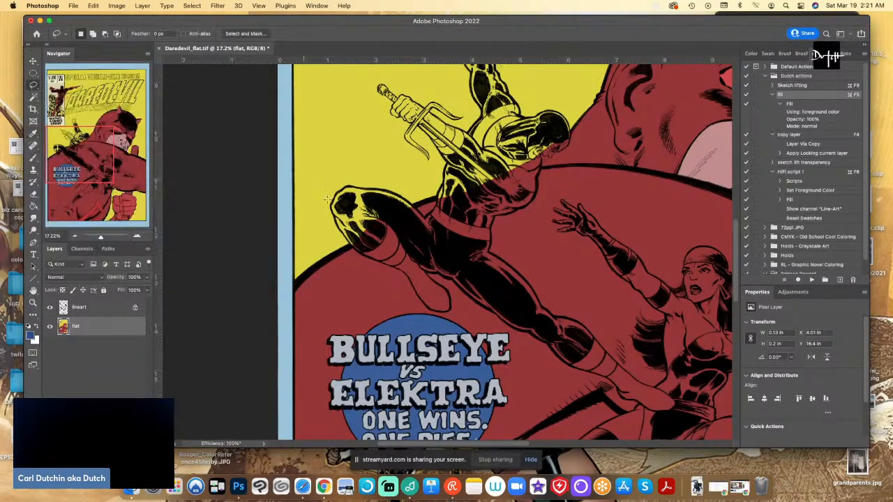
{"action": "scroll", "coordinate": [359, 253], "scroll_direction": "up", "scroll_amount": 3}
{"action": "left_click_drag", "start_coordinate": [329, 254], "coordinate": [300, 217]}
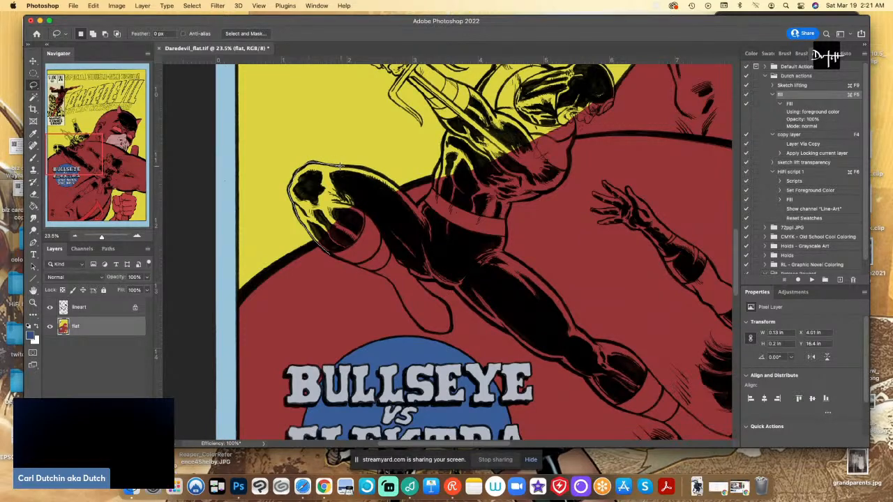
{"action": "mouse_move", "coordinate": [339, 166]}
{"action": "left_mouse_down"}
{"action": "mouse_move", "coordinate": [362, 165]}
{"action": "mouse_move", "coordinate": [415, 203]}
{"action": "mouse_move", "coordinate": [431, 189]}
{"action": "mouse_move", "coordinate": [445, 124]}
{"action": "mouse_move", "coordinate": [425, 92]}
{"action": "mouse_move", "coordinate": [411, 88]}
{"action": "mouse_move", "coordinate": [407, 60]}
{"action": "left_mouse_up"}
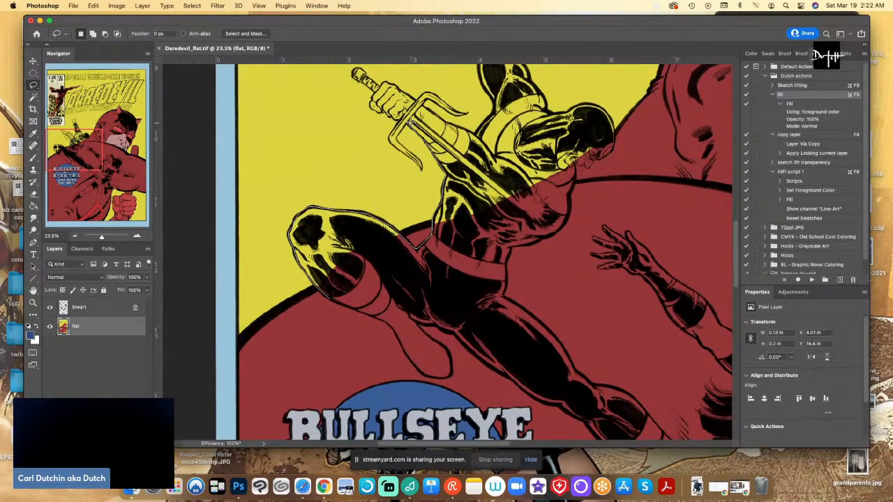
{"action": "mouse_move", "coordinate": [411, 121]}
{"action": "left_mouse_down"}
{"action": "mouse_move", "coordinate": [533, 220]}
{"action": "mouse_move", "coordinate": [549, 209]}
{"action": "mouse_move", "coordinate": [573, 220]}
{"action": "mouse_move", "coordinate": [556, 211]}
{"action": "mouse_move", "coordinate": [567, 213]}
{"action": "mouse_move", "coordinate": [557, 232]}
{"action": "mouse_move", "coordinate": [505, 248]}
{"action": "left_mouse_up"}
{"action": "mouse_move", "coordinate": [502, 295]}
{"action": "left_mouse_down"}
{"action": "mouse_move", "coordinate": [539, 319]}
{"action": "mouse_move", "coordinate": [576, 372]}
{"action": "left_mouse_up"}
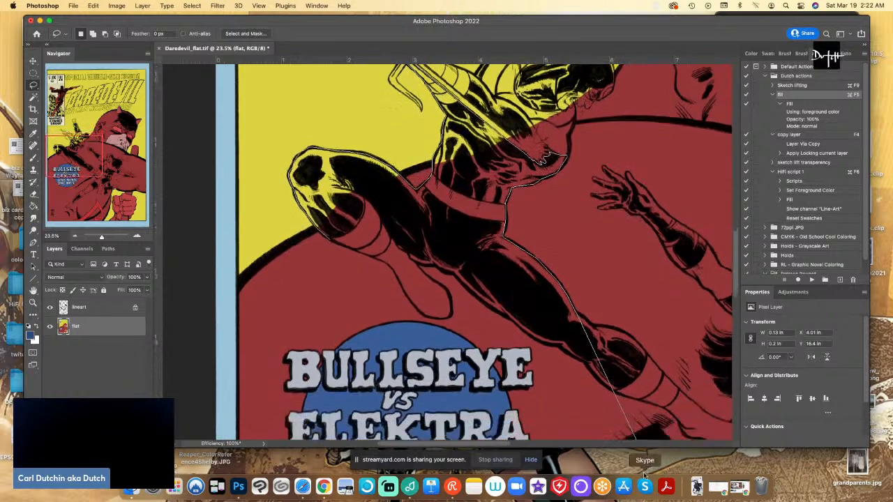
{"action": "mouse_move", "coordinate": [585, 286]}
{"action": "left_mouse_down"}
{"action": "mouse_move", "coordinate": [633, 317]}
{"action": "mouse_move", "coordinate": [753, 446]}
{"action": "mouse_move", "coordinate": [720, 449]}
{"action": "mouse_move", "coordinate": [578, 377]}
{"action": "mouse_move", "coordinate": [577, 350]}
{"action": "mouse_move", "coordinate": [653, 393]}
{"action": "mouse_move", "coordinate": [656, 406]}
{"action": "mouse_move", "coordinate": [635, 417]}
{"action": "mouse_move", "coordinate": [579, 394]}
{"action": "mouse_move", "coordinate": [570, 373]}
{"action": "mouse_move", "coordinate": [498, 340]}
{"action": "mouse_move", "coordinate": [482, 316]}
{"action": "mouse_move", "coordinate": [485, 323]}
{"action": "mouse_move", "coordinate": [420, 289]}
{"action": "mouse_move", "coordinate": [330, 222]}
{"action": "mouse_move", "coordinate": [311, 217]}
{"action": "mouse_move", "coordinate": [348, 256]}
{"action": "mouse_move", "coordinate": [350, 275]}
{"action": "mouse_move", "coordinate": [306, 255]}
{"action": "mouse_move", "coordinate": [284, 222]}
{"action": "mouse_move", "coordinate": [232, 198]}
{"action": "left_mouse_up"}
{"action": "key", "text": "g"}
{"action": "left_click", "coordinate": [188, 178]}
{"action": "key", "text": "l"}
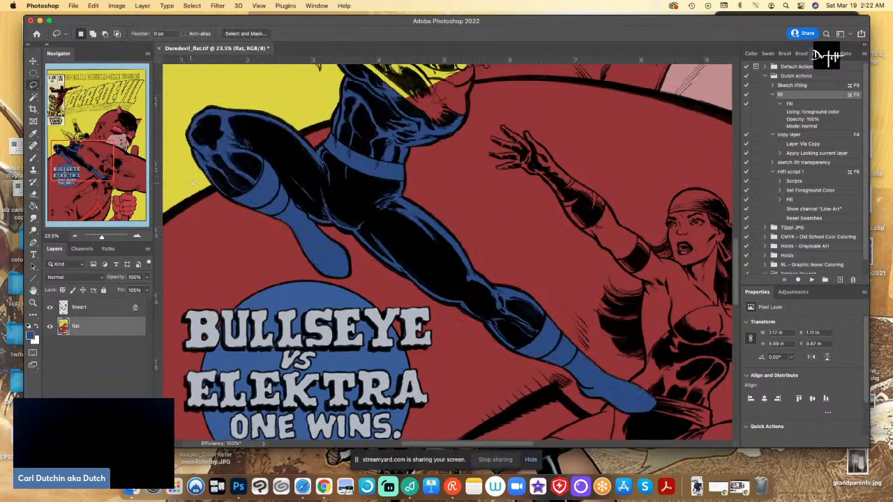
{"action": "key", "text": "ctrl+d"}
Lasso Bullseye's raised arm and the arm behind the sai, excluding the hands, fill them with blue, and deselect
{"action": "scroll", "coordinate": [737, 253], "scroll_direction": "up", "scroll_amount": 5}
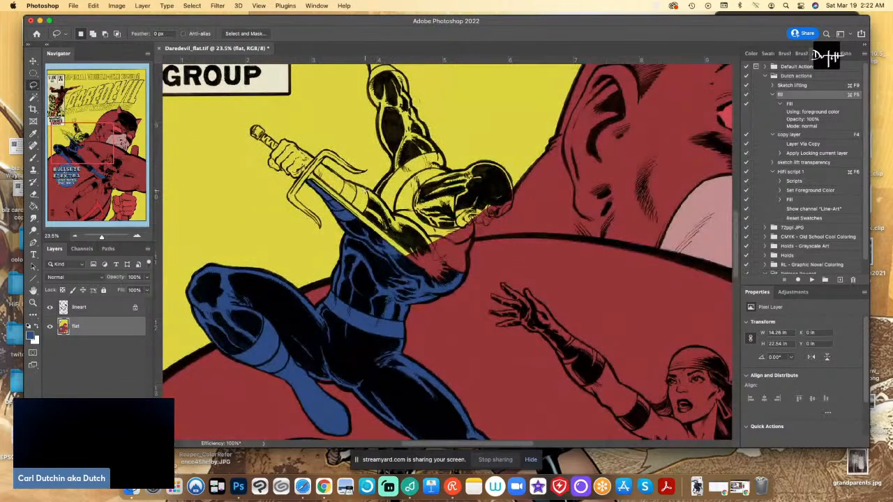
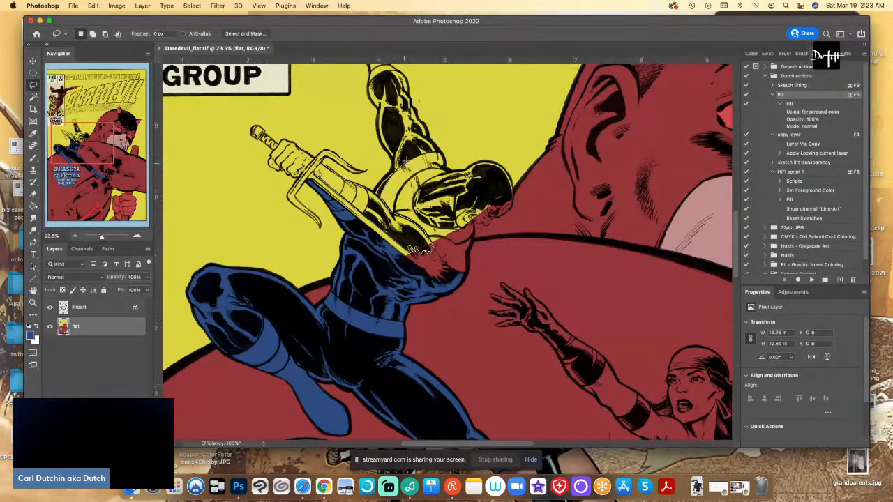
{"action": "mouse_move", "coordinate": [439, 153]}
{"action": "left_mouse_down"}
{"action": "mouse_move", "coordinate": [404, 70]}
{"action": "mouse_move", "coordinate": [315, 32]}
{"action": "mouse_move", "coordinate": [306, 47]}
{"action": "mouse_move", "coordinate": [393, 130]}
{"action": "left_mouse_up"}
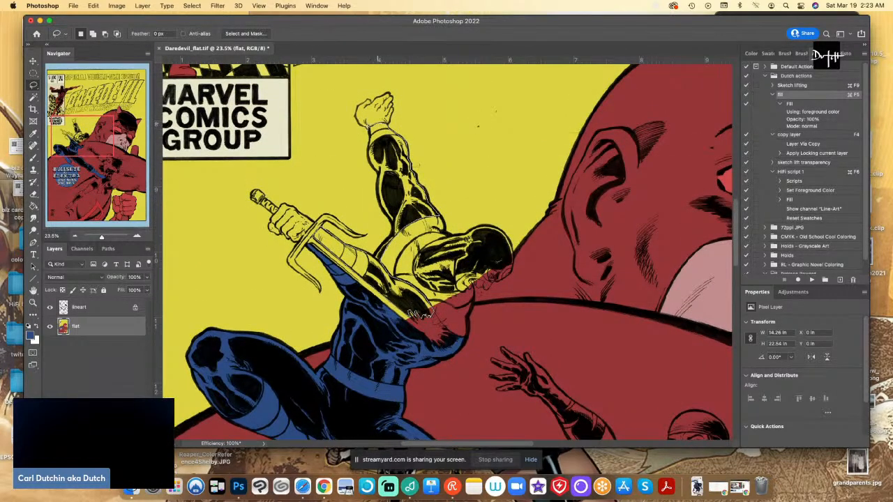
{"action": "mouse_move", "coordinate": [370, 129]}
{"action": "left_mouse_down"}
{"action": "mouse_move", "coordinate": [375, 211]}
{"action": "mouse_move", "coordinate": [392, 232]}
{"action": "mouse_move", "coordinate": [376, 253]}
{"action": "left_mouse_up"}
{"action": "left_click_drag", "start_coordinate": [418, 315], "coordinate": [411, 313]}
{"action": "key", "text": "g"}
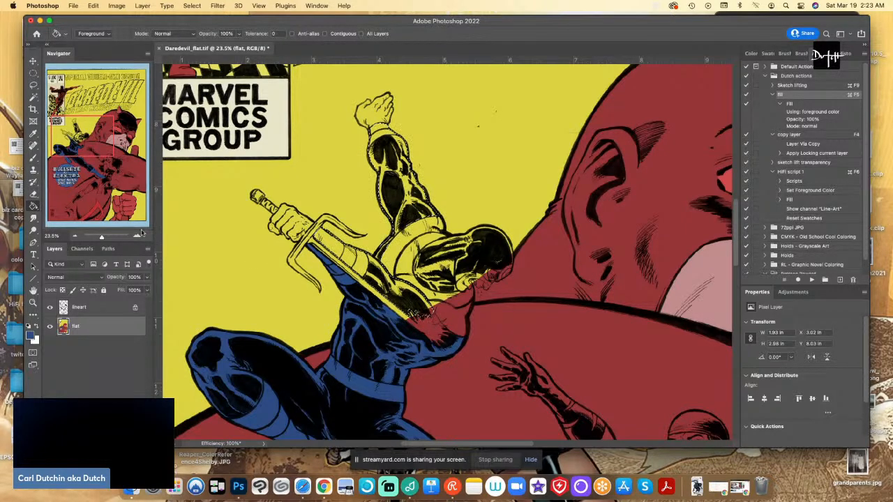
{"action": "key", "text": "alt+BackSpace"}
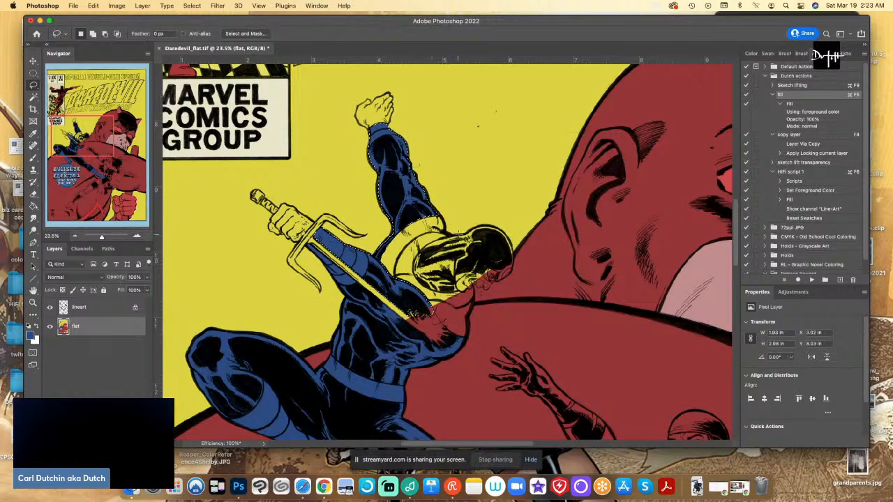
{"action": "key", "text": "super+d"}
Lasso Bullseye's masked head including the face, fill it with blue, and deselect
{"action": "left_click_drag", "start_coordinate": [495, 277], "coordinate": [513, 265]}
{"action": "mouse_move", "coordinate": [463, 233]}
{"action": "left_mouse_down"}
{"action": "mouse_move", "coordinate": [432, 244]}
{"action": "mouse_move", "coordinate": [418, 263]}
{"action": "mouse_move", "coordinate": [461, 279]}
{"action": "left_mouse_up"}
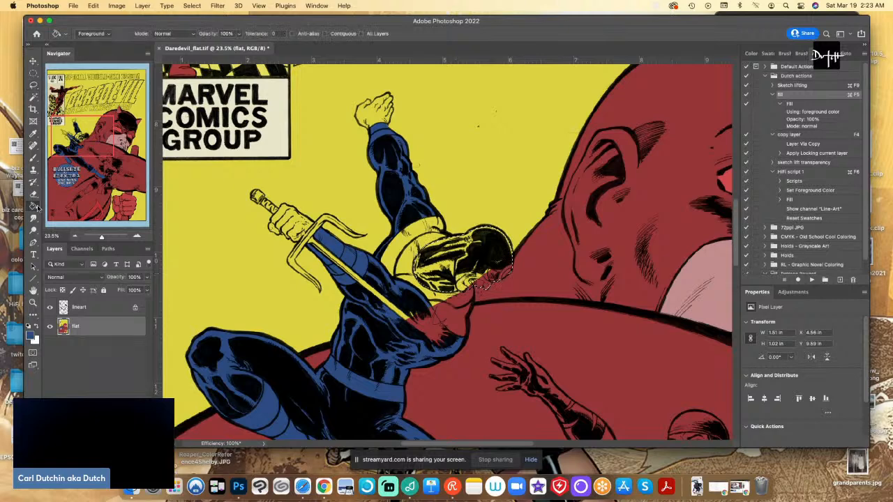
{"action": "key", "text": "super+F5"}
{"action": "key", "text": "super+d"}
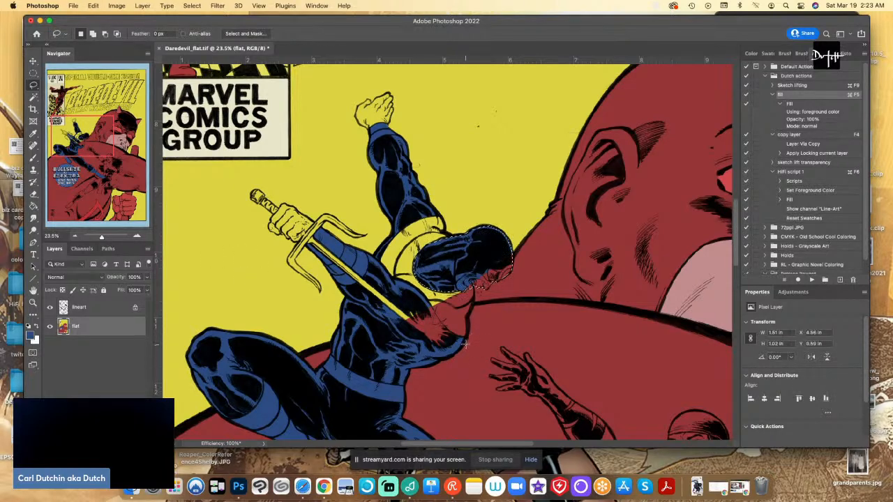
{"action": "key", "text": "super+shift+d"}
{"action": "key", "text": "g"}
{"action": "key", "text": "super+d"}
{"action": "key", "text": "l"}
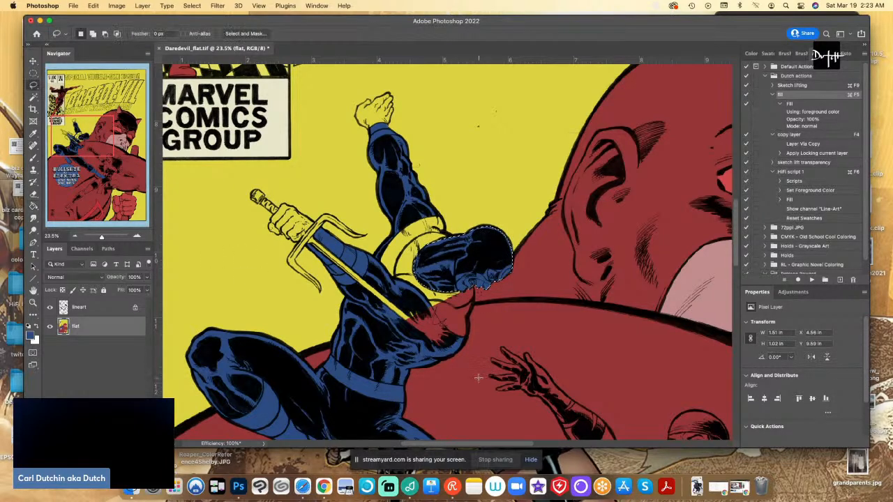
Lasso Bullseye's collar, shoulders and upper chest, and fill the remaining yellow and red areas with blue
{"action": "scroll", "coordinate": [479, 379], "scroll_direction": "up", "scroll_amount": 1}
{"action": "mouse_move", "coordinate": [442, 228]}
{"action": "left_mouse_down"}
{"action": "mouse_move", "coordinate": [425, 208]}
{"action": "mouse_move", "coordinate": [406, 208]}
{"action": "mouse_move", "coordinate": [369, 256]}
{"action": "mouse_move", "coordinate": [388, 301]}
{"action": "mouse_move", "coordinate": [417, 313]}
{"action": "mouse_move", "coordinate": [402, 309]}
{"action": "mouse_move", "coordinate": [402, 317]}
{"action": "mouse_move", "coordinate": [437, 360]}
{"action": "mouse_move", "coordinate": [469, 344]}
{"action": "mouse_move", "coordinate": [475, 296]}
{"action": "mouse_move", "coordinate": [476, 307]}
{"action": "mouse_move", "coordinate": [454, 236]}
{"action": "left_mouse_up"}
{"action": "key", "text": "g"}
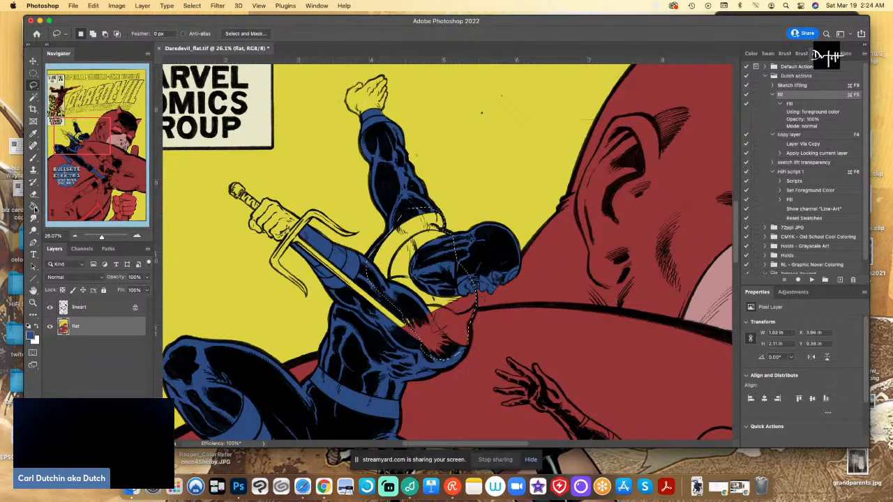
{"action": "left_click", "coordinate": [253, 274]}
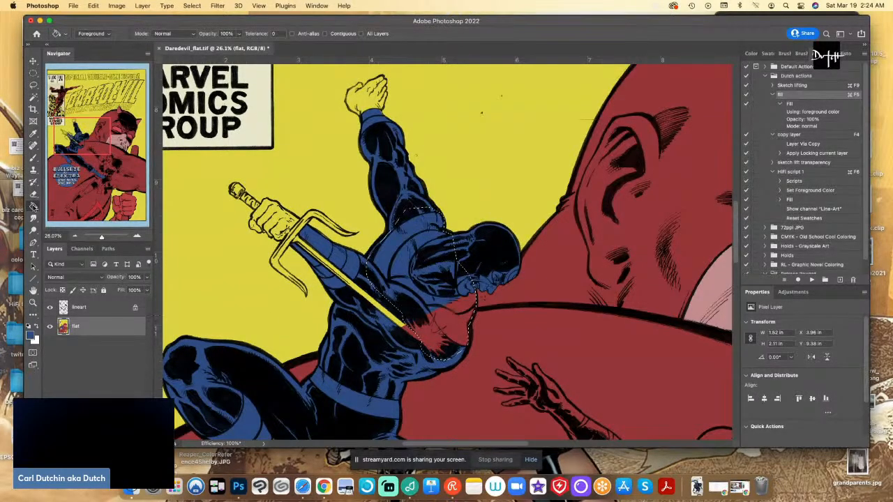
{"action": "left_click", "coordinate": [448, 316]}
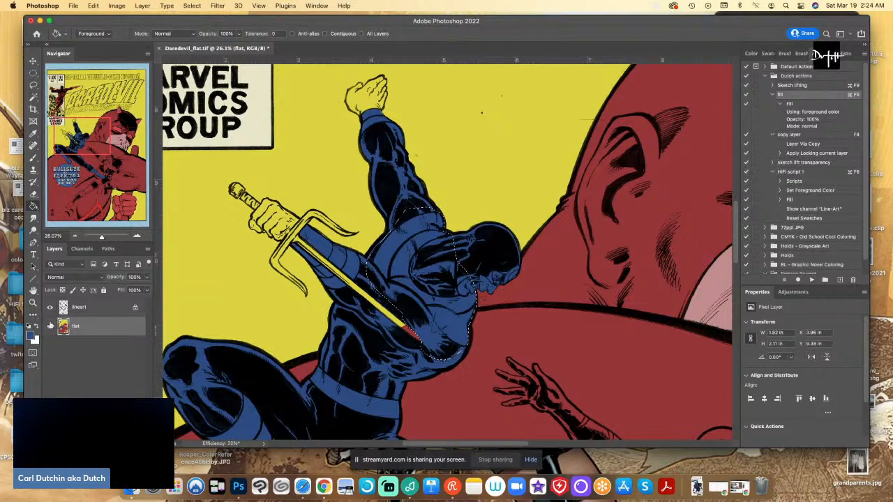
Toggle the flat layer's visibility and hide the lineart layer to inspect the flat colors on Bullseye
{"action": "left_click", "coordinate": [50, 325]}
{"action": "left_click", "coordinate": [49, 326]}
{"action": "left_click", "coordinate": [50, 307]}
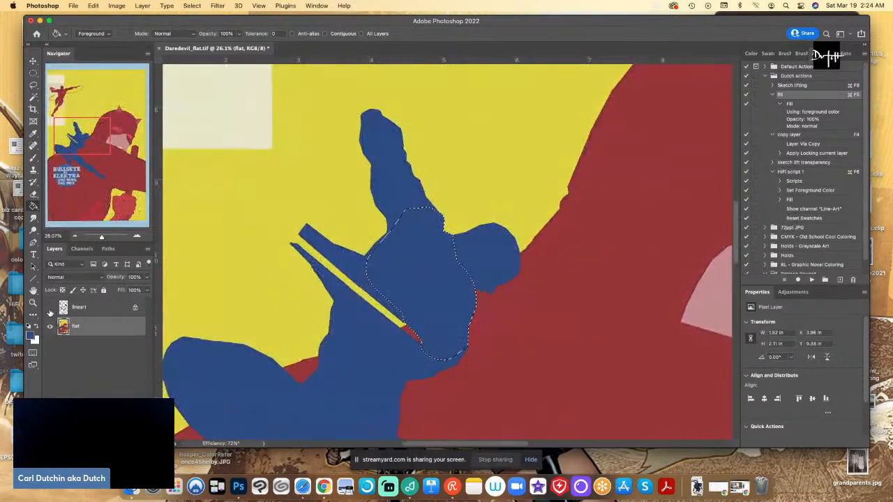
Show the lineart layer again, clear the selection, and set the foreground color to the pale gray-blue 9faabb
{"action": "key", "text": "super+minus"}
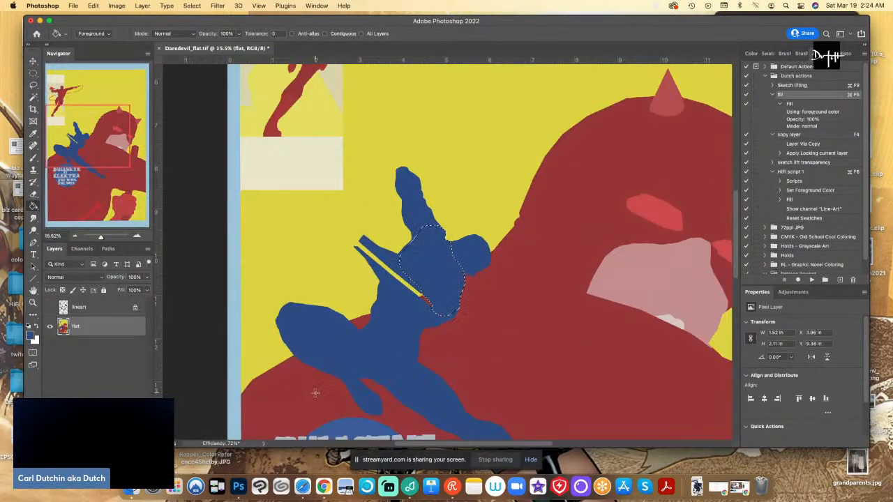
{"action": "left_click", "coordinate": [50, 307]}
{"action": "key", "text": "l"}
{"action": "key", "text": "super+d"}
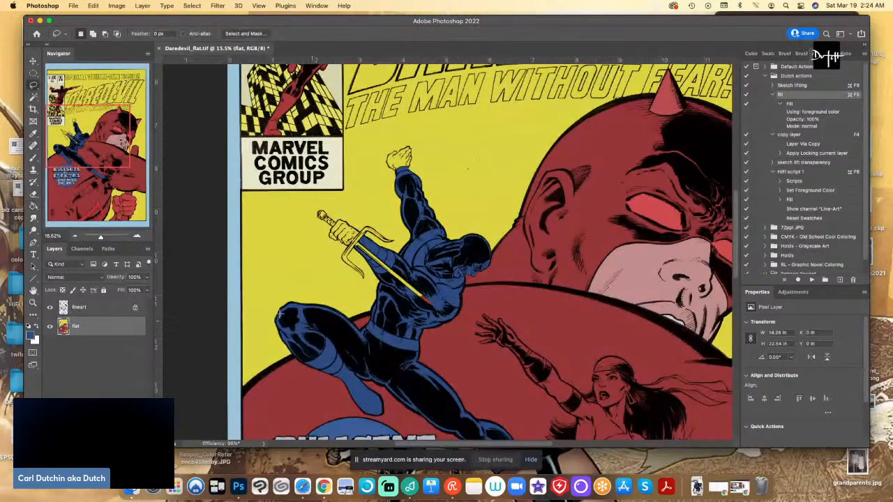
{"action": "left_click", "coordinate": [30, 332]}
{"action": "left_click", "coordinate": [46, 151]}
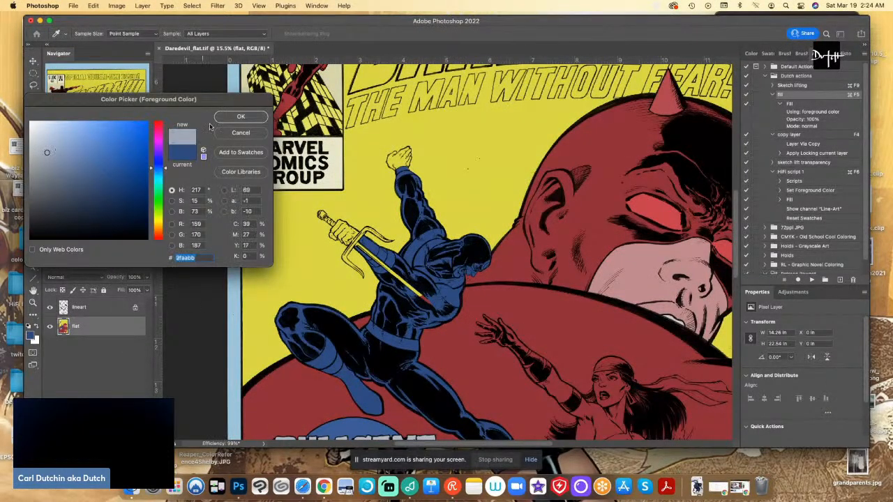
{"action": "left_click", "coordinate": [237, 117]}
Lasso Bullseye's collar, shoulder, upper chest and the sai arm's glove cuff, fill them with pale gray-blue, and deselect
{"action": "scroll", "coordinate": [369, 266], "scroll_direction": "up", "scroll_amount": 5}
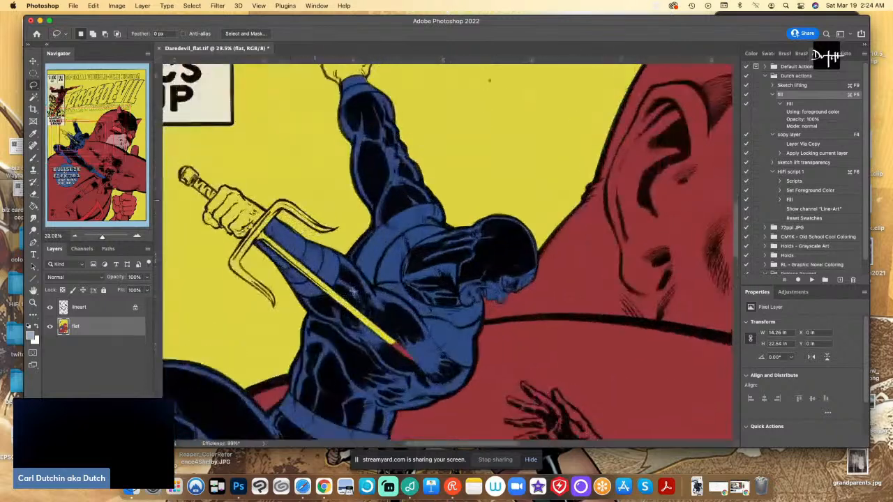
{"action": "left_click_drag", "start_coordinate": [356, 264], "coordinate": [389, 219]}
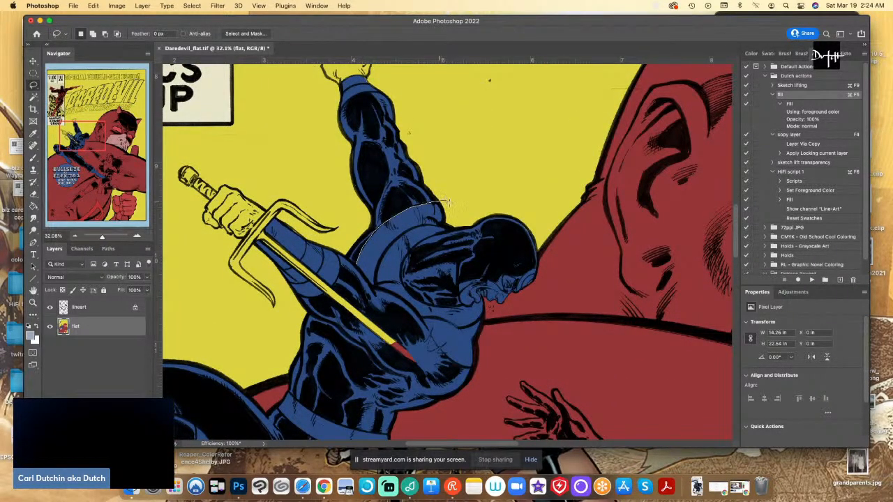
{"action": "mouse_move", "coordinate": [448, 202]}
{"action": "left_mouse_down"}
{"action": "mouse_move", "coordinate": [426, 214]}
{"action": "mouse_move", "coordinate": [452, 228]}
{"action": "mouse_move", "coordinate": [424, 235]}
{"action": "mouse_move", "coordinate": [402, 267]}
{"action": "mouse_move", "coordinate": [408, 291]}
{"action": "mouse_move", "coordinate": [443, 305]}
{"action": "left_mouse_up"}
{"action": "mouse_move", "coordinate": [481, 318]}
{"action": "left_mouse_down"}
{"action": "mouse_move", "coordinate": [450, 327]}
{"action": "mouse_move", "coordinate": [474, 311]}
{"action": "mouse_move", "coordinate": [493, 322]}
{"action": "mouse_move", "coordinate": [477, 372]}
{"action": "mouse_move", "coordinate": [449, 359]}
{"action": "mouse_move", "coordinate": [410, 306]}
{"action": "mouse_move", "coordinate": [375, 289]}
{"action": "mouse_move", "coordinate": [335, 251]}
{"action": "mouse_move", "coordinate": [337, 283]}
{"action": "mouse_move", "coordinate": [306, 300]}
{"action": "mouse_move", "coordinate": [249, 259]}
{"action": "mouse_move", "coordinate": [232, 203]}
{"action": "mouse_move", "coordinate": [310, 202]}
{"action": "left_mouse_up"}
{"action": "key", "text": "g"}
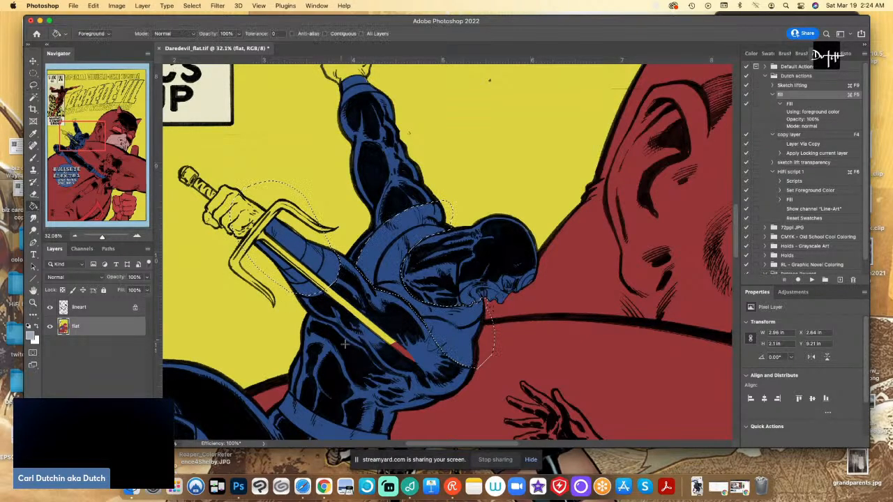
{"action": "left_click", "coordinate": [344, 343]}
{"action": "key", "text": "l"}
{"action": "key", "text": "super+d"}
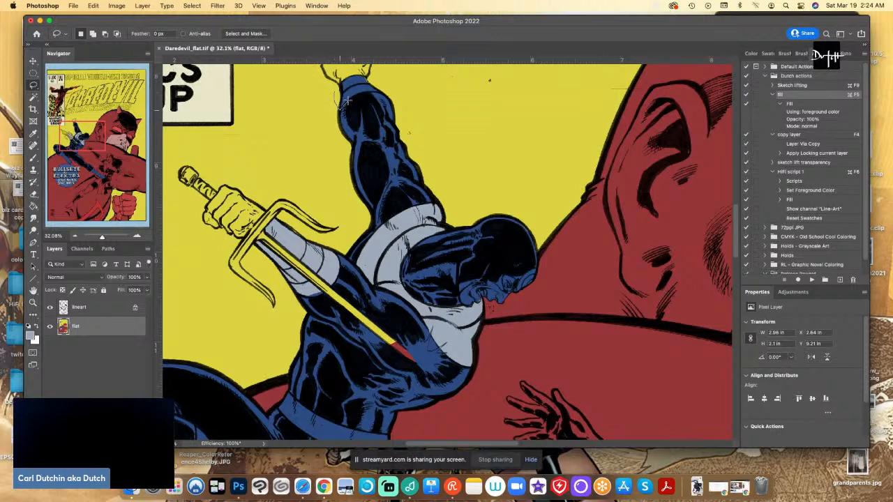
Lasso the glove cuff at the wrist of Bullseye's raised arm, fill it with pale gray-blue, and deselect
{"action": "mouse_move", "coordinate": [348, 101]}
{"action": "left_mouse_down"}
{"action": "mouse_move", "coordinate": [323, 35]}
{"action": "mouse_move", "coordinate": [359, 145]}
{"action": "mouse_move", "coordinate": [384, 144]}
{"action": "mouse_move", "coordinate": [385, 128]}
{"action": "mouse_move", "coordinate": [373, 108]}
{"action": "mouse_move", "coordinate": [328, 144]}
{"action": "left_mouse_up"}
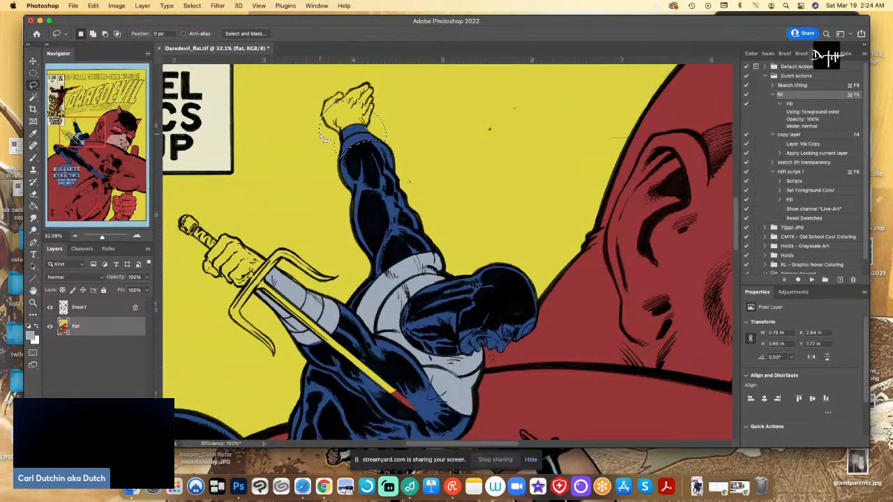
{"action": "key", "text": "F5"}
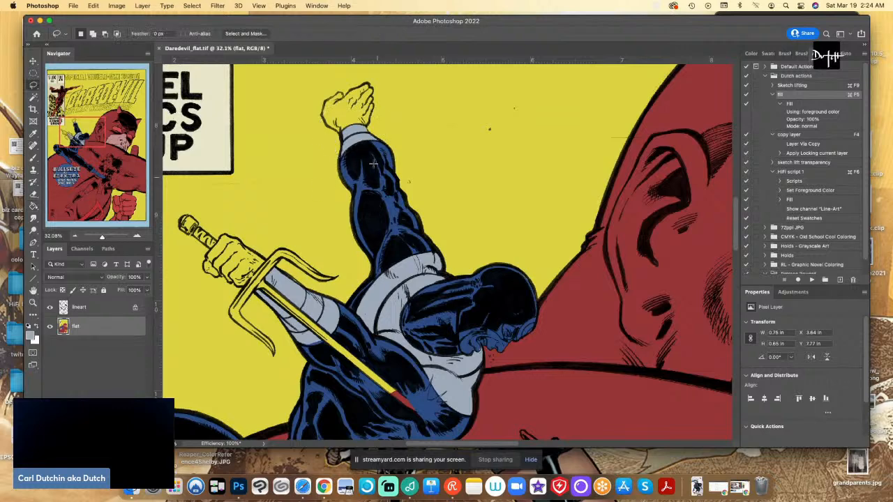
{"action": "key", "text": "super+d"}
{"action": "left_click_drag", "start_coordinate": [367, 130], "coordinate": [365, 132]}
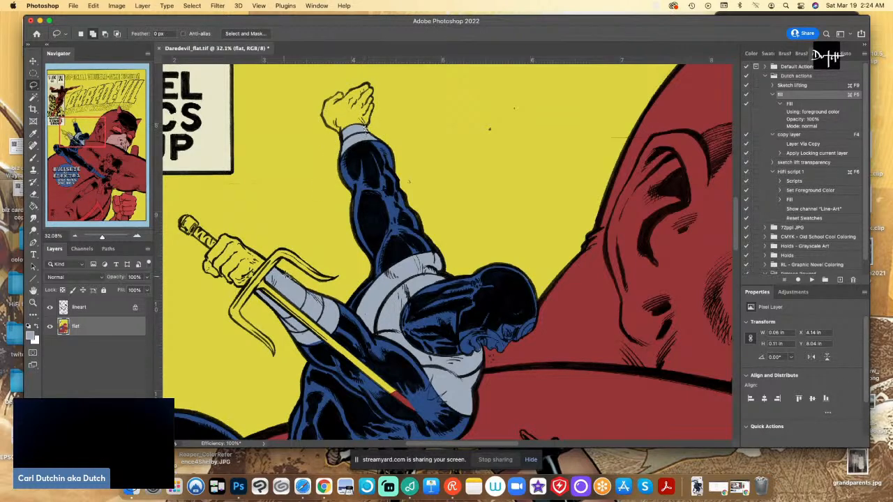
{"action": "mouse_move", "coordinate": [284, 274]}
{"action": "left_mouse_down"}
{"action": "mouse_move", "coordinate": [302, 293]}
{"action": "mouse_move", "coordinate": [284, 279]}
{"action": "left_mouse_up"}
{"action": "key", "text": "i"}
{"action": "left_click", "coordinate": [465, 347]}
{"action": "key", "text": "l"}
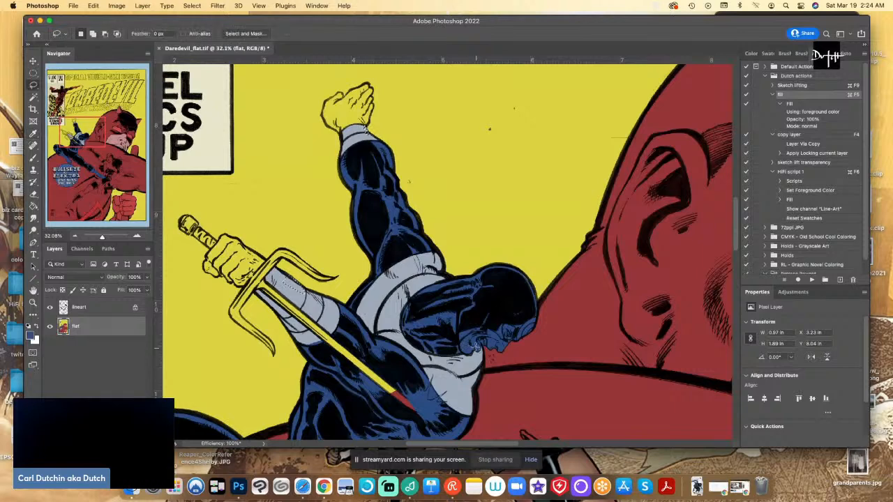
{"action": "left_click_drag", "start_coordinate": [475, 348], "coordinate": [477, 342]}
{"action": "left_click_drag", "start_coordinate": [528, 333], "coordinate": [534, 325]}
Sample the pale gray-blue, lasso the target emblem on Bullseye's forehead, and fill it with that color
{"action": "key", "text": "i"}
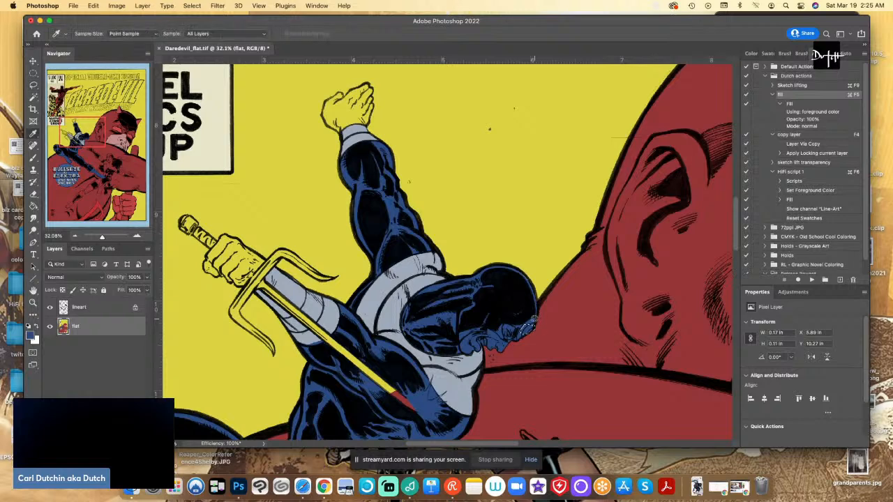
{"action": "left_click", "coordinate": [497, 341]}
{"action": "key", "text": "l"}
{"action": "left_click", "coordinate": [532, 325]}
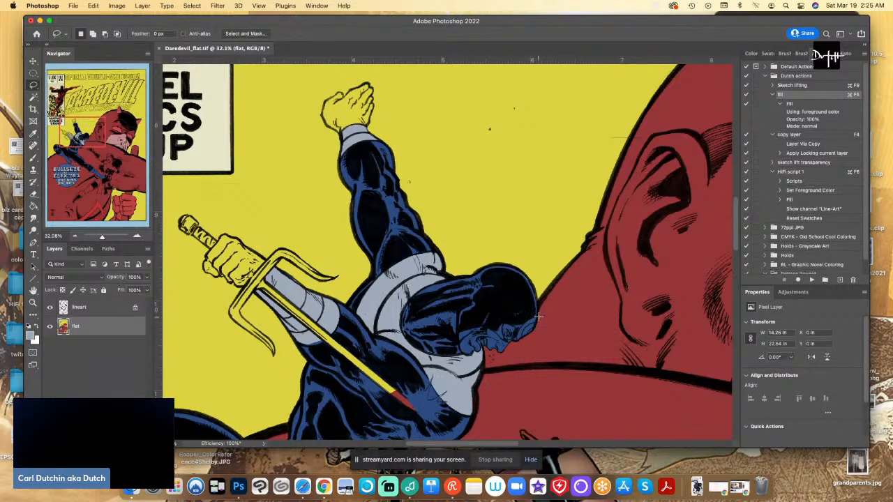
{"action": "mouse_move", "coordinate": [520, 325]}
{"action": "left_mouse_down"}
{"action": "mouse_move", "coordinate": [514, 338]}
{"action": "mouse_move", "coordinate": [537, 345]}
{"action": "mouse_move", "coordinate": [545, 322]}
{"action": "mouse_move", "coordinate": [532, 321]}
{"action": "left_mouse_up"}
{"action": "key", "text": "g"}
{"action": "key", "text": "l"}
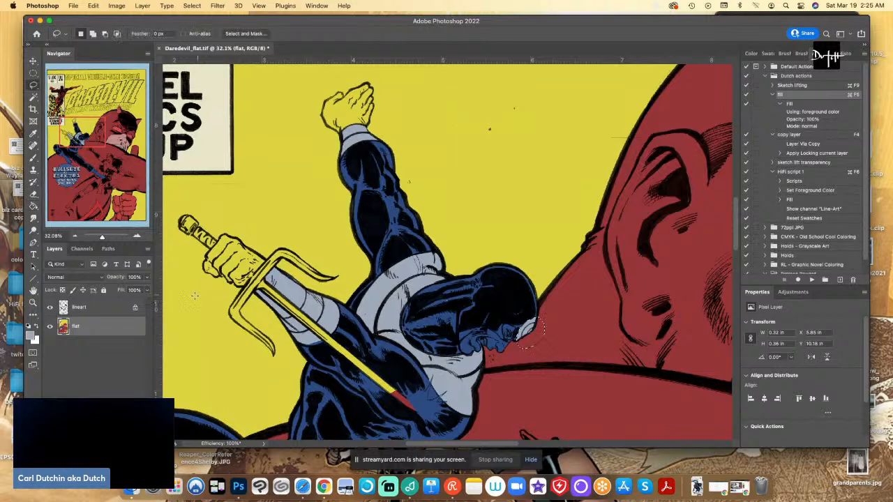
Sample Daredevil's red and adjust it to the tan skin tone b38569 as the foreground color
{"action": "key", "text": "i"}
{"action": "left_click", "coordinate": [561, 304]}
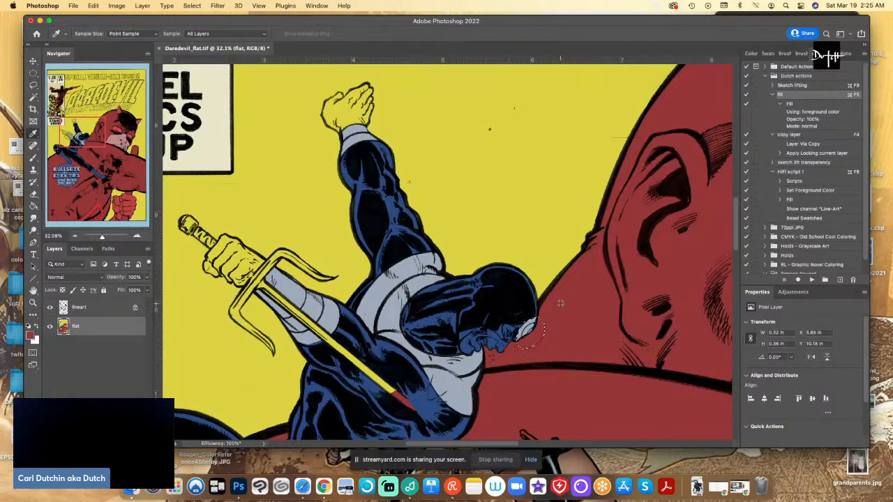
{"action": "left_click", "coordinate": [31, 335]}
{"action": "left_click_drag", "start_coordinate": [157, 236], "coordinate": [158, 231]}
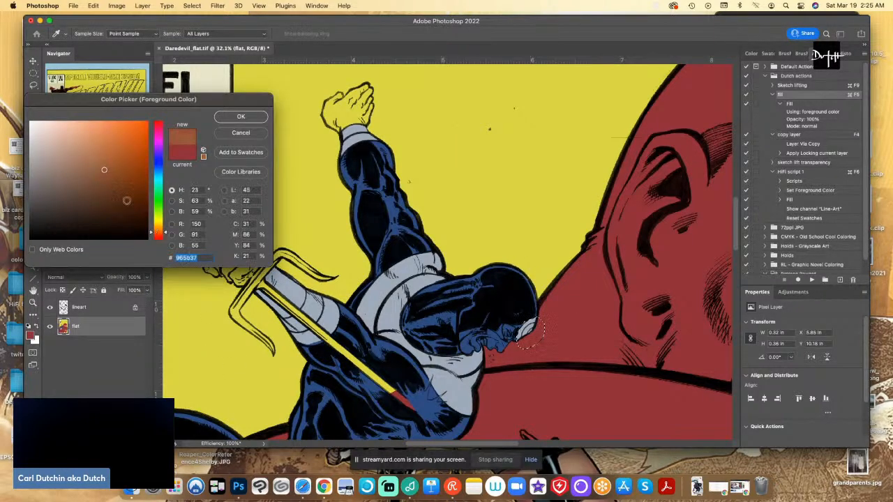
{"action": "left_click", "coordinate": [68, 153]}
{"action": "left_click_drag", "start_coordinate": [71, 152], "coordinate": [81, 155]}
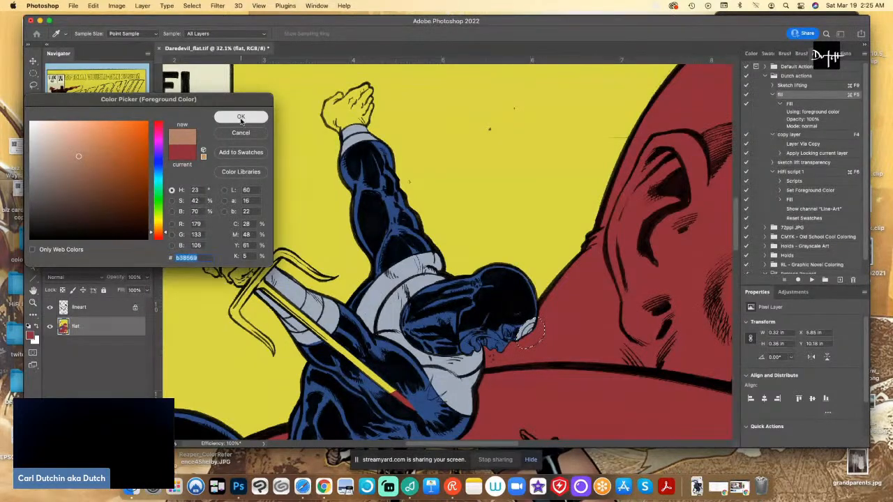
{"action": "left_click", "coordinate": [240, 116]}
{"action": "key", "text": "l"}
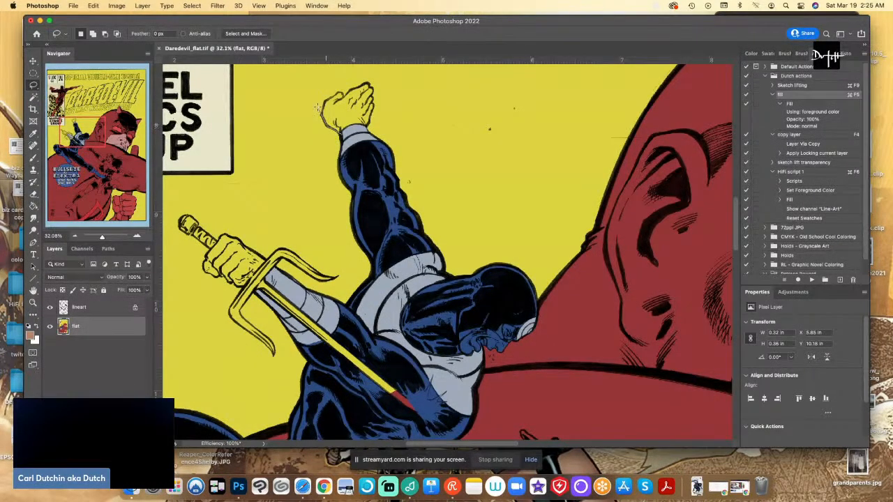
Lasso Bullseye's raised hand above the cuff and fill it with the tan skin tone
{"action": "scroll", "coordinate": [323, 98], "scroll_direction": "up", "scroll_amount": 3}
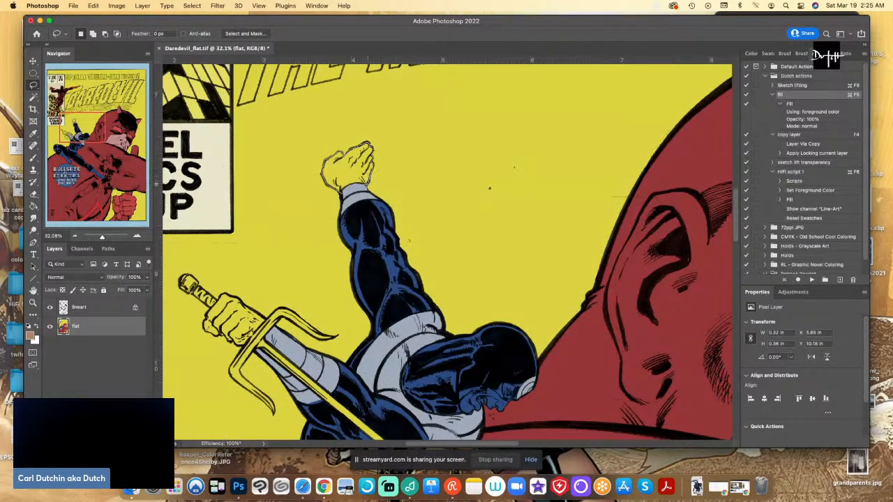
{"action": "left_click_drag", "start_coordinate": [352, 206], "coordinate": [350, 203]}
{"action": "key", "text": "super+F5"}
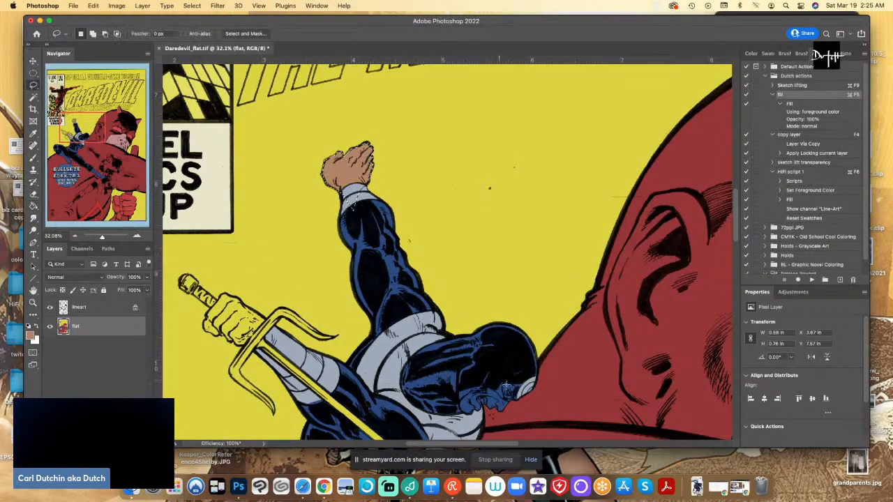
{"action": "scroll", "coordinate": [509, 432], "scroll_direction": "up", "scroll_amount": 3}
{"action": "scroll", "coordinate": [505, 298], "scroll_direction": "down", "scroll_amount": 3}
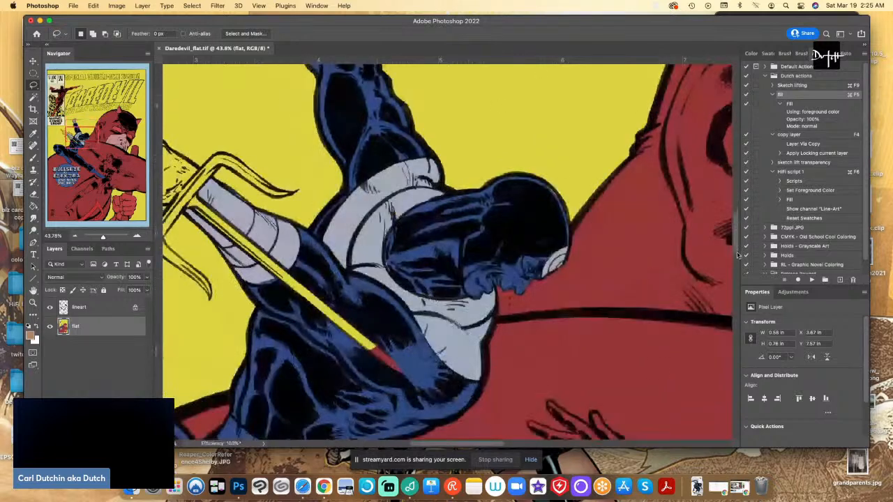
{"action": "scroll", "coordinate": [505, 298], "scroll_direction": "up", "scroll_amount": 2}
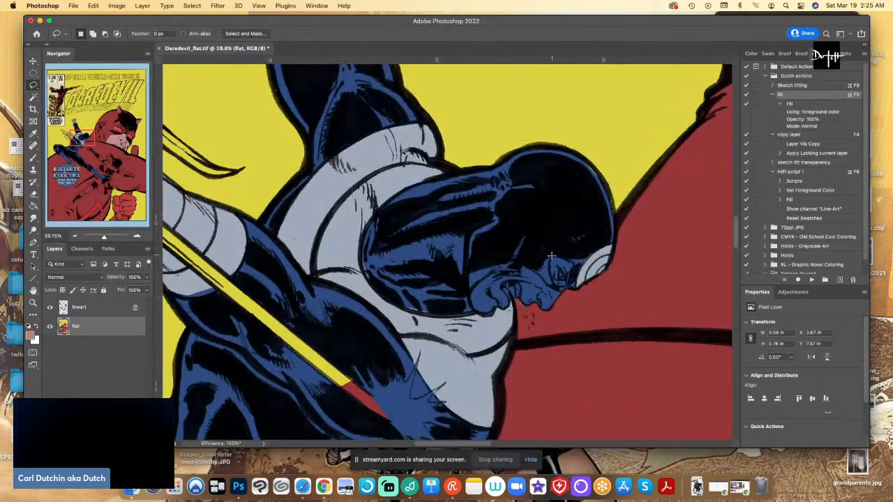
Lasso the eye opening and exposed lower face of the masked villain and fill them with the skin tone
{"action": "mouse_move", "coordinate": [549, 264]}
{"action": "left_mouse_down"}
{"action": "mouse_move", "coordinate": [551, 280]}
{"action": "mouse_move", "coordinate": [574, 273]}
{"action": "mouse_move", "coordinate": [576, 261]}
{"action": "mouse_move", "coordinate": [558, 254]}
{"action": "mouse_move", "coordinate": [549, 265]}
{"action": "left_mouse_up"}
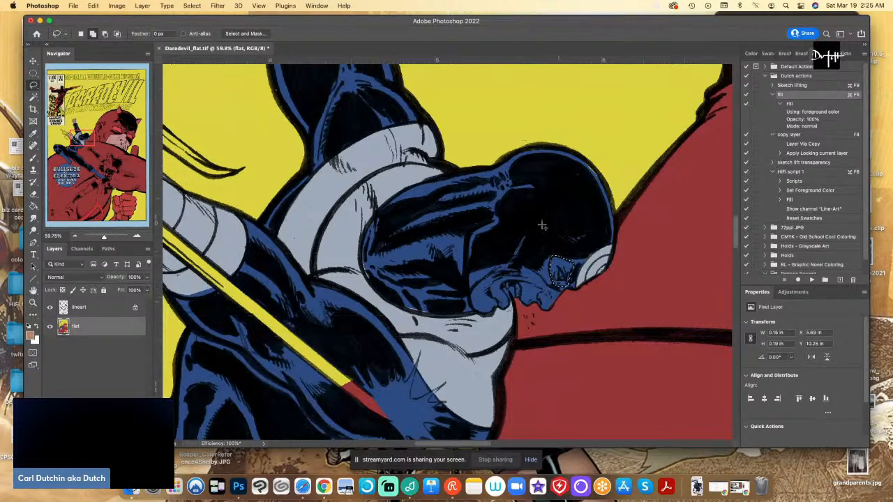
{"action": "mouse_move", "coordinate": [565, 294]}
{"action": "left_mouse_down"}
{"action": "mouse_move", "coordinate": [517, 261]}
{"action": "mouse_move", "coordinate": [464, 278]}
{"action": "mouse_move", "coordinate": [472, 274]}
{"action": "mouse_move", "coordinate": [471, 305]}
{"action": "mouse_move", "coordinate": [486, 323]}
{"action": "mouse_move", "coordinate": [550, 332]}
{"action": "mouse_move", "coordinate": [567, 296]}
{"action": "left_mouse_up"}
{"action": "key", "text": "g"}
{"action": "key", "text": "super+F5"}
Sample the costume blue and fill lassoed areas along the cowl's lower edge, crown and cheek, clearing the selection
{"action": "key", "text": "i"}
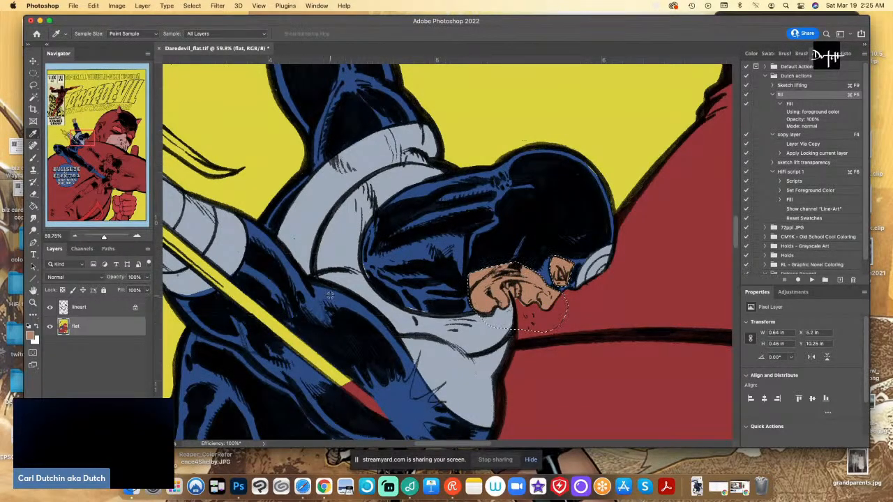
{"action": "left_click", "coordinate": [360, 267]}
{"action": "key", "text": "l"}
{"action": "mouse_move", "coordinate": [362, 255]}
{"action": "left_mouse_down"}
{"action": "mouse_move", "coordinate": [369, 286]}
{"action": "mouse_move", "coordinate": [401, 307]}
{"action": "mouse_move", "coordinate": [453, 308]}
{"action": "mouse_move", "coordinate": [419, 254]}
{"action": "left_mouse_up"}
{"action": "left_click_drag", "start_coordinate": [584, 163], "coordinate": [576, 172]}
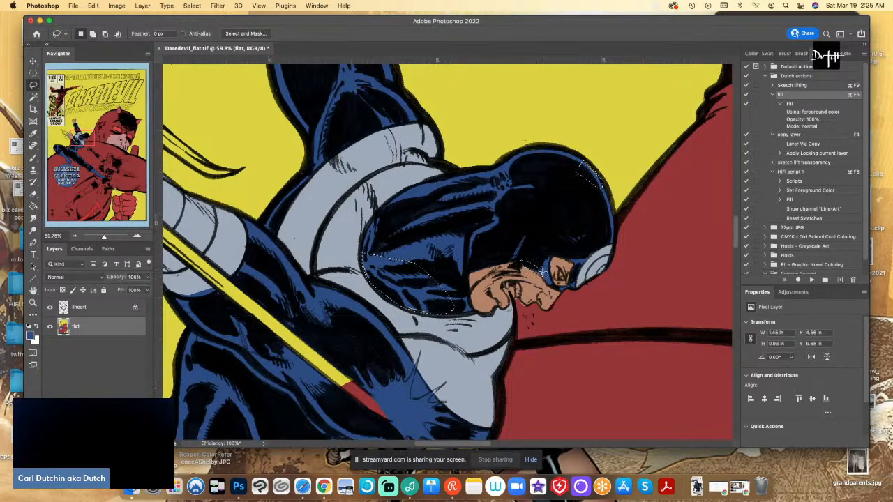
{"action": "key", "text": "super+d"}
Sample the background red and fill lassoed gaps beneath the villain's open mouth and beside the forehead emblem
{"action": "key", "text": "i"}
{"action": "left_click", "coordinate": [526, 315]}
{"action": "key", "text": "l"}
{"action": "left_click_drag", "start_coordinate": [516, 299], "coordinate": [522, 312]}
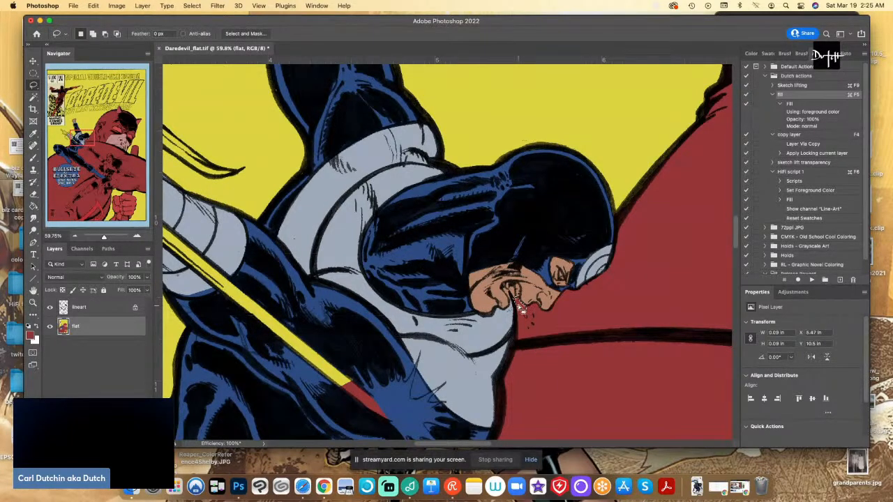
{"action": "key", "text": "super+d"}
{"action": "key", "text": "i"}
{"action": "left_click", "coordinate": [610, 294]}
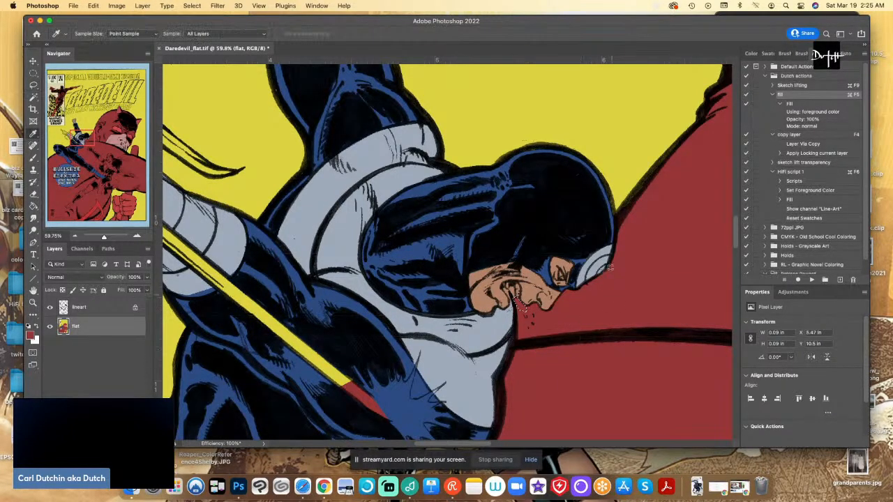
{"action": "key", "text": "l"}
{"action": "left_click_drag", "start_coordinate": [610, 269], "coordinate": [617, 257]}
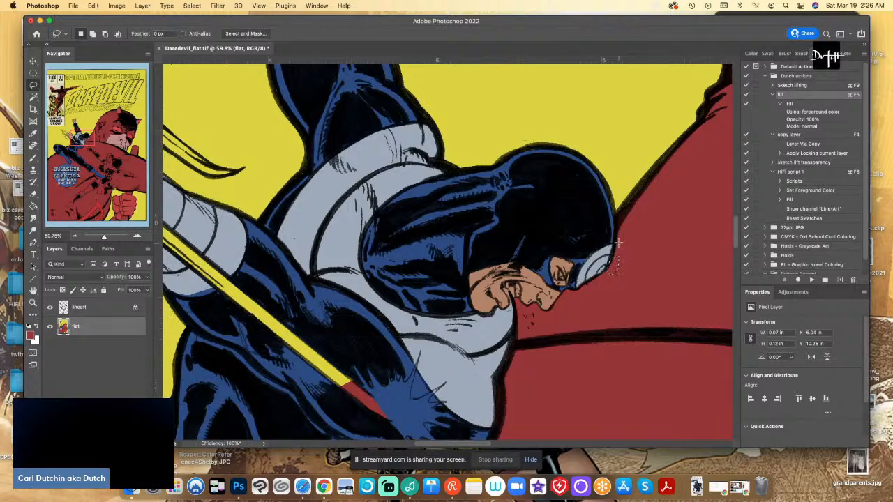
Derive a lighter blue, #728bb5, from the costume color and fill a spit drop below the mouth with it
{"action": "key", "text": "i"}
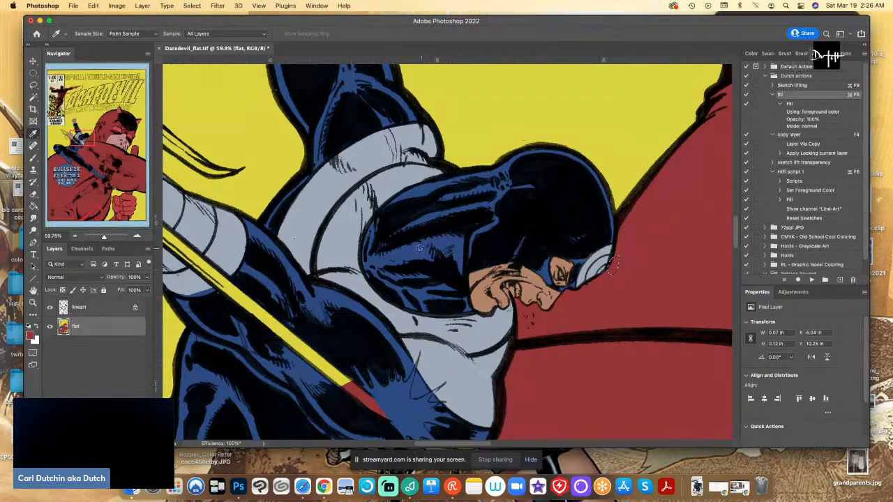
{"action": "left_click", "coordinate": [419, 249]}
{"action": "left_click", "coordinate": [30, 334]}
{"action": "left_click", "coordinate": [72, 155]}
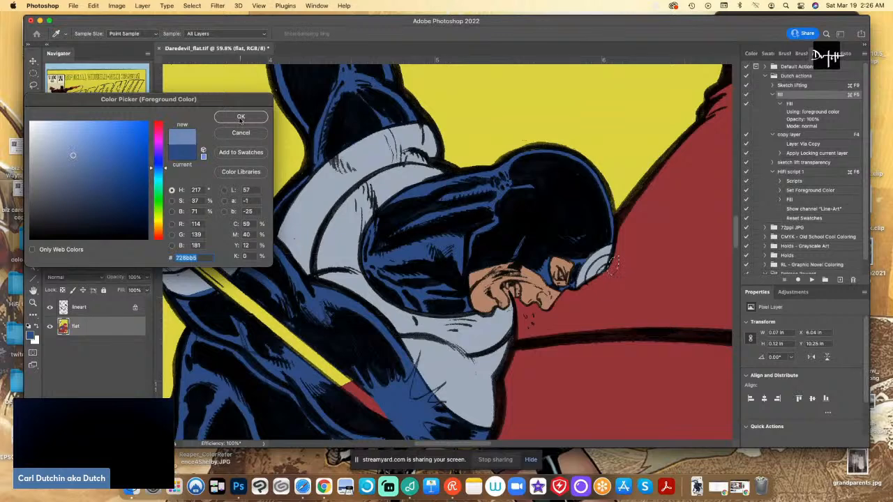
{"action": "left_click", "coordinate": [240, 117]}
{"action": "key", "text": "l"}
{"action": "scroll", "coordinate": [579, 362], "scroll_direction": "up", "scroll_amount": 5}
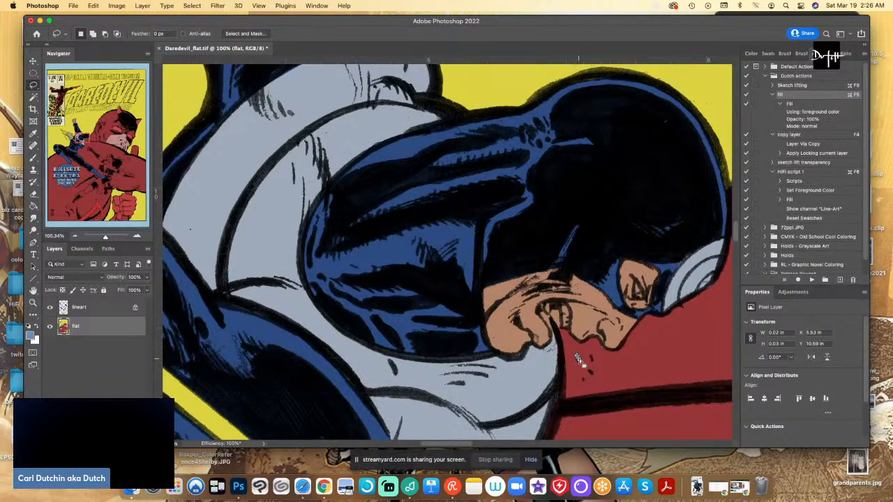
Sample the background red and fill the small lassoed area under the villain's nose
{"action": "key", "text": "i"}
{"action": "left_click", "coordinate": [608, 366]}
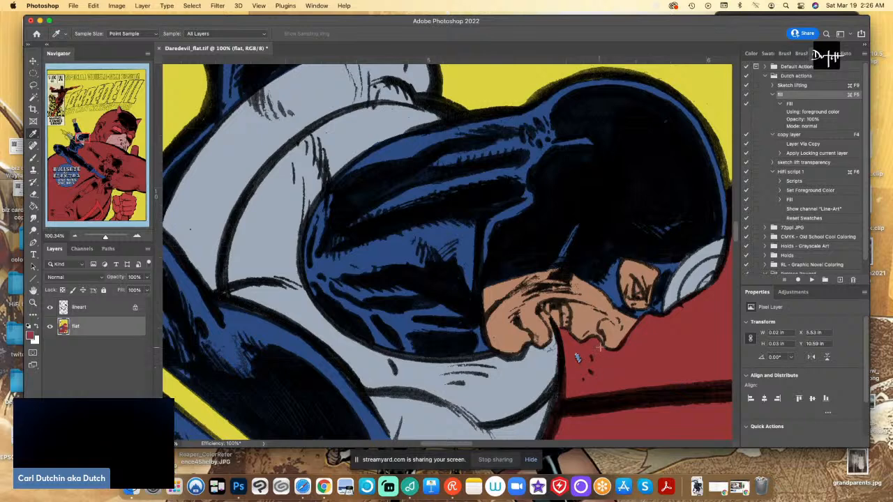
{"action": "key", "text": "l"}
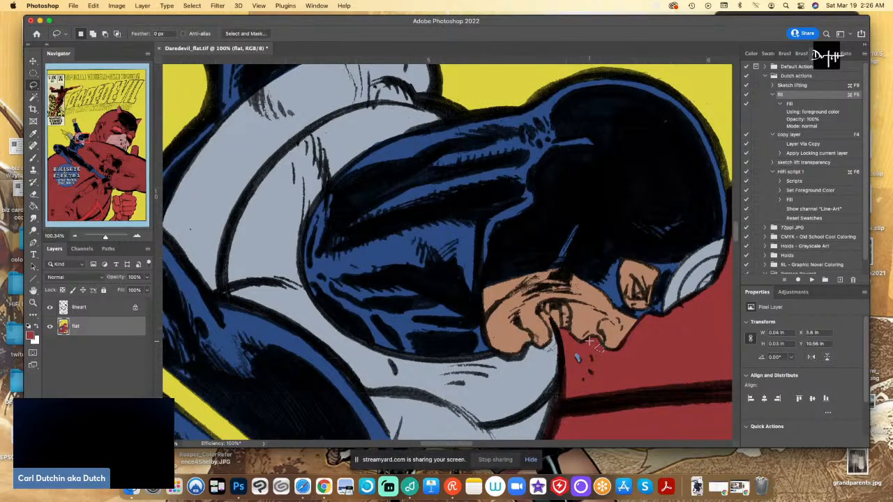
Choose a light blue-grey based on the costume grey and fill the villain's teeth and eye with it
{"action": "key", "text": "i"}
{"action": "left_click", "coordinate": [272, 251]}
{"action": "left_click", "coordinate": [29, 336]}
{"action": "left_click", "coordinate": [44, 149]}
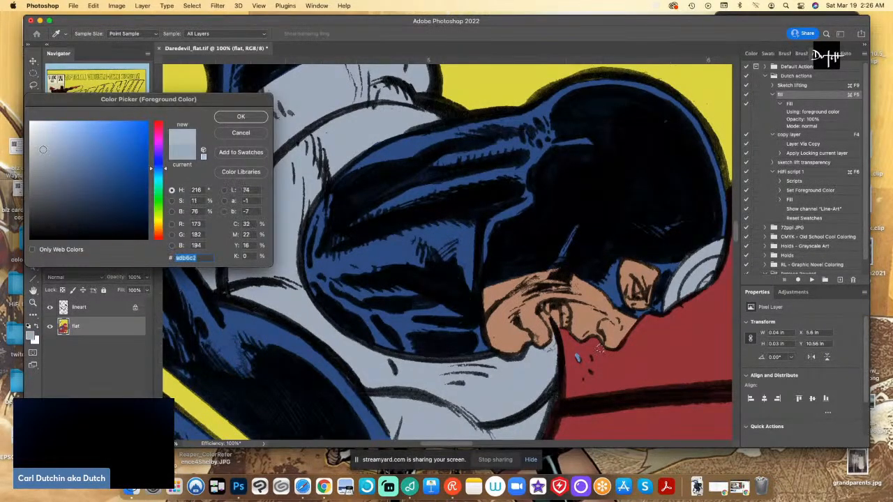
{"action": "left_click", "coordinate": [240, 117]}
{"action": "key", "text": "l"}
{"action": "mouse_move", "coordinate": [566, 332]}
{"action": "left_mouse_down"}
{"action": "mouse_move", "coordinate": [555, 303]}
{"action": "mouse_move", "coordinate": [565, 334]}
{"action": "left_mouse_up"}
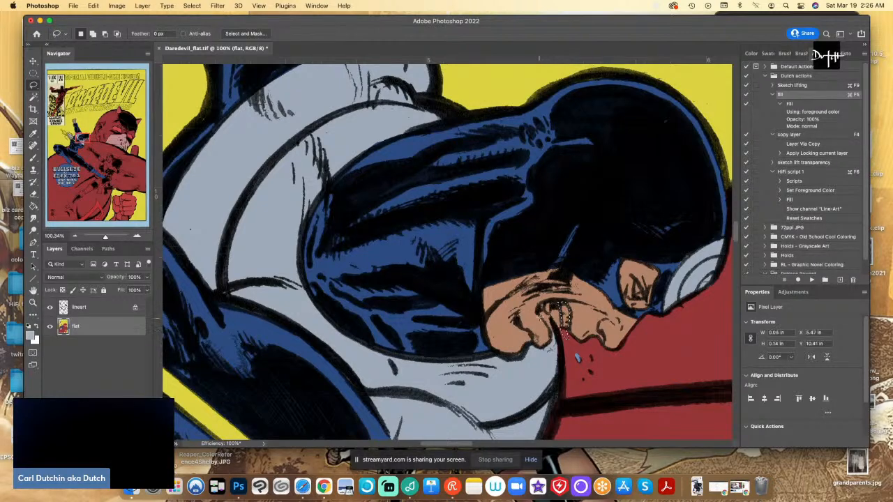
{"action": "left_click_drag", "start_coordinate": [635, 298], "coordinate": [634, 297]}
{"action": "key", "text": "g"}
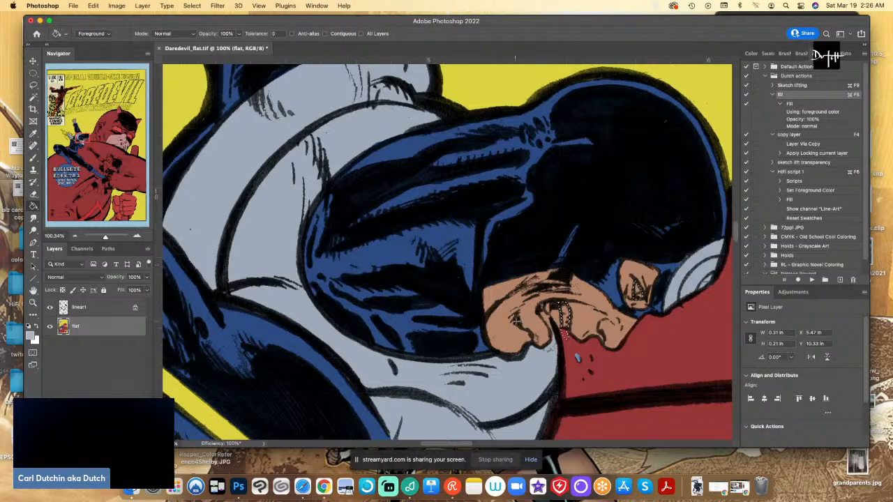
{"action": "left_click", "coordinate": [517, 322]}
Sample the background red and fill the inside of the villain's open mouth with it
{"action": "key", "text": "i"}
{"action": "left_click", "coordinate": [570, 357]}
{"action": "key", "text": "l"}
{"action": "key", "text": "super+d"}
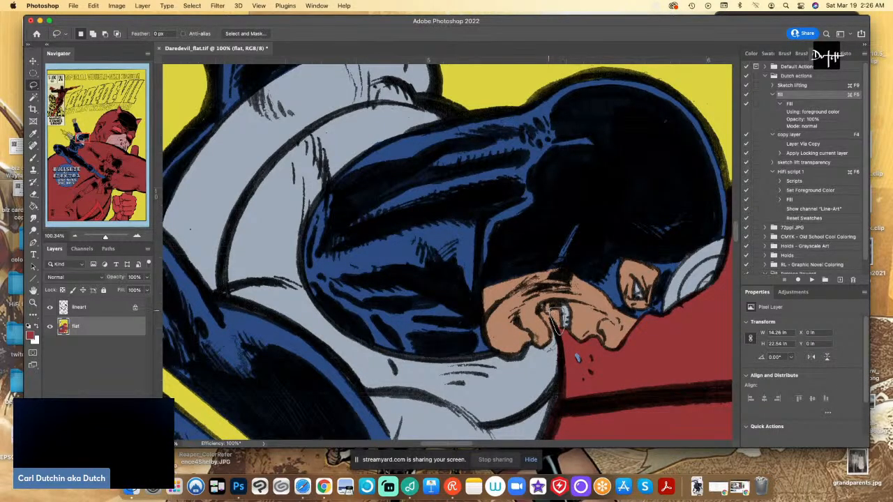
{"action": "key", "text": "g"}
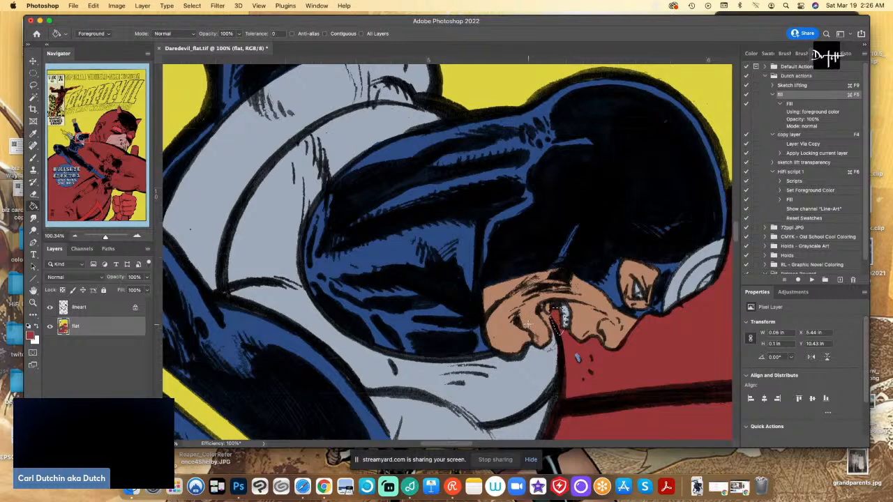
Lighten the foreground red and fill a small lassoed area inside the mouth with it
{"action": "key", "text": "i"}
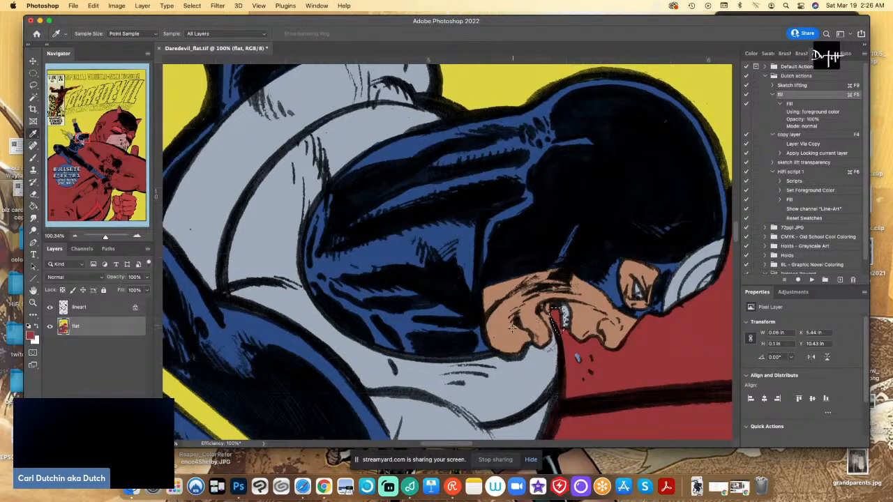
{"action": "left_click", "coordinate": [32, 336]}
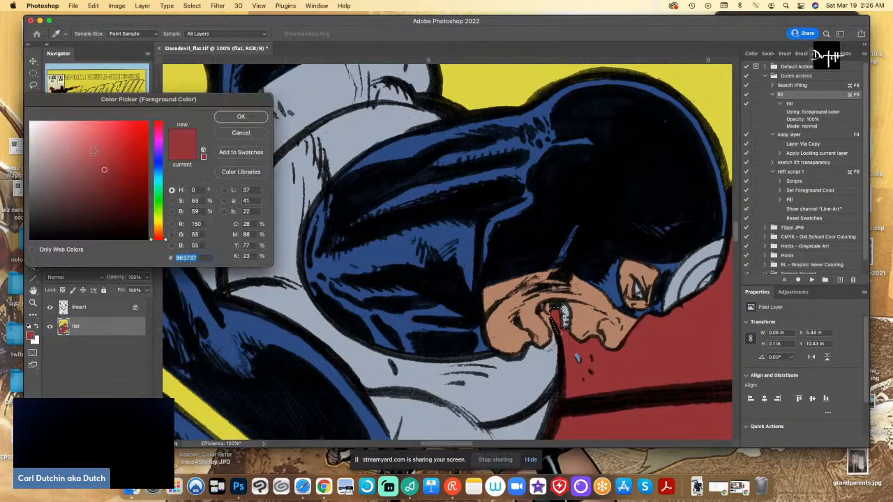
{"action": "left_click", "coordinate": [240, 115]}
{"action": "key", "text": "l"}
{"action": "key", "text": "super+d"}
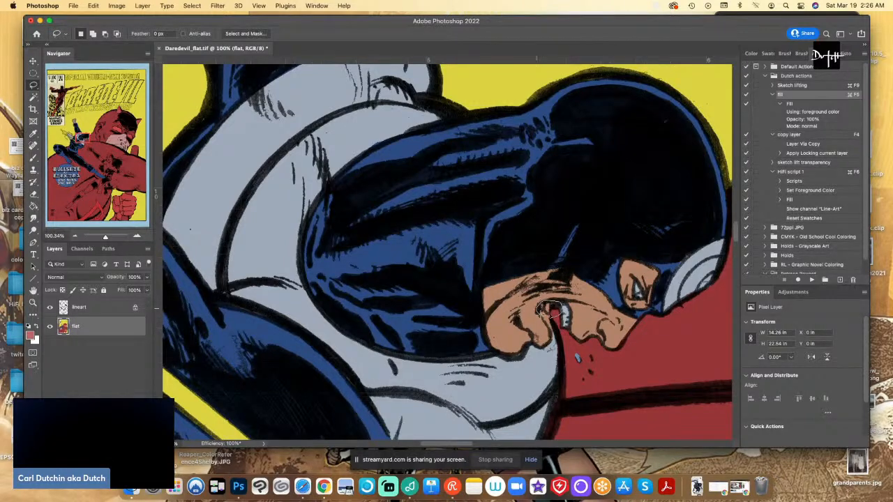
{"action": "key", "text": "g"}
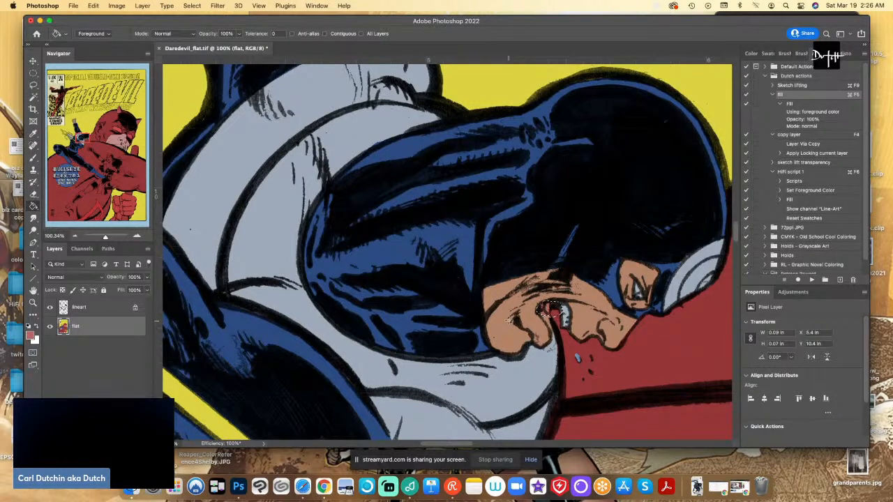
Choose a brown swatch and fill a small lassoed area around the villain's eye with it
{"action": "key", "text": "i"}
{"action": "left_click", "coordinate": [769, 55]}
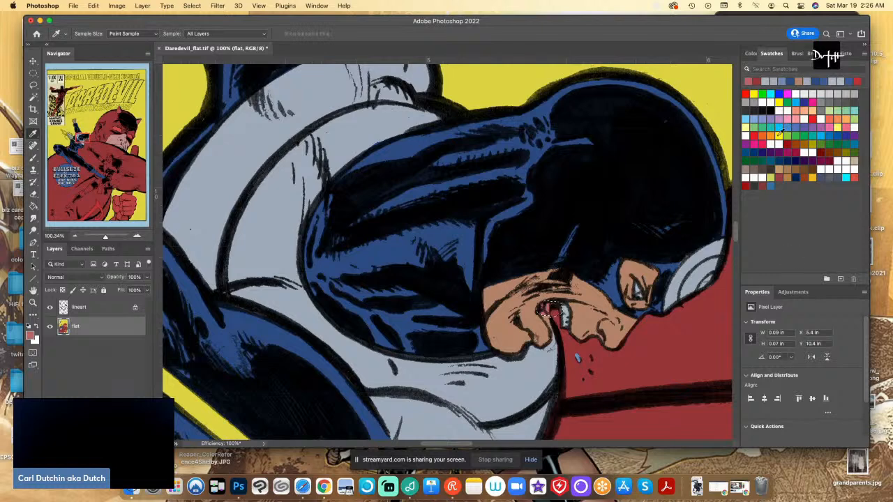
{"action": "left_click", "coordinate": [784, 170]}
{"action": "key", "text": "l"}
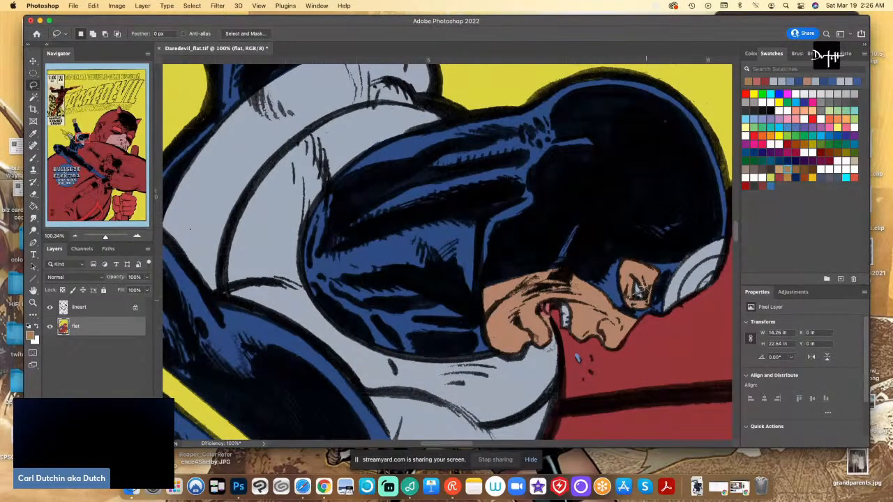
{"action": "key", "text": "g"}
Sample the costume blue and fill the cowl area bordering the forehead emblem
{"action": "key", "text": "i"}
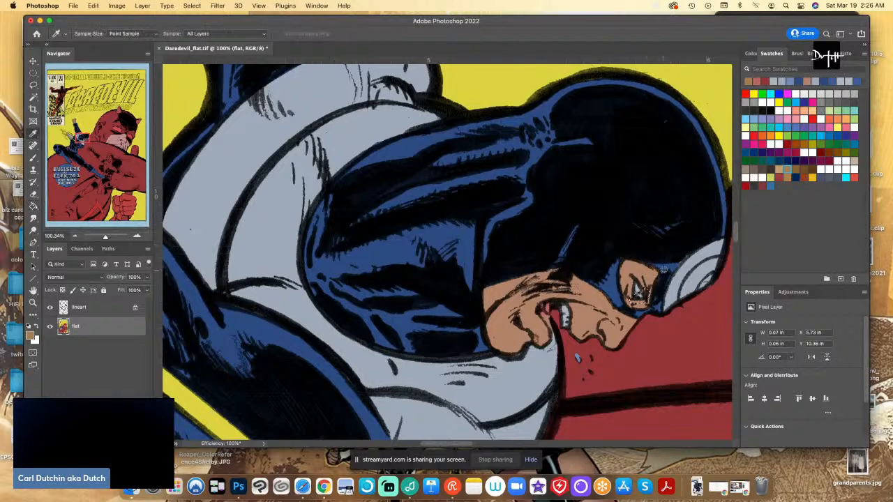
{"action": "left_click", "coordinate": [671, 266]}
{"action": "key", "text": "l"}
{"action": "left_click_drag", "start_coordinate": [675, 264], "coordinate": [684, 241]}
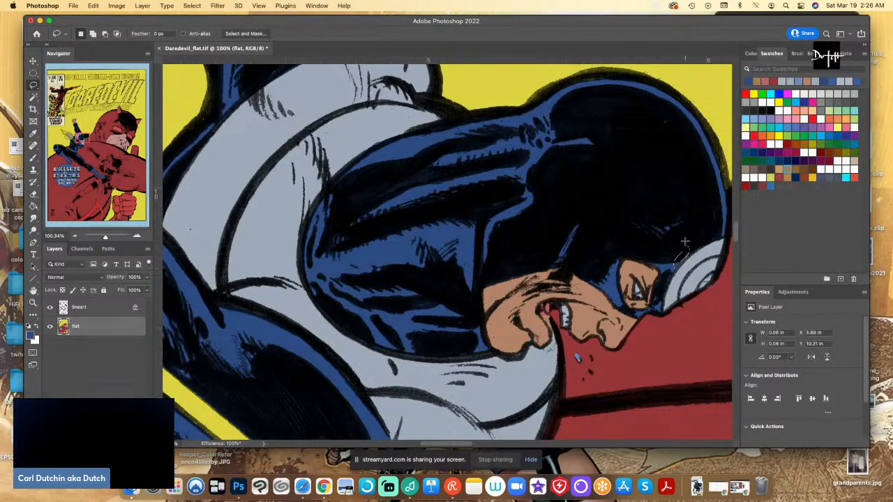
Lasso the villain's fist gripping the sai and fill it with the skin tone
{"action": "key", "text": "super+minus"}
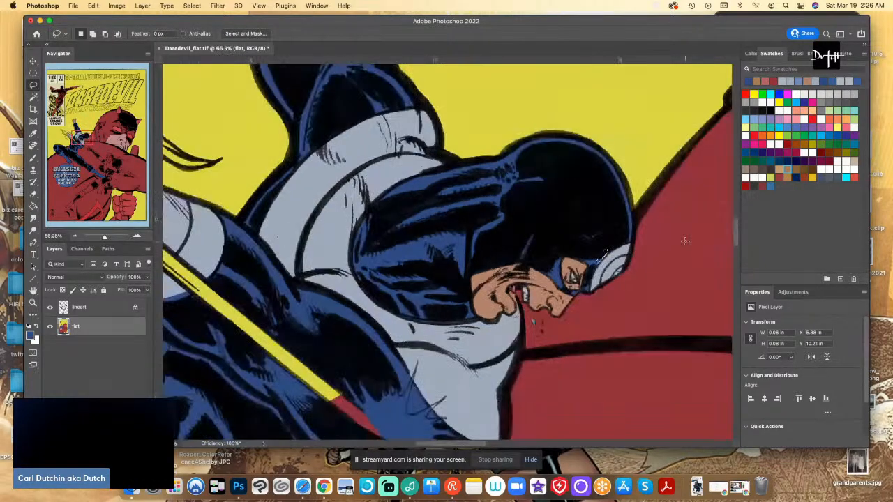
{"action": "key", "text": "super+minus"}
{"action": "key", "text": "super+minus"}
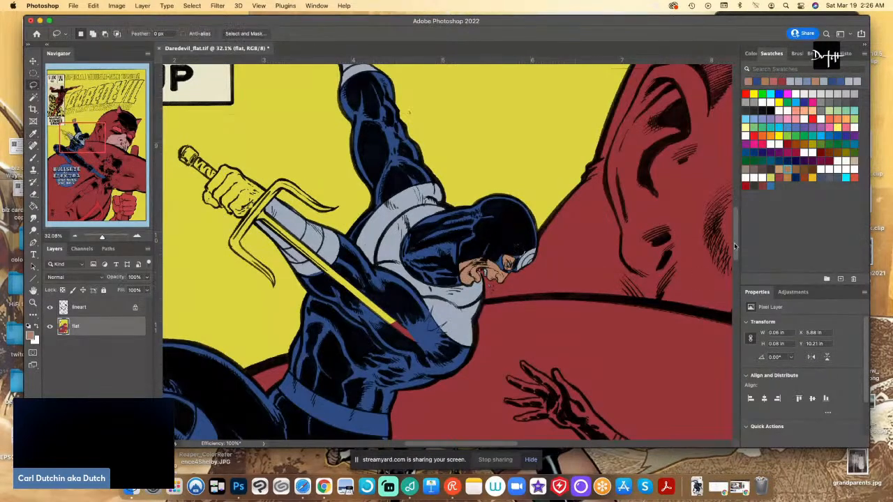
{"action": "scroll", "coordinate": [397, 237], "scroll_direction": "up", "scroll_amount": 3}
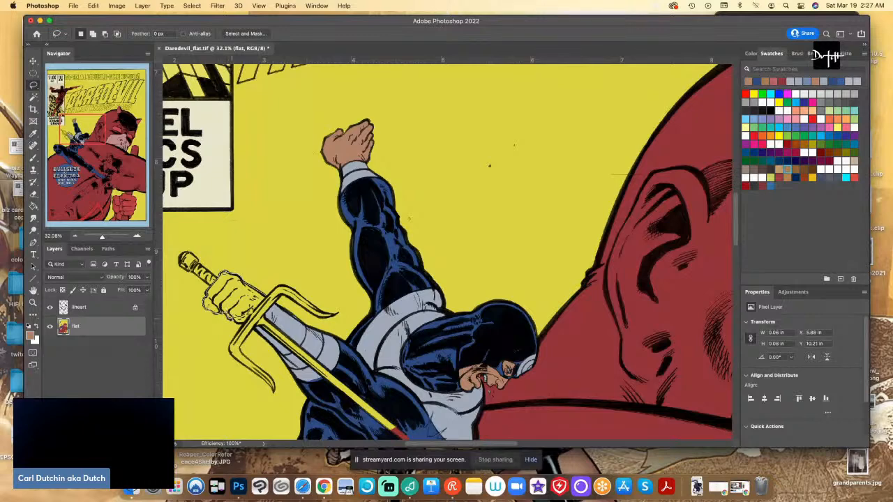
{"action": "left_click_drag", "start_coordinate": [245, 323], "coordinate": [267, 294]}
{"action": "key", "text": "alt+BackSpace"}
{"action": "key", "text": "ctrl+d"}
Set the foreground color to grey #858a93 and fill the lassoed tip of the sai blade
{"action": "left_click", "coordinate": [30, 335]}
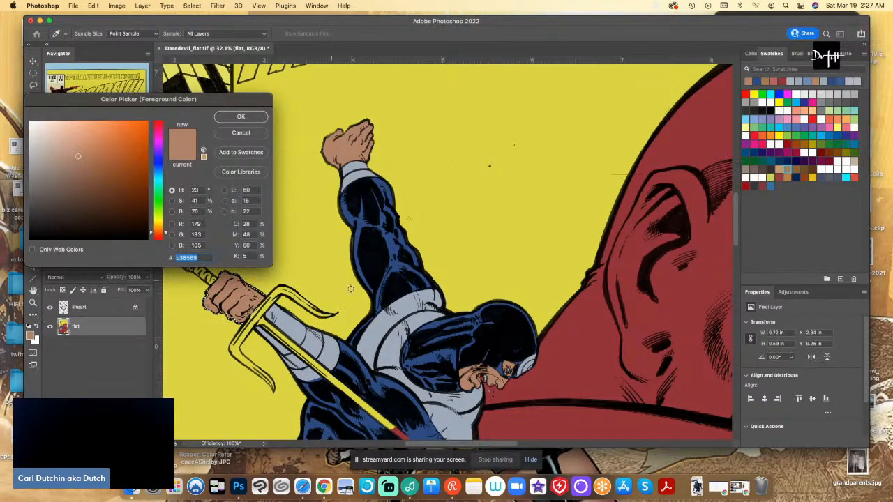
{"action": "left_click", "coordinate": [384, 245]}
{"action": "left_click", "coordinate": [206, 300]}
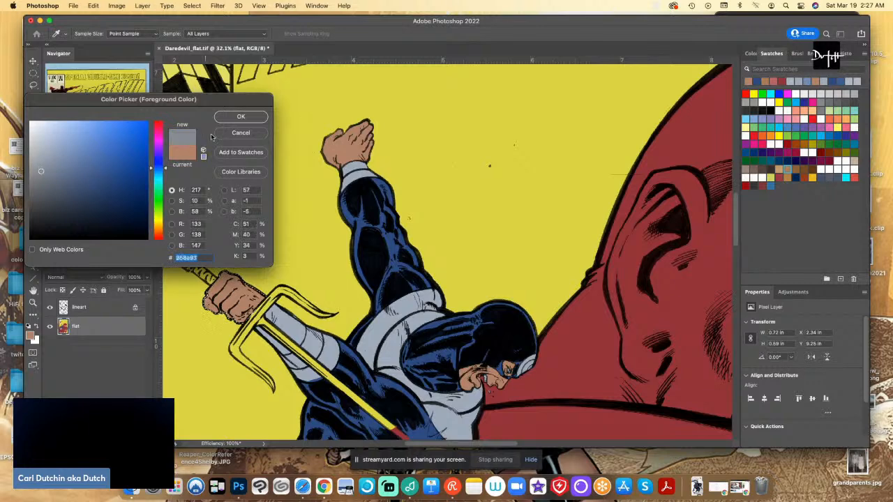
{"action": "left_click", "coordinate": [238, 117]}
{"action": "scroll", "coordinate": [348, 237], "scroll_direction": "down", "scroll_amount": 5}
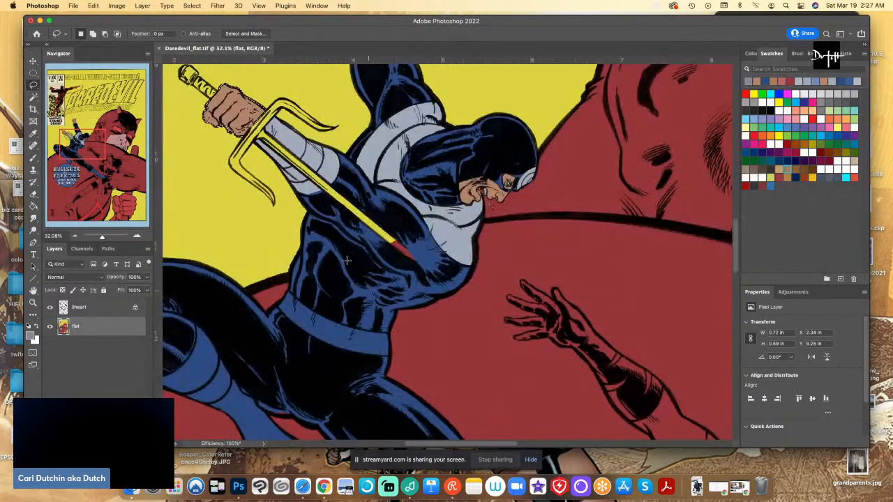
{"action": "scroll", "coordinate": [350, 237], "scroll_direction": "up", "scroll_amount": 2}
{"action": "mouse_move", "coordinate": [347, 238]}
{"action": "left_mouse_down"}
{"action": "mouse_move", "coordinate": [363, 219]}
{"action": "mouse_move", "coordinate": [341, 253]}
{"action": "mouse_move", "coordinate": [394, 244]}
{"action": "mouse_move", "coordinate": [280, 130]}
{"action": "mouse_move", "coordinate": [196, 79]}
{"action": "mouse_move", "coordinate": [201, 63]}
{"action": "mouse_move", "coordinate": [209, 114]}
{"action": "mouse_move", "coordinate": [222, 93]}
{"action": "mouse_move", "coordinate": [270, 129]}
{"action": "mouse_move", "coordinate": [288, 123]}
{"action": "mouse_move", "coordinate": [224, 85]}
{"action": "mouse_move", "coordinate": [197, 97]}
{"action": "mouse_move", "coordinate": [248, 131]}
{"action": "mouse_move", "coordinate": [225, 164]}
{"action": "mouse_move", "coordinate": [209, 164]}
{"action": "mouse_move", "coordinate": [227, 159]}
{"action": "mouse_move", "coordinate": [239, 189]}
{"action": "mouse_move", "coordinate": [284, 229]}
{"action": "mouse_move", "coordinate": [279, 208]}
{"action": "mouse_move", "coordinate": [257, 192]}
{"action": "left_mouse_up"}
{"action": "left_click", "coordinate": [33, 206]}
{"action": "left_click", "coordinate": [376, 244]}
Lasso the rest of the sai's blade and guard, fill them with the grey, and clear the selection
{"action": "key", "text": "l"}
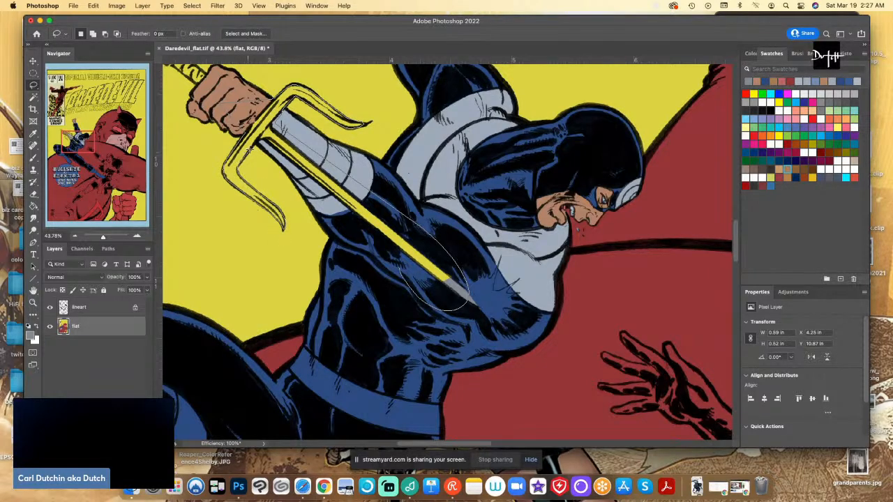
{"action": "left_click_drag", "start_coordinate": [257, 142], "coordinate": [353, 226]}
{"action": "key", "text": "g"}
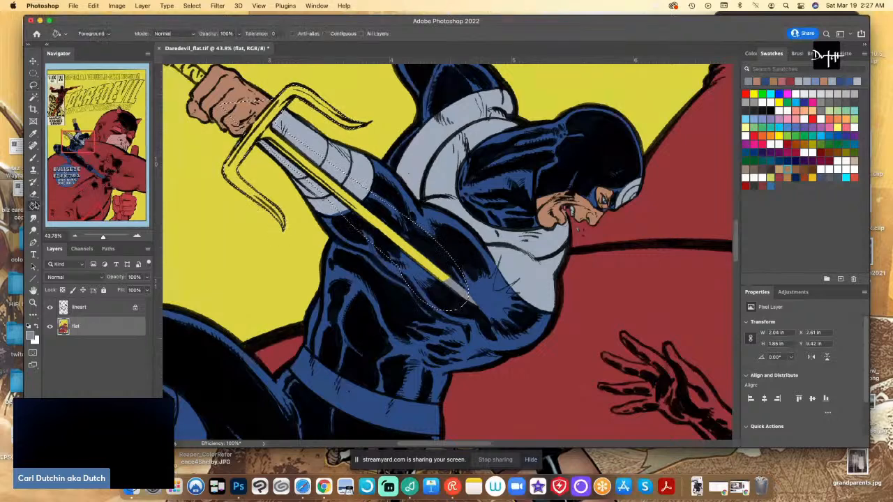
{"action": "left_click", "coordinate": [261, 251]}
{"action": "key", "text": "l"}
{"action": "key", "text": "ctrl+d"}
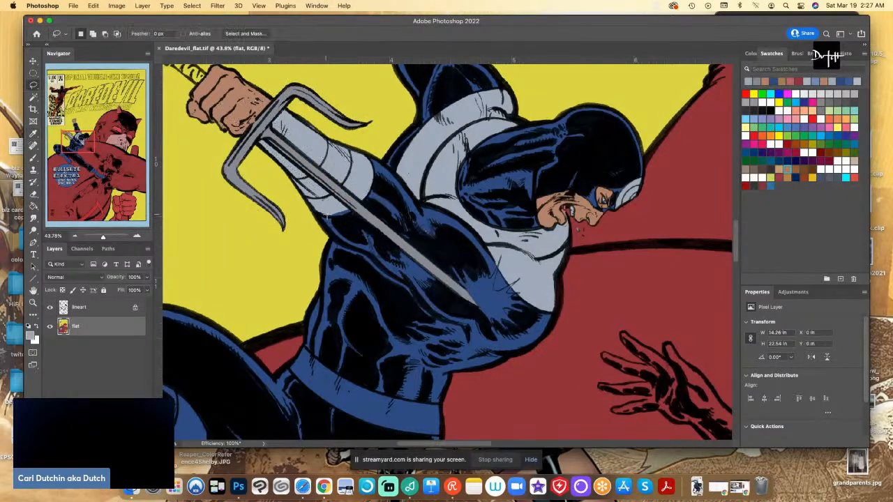
Fill the lassoed part of the forearm band beneath the sai blade with the light costume grey
{"action": "left_click_drag", "start_coordinate": [353, 210], "coordinate": [335, 201]}
{"action": "key", "text": "g"}
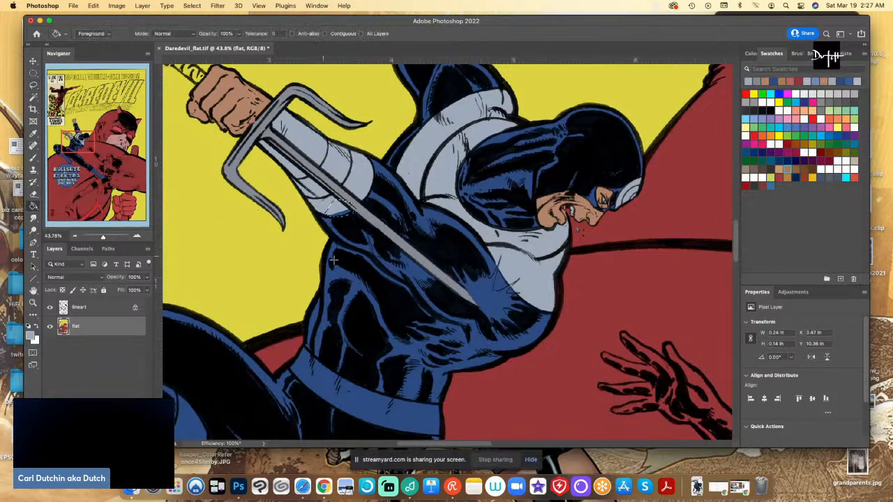
{"action": "left_click", "coordinate": [336, 262]}
{"action": "key", "text": "l"}
{"action": "key", "text": "i"}
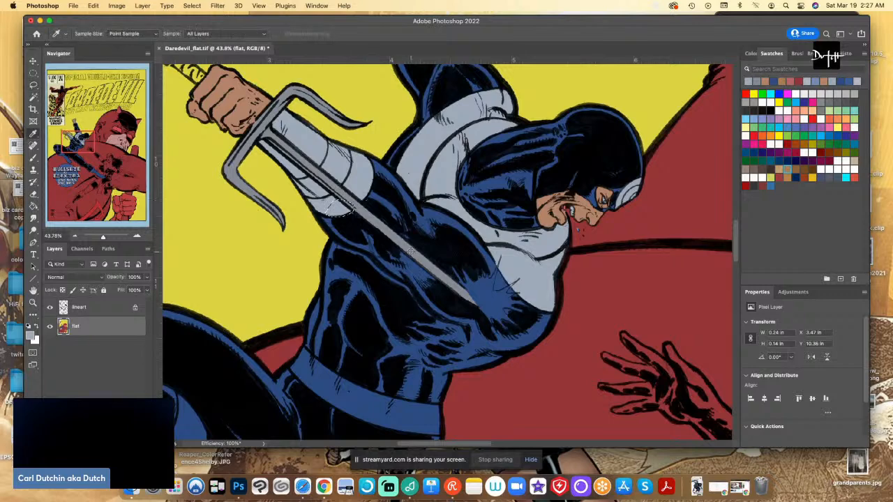
Sample the background's dark red for the foreground color, fill the lassoed sai handle above the fist with it, and clear the selection
{"action": "left_click", "coordinate": [538, 403]}
{"action": "left_click", "coordinate": [29, 334]}
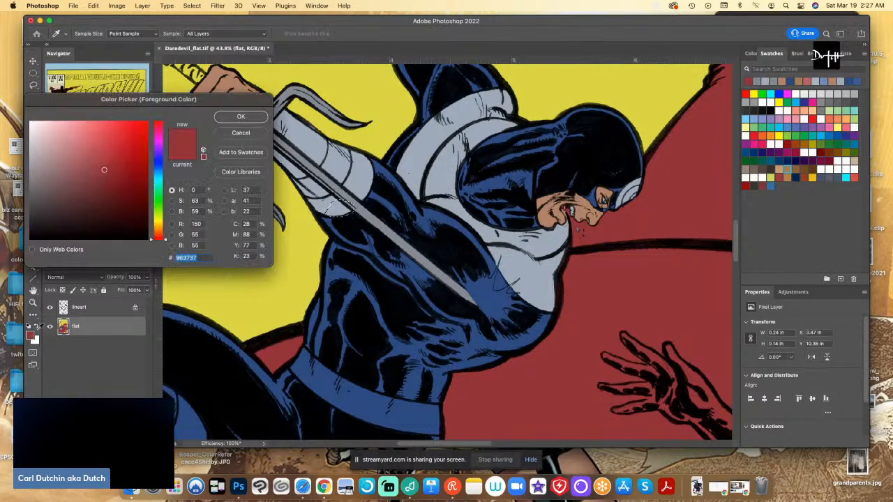
{"action": "left_click", "coordinate": [237, 116]}
{"action": "key", "text": "l"}
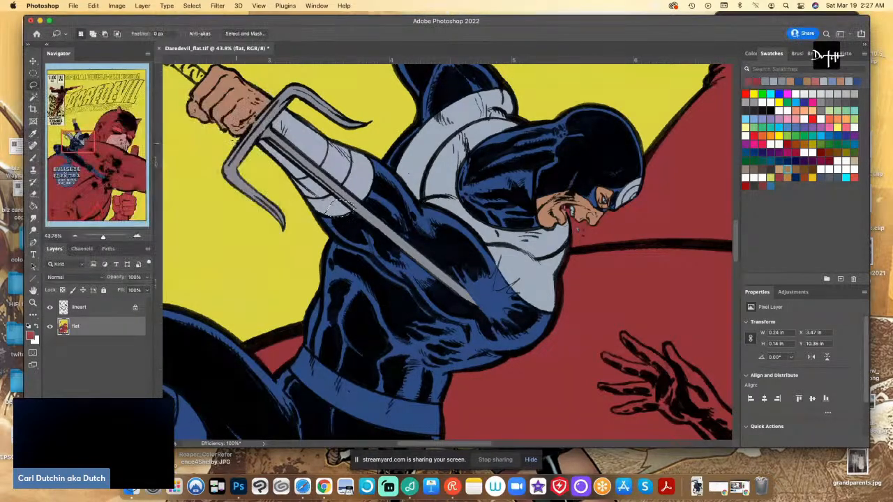
{"action": "scroll", "coordinate": [346, 212], "scroll_direction": "up", "scroll_amount": 5}
{"action": "left_click_drag", "start_coordinate": [233, 109], "coordinate": [240, 107]}
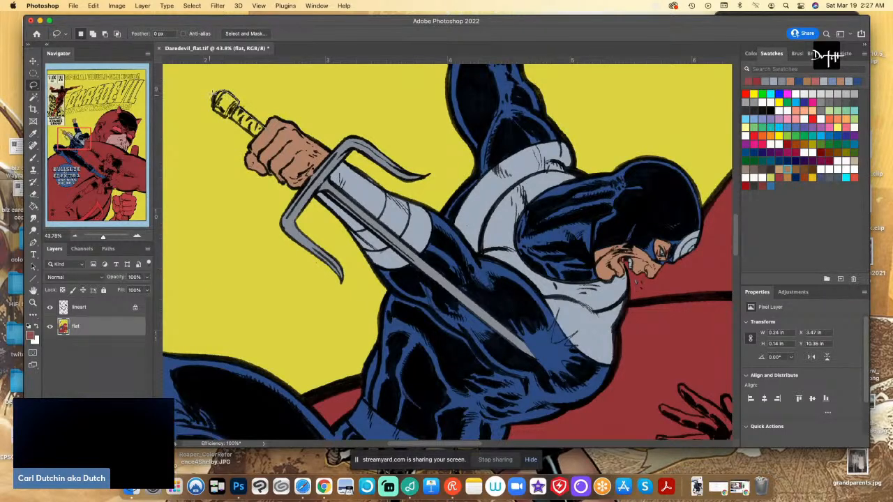
{"action": "left_click_drag", "start_coordinate": [225, 117], "coordinate": [270, 142]}
{"action": "key", "text": "g"}
{"action": "left_click", "coordinate": [233, 227]}
{"action": "key", "text": "l"}
{"action": "key", "text": "super+d"}
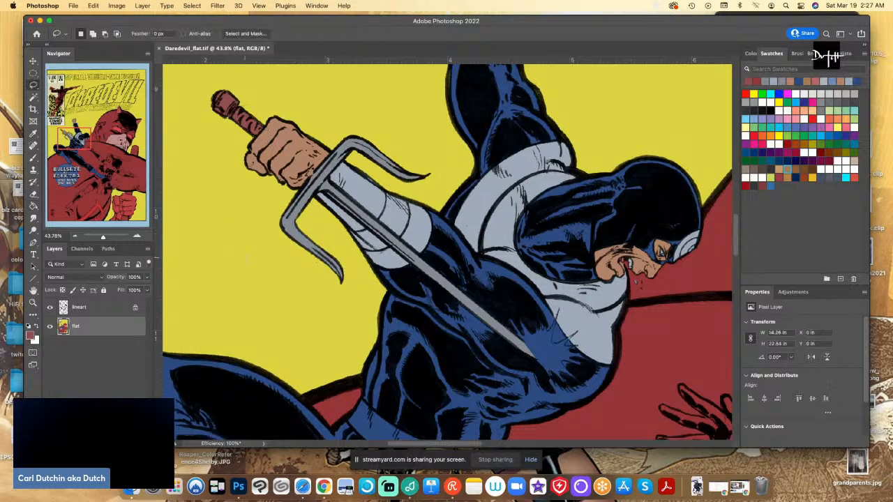
Sample the background yellow and set the foreground color to a paler yellow, #d8d381
{"action": "scroll", "coordinate": [426, 272], "scroll_direction": "down", "scroll_amount": 2}
{"action": "key", "text": "i"}
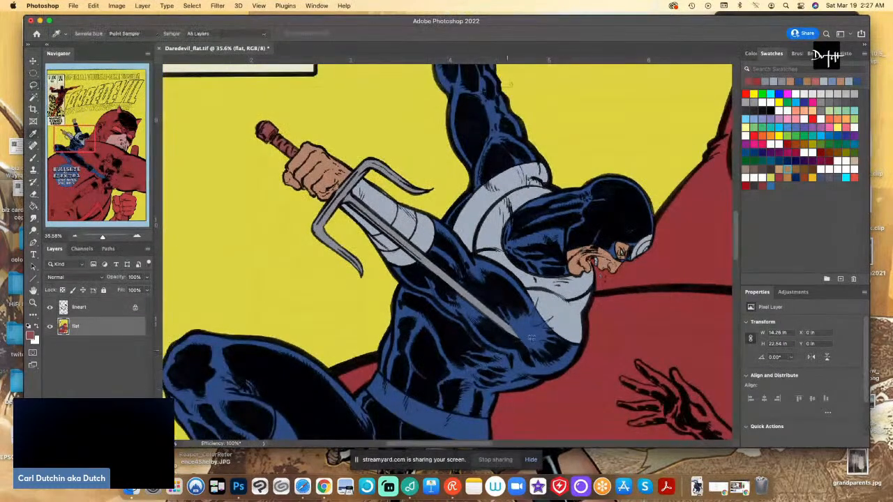
{"action": "left_click", "coordinate": [344, 300]}
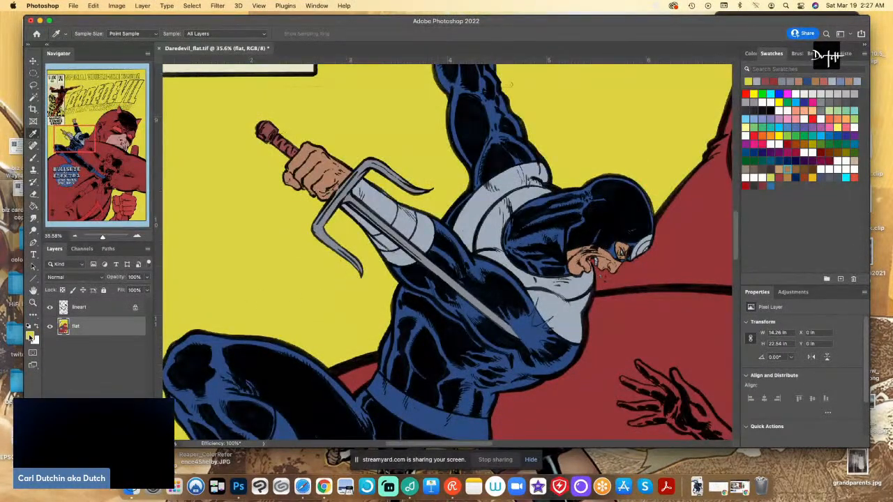
{"action": "left_click", "coordinate": [30, 337]}
{"action": "mouse_move", "coordinate": [73, 145]}
{"action": "left_mouse_down"}
{"action": "mouse_move", "coordinate": [59, 145]}
{"action": "mouse_move", "coordinate": [78, 140]}
{"action": "left_mouse_up"}
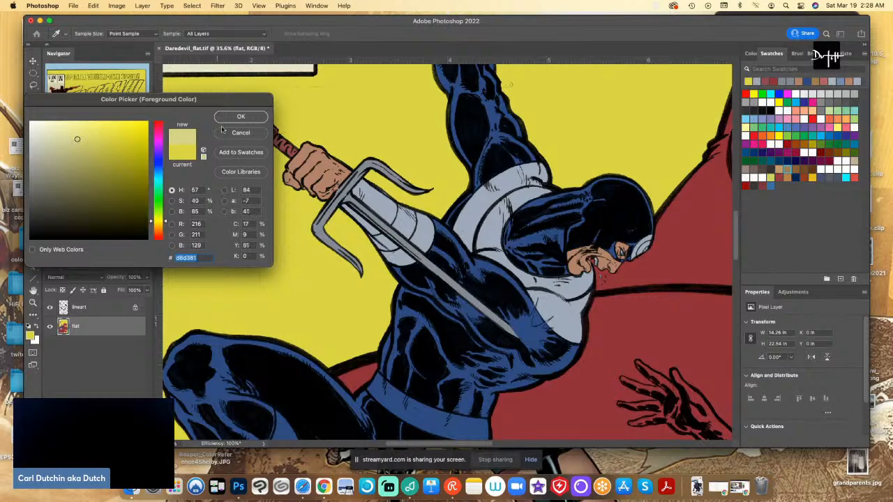
{"action": "left_click", "coordinate": [241, 117]}
Lasso the spiky impact burst at the tip of the sai blade and fill it with the pale yellow
{"action": "key", "text": "l"}
{"action": "scroll", "coordinate": [447, 251], "scroll_direction": "down", "scroll_amount": 2}
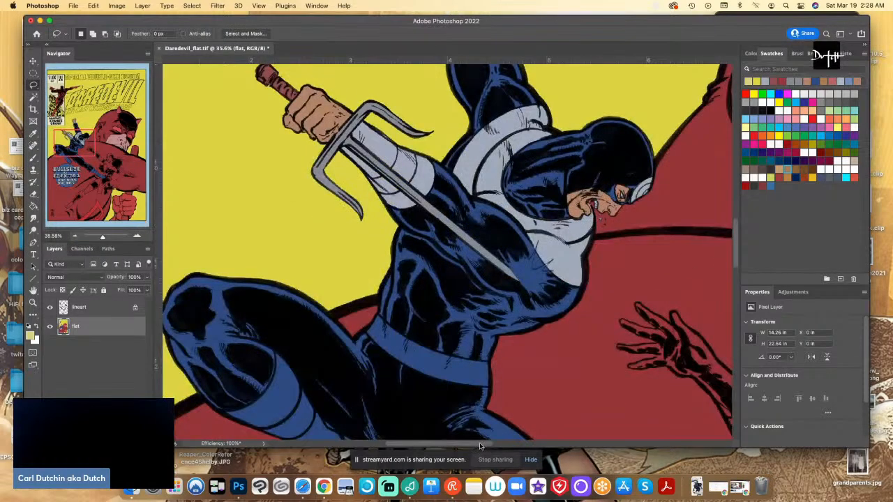
{"action": "scroll", "coordinate": [397, 259], "scroll_direction": "up", "scroll_amount": 5}
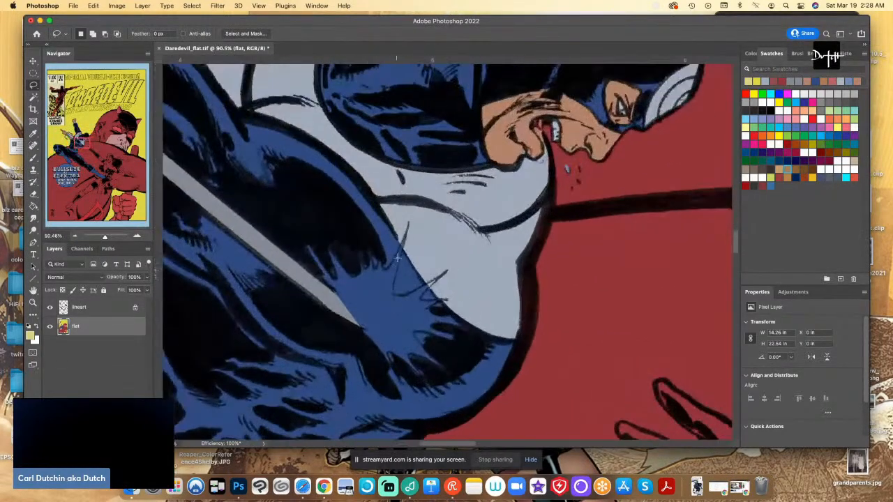
{"action": "mouse_move", "coordinate": [404, 243]}
{"action": "left_mouse_down"}
{"action": "mouse_move", "coordinate": [394, 294]}
{"action": "mouse_move", "coordinate": [436, 275]}
{"action": "mouse_move", "coordinate": [420, 297]}
{"action": "mouse_move", "coordinate": [454, 311]}
{"action": "mouse_move", "coordinate": [425, 298]}
{"action": "mouse_move", "coordinate": [438, 300]}
{"action": "mouse_move", "coordinate": [421, 309]}
{"action": "mouse_move", "coordinate": [454, 317]}
{"action": "mouse_move", "coordinate": [486, 373]}
{"action": "mouse_move", "coordinate": [461, 335]}
{"action": "mouse_move", "coordinate": [411, 330]}
{"action": "mouse_move", "coordinate": [441, 367]}
{"action": "mouse_move", "coordinate": [410, 355]}
{"action": "mouse_move", "coordinate": [421, 375]}
{"action": "mouse_move", "coordinate": [390, 352]}
{"action": "mouse_move", "coordinate": [389, 365]}
{"action": "mouse_move", "coordinate": [302, 244]}
{"action": "mouse_move", "coordinate": [333, 277]}
{"action": "mouse_move", "coordinate": [328, 253]}
{"action": "mouse_move", "coordinate": [346, 274]}
{"action": "mouse_move", "coordinate": [343, 267]}
{"action": "mouse_move", "coordinate": [362, 269]}
{"action": "mouse_move", "coordinate": [368, 253]}
{"action": "mouse_move", "coordinate": [372, 266]}
{"action": "mouse_move", "coordinate": [394, 259]}
{"action": "left_mouse_up"}
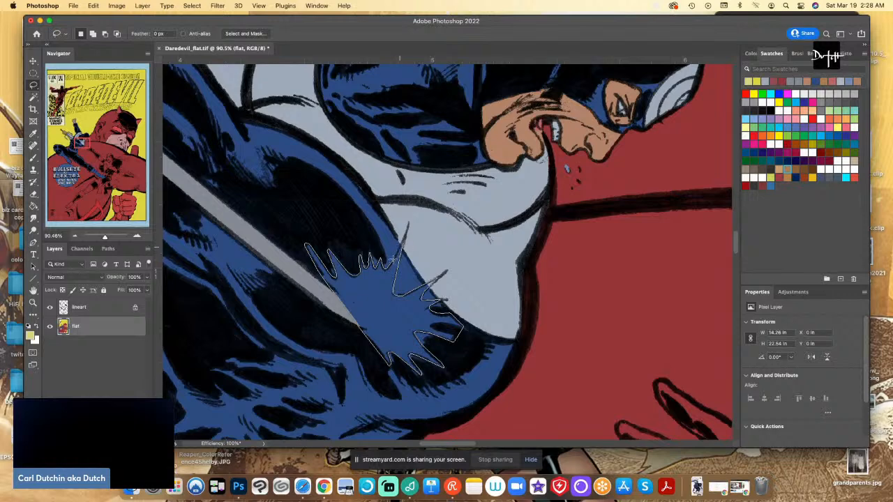
{"action": "left_click_drag", "start_coordinate": [405, 224], "coordinate": [404, 230]}
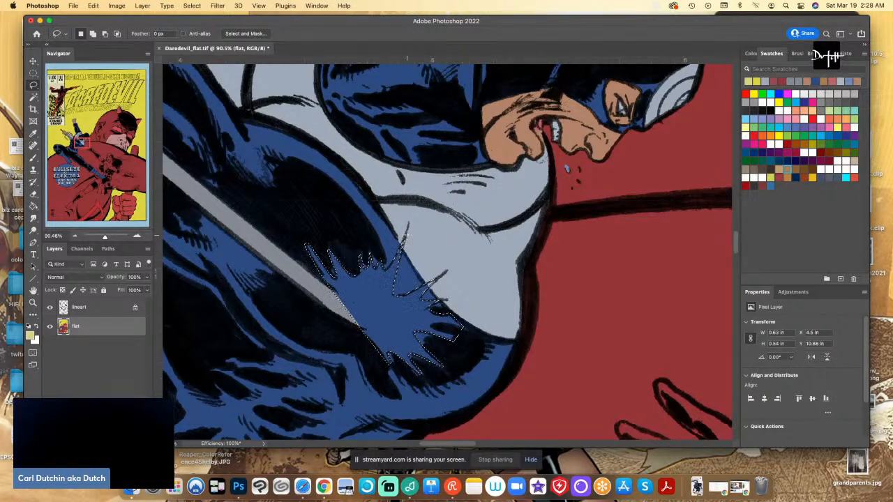
{"action": "left_click", "coordinate": [35, 204]}
{"action": "left_click", "coordinate": [37, 204]}
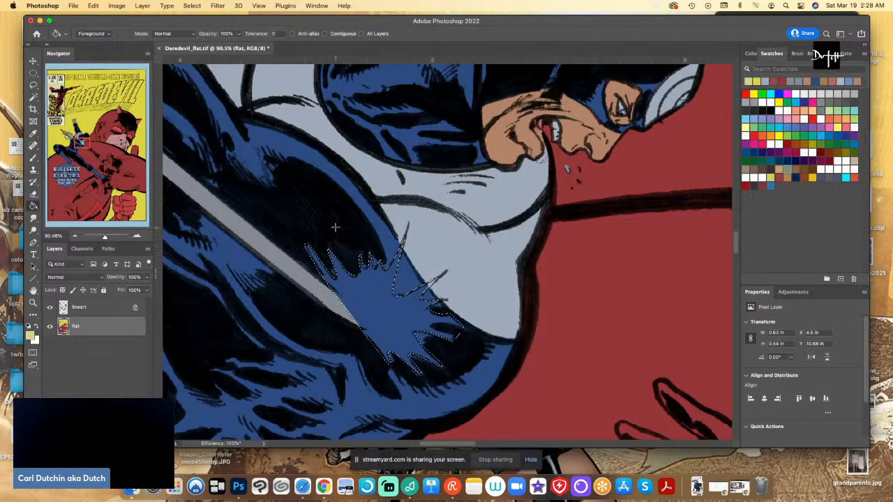
{"action": "left_click", "coordinate": [383, 265]}
{"action": "key", "text": "l"}
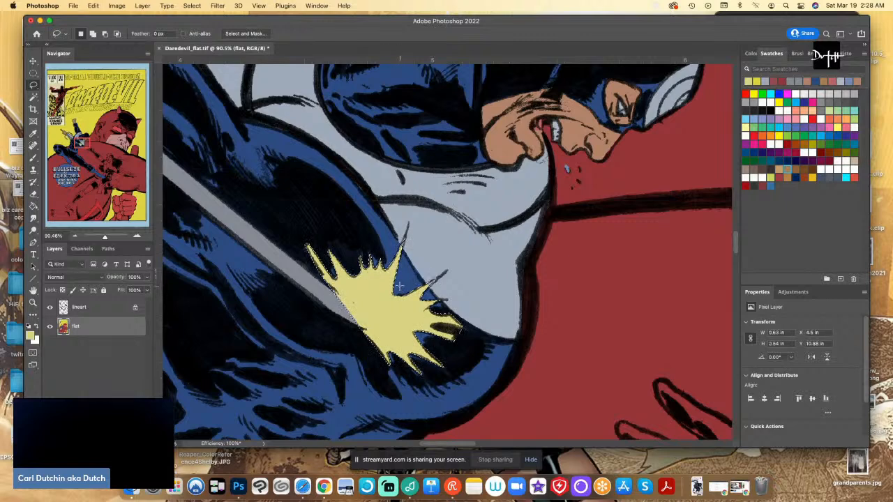
Sample the costume blue and lasso the small gaps between the burst's spikes to restore them to blue
{"action": "key", "text": "i"}
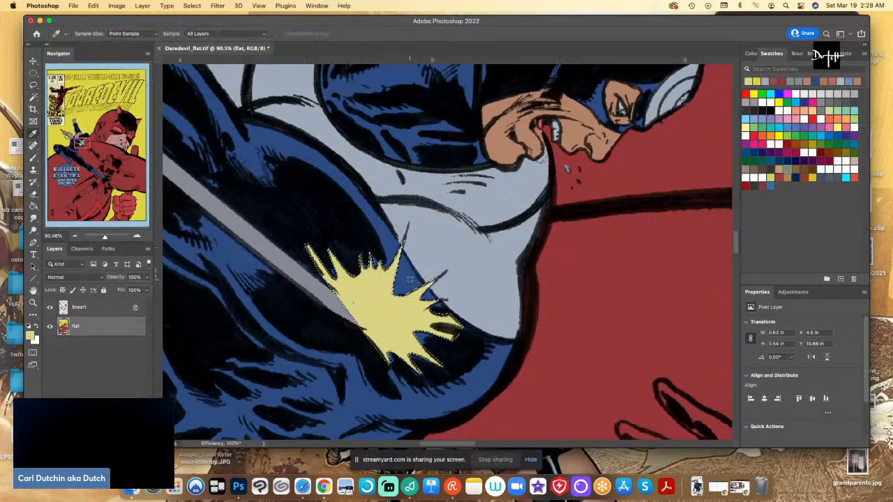
{"action": "left_click", "coordinate": [410, 279]}
{"action": "key", "text": "ctrl+d"}
{"action": "key", "text": "l"}
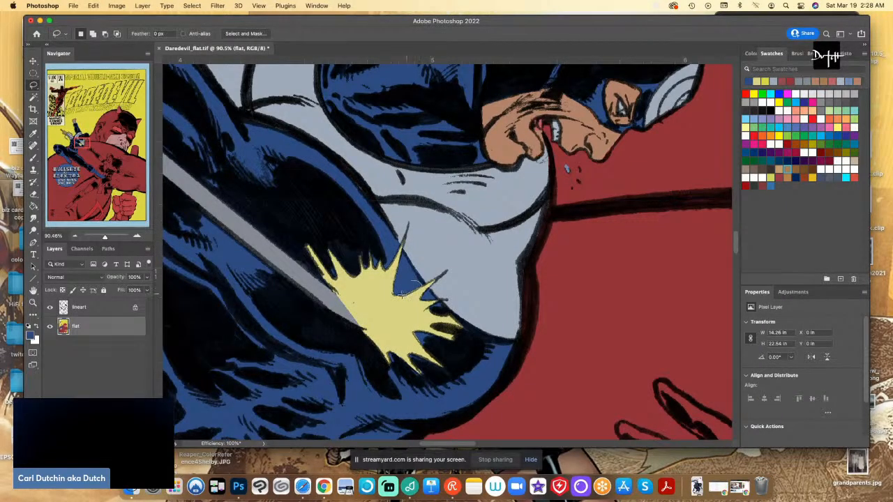
{"action": "left_click_drag", "start_coordinate": [401, 294], "coordinate": [403, 279]}
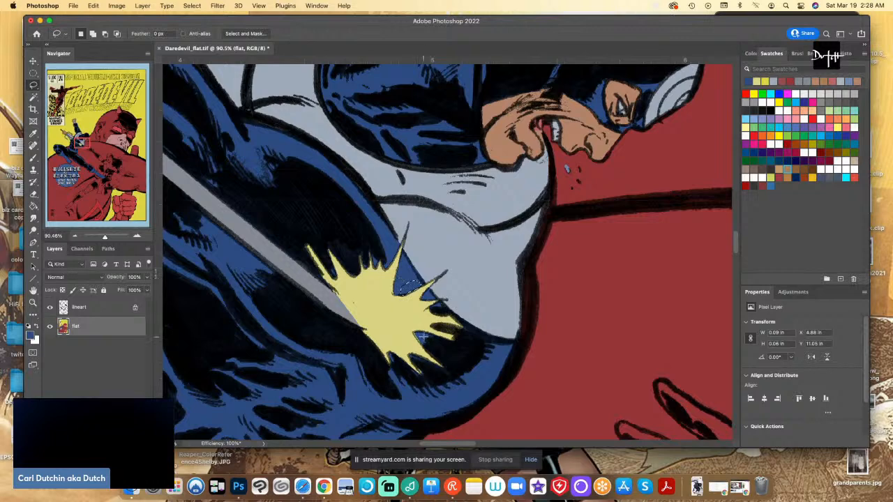
{"action": "left_click_drag", "start_coordinate": [427, 349], "coordinate": [429, 343]}
{"action": "key", "text": "alt+BackSpace"}
{"action": "mouse_move", "coordinate": [425, 377]}
{"action": "left_mouse_down"}
{"action": "mouse_move", "coordinate": [384, 354]}
{"action": "mouse_move", "coordinate": [418, 372]}
{"action": "left_mouse_up"}
Lasso the villain's belt and fill it with the light costume grey
{"action": "scroll", "coordinate": [418, 372], "scroll_direction": "down", "scroll_amount": 3}
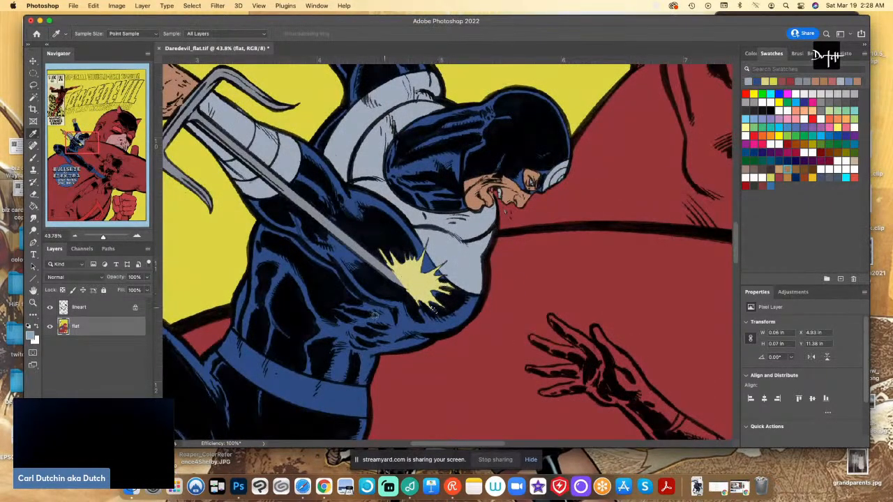
{"action": "mouse_move", "coordinate": [367, 383]}
{"action": "left_mouse_down"}
{"action": "mouse_move", "coordinate": [293, 369]}
{"action": "mouse_move", "coordinate": [229, 327]}
{"action": "mouse_move", "coordinate": [210, 328]}
{"action": "mouse_move", "coordinate": [218, 356]}
{"action": "mouse_move", "coordinate": [289, 406]}
{"action": "mouse_move", "coordinate": [375, 418]}
{"action": "left_mouse_up"}
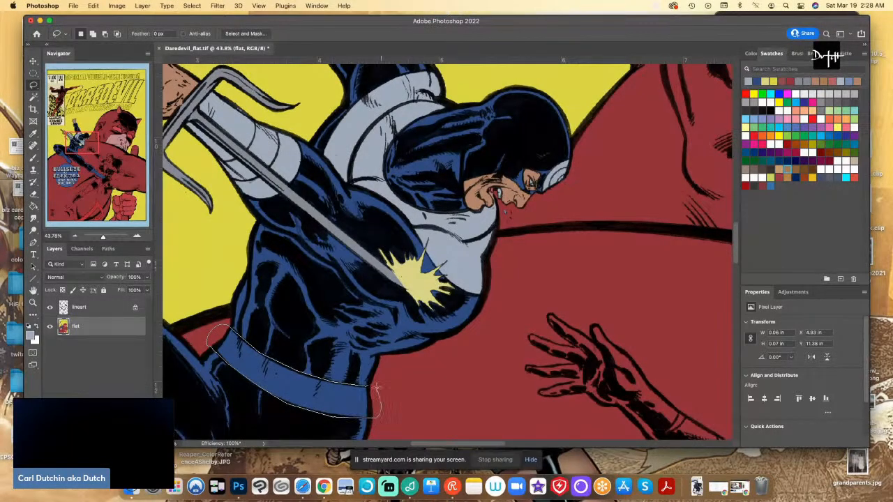
{"action": "key", "text": "g"}
{"action": "left_click", "coordinate": [297, 316]}
Lasso the boot on the villain's extended leg and fill it with the light costume grey
{"action": "left_click_drag", "start_coordinate": [735, 247], "coordinate": [738, 286]}
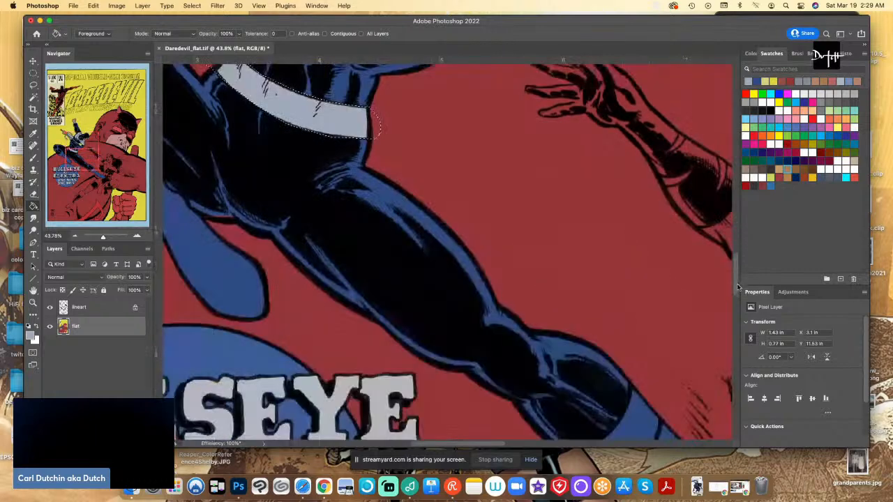
{"action": "key", "text": "l"}
{"action": "scroll", "coordinate": [627, 389], "scroll_direction": "down", "scroll_amount": 3}
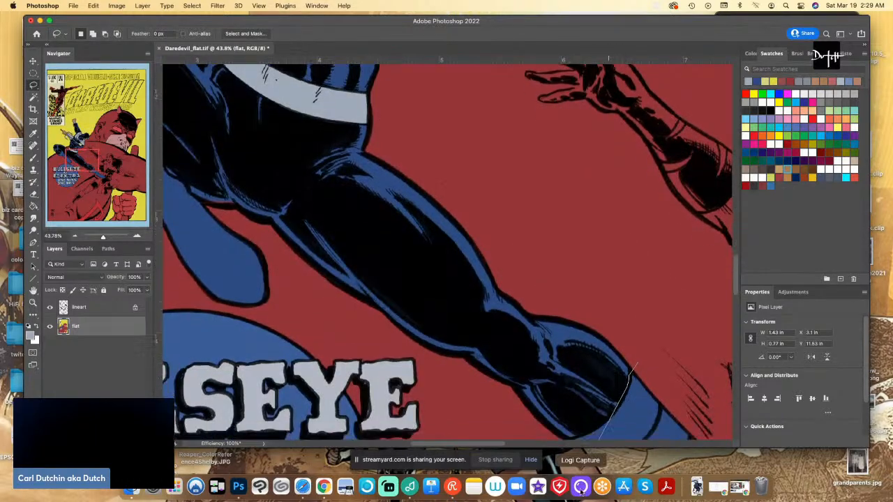
{"action": "mouse_move", "coordinate": [633, 308]}
{"action": "left_mouse_down"}
{"action": "mouse_move", "coordinate": [623, 346]}
{"action": "mouse_move", "coordinate": [567, 383]}
{"action": "mouse_move", "coordinate": [577, 416]}
{"action": "mouse_move", "coordinate": [744, 496]}
{"action": "mouse_move", "coordinate": [751, 492]}
{"action": "mouse_move", "coordinate": [723, 440]}
{"action": "mouse_move", "coordinate": [788, 486]}
{"action": "mouse_move", "coordinate": [748, 447]}
{"action": "mouse_move", "coordinate": [576, 341]}
{"action": "mouse_move", "coordinate": [661, 377]}
{"action": "mouse_move", "coordinate": [724, 342]}
{"action": "mouse_move", "coordinate": [681, 237]}
{"action": "mouse_move", "coordinate": [526, 138]}
{"action": "left_mouse_up"}
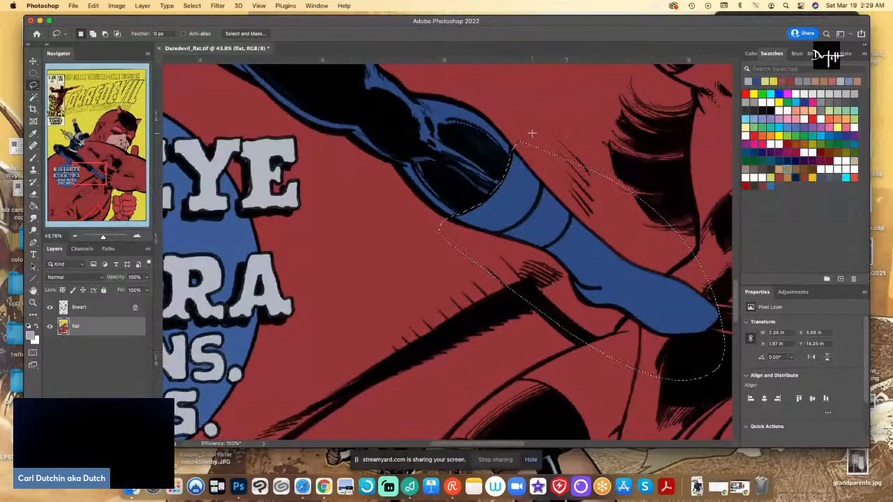
{"action": "left_click", "coordinate": [33, 206]}
{"action": "left_click", "coordinate": [503, 223]}
Lasso the boot on the villain's bent leg above the BULLSEYE lettering and fill it with the light grey
{"action": "left_click", "coordinate": [65, 159]}
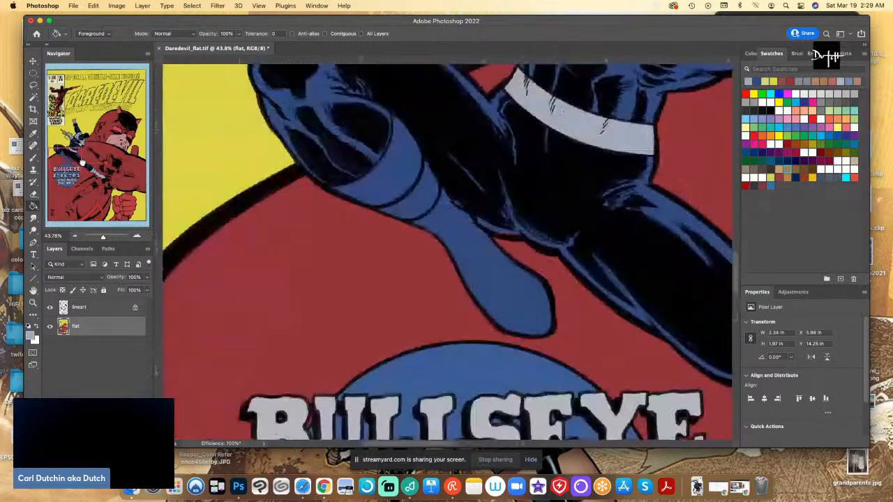
{"action": "key", "text": "l"}
{"action": "mouse_move", "coordinate": [390, 248]}
{"action": "left_mouse_down"}
{"action": "mouse_move", "coordinate": [560, 346]}
{"action": "mouse_move", "coordinate": [510, 240]}
{"action": "mouse_move", "coordinate": [471, 217]}
{"action": "mouse_move", "coordinate": [392, 106]}
{"action": "mouse_move", "coordinate": [386, 144]}
{"action": "mouse_move", "coordinate": [322, 181]}
{"action": "mouse_move", "coordinate": [353, 233]}
{"action": "mouse_move", "coordinate": [389, 245]}
{"action": "left_mouse_up"}
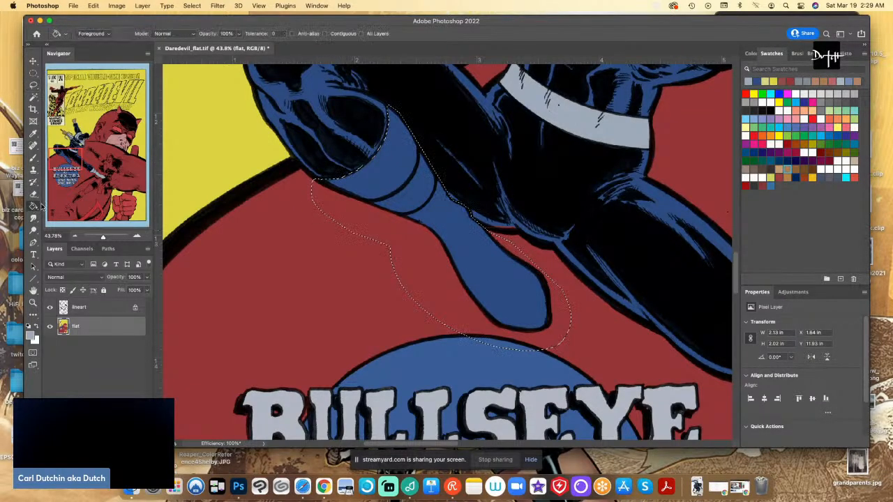
{"action": "key", "text": "alt+BackSpace"}
Sample the costume blue and lasso the small patch under the thigh beside the bent leg's boot
{"action": "key", "text": "i"}
{"action": "left_click", "coordinate": [657, 200]}
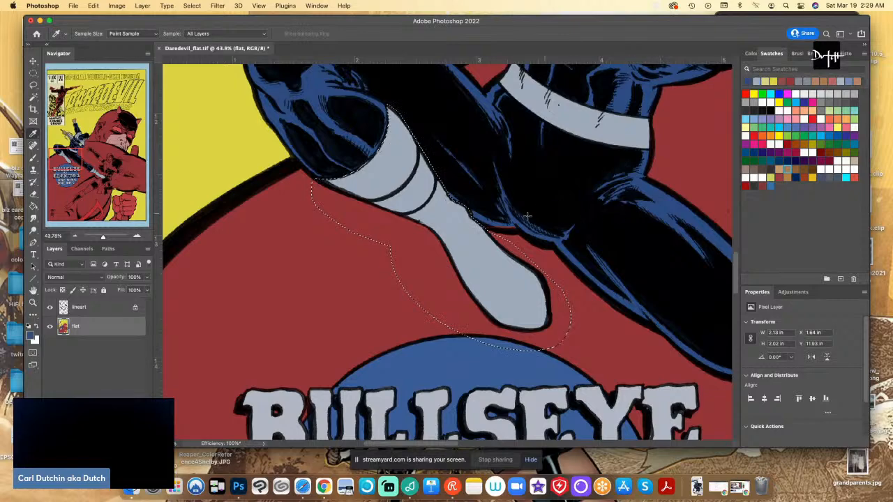
{"action": "key", "text": "l"}
{"action": "mouse_move", "coordinate": [498, 217]}
{"action": "left_mouse_down"}
{"action": "mouse_move", "coordinate": [515, 229]}
{"action": "mouse_move", "coordinate": [485, 221]}
{"action": "mouse_move", "coordinate": [486, 200]}
{"action": "left_mouse_up"}
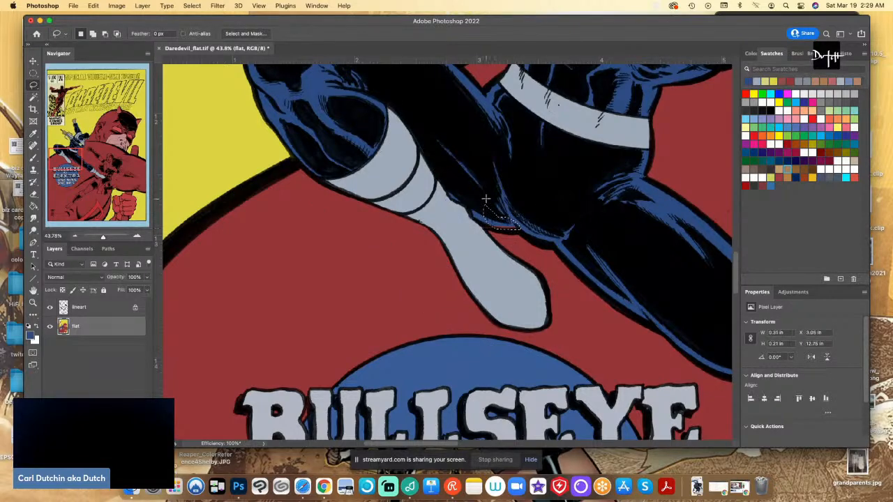
Sample the red around Elektra and change the foreground color to the skin tone #b48676
{"action": "scroll", "coordinate": [486, 199], "scroll_direction": "down", "scroll_amount": 5}
{"action": "scroll", "coordinate": [451, 338], "scroll_direction": "right", "scroll_amount": 5}
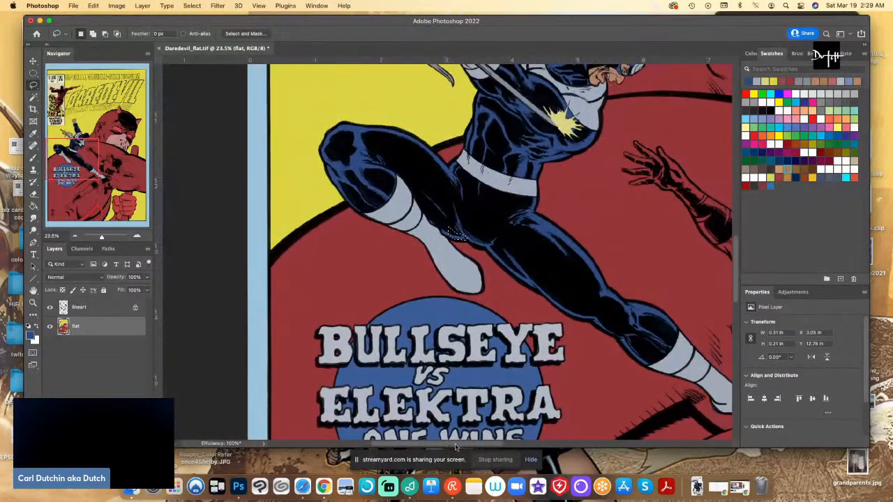
{"action": "key", "text": "i"}
{"action": "left_click", "coordinate": [447, 269]}
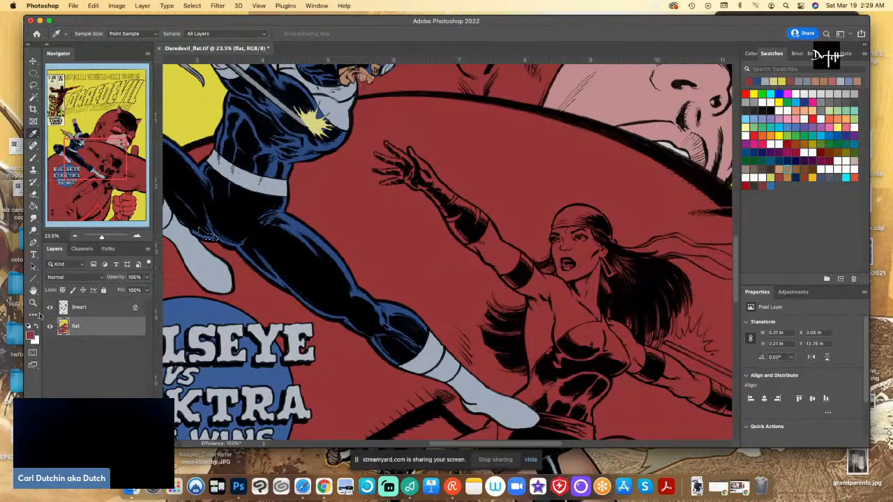
{"action": "left_click", "coordinate": [30, 335]}
{"action": "left_click_drag", "start_coordinate": [158, 239], "coordinate": [157, 234]}
{"action": "left_click", "coordinate": [72, 153]}
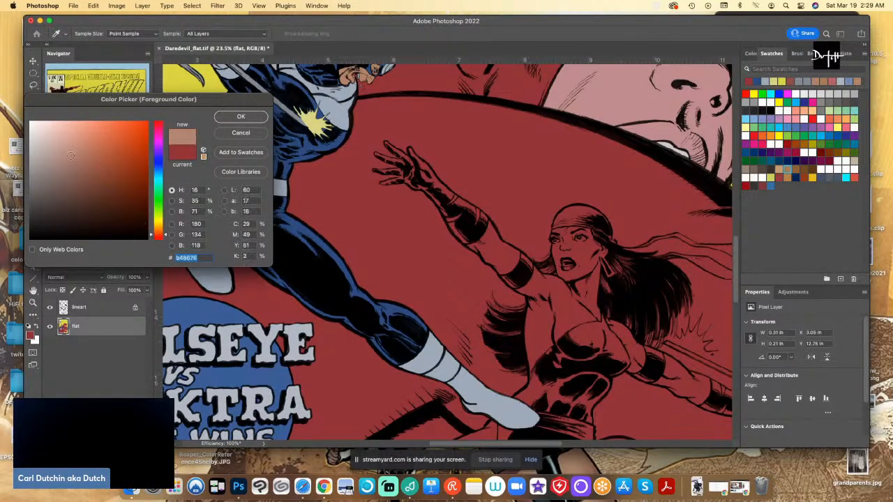
{"action": "left_click", "coordinate": [241, 116]}
Lasso the bare part of Elektra's outstretched arm between the two bands and fill it with the skin tone
{"action": "key", "text": "l"}
{"action": "scroll", "coordinate": [494, 265], "scroll_direction": "up", "scroll_amount": 2}
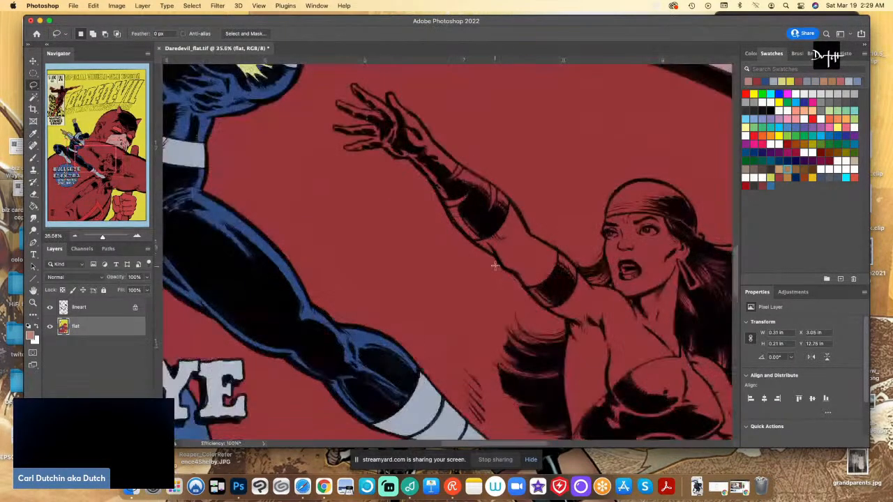
{"action": "mouse_move", "coordinate": [480, 249]}
{"action": "left_mouse_down"}
{"action": "mouse_move", "coordinate": [533, 286]}
{"action": "mouse_move", "coordinate": [553, 273]}
{"action": "mouse_move", "coordinate": [559, 247]}
{"action": "mouse_move", "coordinate": [527, 234]}
{"action": "mouse_move", "coordinate": [511, 201]}
{"action": "mouse_move", "coordinate": [478, 248]}
{"action": "left_mouse_up"}
{"action": "key", "text": "alt+BackSpace"}
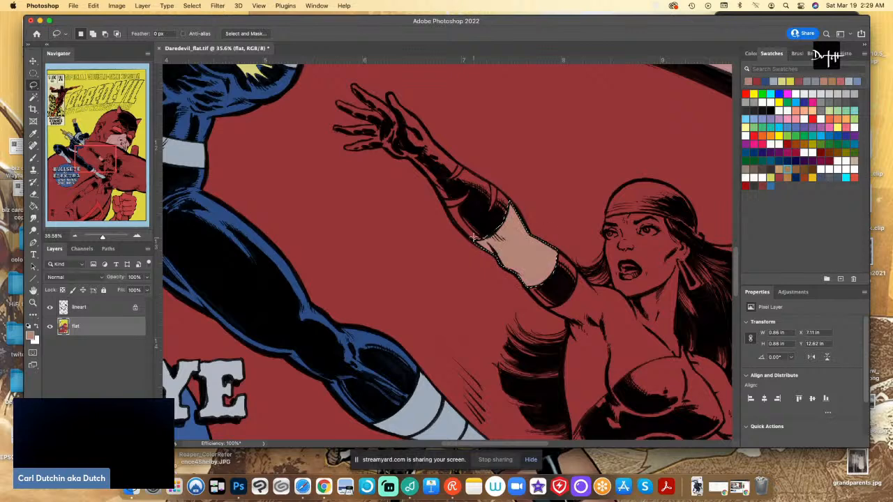
Lasso Elektra's shoulder, upper chest, neck and face as one area, fill it with the skin tone, and clear the selection
{"action": "mouse_move", "coordinate": [575, 279]}
{"action": "left_mouse_down"}
{"action": "mouse_move", "coordinate": [545, 310]}
{"action": "mouse_move", "coordinate": [555, 306]}
{"action": "mouse_move", "coordinate": [545, 308]}
{"action": "mouse_move", "coordinate": [568, 337]}
{"action": "left_mouse_up"}
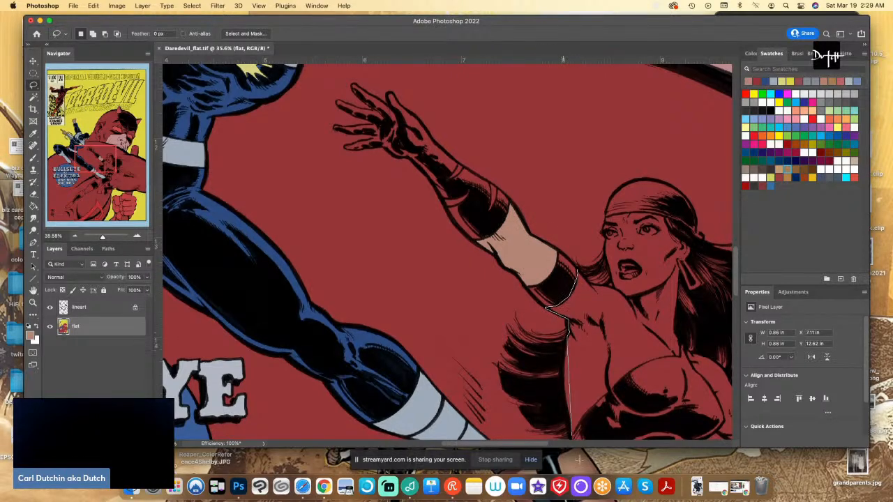
{"action": "mouse_move", "coordinate": [730, 377]}
{"action": "left_mouse_down"}
{"action": "mouse_move", "coordinate": [535, 279]}
{"action": "mouse_move", "coordinate": [543, 360]}
{"action": "mouse_move", "coordinate": [601, 302]}
{"action": "left_mouse_up"}
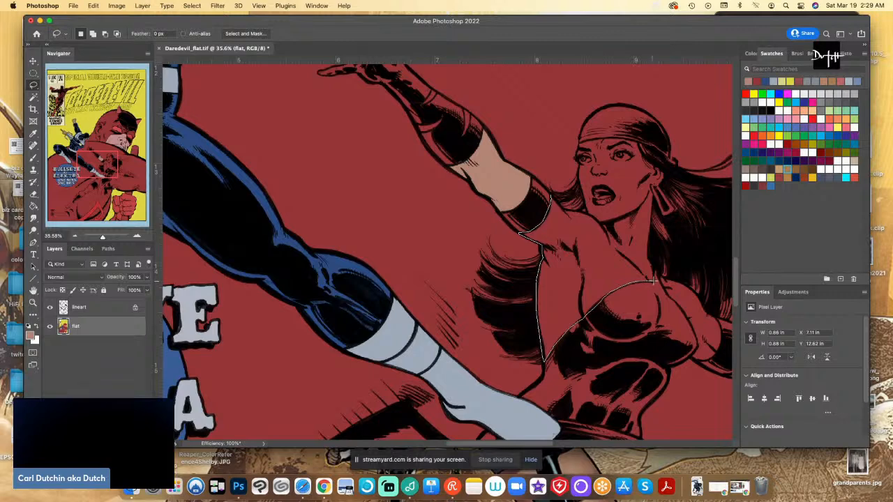
{"action": "mouse_move", "coordinate": [652, 280]}
{"action": "left_mouse_down"}
{"action": "mouse_move", "coordinate": [648, 182]}
{"action": "mouse_move", "coordinate": [656, 188]}
{"action": "mouse_move", "coordinate": [661, 179]}
{"action": "mouse_move", "coordinate": [640, 161]}
{"action": "mouse_move", "coordinate": [638, 141]}
{"action": "mouse_move", "coordinate": [601, 132]}
{"action": "mouse_move", "coordinate": [620, 137]}
{"action": "mouse_move", "coordinate": [575, 140]}
{"action": "mouse_move", "coordinate": [587, 209]}
{"action": "mouse_move", "coordinate": [551, 196]}
{"action": "left_mouse_up"}
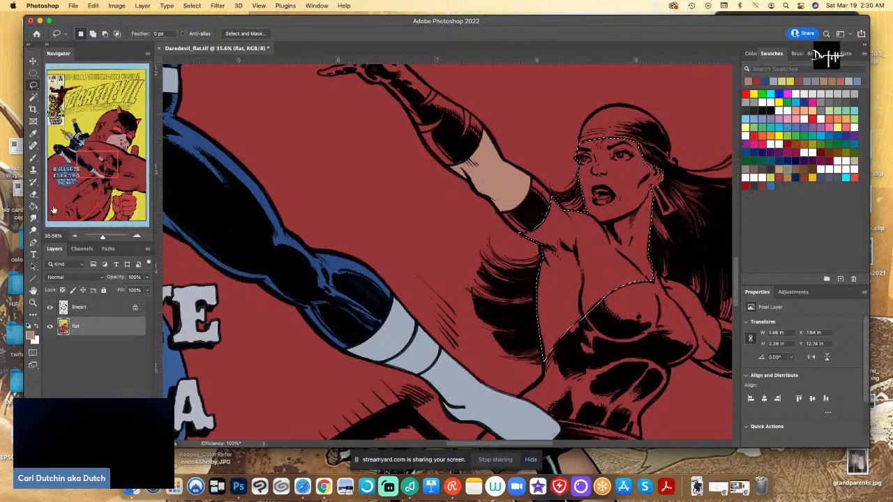
{"action": "key", "text": "alt+BackSpace"}
{"action": "key", "text": "super+d"}
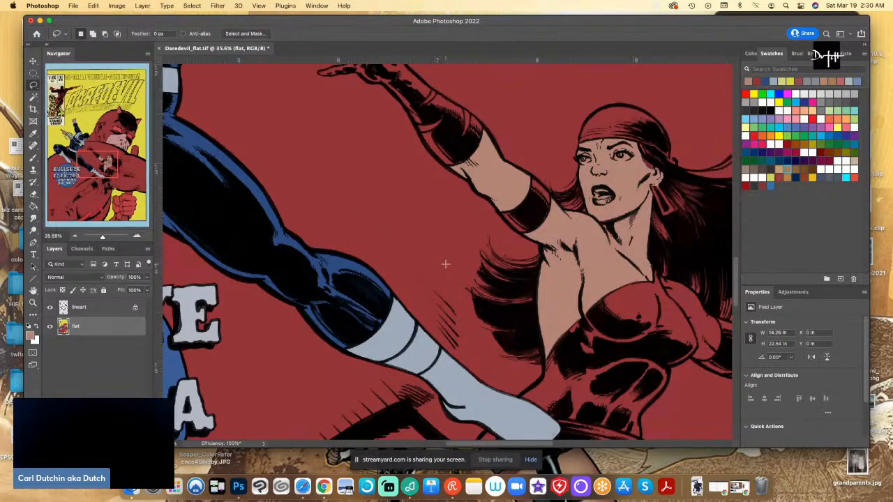
{"action": "left_click_drag", "start_coordinate": [492, 445], "coordinate": [504, 447]}
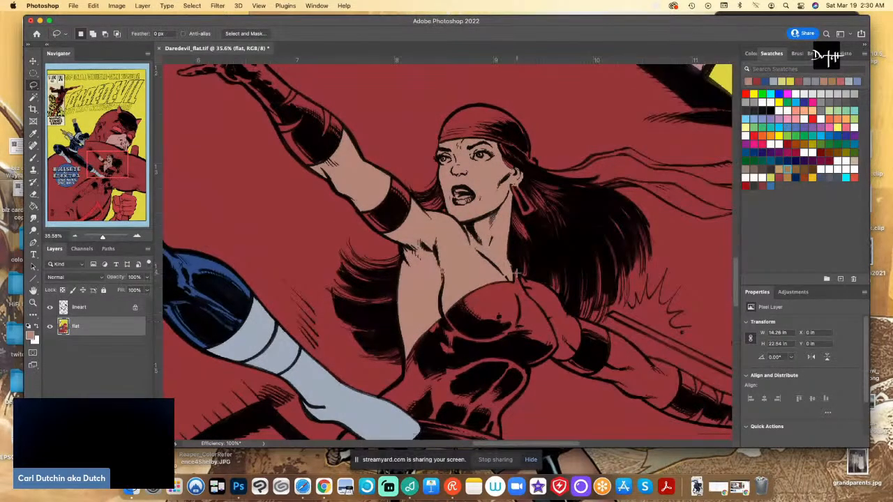
Lasso the bare upper arm and forearm of Elektra's lowered arm around the black band and fill both with the skin tone
{"action": "left_click_drag", "start_coordinate": [540, 309], "coordinate": [552, 328]}
{"action": "left_click_drag", "start_coordinate": [555, 290], "coordinate": [519, 274]}
{"action": "left_click", "coordinate": [608, 334]}
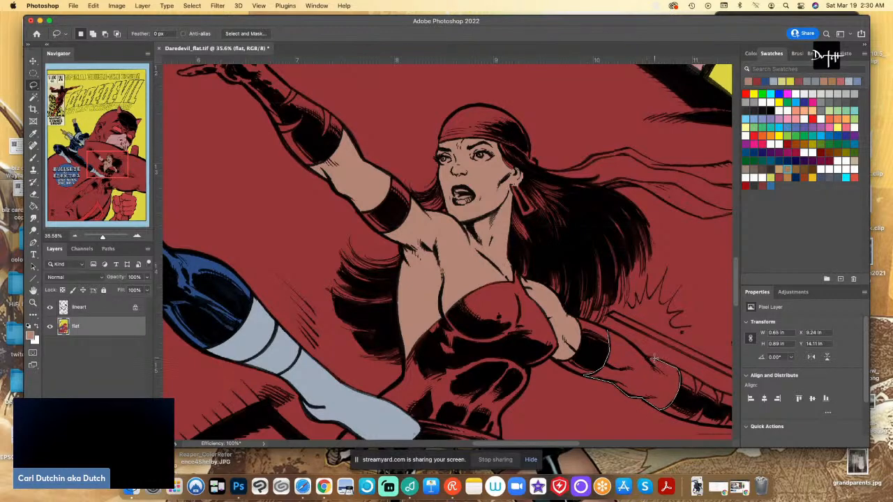
{"action": "left_click_drag", "start_coordinate": [654, 359], "coordinate": [607, 332]}
Lasso the bare upper thigh beside the loincloth and the bent leg's bare thigh and knee as one combined selection
{"action": "scroll", "coordinate": [343, 263], "scroll_direction": "down", "scroll_amount": 5}
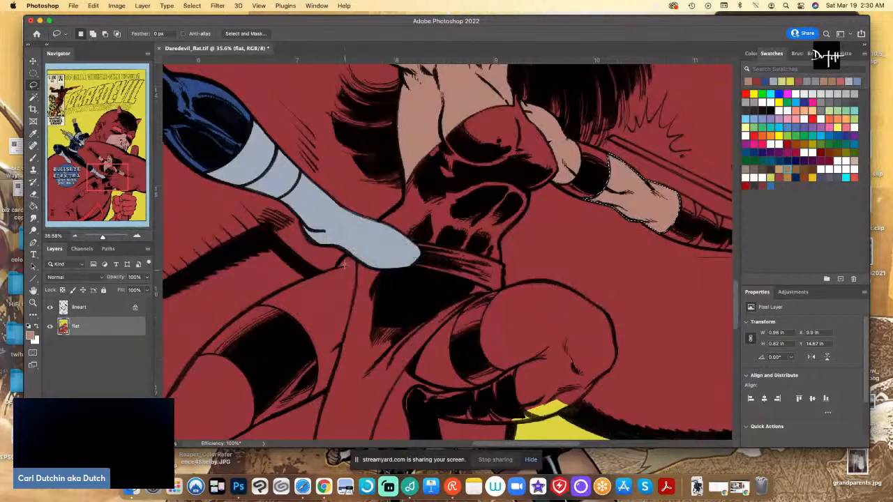
{"action": "left_click", "coordinate": [348, 250]}
{"action": "left_click_drag", "start_coordinate": [336, 265], "coordinate": [273, 295]}
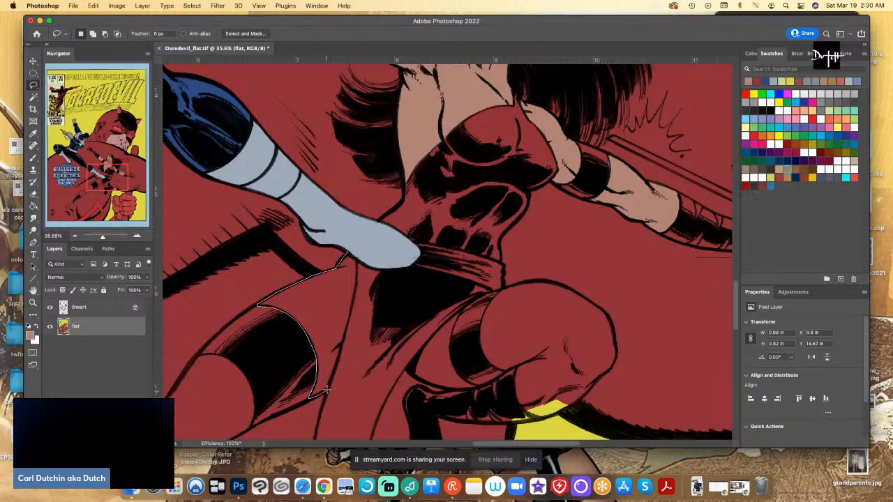
{"action": "left_click_drag", "start_coordinate": [326, 391], "coordinate": [360, 231]}
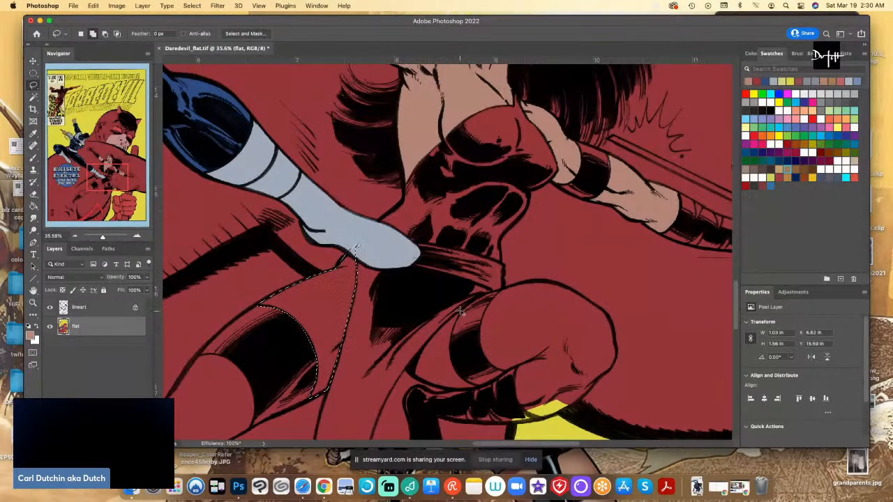
{"action": "mouse_move", "coordinate": [460, 312]}
{"action": "left_mouse_down"}
{"action": "mouse_move", "coordinate": [423, 341]}
{"action": "mouse_move", "coordinate": [409, 370]}
{"action": "mouse_move", "coordinate": [433, 389]}
{"action": "mouse_move", "coordinate": [428, 384]}
{"action": "mouse_move", "coordinate": [477, 392]}
{"action": "mouse_move", "coordinate": [451, 360]}
{"action": "mouse_move", "coordinate": [456, 325]}
{"action": "mouse_move", "coordinate": [462, 311]}
{"action": "mouse_move", "coordinate": [503, 290]}
{"action": "mouse_move", "coordinate": [482, 316]}
{"action": "mouse_move", "coordinate": [484, 360]}
{"action": "mouse_move", "coordinate": [505, 374]}
{"action": "mouse_move", "coordinate": [518, 364]}
{"action": "mouse_move", "coordinate": [526, 414]}
{"action": "mouse_move", "coordinate": [541, 420]}
{"action": "mouse_move", "coordinate": [565, 411]}
{"action": "mouse_move", "coordinate": [613, 366]}
{"action": "mouse_move", "coordinate": [611, 322]}
{"action": "mouse_move", "coordinate": [571, 290]}
{"action": "mouse_move", "coordinate": [585, 311]}
{"action": "mouse_move", "coordinate": [602, 318]}
{"action": "mouse_move", "coordinate": [565, 286]}
{"action": "mouse_move", "coordinate": [501, 286]}
{"action": "left_mouse_up"}
{"action": "scroll", "coordinate": [719, 292], "scroll_direction": "down", "scroll_amount": 3}
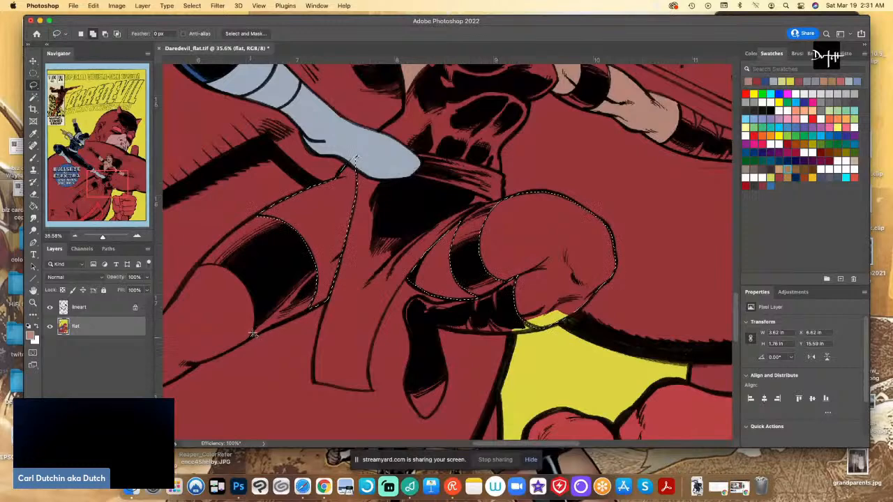
Add the outstretched leg's bare knee area to the selection, fill all the leg areas with the skin tone, and clear the selection
{"action": "mouse_move", "coordinate": [253, 337]}
{"action": "left_mouse_down"}
{"action": "mouse_move", "coordinate": [257, 301]}
{"action": "mouse_move", "coordinate": [226, 265]}
{"action": "mouse_move", "coordinate": [194, 265]}
{"action": "mouse_move", "coordinate": [197, 315]}
{"action": "mouse_move", "coordinate": [447, 274]}
{"action": "mouse_move", "coordinate": [414, 321]}
{"action": "mouse_move", "coordinate": [325, 369]}
{"action": "mouse_move", "coordinate": [322, 394]}
{"action": "mouse_move", "coordinate": [361, 431]}
{"action": "mouse_move", "coordinate": [429, 380]}
{"action": "mouse_move", "coordinate": [453, 347]}
{"action": "mouse_move", "coordinate": [421, 382]}
{"action": "mouse_move", "coordinate": [454, 369]}
{"action": "mouse_move", "coordinate": [470, 349]}
{"action": "mouse_move", "coordinate": [456, 366]}
{"action": "mouse_move", "coordinate": [517, 335]}
{"action": "left_mouse_up"}
{"action": "key", "text": "g"}
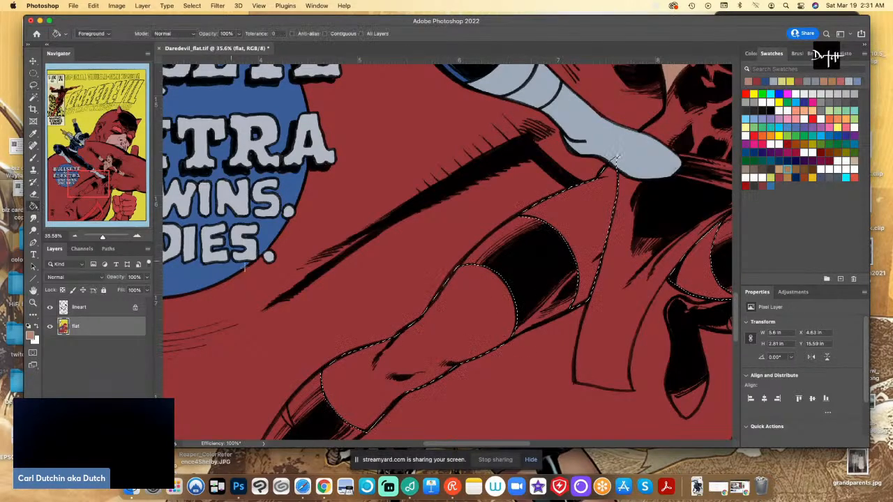
{"action": "key", "text": "alt+BackSpace"}
{"action": "key", "text": "super+d"}
Sample the red around Elektra and lasso the small sliver at the upper edge of the outstretched leg's thigh band
{"action": "key", "text": "l"}
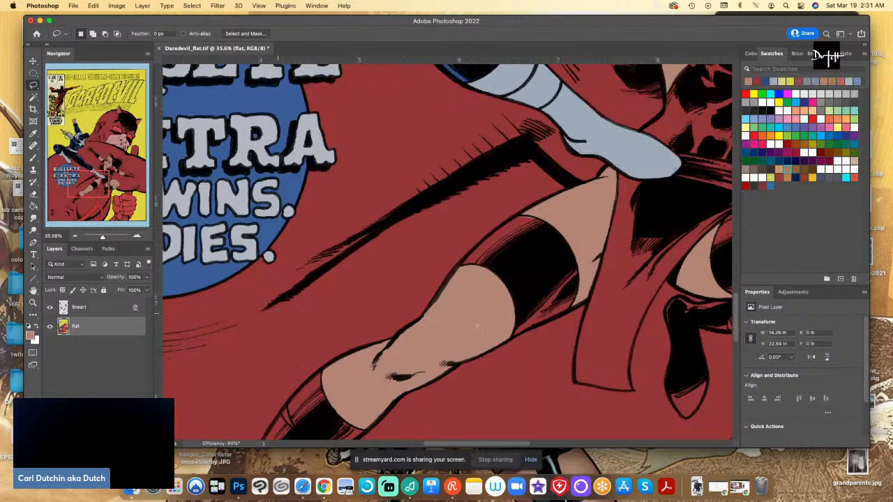
{"action": "key", "text": "i"}
{"action": "left_click", "coordinate": [455, 236]}
{"action": "key", "text": "l"}
{"action": "left_click_drag", "start_coordinate": [539, 225], "coordinate": [515, 218]}
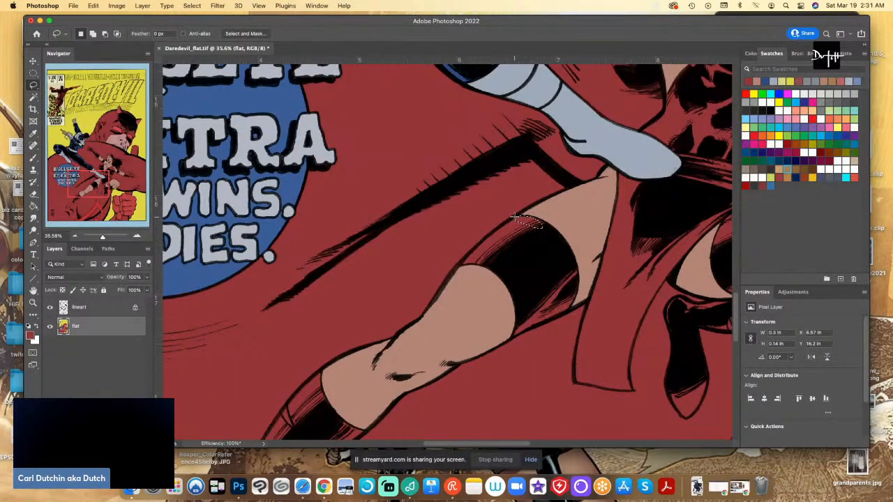
{"action": "scroll", "coordinate": [515, 218], "scroll_direction": "down", "scroll_amount": 5}
Sample the leg's skin tone and change the foreground color to the costume red #a24641
{"action": "key", "text": "i"}
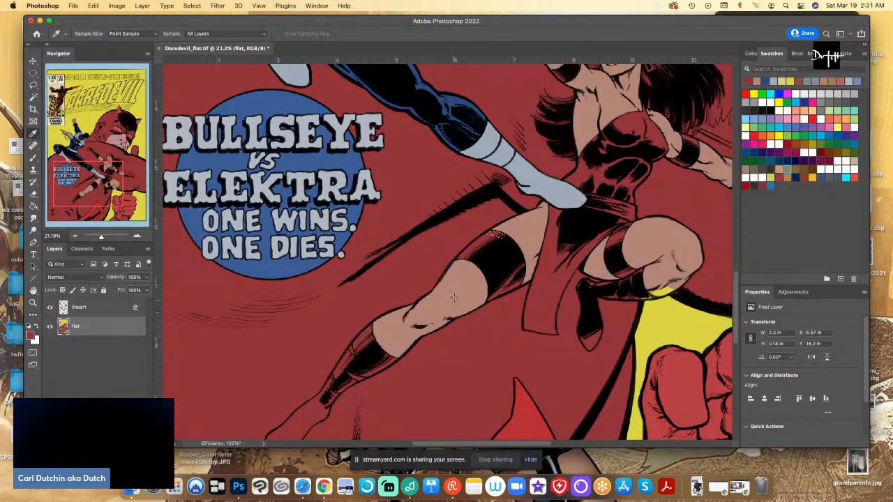
{"action": "left_click", "coordinate": [462, 290]}
{"action": "left_click", "coordinate": [30, 337]}
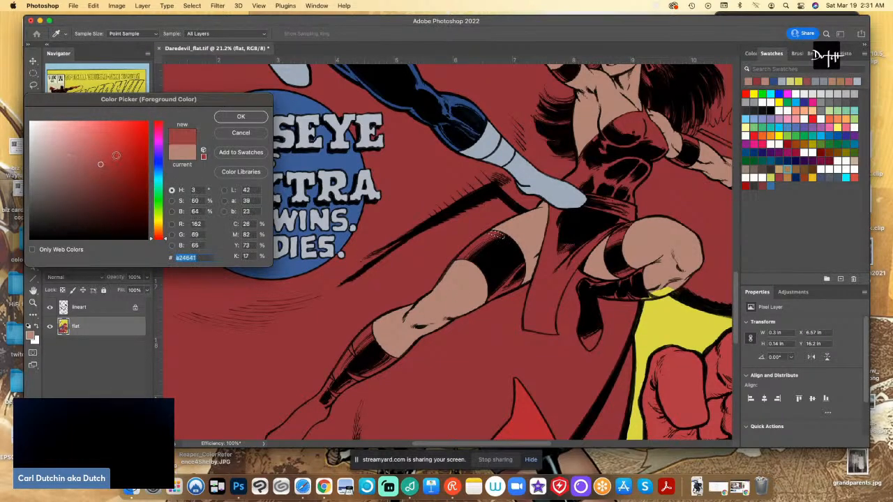
{"action": "key", "text": "Return"}
{"action": "key", "text": "l"}
Lasso Elektra's loincloth, sash and bodice as one area and fill it with the costume red #a24641
{"action": "scroll", "coordinate": [546, 274], "scroll_direction": "up", "scroll_amount": 3}
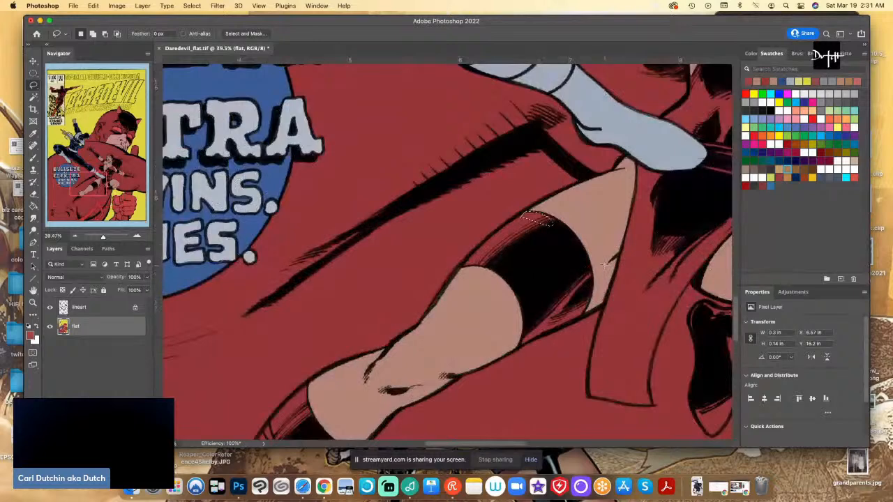
{"action": "left_click_drag", "start_coordinate": [600, 307], "coordinate": [591, 347]}
{"action": "left_click_drag", "start_coordinate": [588, 396], "coordinate": [616, 403]}
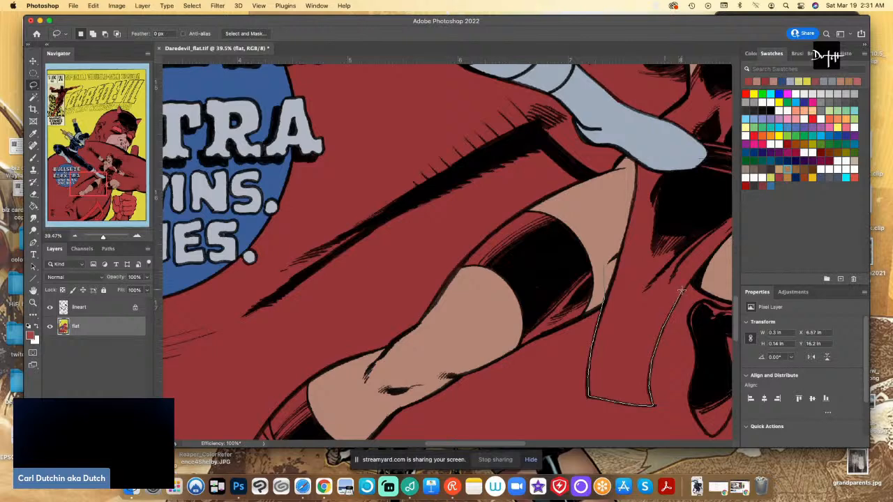
{"action": "mouse_move", "coordinate": [681, 292]}
{"action": "left_mouse_down"}
{"action": "mouse_move", "coordinate": [693, 281]}
{"action": "mouse_move", "coordinate": [739, 286]}
{"action": "mouse_move", "coordinate": [736, 251]}
{"action": "mouse_move", "coordinate": [605, 225]}
{"action": "mouse_move", "coordinate": [661, 192]}
{"action": "left_mouse_up"}
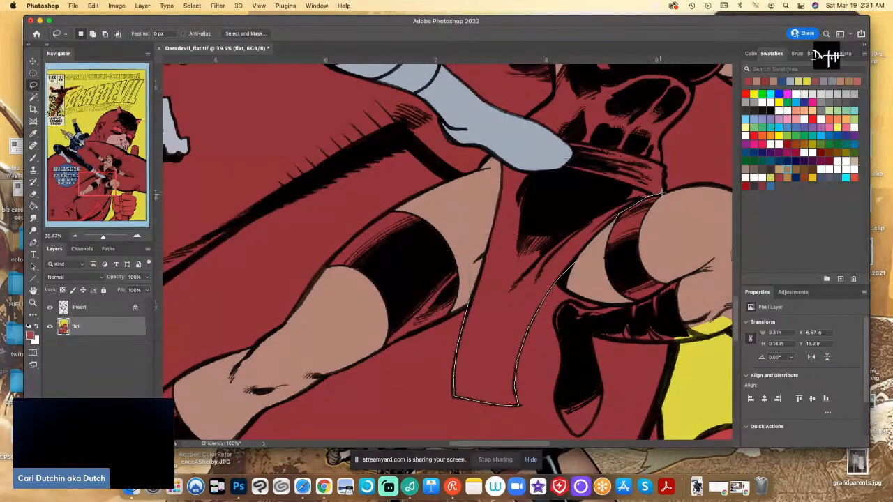
{"action": "mouse_move", "coordinate": [658, 142]}
{"action": "left_mouse_down"}
{"action": "mouse_move", "coordinate": [663, 69]}
{"action": "mouse_move", "coordinate": [649, 18]}
{"action": "mouse_move", "coordinate": [733, 120]}
{"action": "mouse_move", "coordinate": [788, 212]}
{"action": "mouse_move", "coordinate": [677, 237]}
{"action": "mouse_move", "coordinate": [622, 213]}
{"action": "mouse_move", "coordinate": [619, 237]}
{"action": "left_mouse_up"}
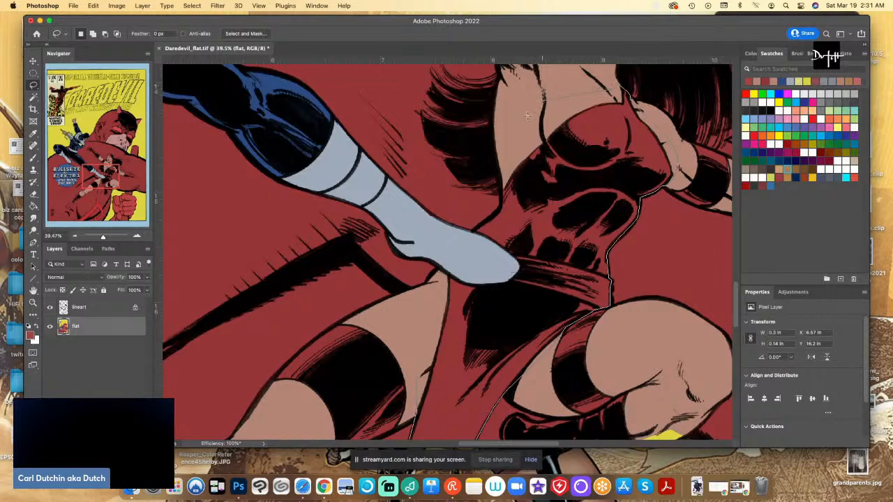
{"action": "left_click_drag", "start_coordinate": [499, 211], "coordinate": [447, 256]}
{"action": "left_click_drag", "start_coordinate": [418, 332], "coordinate": [420, 334]}
{"action": "key", "text": "g"}
{"action": "left_click", "coordinate": [244, 259]}
{"action": "key", "text": "l"}
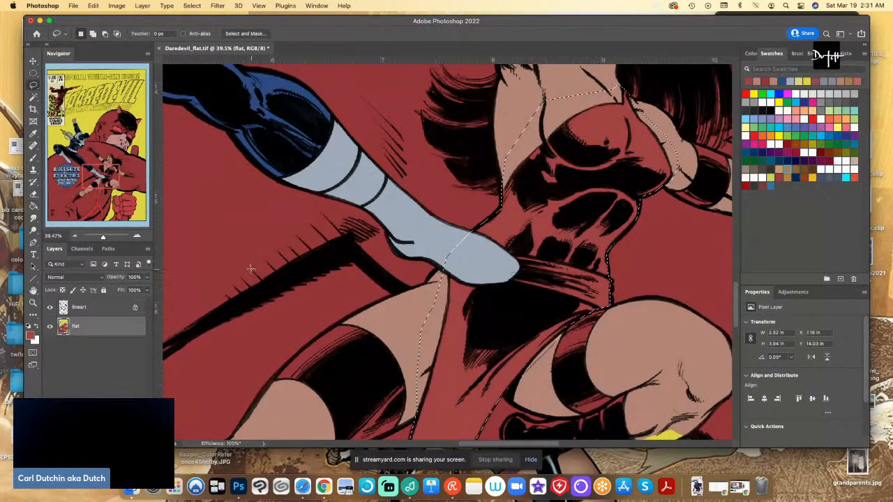
Set the foreground red for the thigh bands and lasso the band on the outstretched leg
{"action": "left_click", "coordinate": [30, 335]}
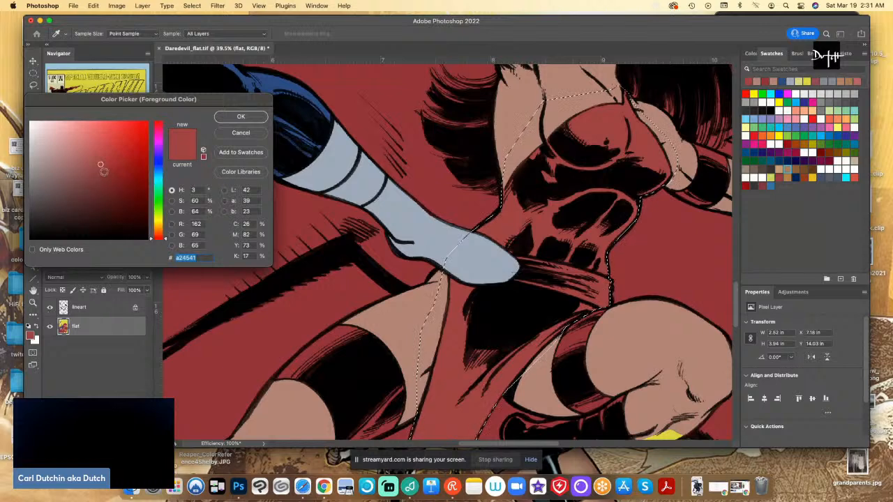
{"action": "left_click", "coordinate": [241, 116]}
{"action": "mouse_move", "coordinate": [340, 322]}
{"action": "left_mouse_down"}
{"action": "mouse_move", "coordinate": [272, 376]}
{"action": "mouse_move", "coordinate": [311, 444]}
{"action": "mouse_move", "coordinate": [306, 379]}
{"action": "mouse_move", "coordinate": [330, 390]}
{"action": "mouse_move", "coordinate": [383, 360]}
{"action": "left_mouse_up"}
{"action": "left_click_drag", "start_coordinate": [410, 306], "coordinate": [394, 256]}
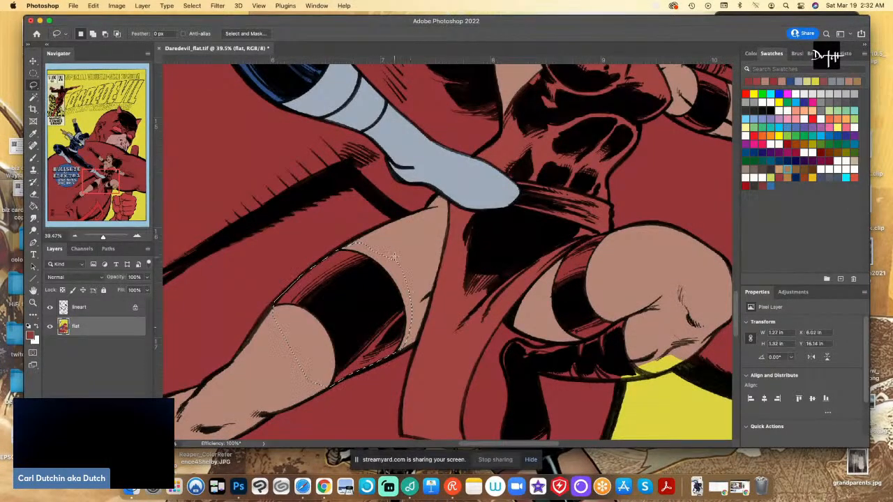
Add the bent leg's thigh band to the selection, fill both bands with red, and readjust the foreground red
{"action": "mouse_move", "coordinate": [550, 293]}
{"action": "left_mouse_down"}
{"action": "mouse_move", "coordinate": [548, 279]}
{"action": "mouse_move", "coordinate": [594, 226]}
{"action": "left_mouse_up"}
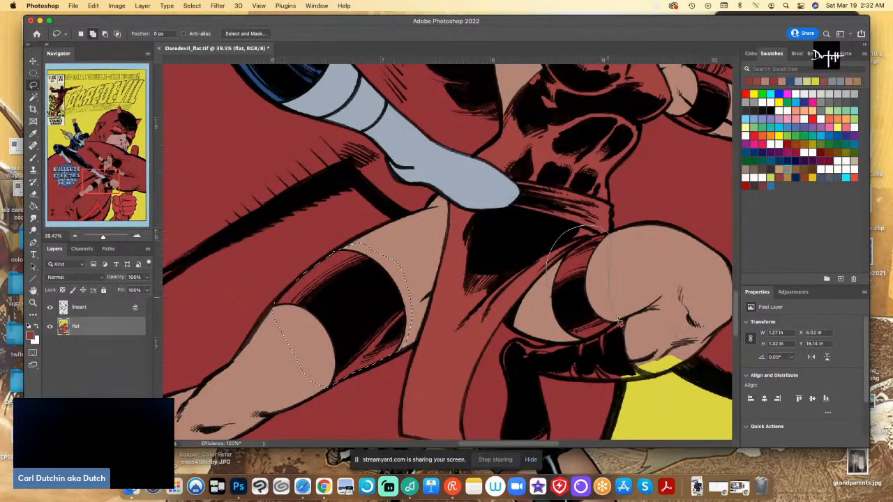
{"action": "left_click_drag", "start_coordinate": [619, 323], "coordinate": [576, 341]}
{"action": "left_click_drag", "start_coordinate": [533, 272], "coordinate": [534, 278]}
{"action": "key", "text": "g"}
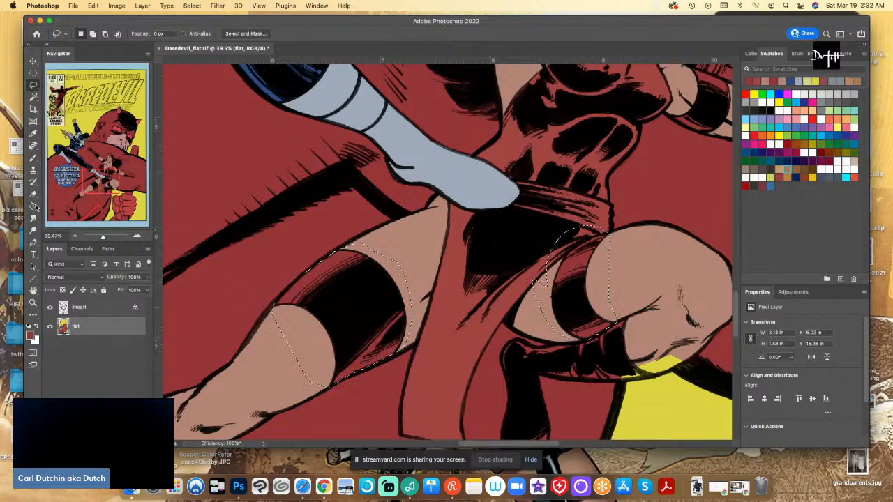
{"action": "left_click", "coordinate": [246, 251], "text": "alt"}
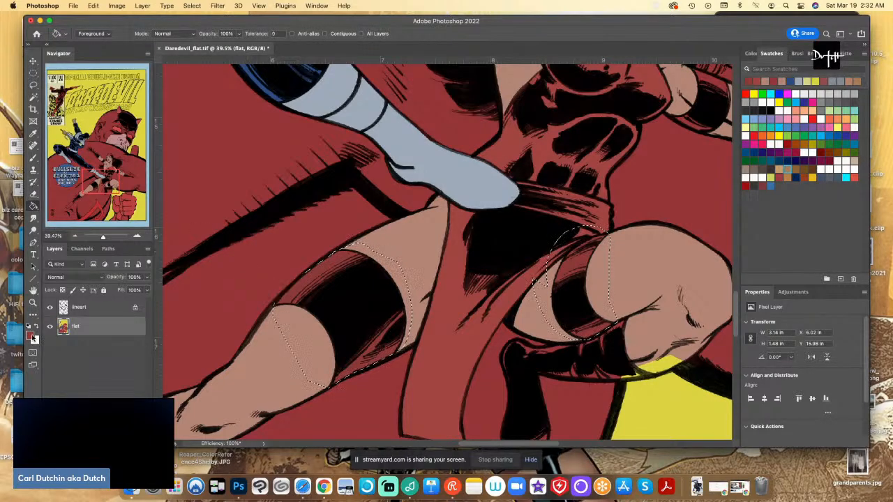
{"action": "left_click", "coordinate": [30, 336]}
{"action": "left_click", "coordinate": [247, 117]}
{"action": "key", "text": "l"}
{"action": "key", "text": "ctrl+d"}
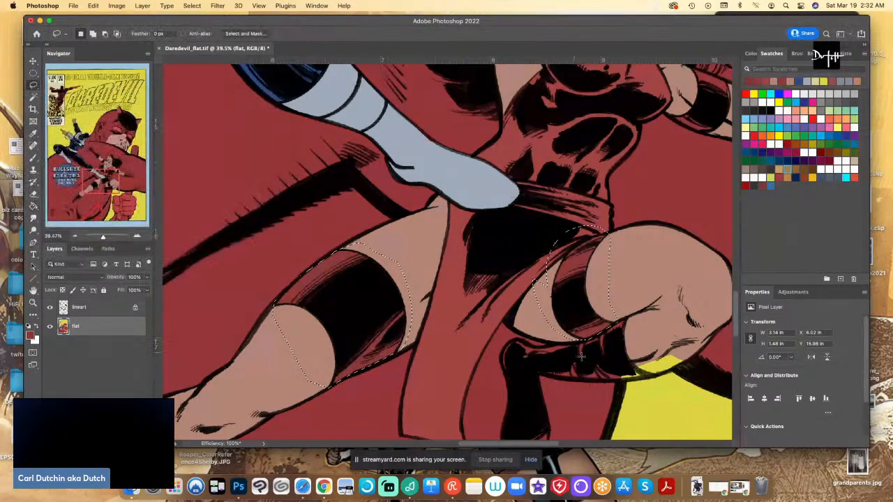
Lasso the bent leg's boot from the knee to the toe, fill it with the darker red, and clear the selection
{"action": "mouse_move", "coordinate": [645, 374]}
{"action": "left_mouse_down"}
{"action": "mouse_move", "coordinate": [631, 356]}
{"action": "mouse_move", "coordinate": [645, 374]}
{"action": "mouse_move", "coordinate": [602, 380]}
{"action": "mouse_move", "coordinate": [534, 370]}
{"action": "mouse_move", "coordinate": [570, 485]}
{"action": "mouse_move", "coordinate": [548, 367]}
{"action": "left_mouse_up"}
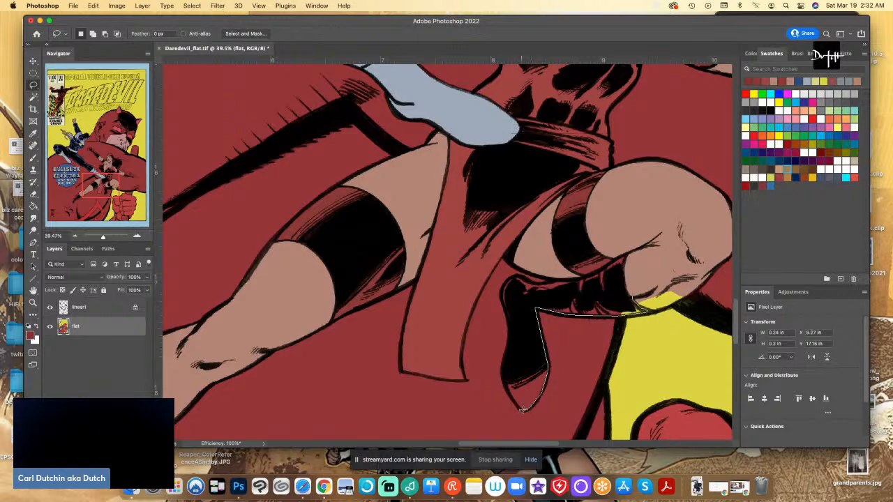
{"action": "left_click_drag", "start_coordinate": [523, 410], "coordinate": [500, 379]}
{"action": "left_click_drag", "start_coordinate": [625, 235], "coordinate": [636, 300]}
{"action": "key", "text": "g"}
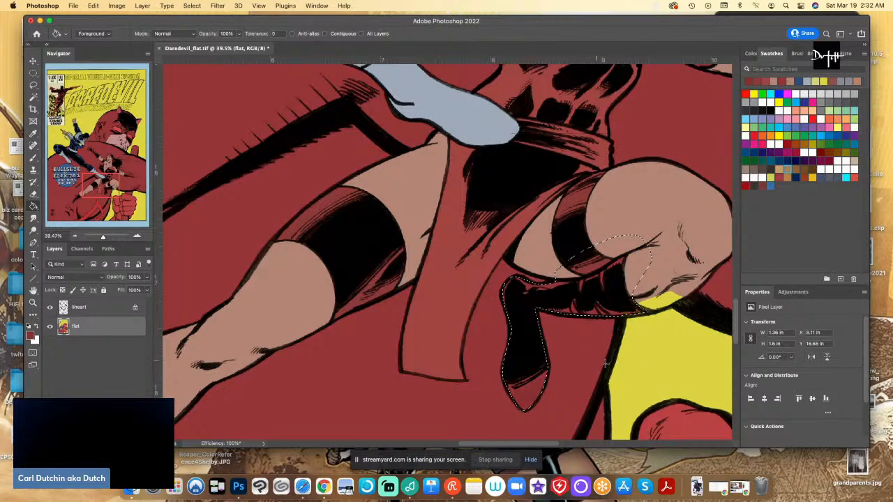
{"action": "key", "text": "l"}
{"action": "key", "text": "ctrl+d"}
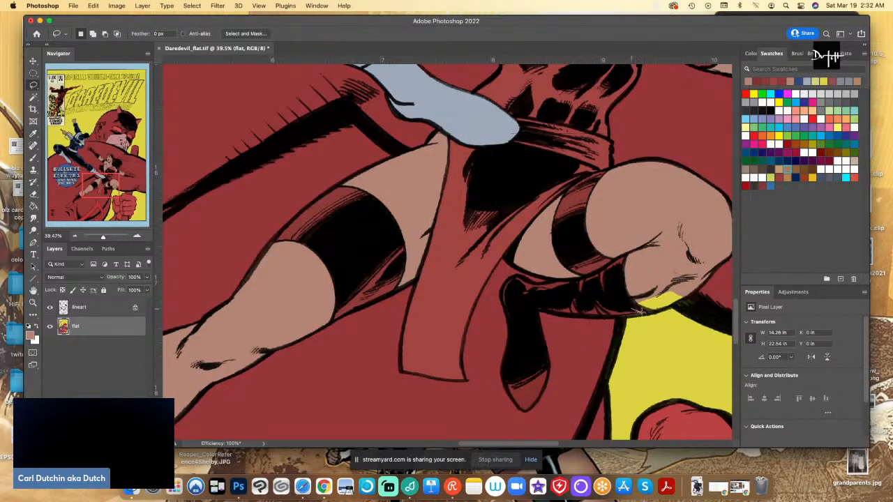
Lasso the yellow patch on the underside of the bent knee and fill it with the skin tone
{"action": "mouse_move", "coordinate": [635, 263]}
{"action": "left_mouse_down"}
{"action": "mouse_move", "coordinate": [659, 311]}
{"action": "mouse_move", "coordinate": [674, 305]}
{"action": "mouse_move", "coordinate": [675, 272]}
{"action": "mouse_move", "coordinate": [635, 297]}
{"action": "left_mouse_up"}
{"action": "left_click", "coordinate": [33, 207]}
{"action": "left_click", "coordinate": [658, 301]}
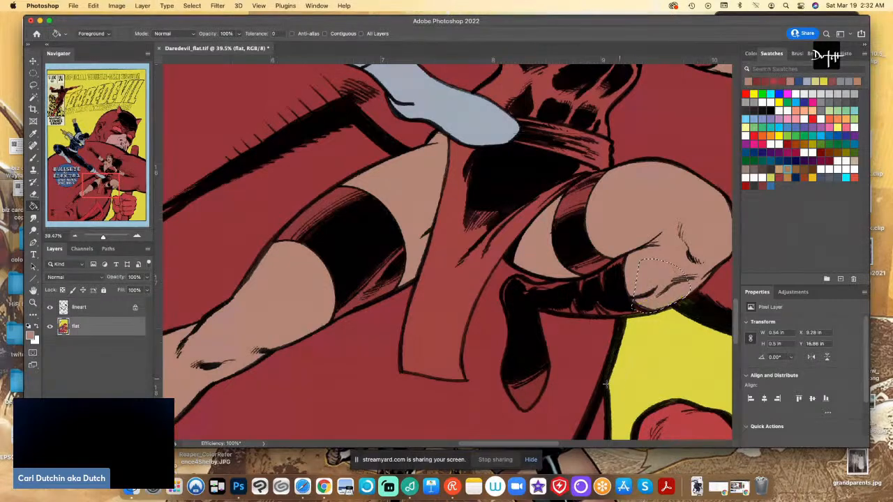
Sample the red of the bent leg's boot, then lasso the outstretched leg's whole boot and fill it with that red
{"action": "left_click", "coordinate": [526, 398], "text": "alt"}
{"action": "key", "text": "l"}
{"action": "left_click_drag", "start_coordinate": [92, 194], "coordinate": [77, 205]}
{"action": "mouse_move", "coordinate": [341, 208]}
{"action": "left_mouse_down"}
{"action": "mouse_move", "coordinate": [239, 336]}
{"action": "mouse_move", "coordinate": [198, 366]}
{"action": "mouse_move", "coordinate": [129, 365]}
{"action": "mouse_move", "coordinate": [348, 357]}
{"action": "mouse_move", "coordinate": [281, 374]}
{"action": "mouse_move", "coordinate": [403, 308]}
{"action": "mouse_move", "coordinate": [315, 328]}
{"action": "mouse_move", "coordinate": [225, 426]}
{"action": "mouse_move", "coordinate": [225, 382]}
{"action": "left_mouse_up"}
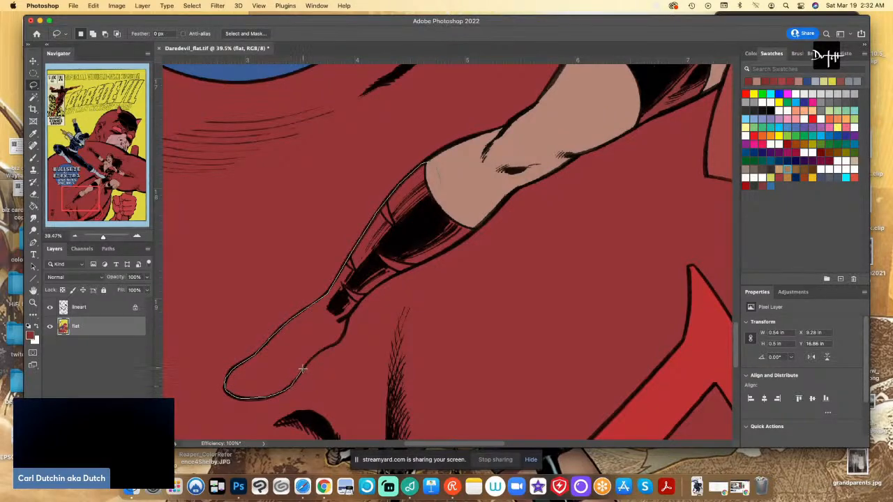
{"action": "left_click_drag", "start_coordinate": [346, 312], "coordinate": [444, 253]}
{"action": "left_click_drag", "start_coordinate": [477, 218], "coordinate": [477, 218]}
{"action": "key", "text": "g"}
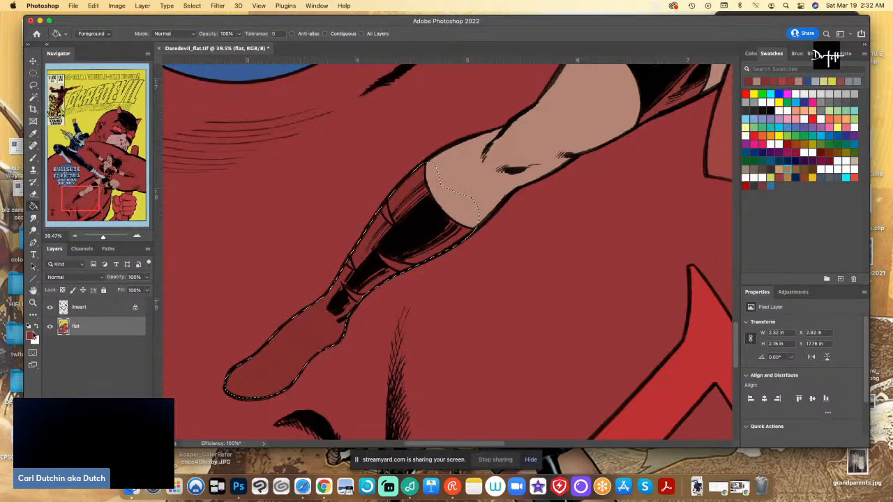
Choose a lighter foreground red, then lasso the wrap strips on the outstretched leg's boot and fill them
{"action": "left_click", "coordinate": [30, 335]}
{"action": "left_click", "coordinate": [100, 167]}
{"action": "left_click", "coordinate": [241, 116]}
{"action": "key", "text": "l"}
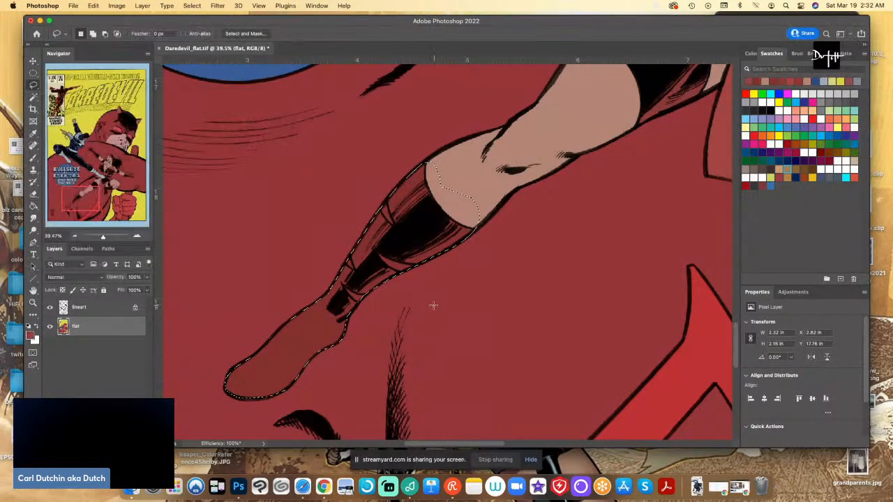
{"action": "key", "text": "super+d"}
{"action": "mouse_move", "coordinate": [394, 226]}
{"action": "left_mouse_down"}
{"action": "mouse_move", "coordinate": [373, 199]}
{"action": "mouse_move", "coordinate": [338, 219]}
{"action": "left_mouse_up"}
{"action": "mouse_move", "coordinate": [354, 271]}
{"action": "left_mouse_down"}
{"action": "mouse_move", "coordinate": [335, 249]}
{"action": "mouse_move", "coordinate": [316, 249]}
{"action": "mouse_move", "coordinate": [316, 208]}
{"action": "mouse_move", "coordinate": [376, 178]}
{"action": "left_mouse_up"}
{"action": "mouse_move", "coordinate": [378, 255]}
{"action": "left_mouse_down"}
{"action": "mouse_move", "coordinate": [410, 285]}
{"action": "mouse_move", "coordinate": [375, 315]}
{"action": "mouse_move", "coordinate": [366, 296]}
{"action": "mouse_move", "coordinate": [342, 284]}
{"action": "mouse_move", "coordinate": [355, 301]}
{"action": "mouse_move", "coordinate": [386, 312]}
{"action": "mouse_move", "coordinate": [425, 291]}
{"action": "mouse_move", "coordinate": [414, 264]}
{"action": "mouse_move", "coordinate": [381, 252]}
{"action": "left_mouse_up"}
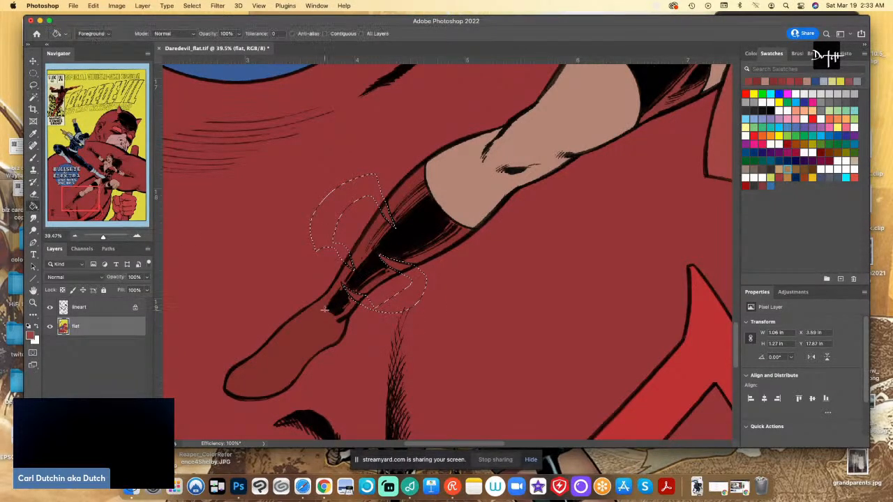
Lasso the small wrap strips on the bent leg's boot and fill them with the same lighter red
{"action": "left_click_drag", "start_coordinate": [115, 200], "coordinate": [133, 200]}
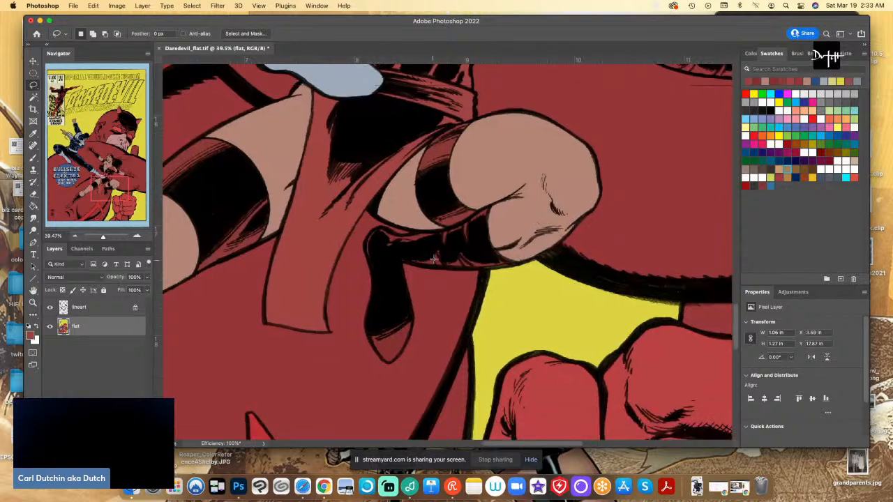
{"action": "mouse_move", "coordinate": [479, 269]}
{"action": "left_mouse_down"}
{"action": "mouse_move", "coordinate": [456, 252]}
{"action": "mouse_move", "coordinate": [467, 276]}
{"action": "mouse_move", "coordinate": [443, 277]}
{"action": "mouse_move", "coordinate": [437, 252]}
{"action": "mouse_move", "coordinate": [445, 221]}
{"action": "mouse_move", "coordinate": [463, 224]}
{"action": "mouse_move", "coordinate": [467, 242]}
{"action": "mouse_move", "coordinate": [466, 215]}
{"action": "left_mouse_up"}
{"action": "left_click", "coordinate": [33, 208]}
{"action": "key", "text": "l"}
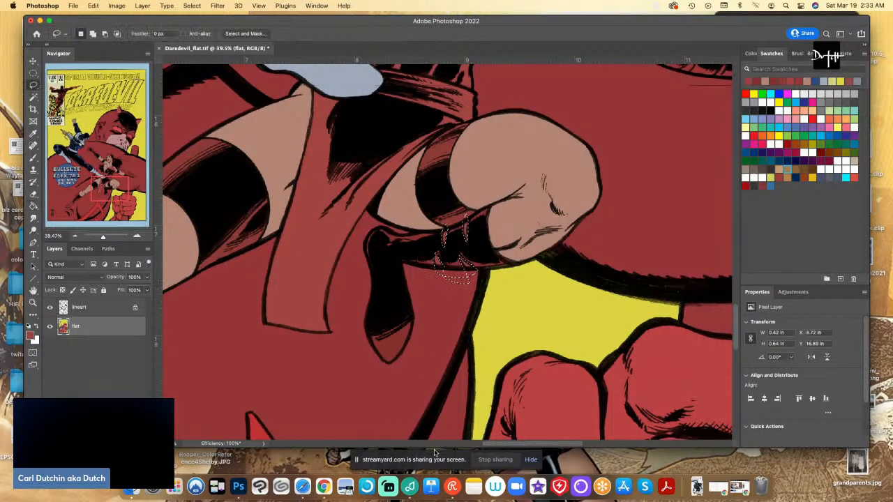
{"action": "scroll", "coordinate": [311, 371], "scroll_direction": "down", "scroll_amount": 2}
{"action": "scroll", "coordinate": [725, 300], "scroll_direction": "up", "scroll_amount": 4}
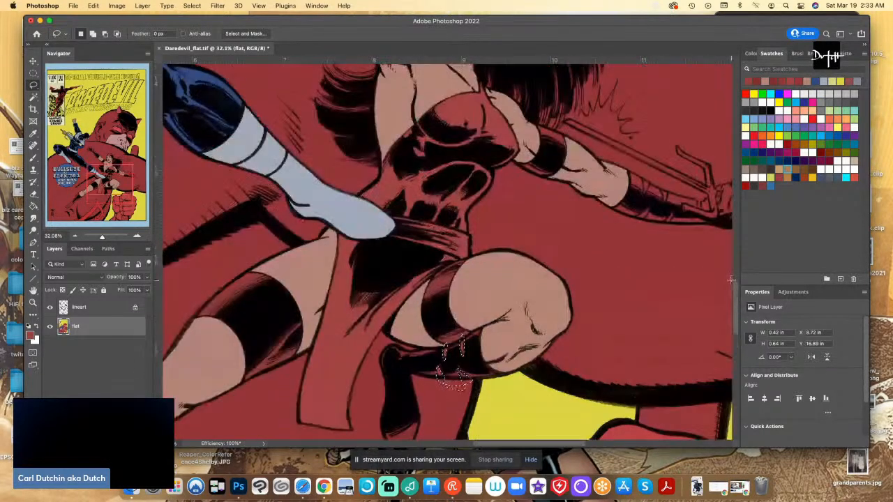
Sample the costume's darker red, lasso the small sliver on the bent leg's thigh band, and adjust the foreground red
{"action": "key", "text": "i"}
{"action": "key", "text": "l"}
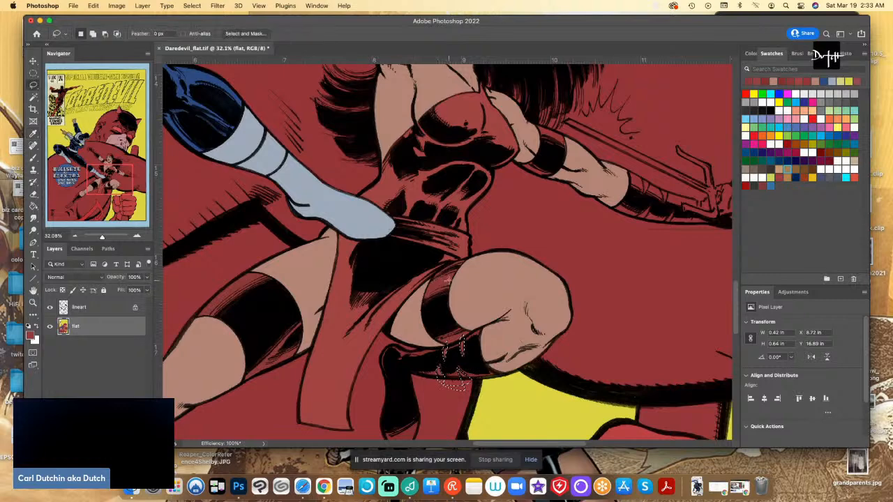
{"action": "mouse_move", "coordinate": [443, 276]}
{"action": "left_mouse_down"}
{"action": "mouse_move", "coordinate": [446, 298]}
{"action": "mouse_move", "coordinate": [450, 274]}
{"action": "left_mouse_up"}
{"action": "left_click", "coordinate": [30, 335]}
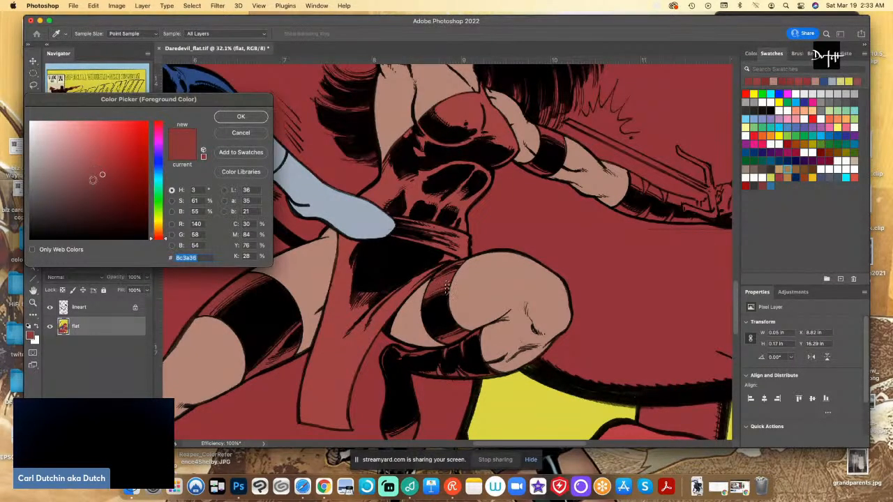
{"action": "key", "text": "Return"}
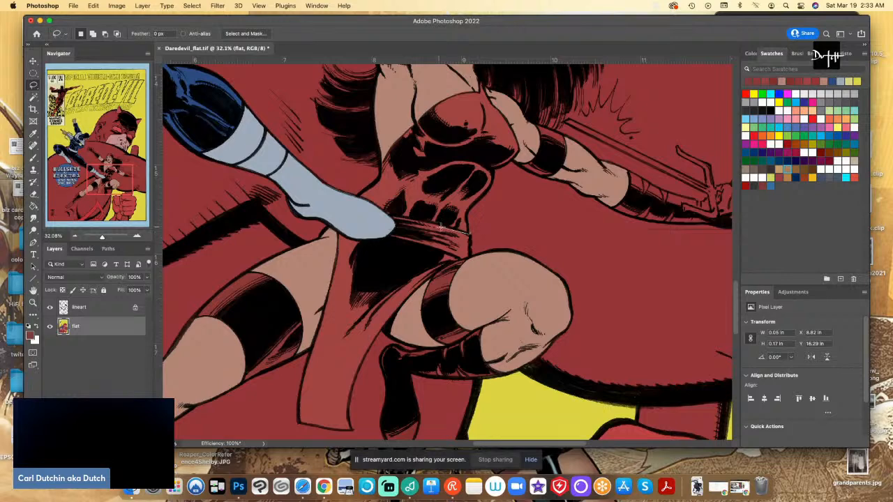
Lasso the sash around Elektra's waist, fill it with the foreground red, and deselect
{"action": "mouse_move", "coordinate": [440, 227]}
{"action": "left_mouse_down"}
{"action": "mouse_move", "coordinate": [380, 215]}
{"action": "mouse_move", "coordinate": [455, 257]}
{"action": "mouse_move", "coordinate": [477, 239]}
{"action": "mouse_move", "coordinate": [469, 248]}
{"action": "left_mouse_up"}
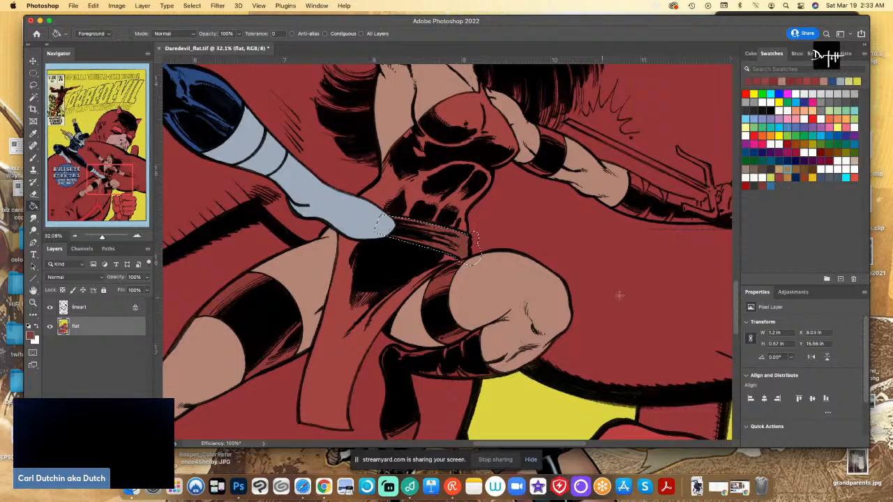
{"action": "scroll", "coordinate": [737, 286], "scroll_direction": "up", "scroll_amount": 3}
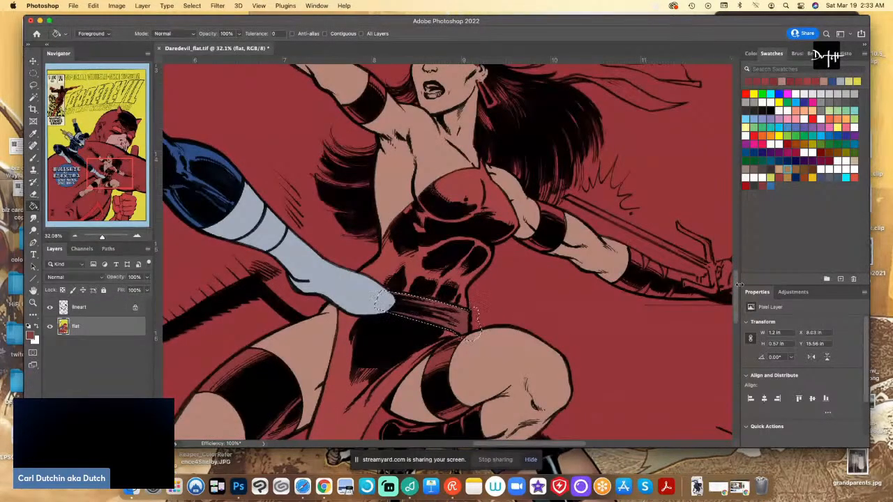
{"action": "key", "text": "i"}
{"action": "key", "text": "l"}
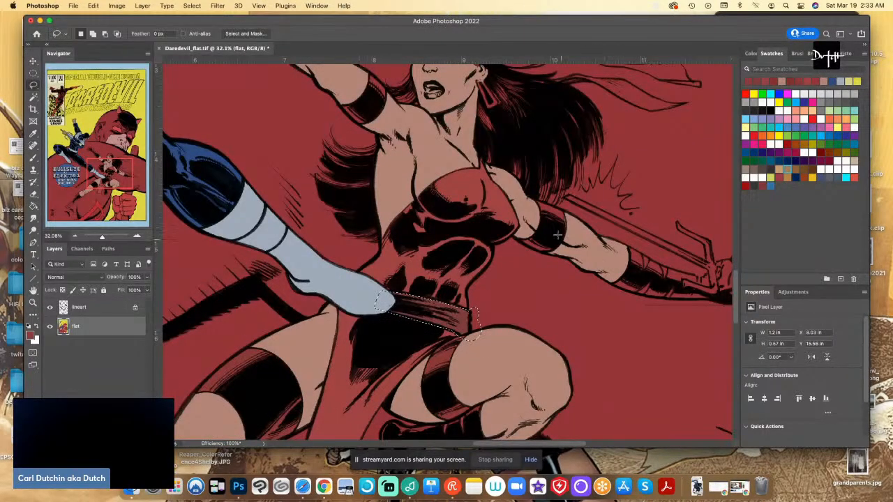
{"action": "key", "text": "super+d"}
Lasso the upper-arm bands on the sword arm and the raised arm and fill them with the same red
{"action": "mouse_move", "coordinate": [535, 202]}
{"action": "left_mouse_down"}
{"action": "mouse_move", "coordinate": [514, 239]}
{"action": "mouse_move", "coordinate": [569, 227]}
{"action": "mouse_move", "coordinate": [538, 203]}
{"action": "left_mouse_up"}
{"action": "key", "text": "g"}
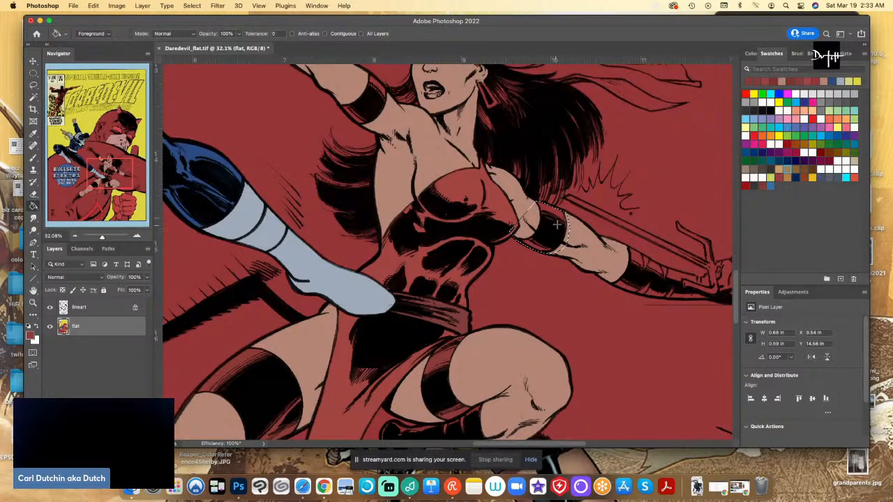
{"action": "key", "text": "l"}
{"action": "left_click", "coordinate": [576, 249]}
{"action": "left_click_drag", "start_coordinate": [563, 215], "coordinate": [559, 223]}
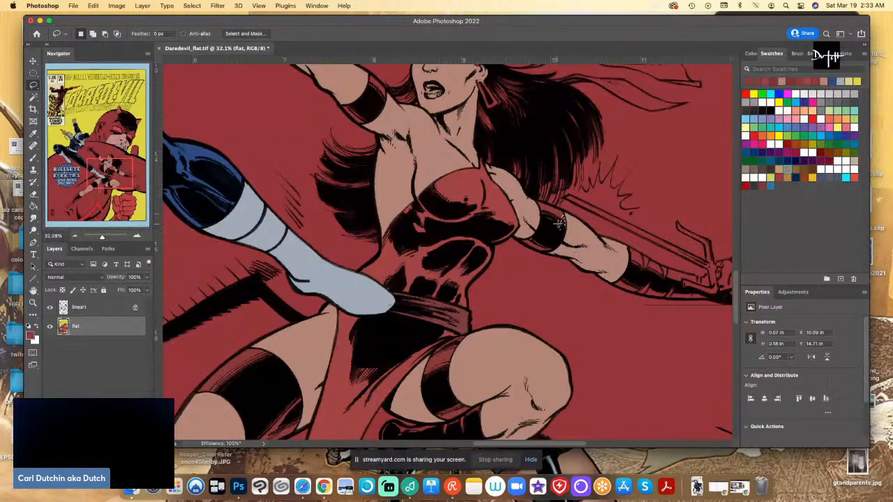
{"action": "mouse_move", "coordinate": [372, 119]}
{"action": "left_mouse_down"}
{"action": "mouse_move", "coordinate": [340, 104]}
{"action": "mouse_move", "coordinate": [341, 18]}
{"action": "mouse_move", "coordinate": [363, 124]}
{"action": "mouse_move", "coordinate": [373, 121]}
{"action": "mouse_move", "coordinate": [387, 138]}
{"action": "mouse_move", "coordinate": [384, 169]}
{"action": "left_mouse_up"}
{"action": "key", "text": "g"}
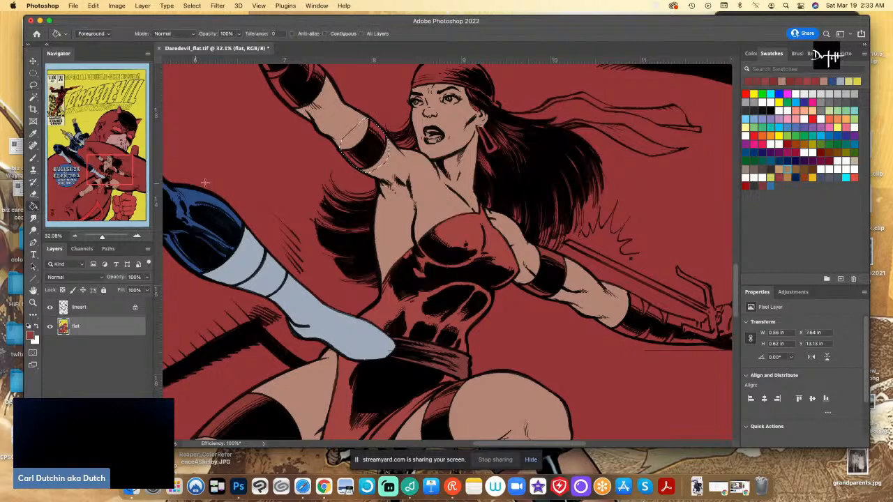
Sample the red for the gloves, then lasso the whole glove and hand of the sword arm and fill it
{"action": "key", "text": "l"}
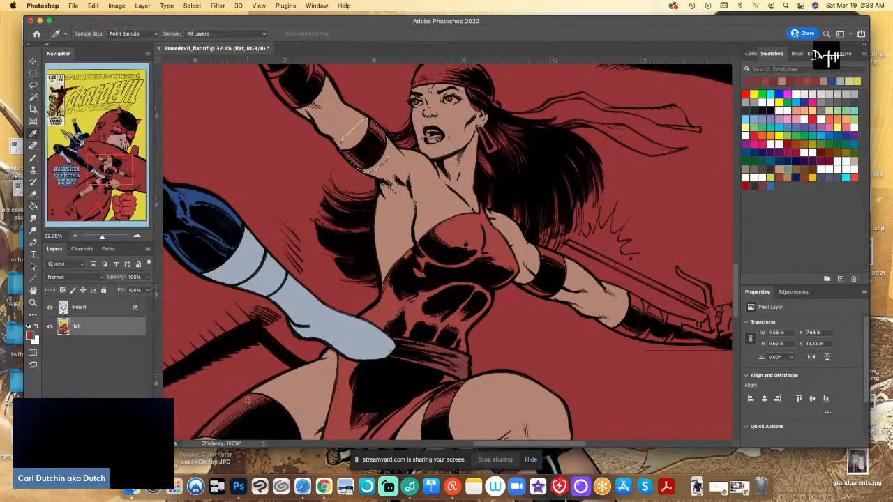
{"action": "mouse_move", "coordinate": [607, 319]}
{"action": "left_mouse_down"}
{"action": "mouse_move", "coordinate": [695, 374]}
{"action": "mouse_move", "coordinate": [817, 399]}
{"action": "mouse_move", "coordinate": [475, 337]}
{"action": "mouse_move", "coordinate": [719, 399]}
{"action": "mouse_move", "coordinate": [463, 338]}
{"action": "mouse_move", "coordinate": [576, 348]}
{"action": "left_mouse_up"}
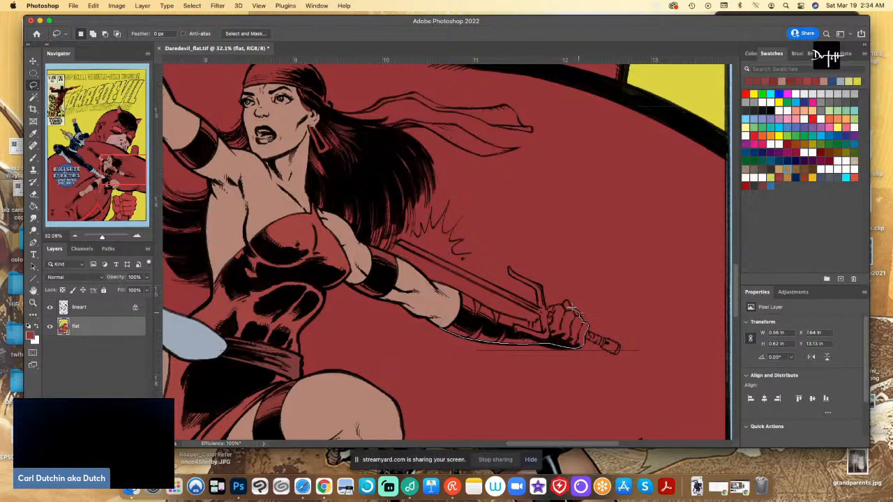
{"action": "mouse_move", "coordinate": [568, 305]}
{"action": "left_mouse_down"}
{"action": "mouse_move", "coordinate": [527, 296]}
{"action": "mouse_move", "coordinate": [560, 303]}
{"action": "mouse_move", "coordinate": [543, 307]}
{"action": "mouse_move", "coordinate": [549, 333]}
{"action": "mouse_move", "coordinate": [532, 342]}
{"action": "mouse_move", "coordinate": [512, 327]}
{"action": "mouse_move", "coordinate": [540, 331]}
{"action": "mouse_move", "coordinate": [541, 322]}
{"action": "mouse_move", "coordinate": [476, 302]}
{"action": "mouse_move", "coordinate": [492, 311]}
{"action": "mouse_move", "coordinate": [463, 291]}
{"action": "mouse_move", "coordinate": [433, 307]}
{"action": "left_mouse_up"}
Lasso the raised arm's whole glove, including the spread fingers, fill it with the glove red, and deselect
{"action": "left_click_drag", "start_coordinate": [519, 444], "coordinate": [470, 445]}
{"action": "left_click_drag", "start_coordinate": [735, 271], "coordinate": [733, 236]}
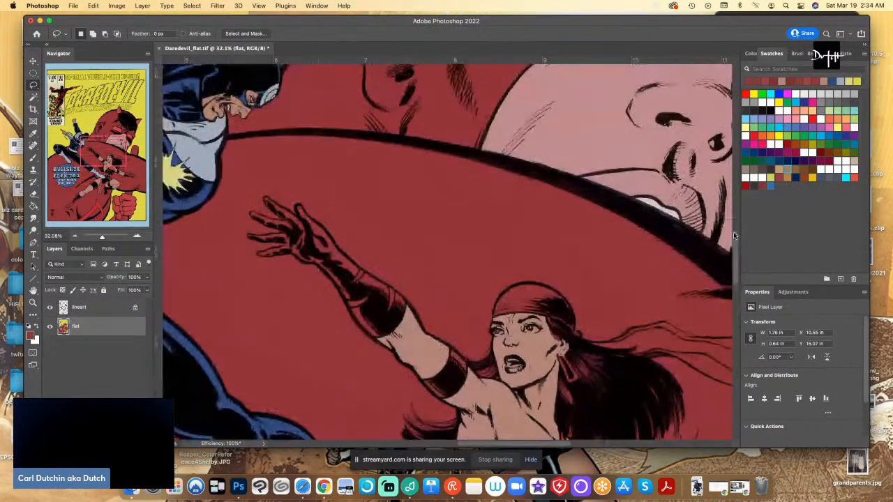
{"action": "left_click_drag", "start_coordinate": [313, 262], "coordinate": [382, 342]}
{"action": "mouse_move", "coordinate": [406, 302]}
{"action": "left_mouse_down"}
{"action": "mouse_move", "coordinate": [334, 247]}
{"action": "mouse_move", "coordinate": [298, 200]}
{"action": "mouse_move", "coordinate": [300, 221]}
{"action": "mouse_move", "coordinate": [261, 191]}
{"action": "mouse_move", "coordinate": [285, 223]}
{"action": "mouse_move", "coordinate": [249, 214]}
{"action": "mouse_move", "coordinate": [282, 230]}
{"action": "mouse_move", "coordinate": [240, 232]}
{"action": "mouse_move", "coordinate": [286, 241]}
{"action": "left_mouse_up"}
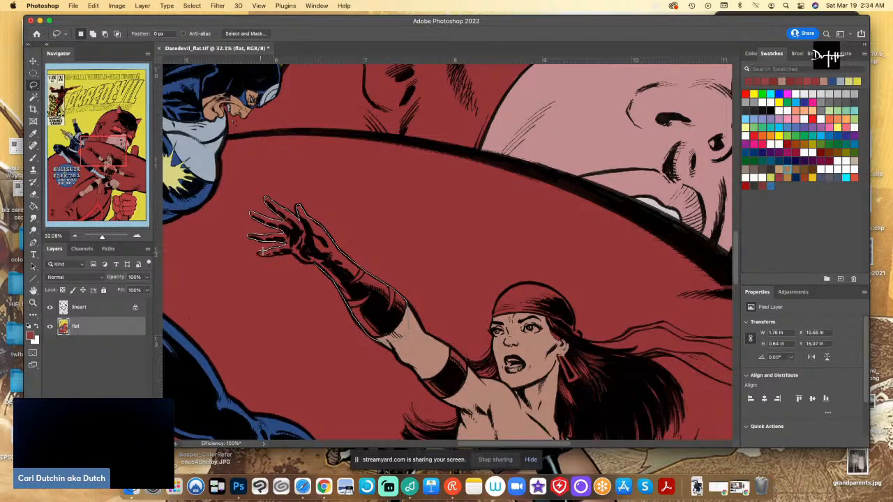
{"action": "left_click_drag", "start_coordinate": [290, 251], "coordinate": [307, 263]}
{"action": "left_click", "coordinate": [35, 207]}
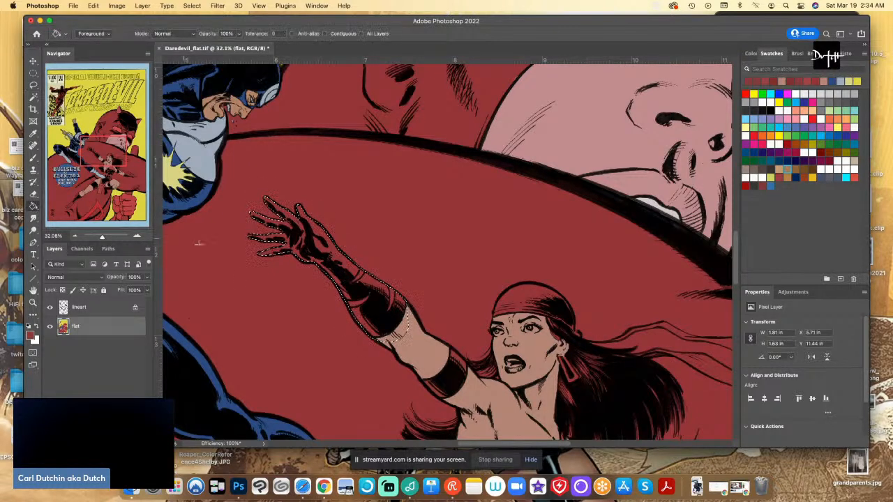
{"action": "key", "text": "l"}
{"action": "key", "text": "super+d"}
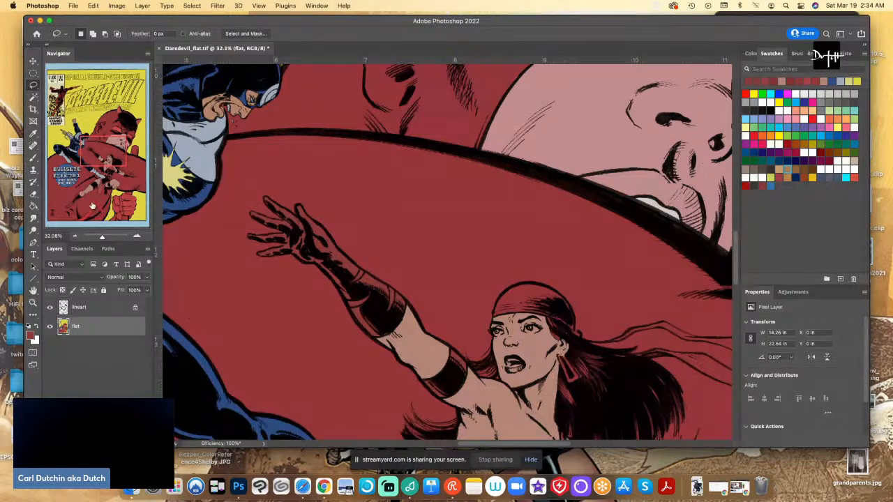
Sample the lighter wrap red, then lasso the wrap strips on the raised arm's glove and fill them
{"action": "left_click", "coordinate": [87, 196]}
{"action": "key", "text": "i"}
{"action": "left_click", "coordinate": [327, 306]}
{"action": "left_click", "coordinate": [104, 167]}
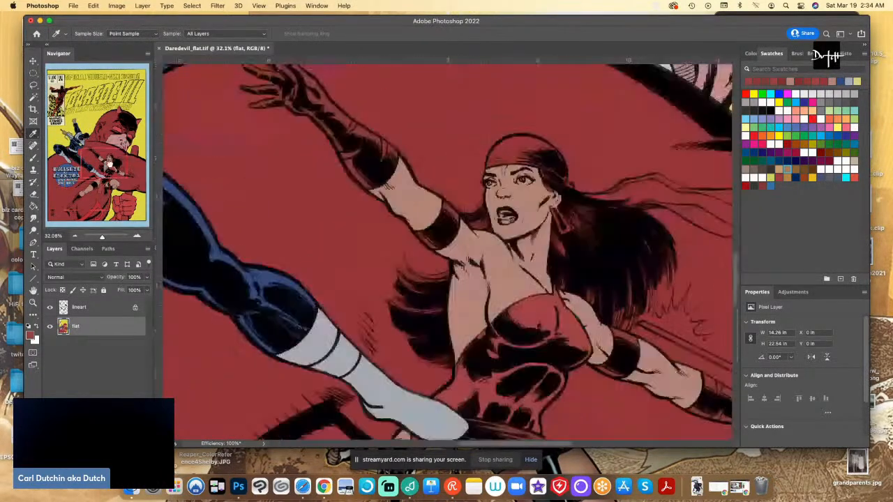
{"action": "key", "text": "l"}
{"action": "left_click_drag", "start_coordinate": [734, 271], "coordinate": [733, 252]}
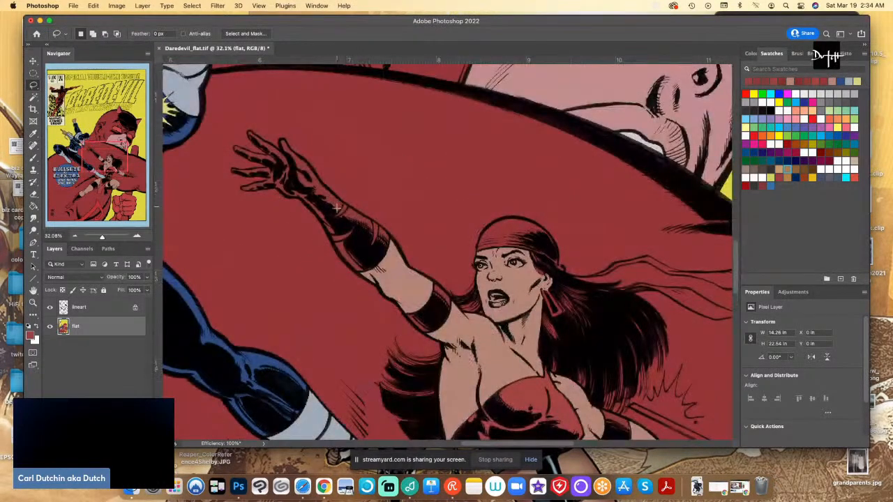
{"action": "scroll", "coordinate": [336, 208], "scroll_direction": "up", "scroll_amount": 3}
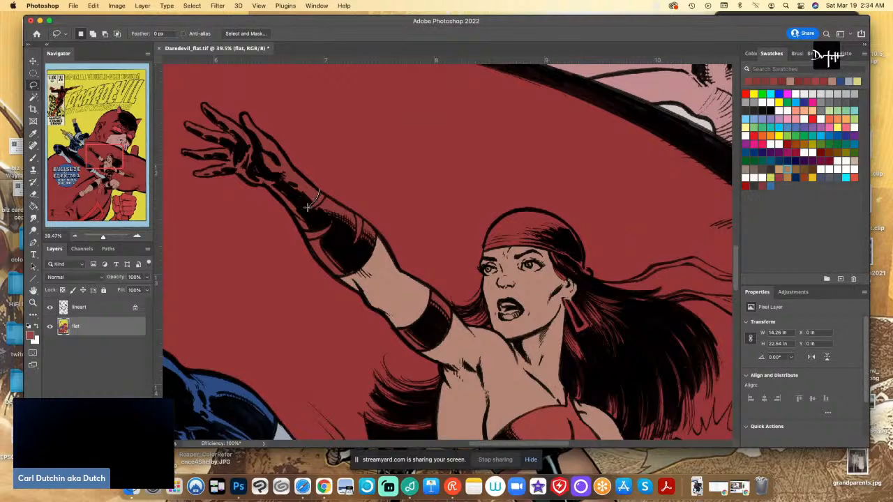
{"action": "mouse_move", "coordinate": [307, 208]}
{"action": "left_mouse_down"}
{"action": "mouse_move", "coordinate": [352, 182]}
{"action": "mouse_move", "coordinate": [353, 247]}
{"action": "mouse_move", "coordinate": [357, 237]}
{"action": "mouse_move", "coordinate": [354, 174]}
{"action": "mouse_move", "coordinate": [329, 157]}
{"action": "mouse_move", "coordinate": [317, 229]}
{"action": "mouse_move", "coordinate": [297, 233]}
{"action": "mouse_move", "coordinate": [318, 230]}
{"action": "left_mouse_up"}
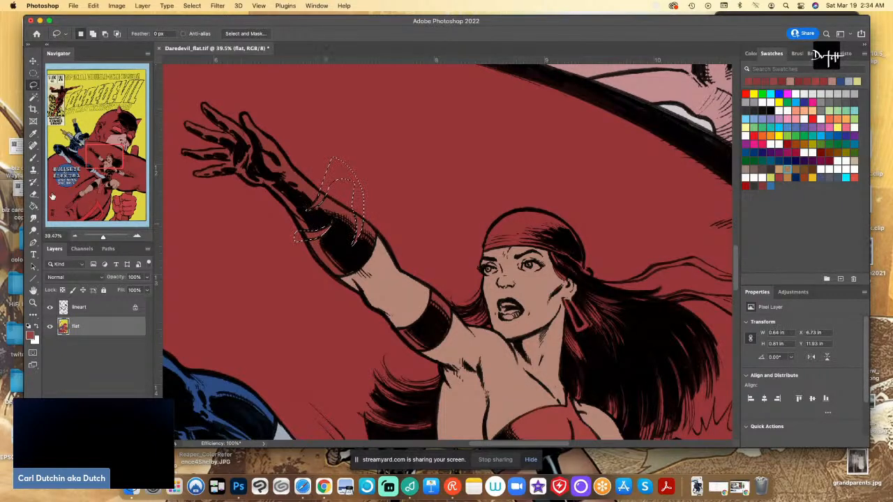
{"action": "key", "text": "g"}
{"action": "left_click", "coordinate": [317, 234]}
{"action": "key", "text": "l"}
{"action": "key", "text": "super+d"}
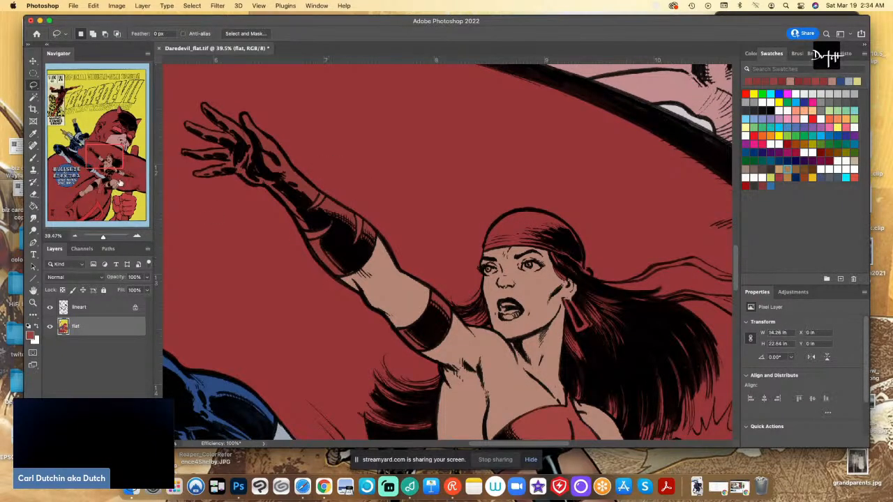
Lasso the wrap strips on the sword arm's glove and fill them with the lighter red
{"action": "scroll", "coordinate": [578, 201], "scroll_direction": "down", "scroll_amount": 10}
{"action": "scroll", "coordinate": [578, 201], "scroll_direction": "right", "scroll_amount": 5}
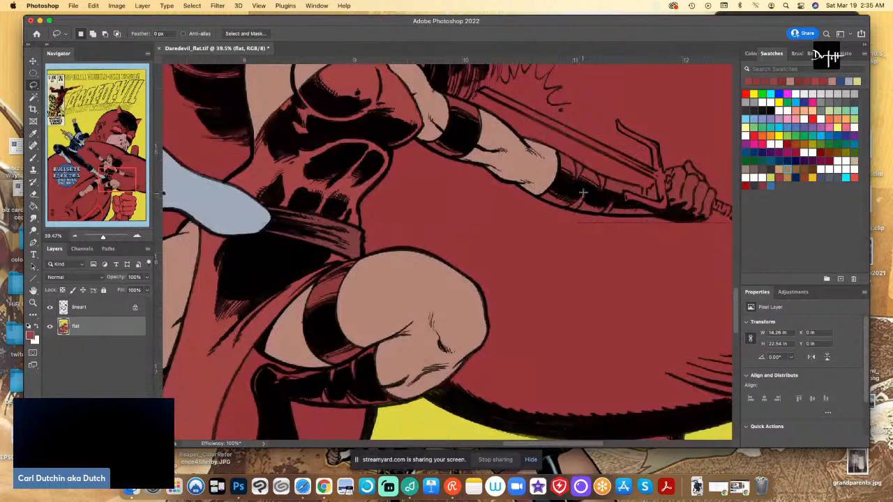
{"action": "mouse_move", "coordinate": [582, 195]}
{"action": "left_mouse_down"}
{"action": "mouse_move", "coordinate": [562, 210]}
{"action": "mouse_move", "coordinate": [583, 221]}
{"action": "mouse_move", "coordinate": [606, 214]}
{"action": "mouse_move", "coordinate": [611, 202]}
{"action": "mouse_move", "coordinate": [594, 219]}
{"action": "mouse_move", "coordinate": [571, 210]}
{"action": "mouse_move", "coordinate": [582, 195]}
{"action": "left_mouse_up"}
{"action": "mouse_move", "coordinate": [572, 159]}
{"action": "left_mouse_down"}
{"action": "mouse_move", "coordinate": [577, 180]}
{"action": "mouse_move", "coordinate": [583, 166]}
{"action": "mouse_move", "coordinate": [594, 167]}
{"action": "mouse_move", "coordinate": [601, 187]}
{"action": "mouse_move", "coordinate": [574, 146]}
{"action": "left_mouse_up"}
{"action": "left_click", "coordinate": [33, 205]}
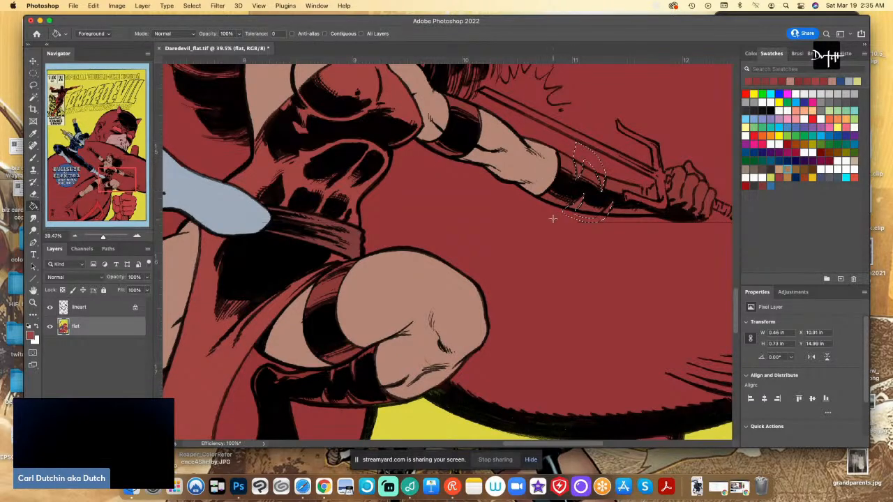
{"action": "key", "text": "l"}
Sample the gray of Bullseye's sai, then lasso the blade and guard of Elektra's sai and fill them with it
{"action": "left_click", "coordinate": [73, 139]}
{"action": "key", "text": "i"}
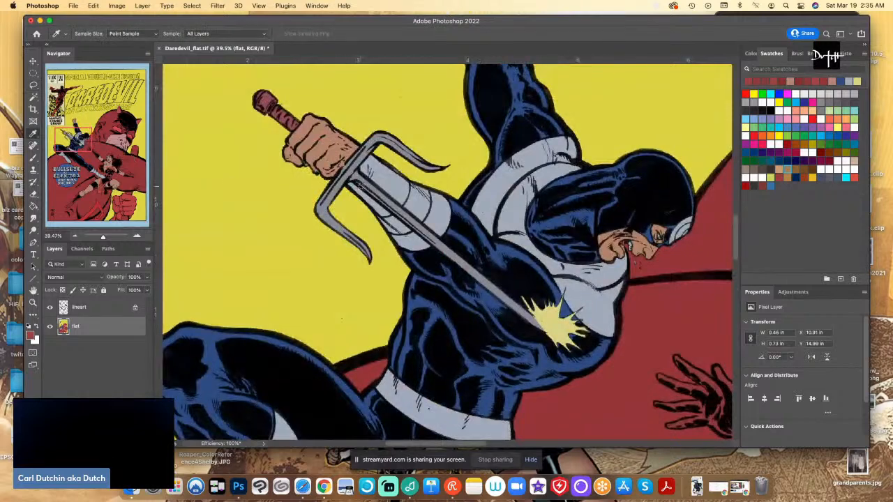
{"action": "left_click", "coordinate": [455, 259]}
{"action": "left_click", "coordinate": [120, 164]}
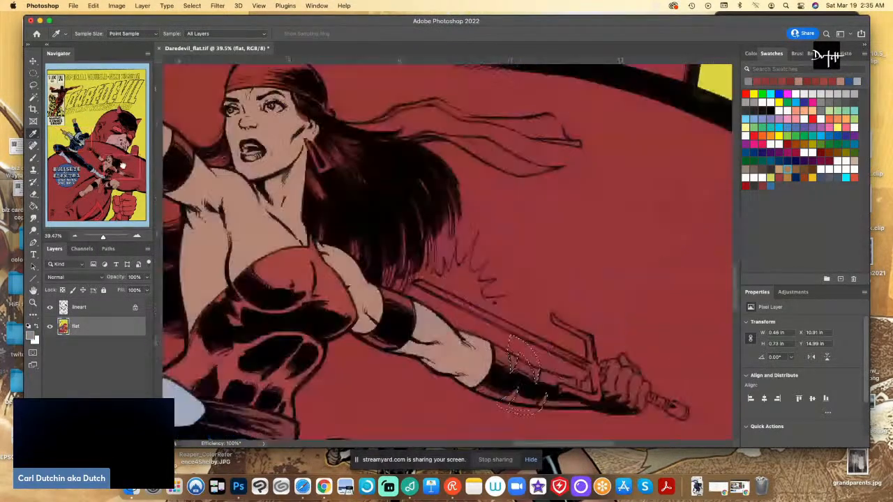
{"action": "key", "text": "l"}
{"action": "mouse_move", "coordinate": [405, 279]}
{"action": "left_mouse_down"}
{"action": "mouse_move", "coordinate": [578, 368]}
{"action": "mouse_move", "coordinate": [580, 376]}
{"action": "mouse_move", "coordinate": [542, 389]}
{"action": "mouse_move", "coordinate": [590, 403]}
{"action": "mouse_move", "coordinate": [582, 333]}
{"action": "mouse_move", "coordinate": [541, 309]}
{"action": "mouse_move", "coordinate": [573, 336]}
{"action": "mouse_move", "coordinate": [576, 359]}
{"action": "mouse_move", "coordinate": [405, 272]}
{"action": "left_mouse_up"}
{"action": "key", "text": "alt+BackSpace"}
{"action": "key", "text": "super+d"}
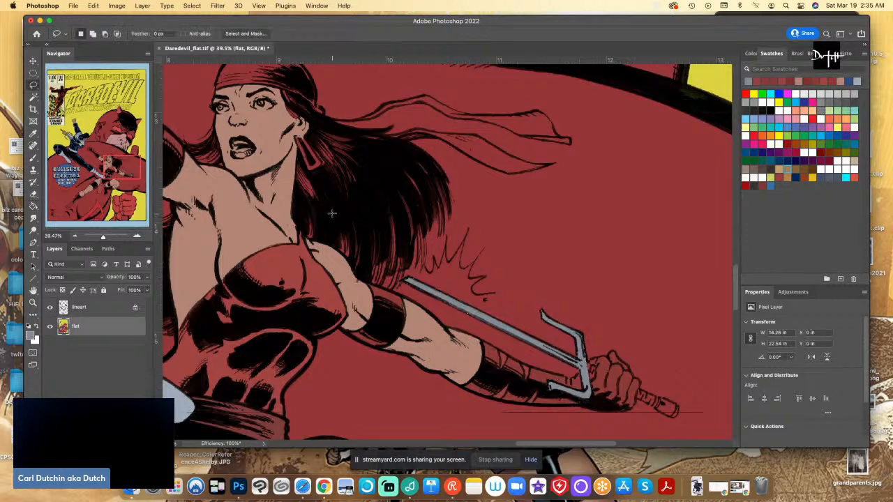
Sample the red beside the guard of Elektra's sai and lasso the tiny patch between the guard and her glove
{"action": "key", "text": "i"}
{"action": "left_click", "coordinate": [574, 376]}
{"action": "key", "text": "l"}
{"action": "left_click_drag", "start_coordinate": [574, 376], "coordinate": [574, 380]}
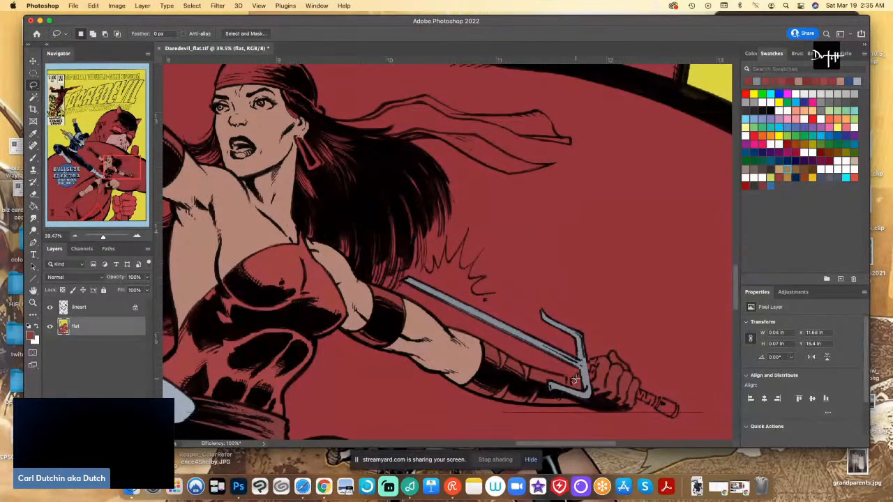
Sample the pale yellow of the burst on Bullseye's chest, then lasso the burst above Elektra's sai blade and fill it
{"action": "left_click", "coordinate": [83, 145]}
{"action": "key", "text": "i"}
{"action": "left_click", "coordinate": [419, 293]}
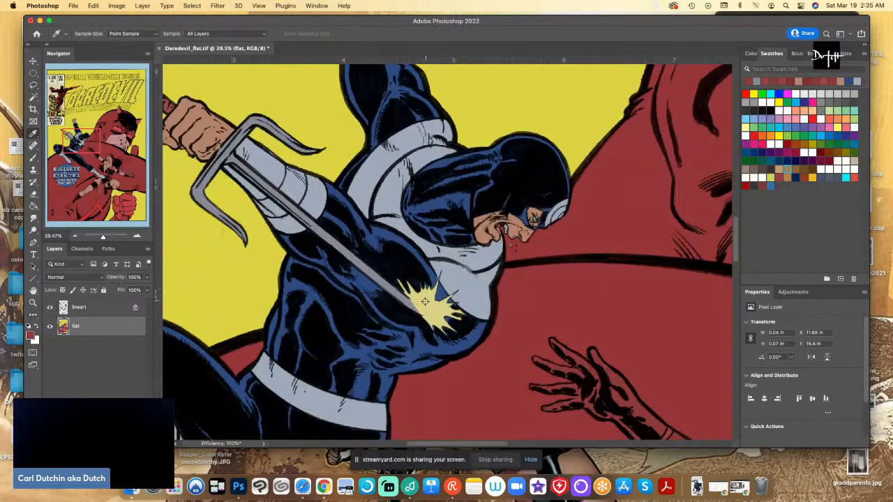
{"action": "left_click", "coordinate": [130, 168]}
{"action": "scroll", "coordinate": [450, 281], "scroll_direction": "up", "scroll_amount": 1}
{"action": "key", "text": "l"}
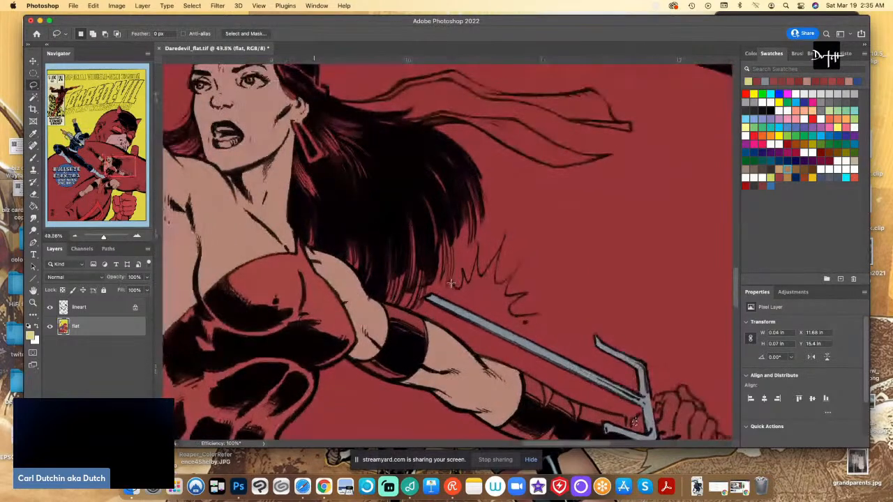
{"action": "scroll", "coordinate": [450, 281], "scroll_direction": "up", "scroll_amount": 1}
{"action": "left_click_drag", "start_coordinate": [449, 283], "coordinate": [441, 300]}
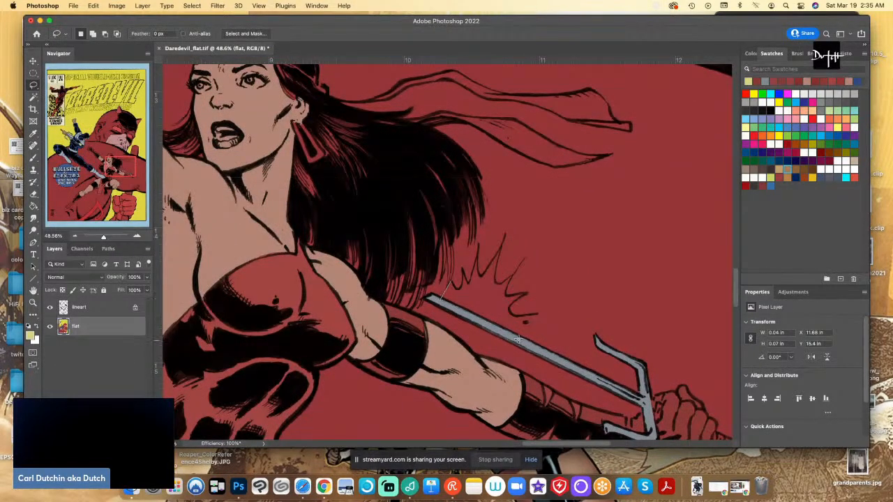
{"action": "mouse_move", "coordinate": [531, 318]}
{"action": "left_mouse_down"}
{"action": "mouse_move", "coordinate": [506, 308]}
{"action": "mouse_move", "coordinate": [523, 294]}
{"action": "mouse_move", "coordinate": [506, 296]}
{"action": "mouse_move", "coordinate": [510, 276]}
{"action": "mouse_move", "coordinate": [494, 282]}
{"action": "mouse_move", "coordinate": [500, 247]}
{"action": "mouse_move", "coordinate": [480, 279]}
{"action": "mouse_move", "coordinate": [476, 255]}
{"action": "mouse_move", "coordinate": [469, 278]}
{"action": "left_mouse_up"}
{"action": "left_click_drag", "start_coordinate": [451, 282], "coordinate": [450, 282]}
{"action": "key", "text": "alt+BackSpace"}
{"action": "key", "text": "super+d"}
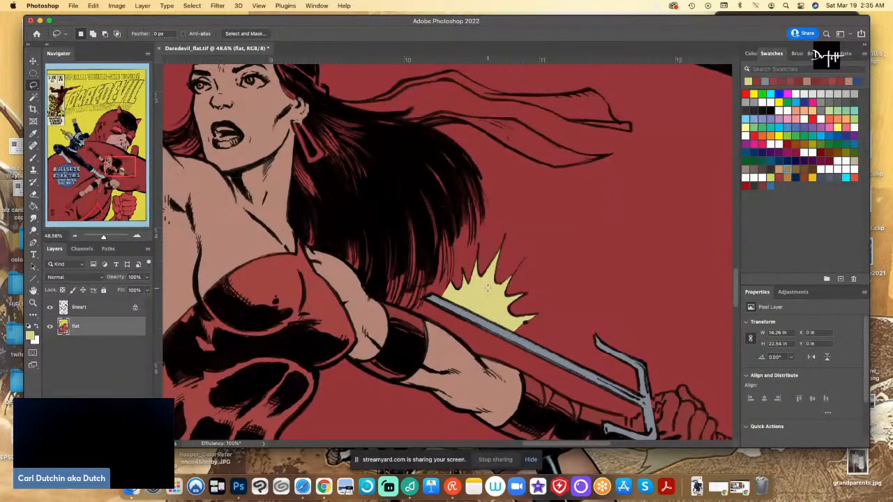
Sample the handle red from Bullseye's sai, then lasso the handle of Elektra's sai through her grip and fill it
{"action": "left_click", "coordinate": [68, 134]}
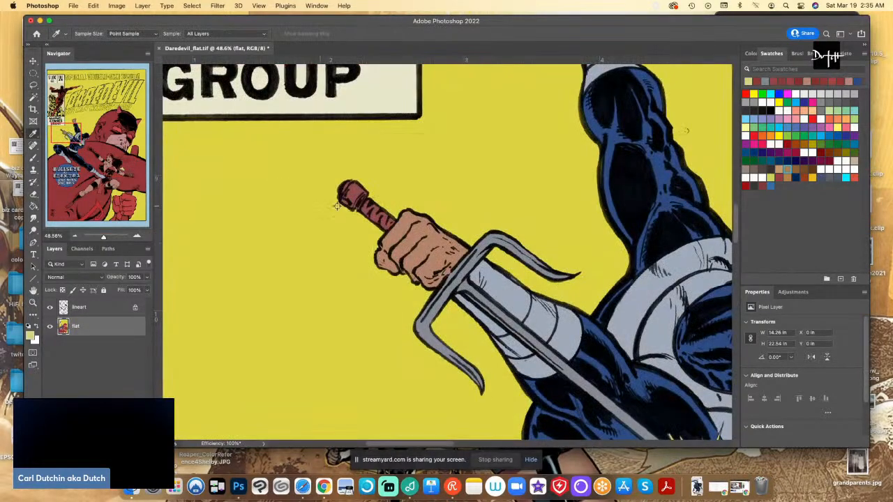
{"action": "left_click", "coordinate": [124, 171]}
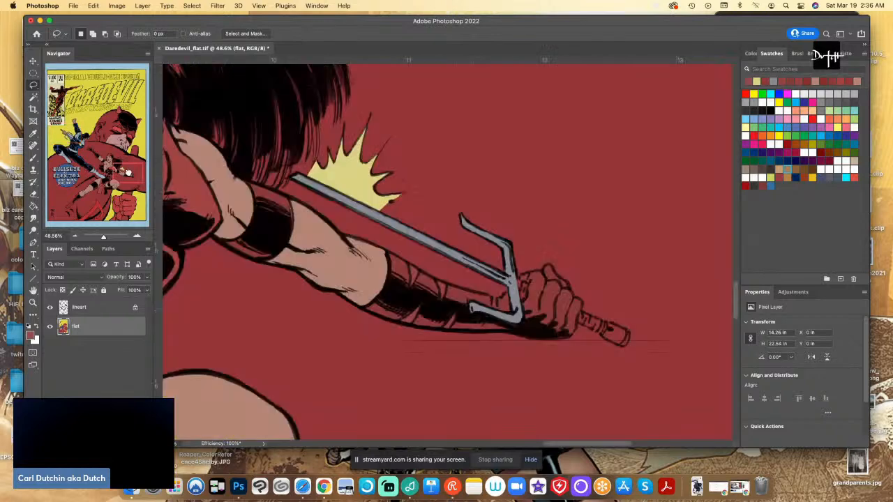
{"action": "mouse_move", "coordinate": [510, 277]}
{"action": "left_mouse_down"}
{"action": "mouse_move", "coordinate": [534, 280]}
{"action": "mouse_move", "coordinate": [620, 327]}
{"action": "left_mouse_up"}
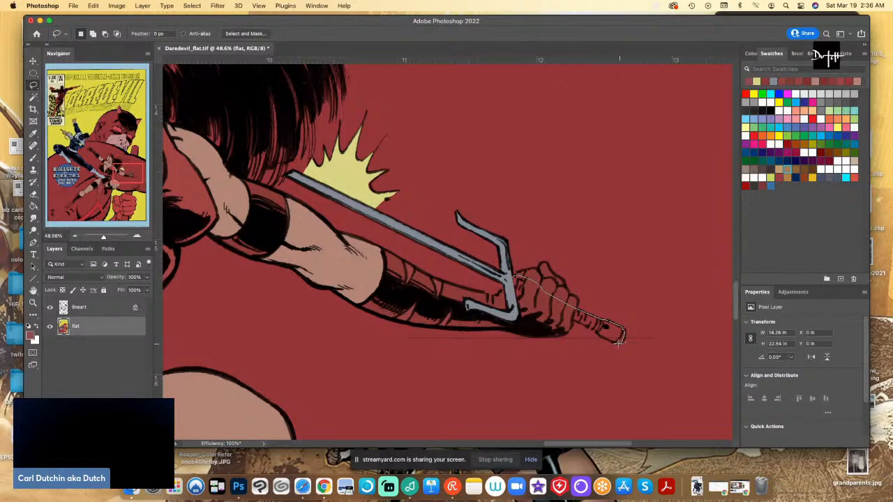
{"action": "mouse_move", "coordinate": [589, 328]}
{"action": "left_mouse_down"}
{"action": "mouse_move", "coordinate": [533, 300]}
{"action": "mouse_move", "coordinate": [509, 304]}
{"action": "mouse_move", "coordinate": [513, 279]}
{"action": "left_mouse_up"}
{"action": "key", "text": "g"}
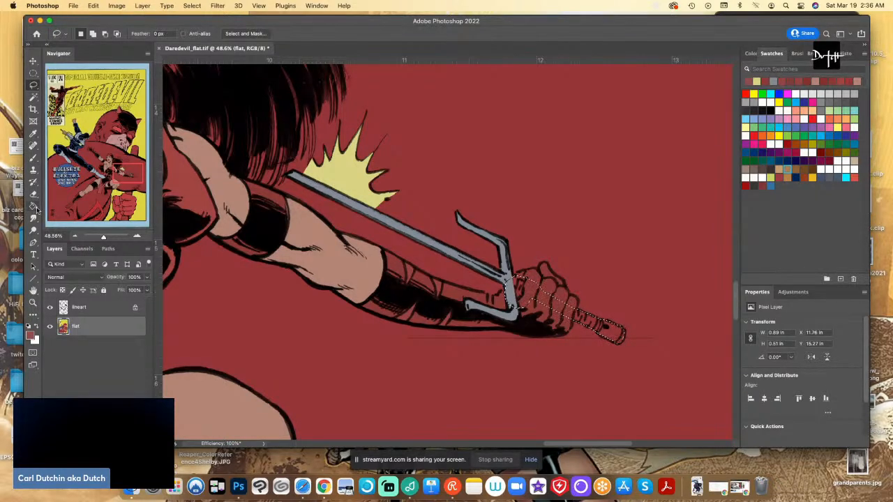
{"action": "key", "text": "l"}
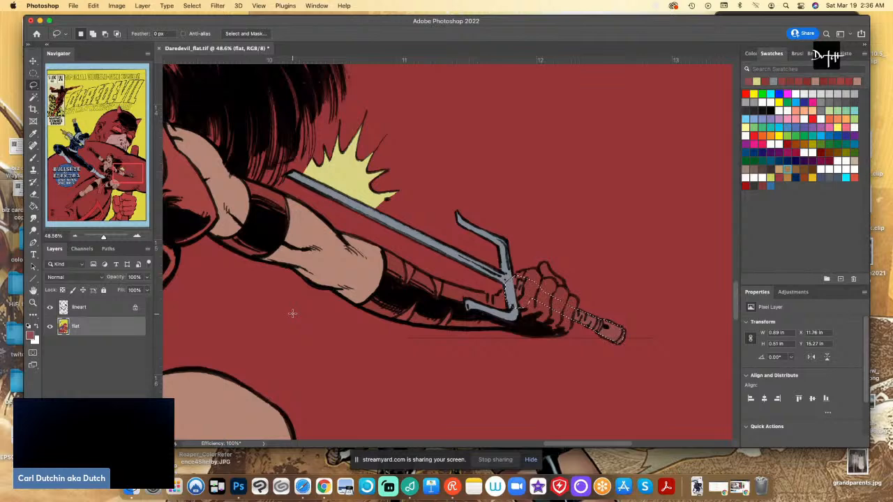
Sample the gray from the guard of Elektra's sai, then lasso the pommel at the end of its handle and fill it
{"action": "key", "text": "i"}
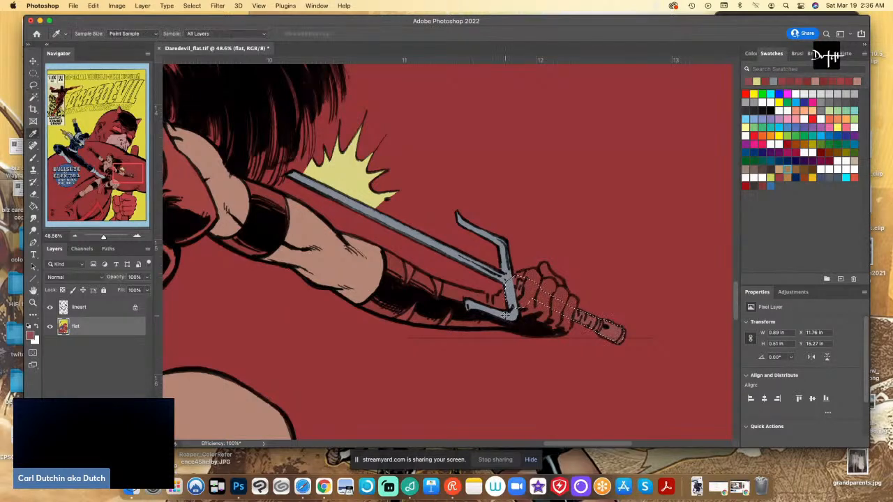
{"action": "left_click", "coordinate": [507, 314]}
{"action": "key", "text": "l"}
{"action": "key", "text": "super+d"}
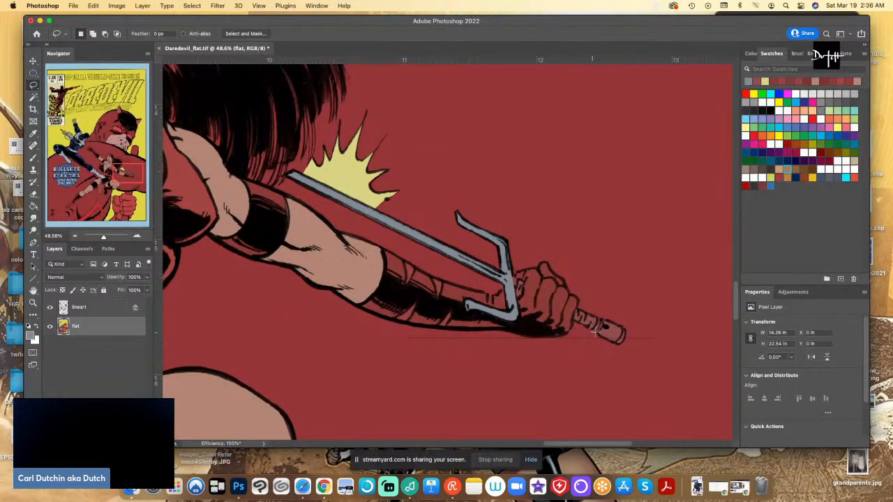
{"action": "mouse_move", "coordinate": [595, 332]}
{"action": "left_mouse_down"}
{"action": "mouse_move", "coordinate": [614, 303]}
{"action": "mouse_move", "coordinate": [623, 364]}
{"action": "mouse_move", "coordinate": [595, 332]}
{"action": "left_mouse_up"}
{"action": "key", "text": "g"}
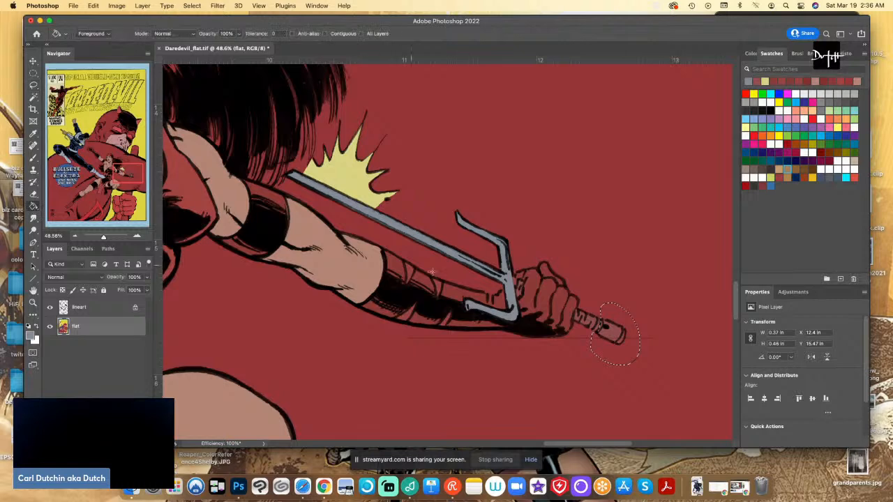
{"action": "left_click", "coordinate": [589, 321]}
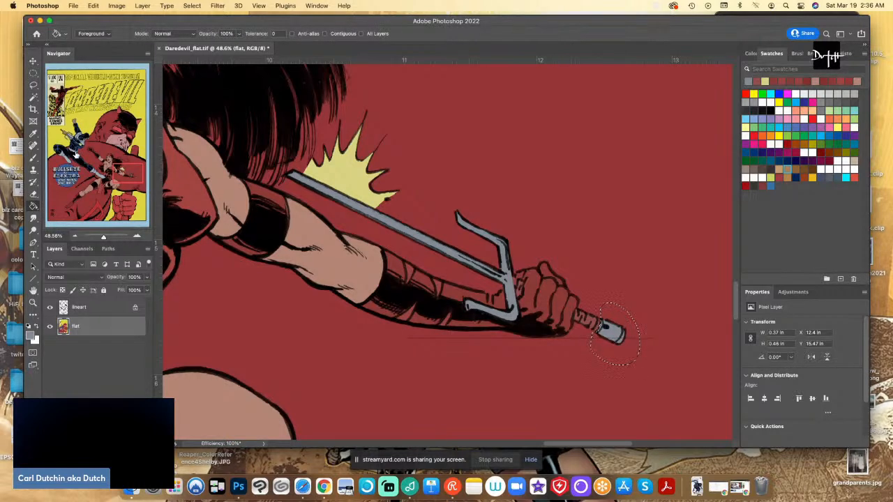
Lasso the pommel of Bullseye's sai and fill it with the same gray
{"action": "left_click_drag", "start_coordinate": [70, 140], "coordinate": [66, 136]}
{"action": "key", "text": "l"}
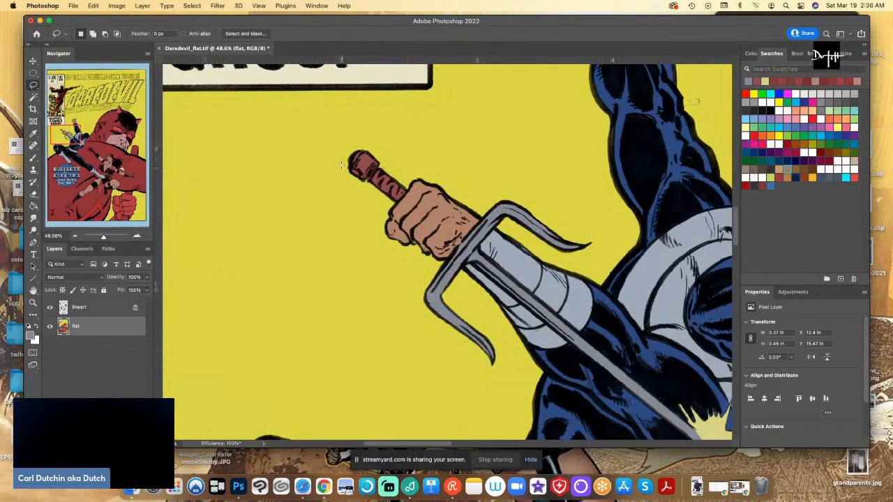
{"action": "mouse_move", "coordinate": [371, 172]}
{"action": "left_mouse_down"}
{"action": "mouse_move", "coordinate": [378, 164]}
{"action": "mouse_move", "coordinate": [350, 138]}
{"action": "mouse_move", "coordinate": [336, 162]}
{"action": "left_mouse_up"}
{"action": "key", "text": "g"}
{"action": "left_click", "coordinate": [371, 166]}
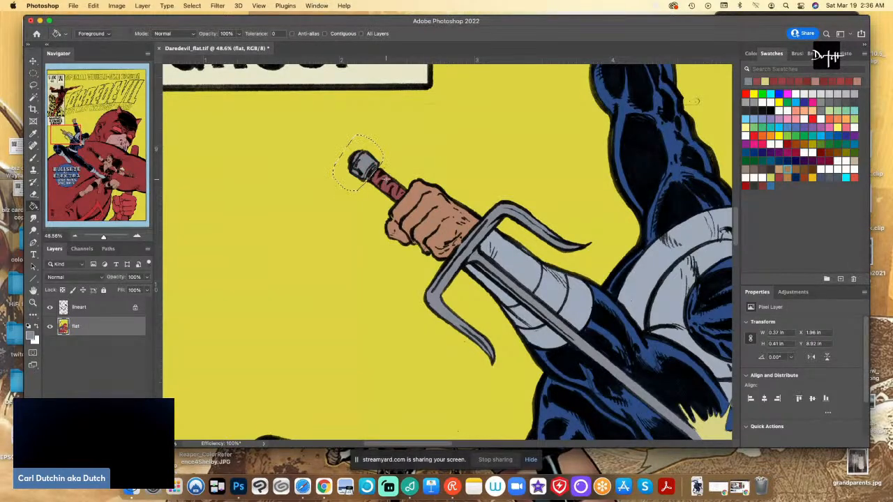
Sample the red of Elektra's top, adjust it in the Color Picker, then lasso and fill her headband and its trailing tails
{"action": "left_click", "coordinate": [109, 161]}
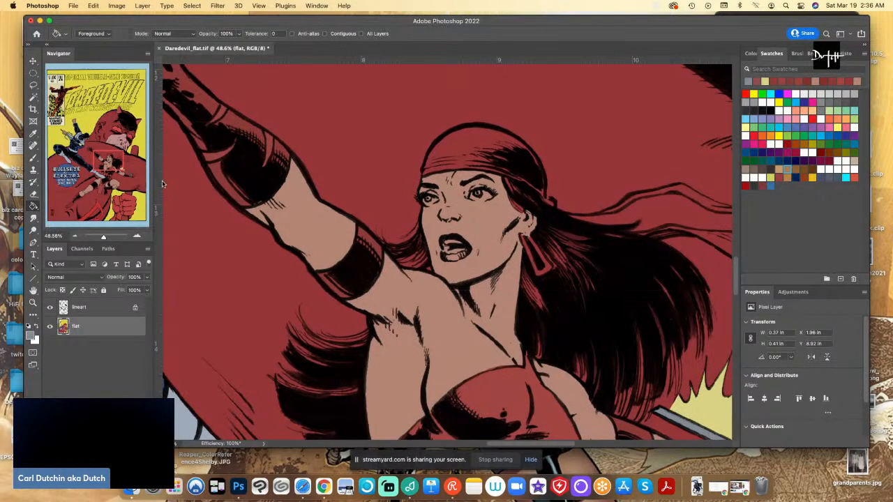
{"action": "key", "text": "i"}
{"action": "left_click", "coordinate": [506, 392]}
{"action": "left_click", "coordinate": [31, 336]}
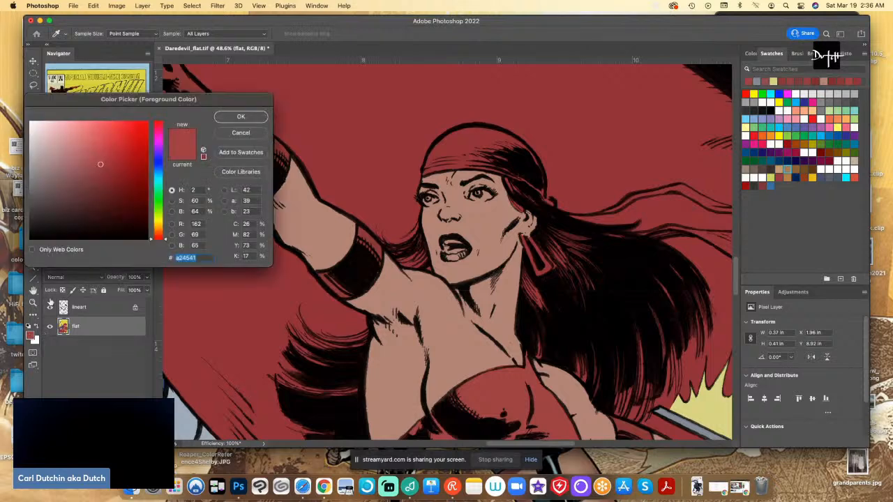
{"action": "left_click", "coordinate": [224, 129]}
{"action": "key", "text": "l"}
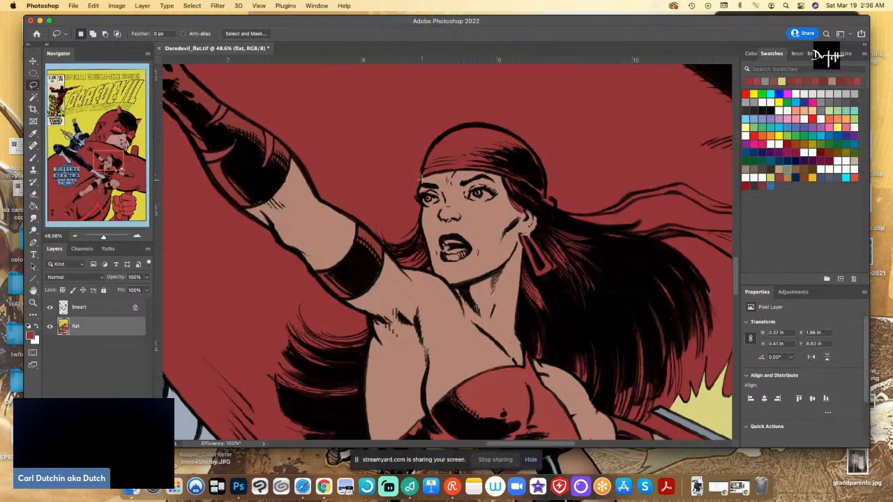
{"action": "mouse_move", "coordinate": [427, 152]}
{"action": "left_mouse_down"}
{"action": "mouse_move", "coordinate": [463, 125]}
{"action": "mouse_move", "coordinate": [512, 131]}
{"action": "mouse_move", "coordinate": [543, 166]}
{"action": "mouse_move", "coordinate": [552, 200]}
{"action": "mouse_move", "coordinate": [542, 216]}
{"action": "mouse_move", "coordinate": [514, 189]}
{"action": "mouse_move", "coordinate": [542, 202]}
{"action": "mouse_move", "coordinate": [537, 193]}
{"action": "mouse_move", "coordinate": [502, 174]}
{"action": "left_mouse_up"}
{"action": "left_click_drag", "start_coordinate": [473, 215], "coordinate": [431, 189]}
{"action": "mouse_move", "coordinate": [564, 212]}
{"action": "left_mouse_down"}
{"action": "mouse_move", "coordinate": [696, 267]}
{"action": "mouse_move", "coordinate": [801, 291]}
{"action": "mouse_move", "coordinate": [593, 275]}
{"action": "mouse_move", "coordinate": [380, 242]}
{"action": "mouse_move", "coordinate": [406, 236]}
{"action": "mouse_move", "coordinate": [507, 279]}
{"action": "mouse_move", "coordinate": [539, 278]}
{"action": "left_mouse_up"}
{"action": "mouse_move", "coordinate": [538, 266]}
{"action": "left_mouse_down"}
{"action": "mouse_move", "coordinate": [474, 233]}
{"action": "mouse_move", "coordinate": [405, 228]}
{"action": "mouse_move", "coordinate": [373, 237]}
{"action": "mouse_move", "coordinate": [297, 218]}
{"action": "mouse_move", "coordinate": [320, 242]}
{"action": "mouse_move", "coordinate": [317, 208]}
{"action": "mouse_move", "coordinate": [355, 213]}
{"action": "mouse_move", "coordinate": [352, 203]}
{"action": "mouse_move", "coordinate": [406, 190]}
{"action": "mouse_move", "coordinate": [448, 213]}
{"action": "mouse_move", "coordinate": [591, 243]}
{"action": "mouse_move", "coordinate": [554, 205]}
{"action": "mouse_move", "coordinate": [499, 211]}
{"action": "mouse_move", "coordinate": [414, 186]}
{"action": "mouse_move", "coordinate": [359, 190]}
{"action": "left_mouse_up"}
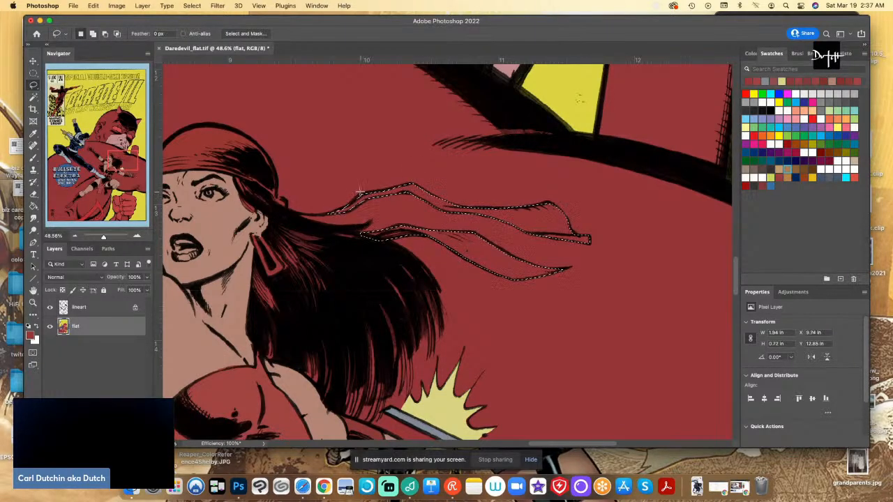
Choose the dull yellow b2ac42 based on the background yellow, then lasso Elektra's earring and fill it
{"action": "left_click", "coordinate": [30, 334]}
{"action": "left_click", "coordinate": [557, 108]}
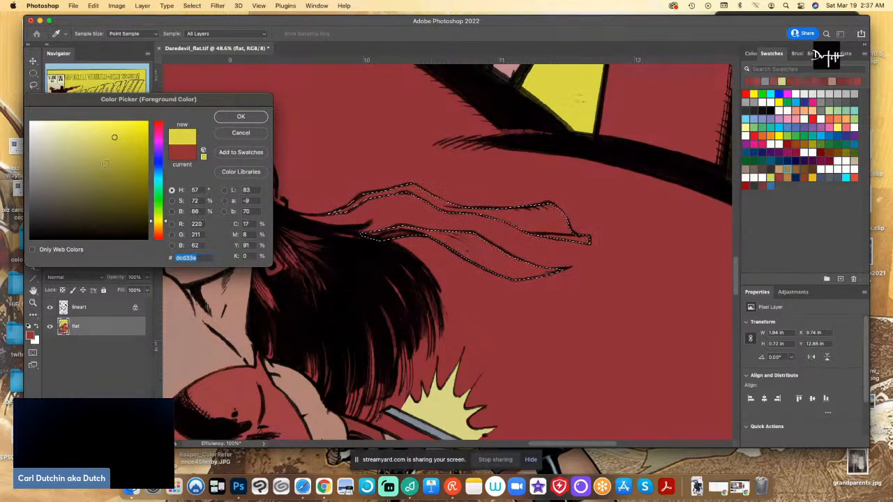
{"action": "left_click", "coordinate": [239, 117]}
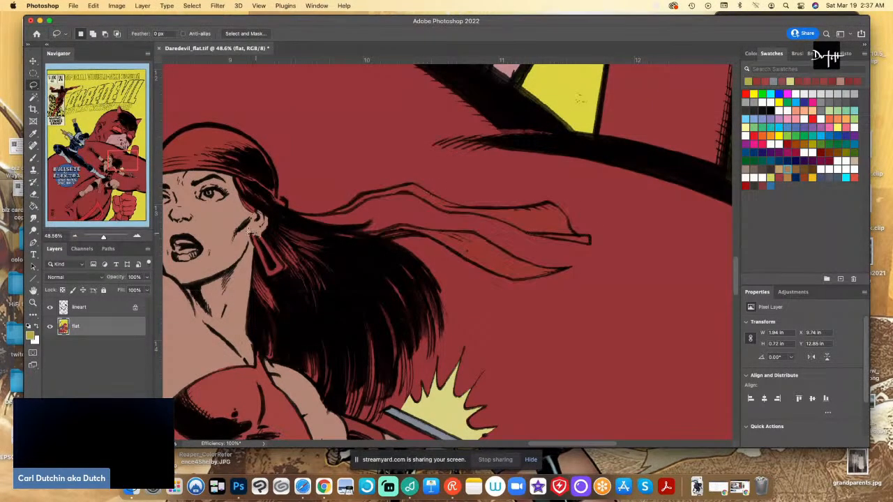
{"action": "mouse_move", "coordinate": [252, 236]}
{"action": "left_mouse_down"}
{"action": "mouse_move", "coordinate": [268, 276]}
{"action": "mouse_move", "coordinate": [284, 269]}
{"action": "mouse_move", "coordinate": [253, 233]}
{"action": "left_mouse_up"}
{"action": "key", "text": "g"}
{"action": "key", "text": "alt+BackSpace"}
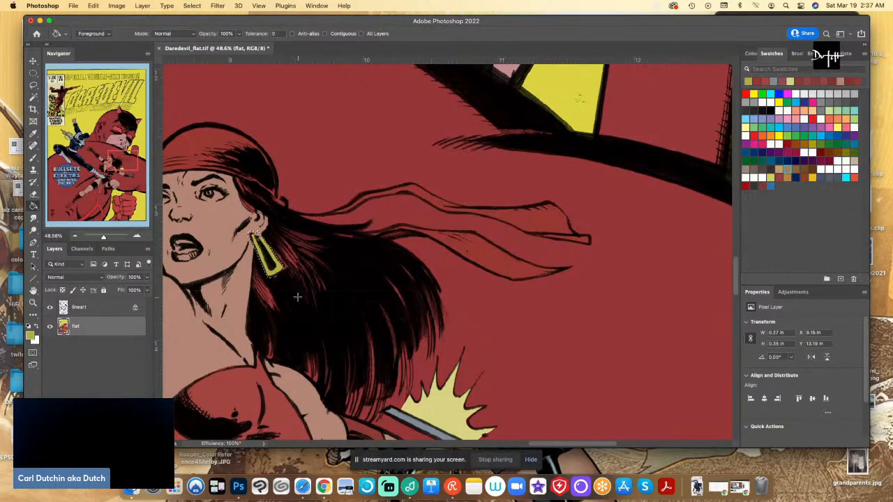
Choose a pale off-white, then lasso Elektra's eyes and teeth together and fill them
{"action": "left_click", "coordinate": [31, 336]}
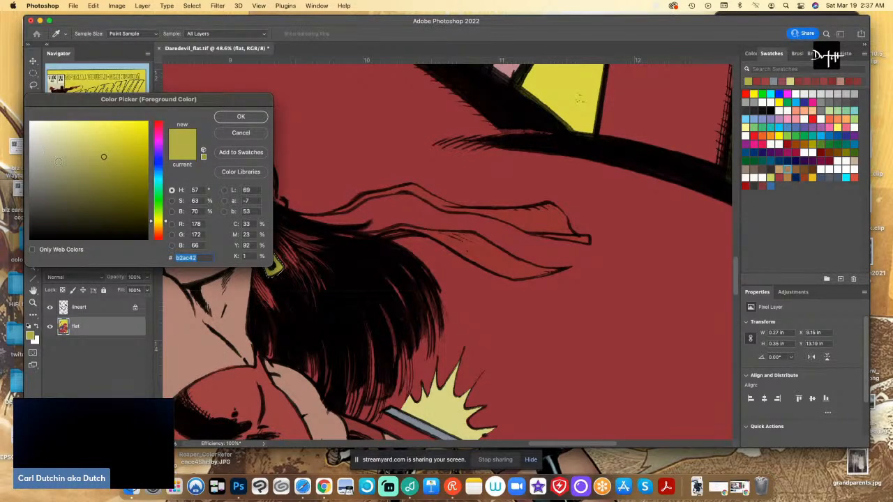
{"action": "left_click", "coordinate": [236, 384]}
{"action": "left_click", "coordinate": [40, 146]}
{"action": "left_click", "coordinate": [235, 116]}
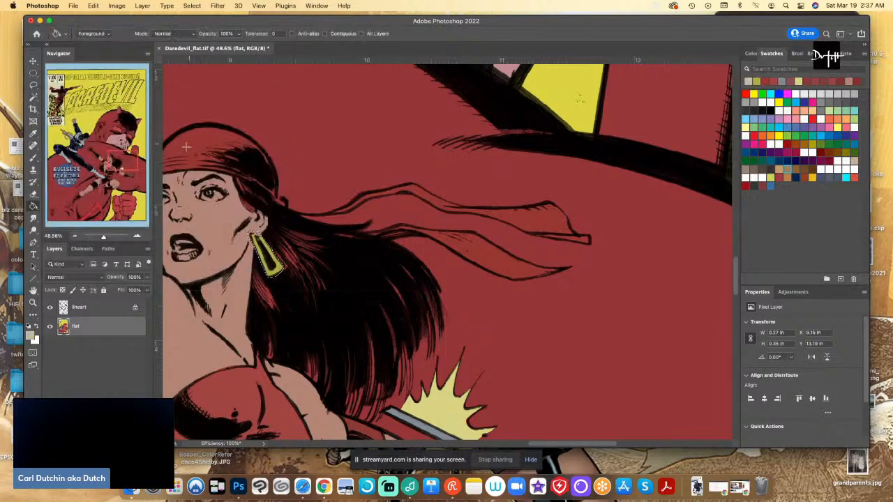
{"action": "key", "text": "l"}
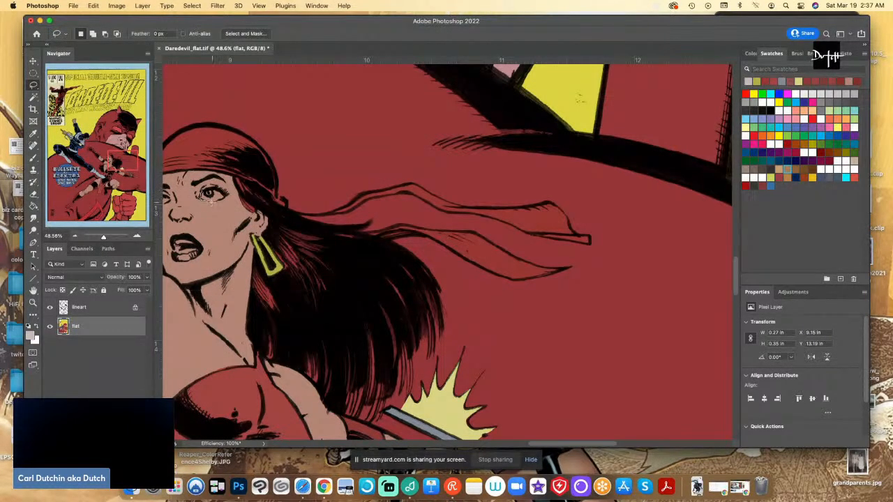
{"action": "left_click_drag", "start_coordinate": [203, 195], "coordinate": [202, 193]}
{"action": "mouse_move", "coordinate": [193, 242]}
{"action": "left_mouse_down"}
{"action": "mouse_move", "coordinate": [176, 241]}
{"action": "mouse_move", "coordinate": [192, 244]}
{"action": "left_mouse_up"}
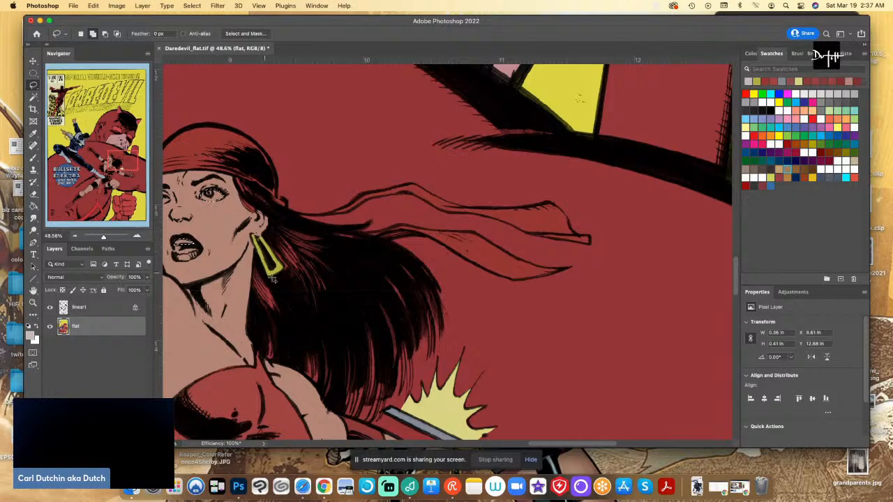
{"action": "left_click_drag", "start_coordinate": [529, 444], "coordinate": [516, 444]}
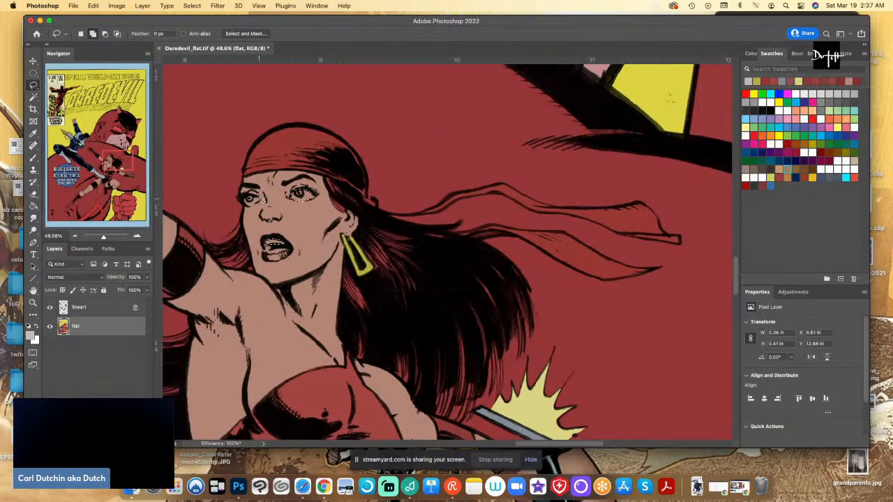
{"action": "left_click_drag", "start_coordinate": [256, 209], "coordinate": [258, 195]}
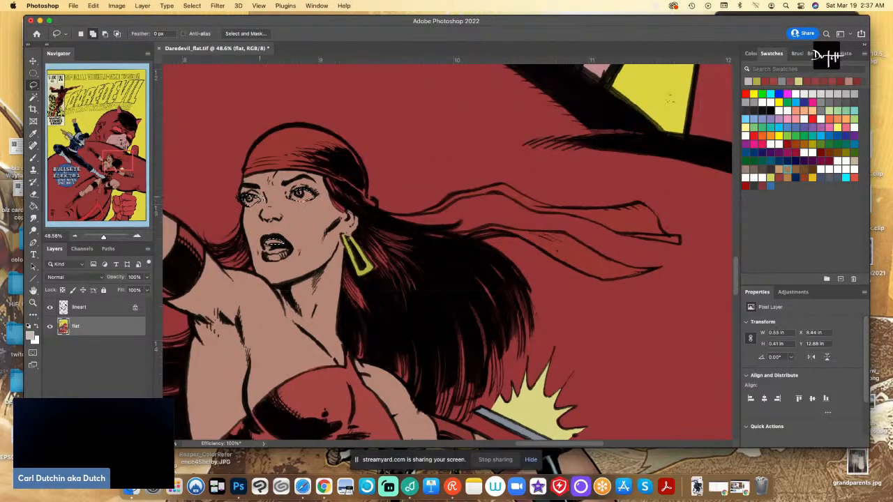
{"action": "left_click", "coordinate": [33, 207]}
{"action": "key", "text": "l"}
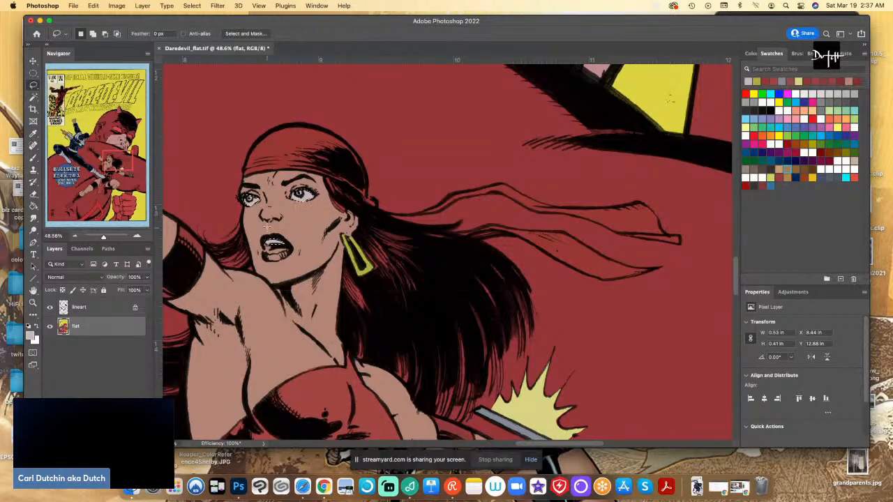
Pick a green swatch, then lasso the irises of Elektra's eyes and fill them
{"action": "left_click", "coordinate": [804, 134]}
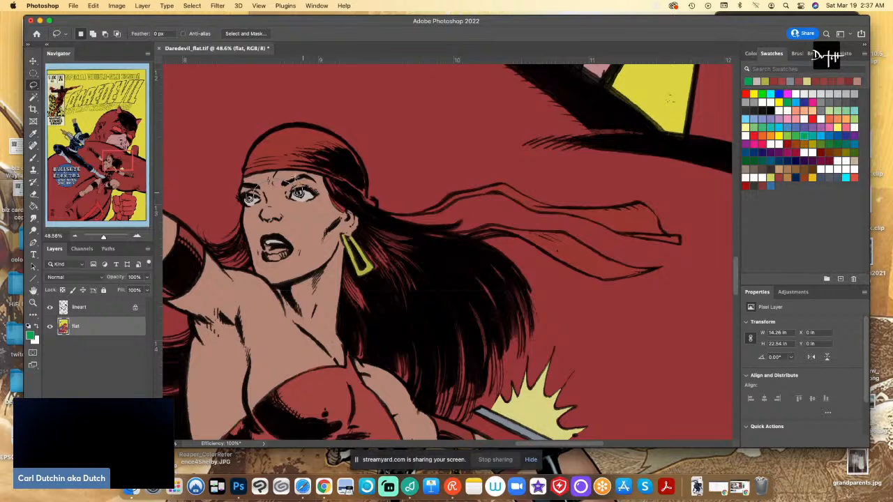
{"action": "left_click_drag", "start_coordinate": [296, 178], "coordinate": [259, 184]}
{"action": "left_click", "coordinate": [33, 207]}
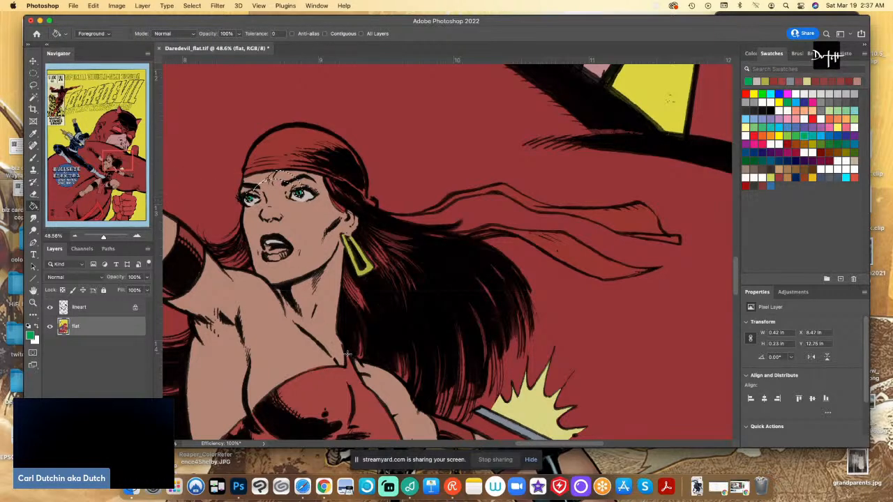
Sample the headband red, adjust it in the Color Picker, then lasso Elektra's lips and fill them
{"action": "key", "text": "i"}
{"action": "left_click", "coordinate": [304, 154]}
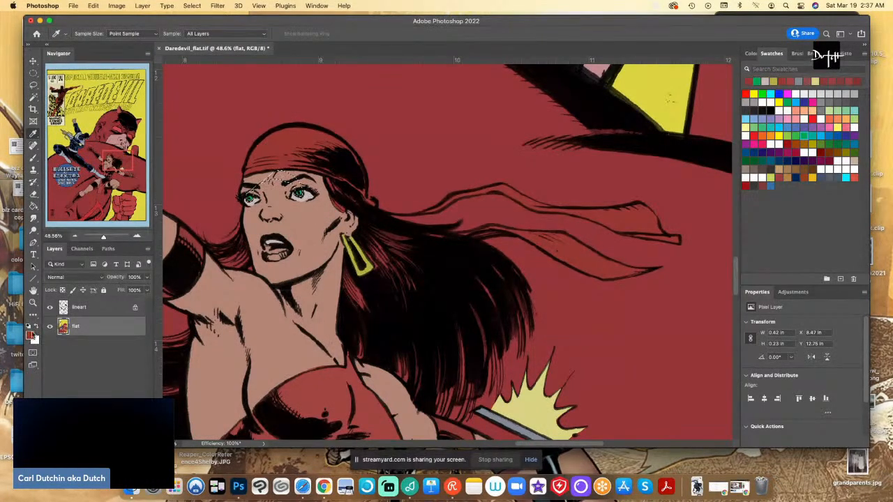
{"action": "left_click", "coordinate": [31, 334]}
{"action": "left_click", "coordinate": [241, 116]}
{"action": "key", "text": "l"}
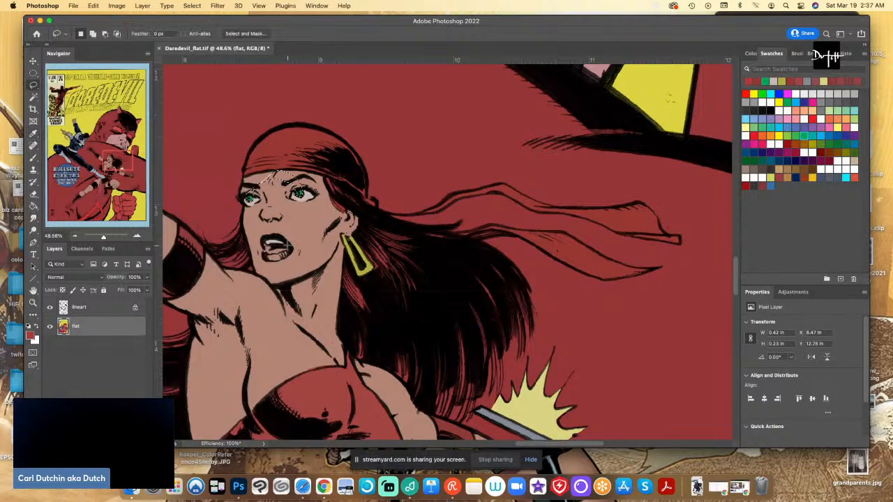
{"action": "left_click", "coordinate": [264, 248]}
{"action": "left_click_drag", "start_coordinate": [264, 241], "coordinate": [262, 244]}
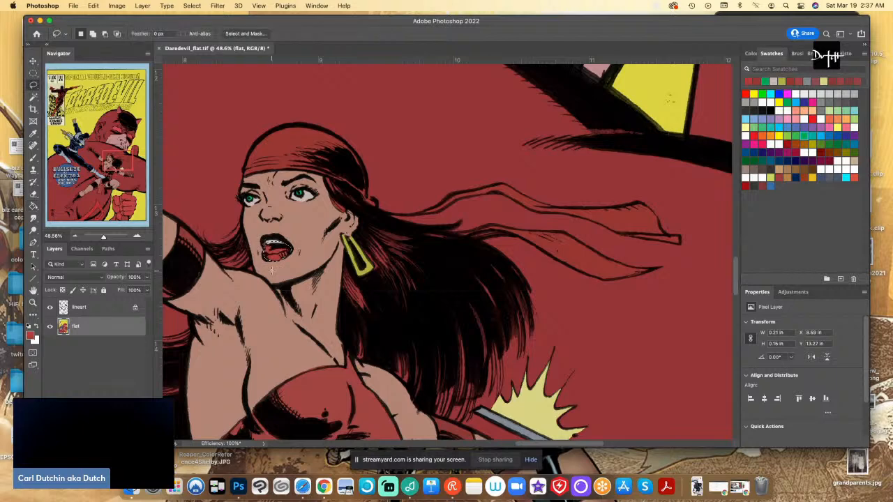
Choose a lighter, pinker red, then lasso inside Elektra's open mouth and fill the tongue area
{"action": "left_click", "coordinate": [30, 334]}
{"action": "left_click", "coordinate": [240, 116]}
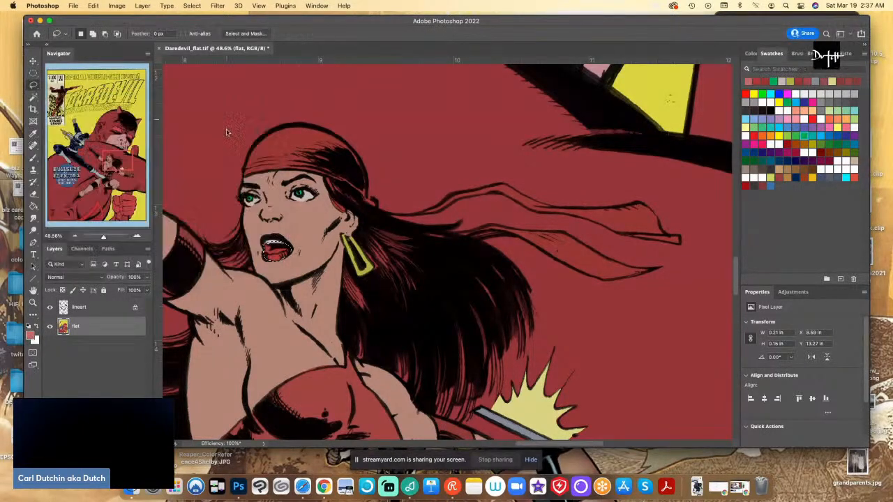
{"action": "left_click", "coordinate": [286, 246]}
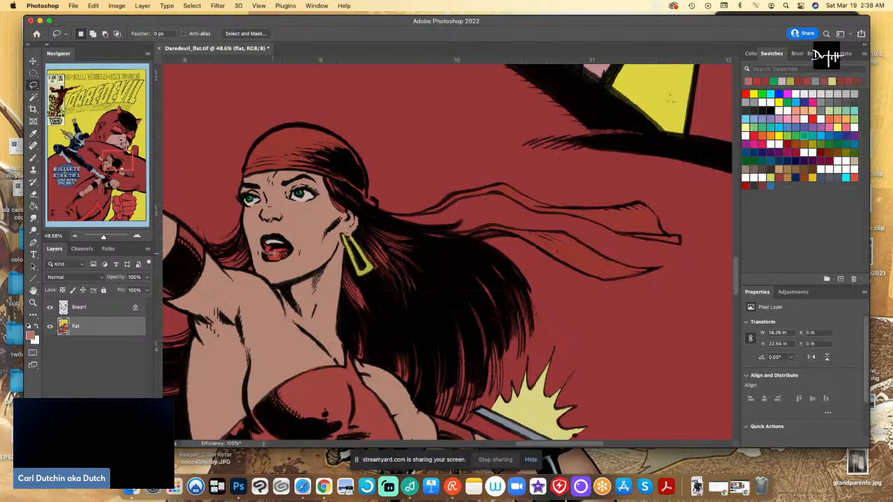
{"action": "key", "text": "super+z"}
{"action": "key", "text": "g"}
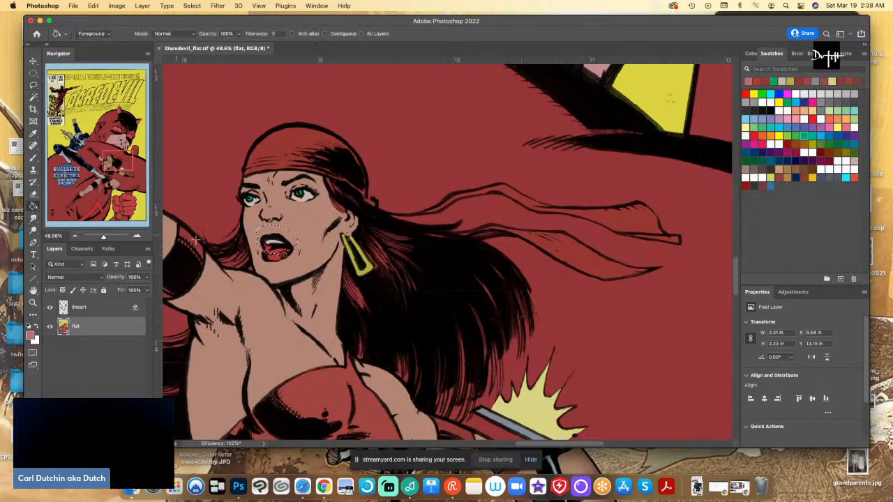
Sample the light blue of the cover's border, then lasso Elektra's hair on both sides of her body and fill it
{"action": "left_click", "coordinate": [60, 214]}
{"action": "key", "text": "i"}
{"action": "left_click", "coordinate": [288, 360]}
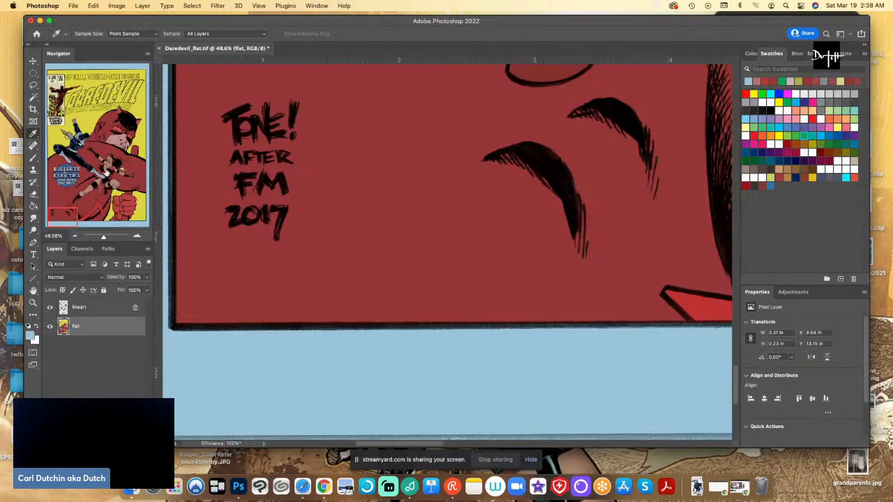
{"action": "left_click", "coordinate": [108, 164]}
{"action": "key", "text": "l"}
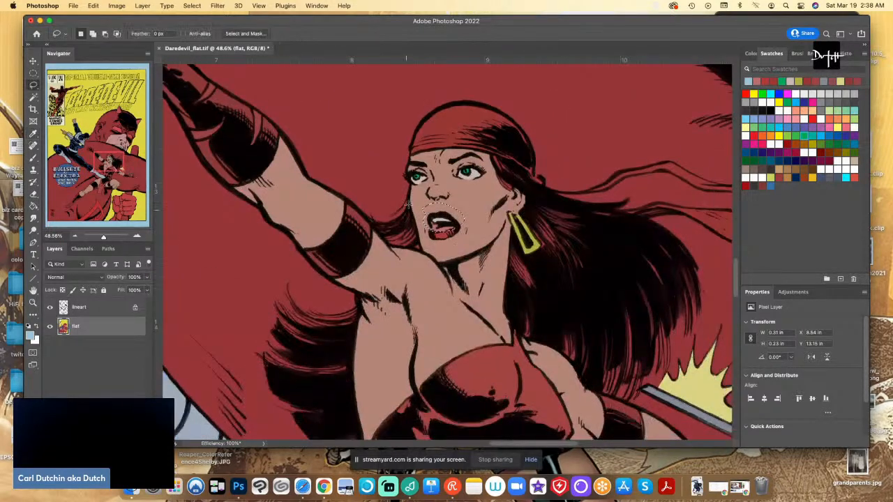
{"action": "mouse_move", "coordinate": [406, 197]}
{"action": "left_mouse_down"}
{"action": "mouse_move", "coordinate": [383, 221]}
{"action": "mouse_move", "coordinate": [389, 216]}
{"action": "mouse_move", "coordinate": [364, 218]}
{"action": "mouse_move", "coordinate": [351, 242]}
{"action": "mouse_move", "coordinate": [367, 314]}
{"action": "mouse_move", "coordinate": [360, 305]}
{"action": "mouse_move", "coordinate": [312, 316]}
{"action": "mouse_move", "coordinate": [292, 299]}
{"action": "mouse_move", "coordinate": [300, 322]}
{"action": "mouse_move", "coordinate": [274, 302]}
{"action": "mouse_move", "coordinate": [277, 342]}
{"action": "mouse_move", "coordinate": [291, 352]}
{"action": "mouse_move", "coordinate": [267, 341]}
{"action": "mouse_move", "coordinate": [263, 349]}
{"action": "mouse_move", "coordinate": [274, 392]}
{"action": "mouse_move", "coordinate": [314, 411]}
{"action": "left_mouse_up"}
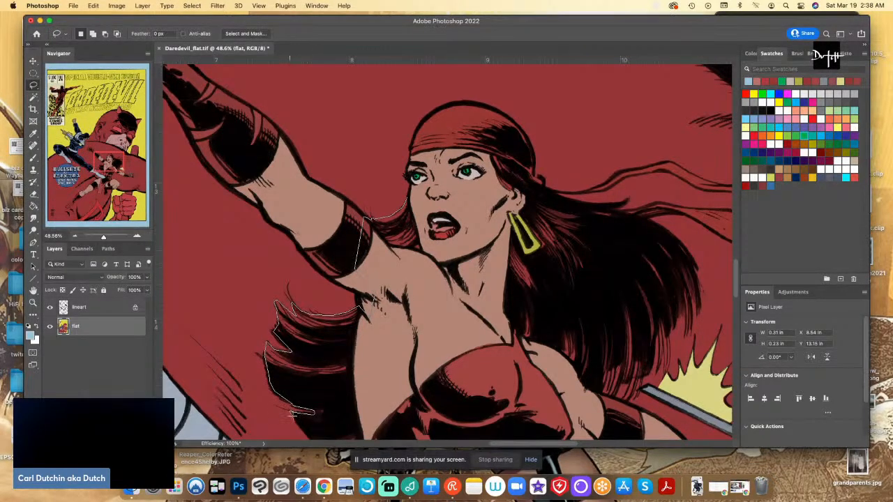
{"action": "scroll", "coordinate": [293, 415], "scroll_direction": "down", "scroll_amount": 3}
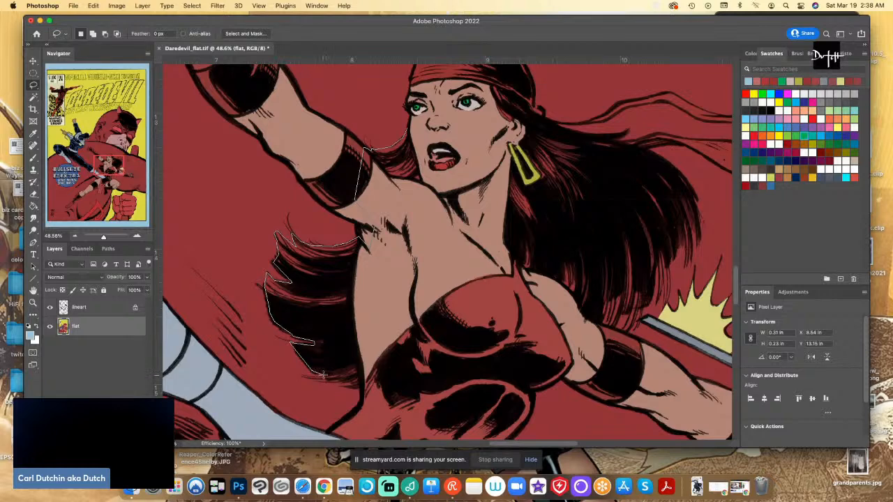
{"action": "mouse_move", "coordinate": [311, 377]}
{"action": "left_mouse_down"}
{"action": "mouse_move", "coordinate": [368, 387]}
{"action": "mouse_move", "coordinate": [554, 331]}
{"action": "mouse_move", "coordinate": [620, 337]}
{"action": "left_mouse_up"}
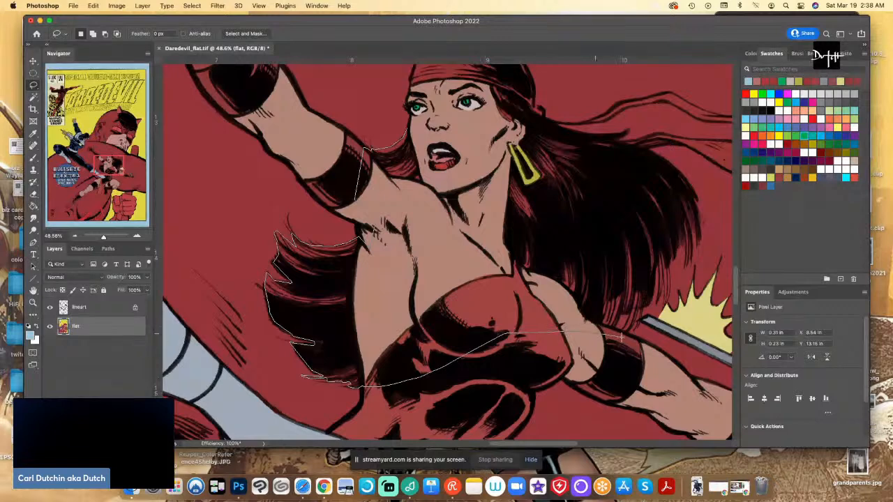
{"action": "mouse_move", "coordinate": [637, 304]}
{"action": "left_mouse_down"}
{"action": "mouse_move", "coordinate": [636, 327]}
{"action": "mouse_move", "coordinate": [654, 268]}
{"action": "mouse_move", "coordinate": [810, 373]}
{"action": "mouse_move", "coordinate": [824, 370]}
{"action": "mouse_move", "coordinate": [548, 262]}
{"action": "mouse_move", "coordinate": [480, 276]}
{"action": "left_mouse_up"}
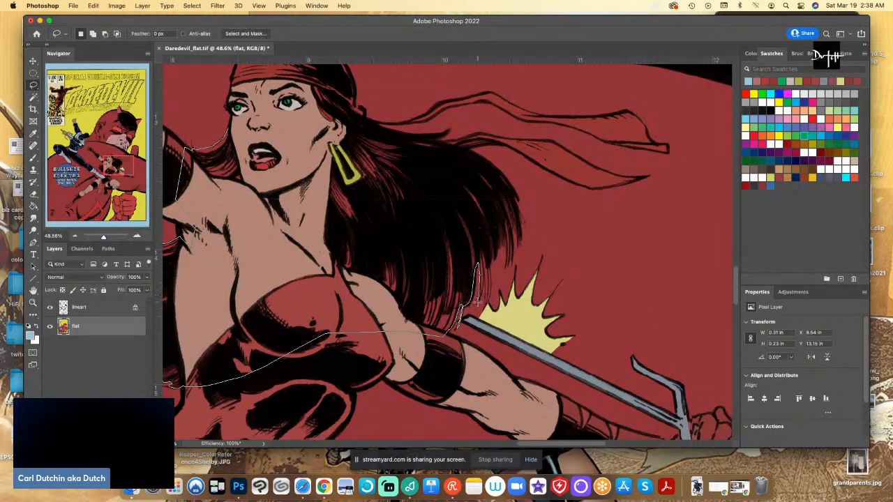
{"action": "mouse_move", "coordinate": [482, 306]}
{"action": "left_mouse_down"}
{"action": "mouse_move", "coordinate": [488, 261]}
{"action": "mouse_move", "coordinate": [508, 244]}
{"action": "mouse_move", "coordinate": [509, 262]}
{"action": "mouse_move", "coordinate": [517, 213]}
{"action": "mouse_move", "coordinate": [519, 222]}
{"action": "mouse_move", "coordinate": [508, 182]}
{"action": "mouse_move", "coordinate": [487, 161]}
{"action": "mouse_move", "coordinate": [463, 144]}
{"action": "mouse_move", "coordinate": [364, 122]}
{"action": "mouse_move", "coordinate": [347, 93]}
{"action": "mouse_move", "coordinate": [285, 61]}
{"action": "mouse_move", "coordinate": [263, 61]}
{"action": "mouse_move", "coordinate": [246, 84]}
{"action": "left_mouse_up"}
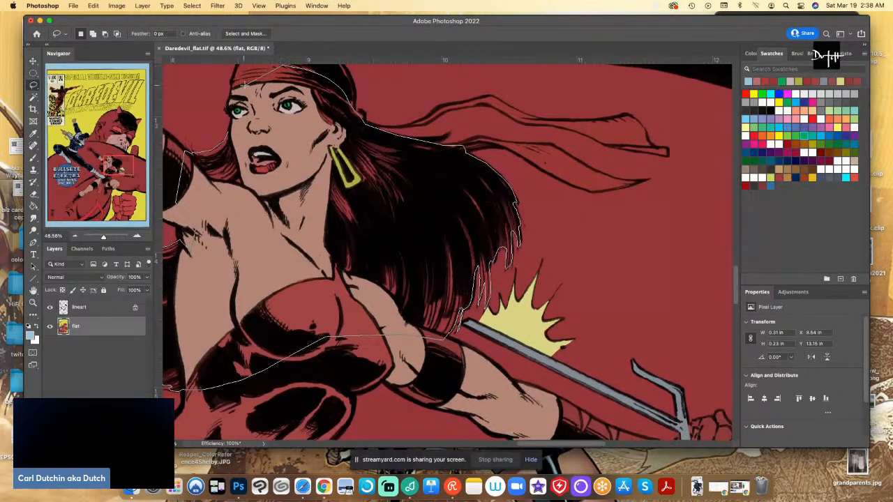
{"action": "left_click_drag", "start_coordinate": [217, 139], "coordinate": [209, 137]}
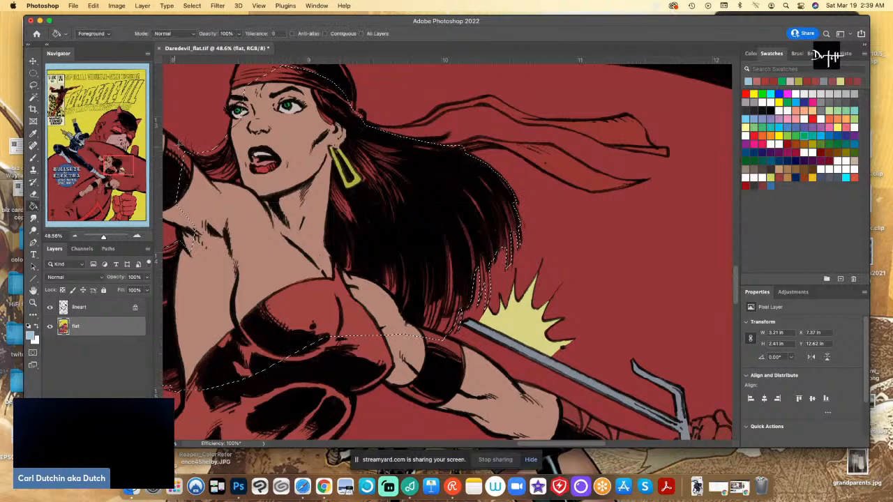
{"action": "key", "text": "alt+BackSpace"}
Choose a darker, more saturated blue in the Color Picker, refill Elektra's selected hair with it and deselect
{"action": "left_click", "coordinate": [30, 335]}
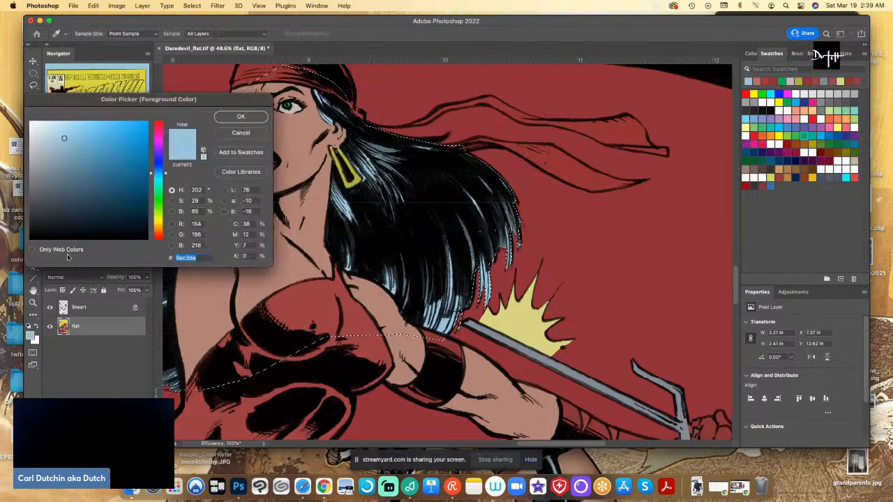
{"action": "left_click", "coordinate": [159, 170]}
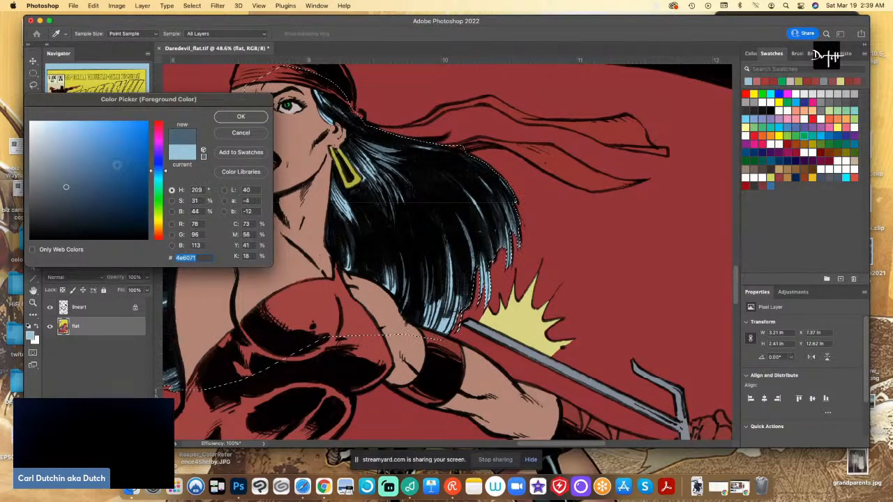
{"action": "left_click", "coordinate": [88, 183]}
{"action": "left_click", "coordinate": [240, 116]}
{"action": "left_click", "coordinate": [33, 206]}
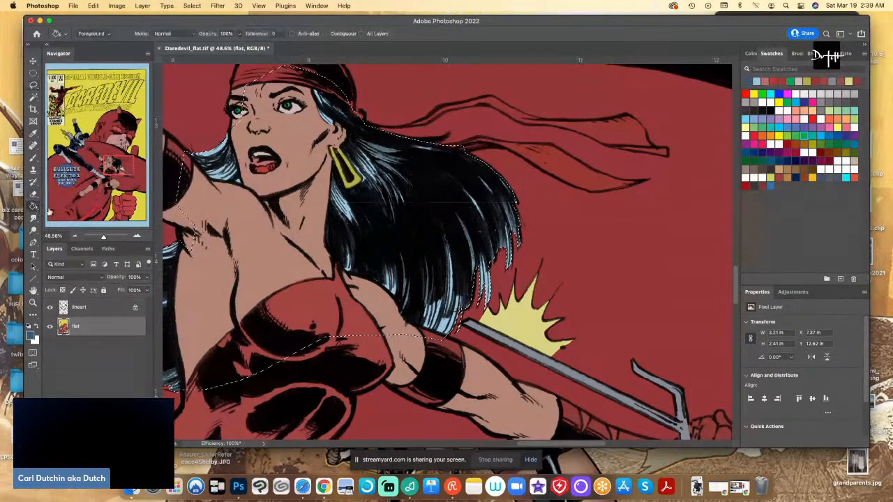
{"action": "left_click", "coordinate": [370, 251]}
{"action": "key", "text": "l"}
{"action": "key", "text": "super+d"}
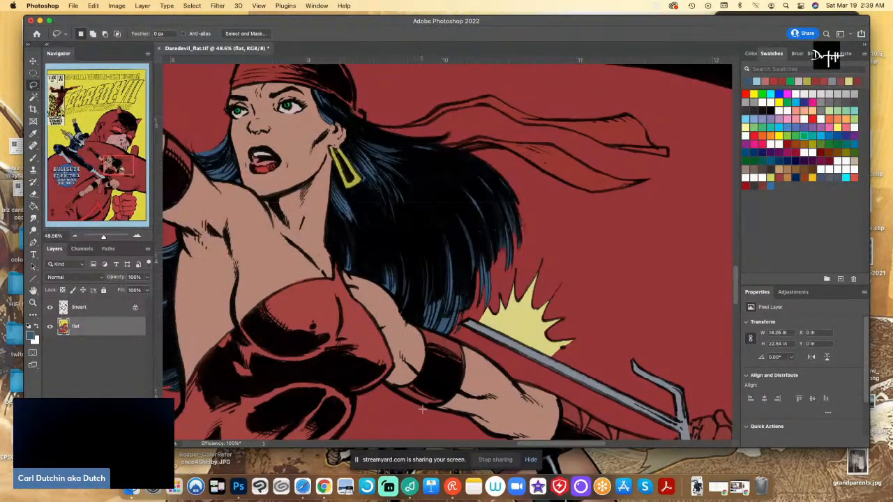
Sample Daredevil's red and brighten it to #d35050 in the Color Picker
{"action": "key", "text": "super+minus"}
{"action": "key", "text": "super+minus"}
{"action": "key", "text": "super+minus"}
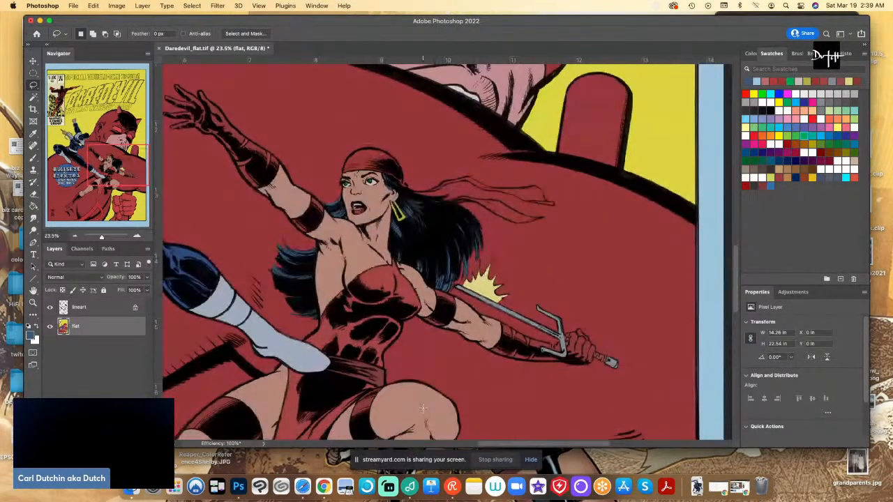
{"action": "scroll", "coordinate": [733, 259], "scroll_direction": "up", "scroll_amount": 3}
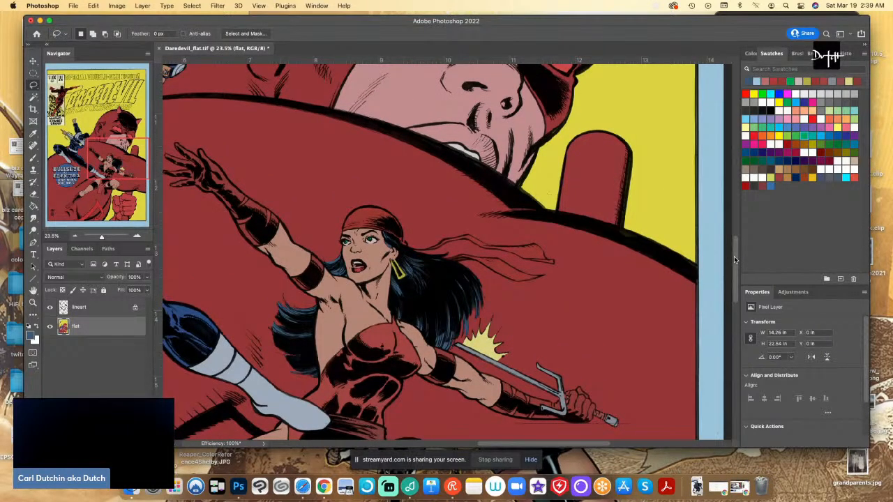
{"action": "key", "text": "super+minus"}
{"action": "key", "text": "super+minus"}
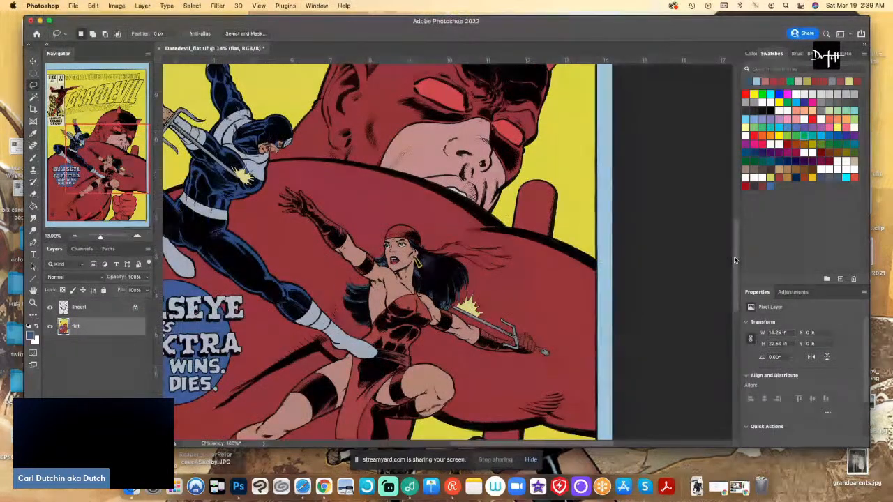
{"action": "key", "text": "i"}
{"action": "scroll", "coordinate": [332, 234], "scroll_direction": "up", "scroll_amount": 10}
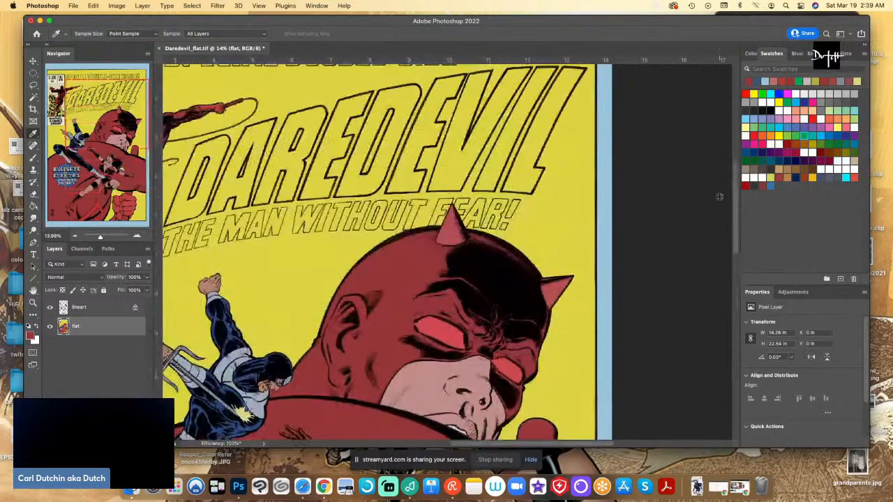
{"action": "key", "text": "l"}
{"action": "scroll", "coordinate": [333, 234], "scroll_direction": "up", "scroll_amount": 2}
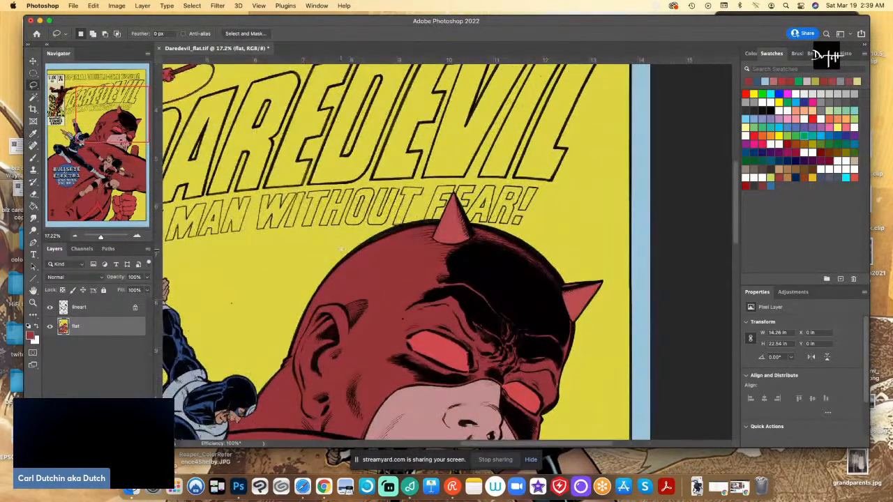
{"action": "left_click", "coordinate": [30, 335]}
{"action": "left_click", "coordinate": [103, 141]}
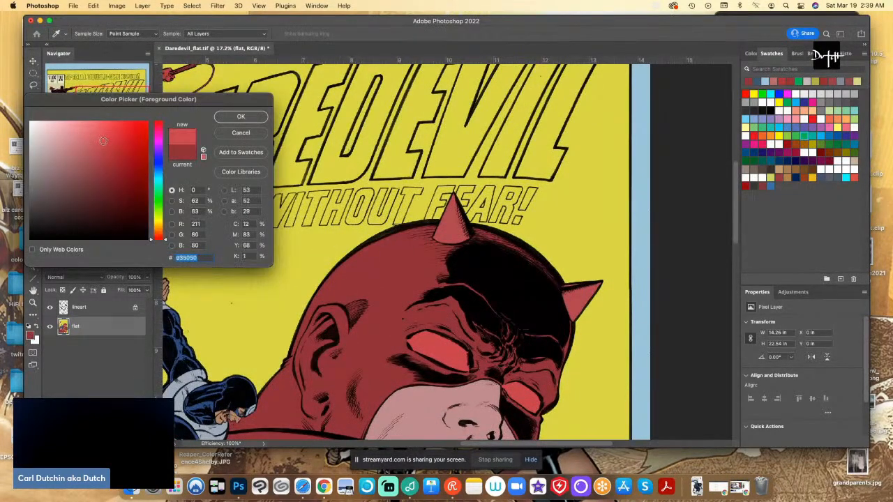
{"action": "left_click", "coordinate": [241, 117]}
Lasso the letters of "FEAR!" in the tagline, working around Daredevil's horn and combining them into one selection
{"action": "scroll", "coordinate": [423, 148], "scroll_direction": "up", "scroll_amount": 4}
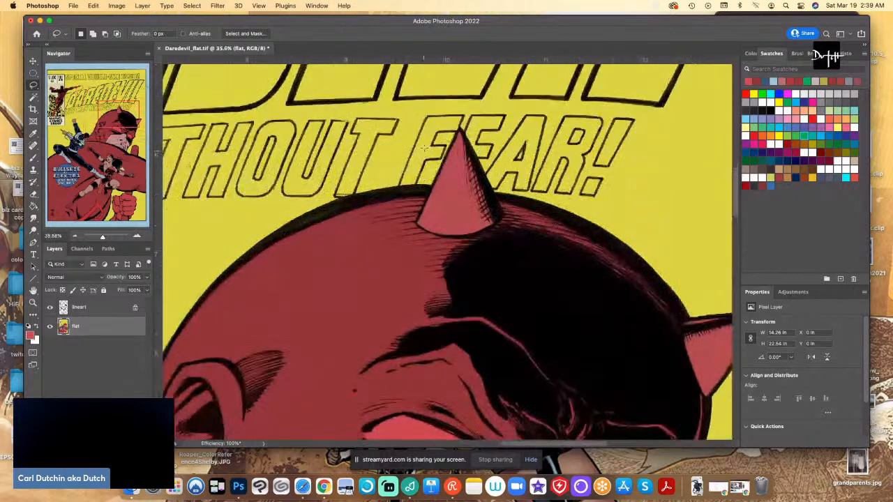
{"action": "mouse_move", "coordinate": [427, 115]}
{"action": "left_mouse_down"}
{"action": "mouse_move", "coordinate": [397, 193]}
{"action": "mouse_move", "coordinate": [411, 193]}
{"action": "mouse_move", "coordinate": [425, 153]}
{"action": "left_mouse_up"}
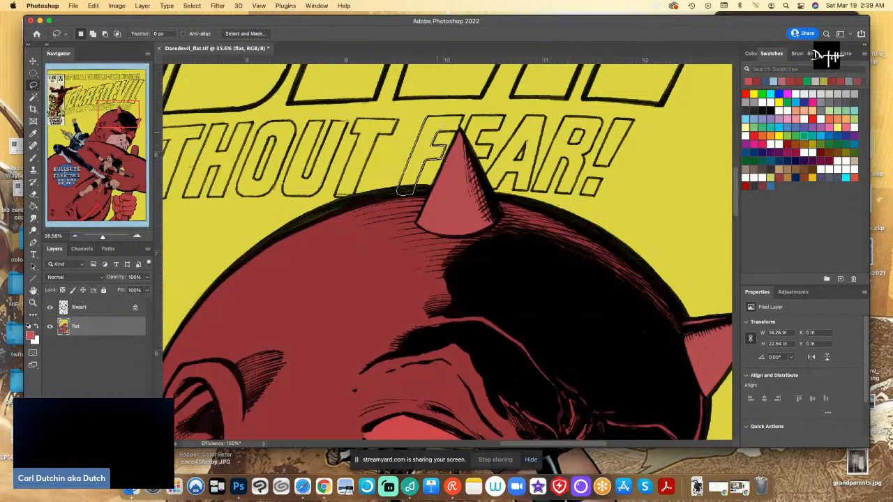
{"action": "mouse_move", "coordinate": [443, 127]}
{"action": "left_mouse_down"}
{"action": "mouse_move", "coordinate": [454, 131]}
{"action": "mouse_move", "coordinate": [463, 116]}
{"action": "mouse_move", "coordinate": [421, 116]}
{"action": "left_mouse_up"}
{"action": "left_click_drag", "start_coordinate": [404, 193], "coordinate": [403, 193]}
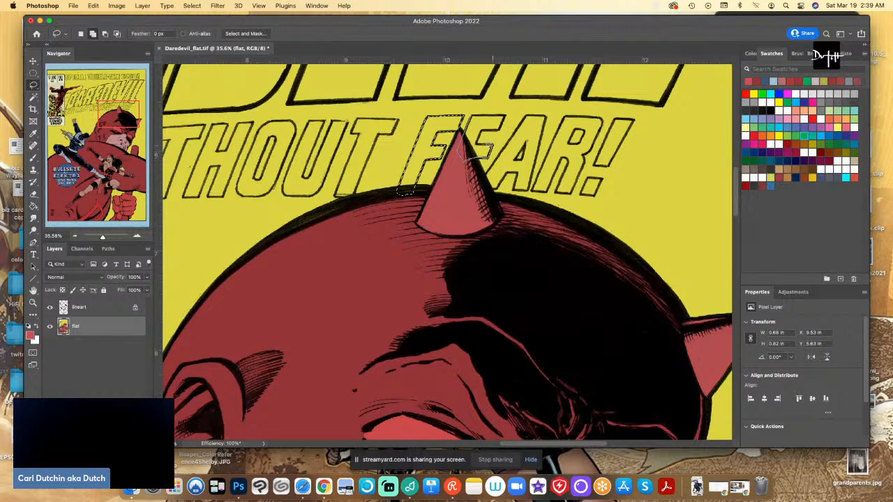
{"action": "mouse_move", "coordinate": [475, 148]}
{"action": "left_mouse_down"}
{"action": "mouse_move", "coordinate": [486, 131]}
{"action": "mouse_move", "coordinate": [507, 129]}
{"action": "mouse_move", "coordinate": [507, 116]}
{"action": "mouse_move", "coordinate": [475, 120]}
{"action": "mouse_move", "coordinate": [522, 116]}
{"action": "left_mouse_up"}
{"action": "mouse_move", "coordinate": [475, 150]}
{"action": "left_mouse_down"}
{"action": "mouse_move", "coordinate": [490, 187]}
{"action": "mouse_move", "coordinate": [523, 149]}
{"action": "mouse_move", "coordinate": [516, 194]}
{"action": "mouse_move", "coordinate": [532, 189]}
{"action": "mouse_move", "coordinate": [546, 118]}
{"action": "mouse_move", "coordinate": [523, 114]}
{"action": "mouse_move", "coordinate": [531, 190]}
{"action": "mouse_move", "coordinate": [541, 191]}
{"action": "mouse_move", "coordinate": [573, 132]}
{"action": "mouse_move", "coordinate": [551, 159]}
{"action": "mouse_move", "coordinate": [559, 157]}
{"action": "mouse_move", "coordinate": [555, 194]}
{"action": "mouse_move", "coordinate": [568, 195]}
{"action": "mouse_move", "coordinate": [604, 124]}
{"action": "mouse_move", "coordinate": [561, 115]}
{"action": "mouse_move", "coordinate": [613, 120]}
{"action": "left_mouse_up"}
{"action": "mouse_move", "coordinate": [608, 169]}
{"action": "left_mouse_down"}
{"action": "mouse_move", "coordinate": [631, 121]}
{"action": "mouse_move", "coordinate": [615, 119]}
{"action": "mouse_move", "coordinate": [604, 181]}
{"action": "left_mouse_up"}
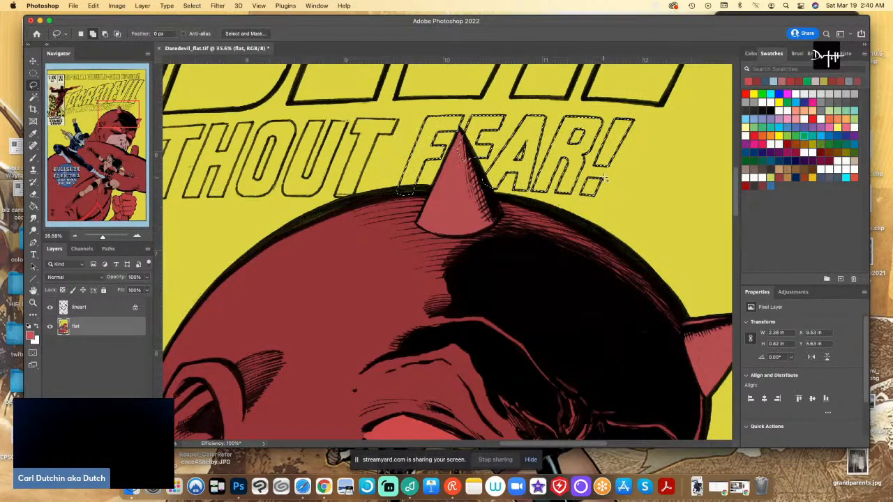
Add the letters "HOUT" of the tagline to the selection, fill all selected lettering with the bright red and deselect
{"action": "mouse_move", "coordinate": [378, 142]}
{"action": "left_mouse_down"}
{"action": "mouse_move", "coordinate": [355, 199]}
{"action": "mouse_move", "coordinate": [333, 199]}
{"action": "mouse_move", "coordinate": [360, 136]}
{"action": "mouse_move", "coordinate": [353, 122]}
{"action": "mouse_move", "coordinate": [367, 111]}
{"action": "mouse_move", "coordinate": [398, 122]}
{"action": "left_mouse_up"}
{"action": "mouse_move", "coordinate": [392, 138]}
{"action": "left_mouse_down"}
{"action": "mouse_move", "coordinate": [327, 124]}
{"action": "mouse_move", "coordinate": [347, 121]}
{"action": "mouse_move", "coordinate": [326, 180]}
{"action": "left_mouse_up"}
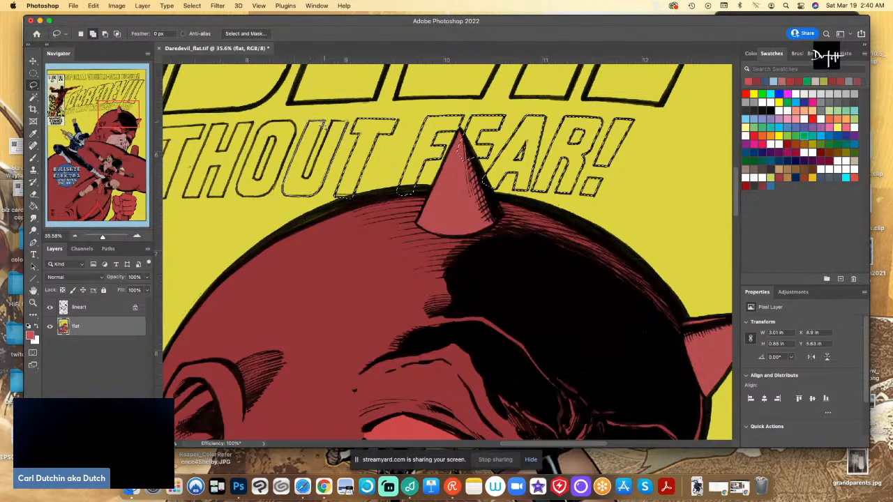
{"action": "mouse_move", "coordinate": [317, 147]}
{"action": "left_mouse_down"}
{"action": "mouse_move", "coordinate": [329, 124]}
{"action": "mouse_move", "coordinate": [347, 120]}
{"action": "left_mouse_up"}
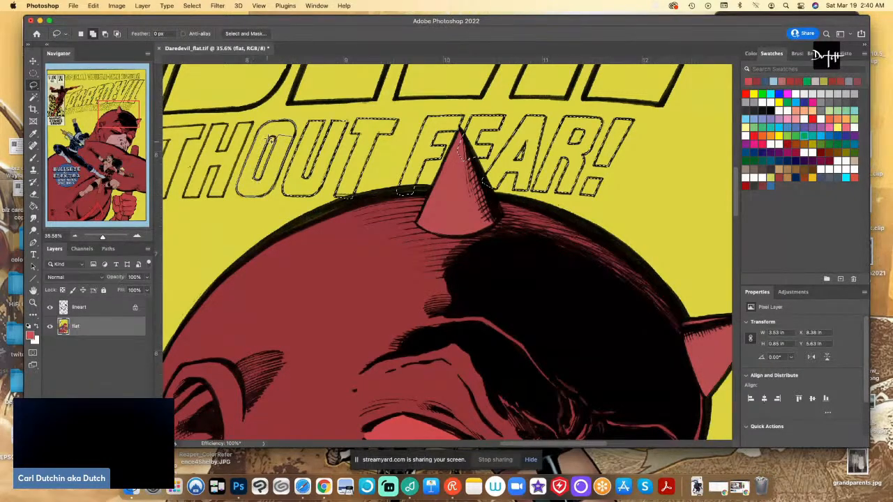
{"action": "mouse_move", "coordinate": [271, 140]}
{"action": "left_mouse_down"}
{"action": "mouse_move", "coordinate": [293, 142]}
{"action": "mouse_move", "coordinate": [293, 130]}
{"action": "left_mouse_up"}
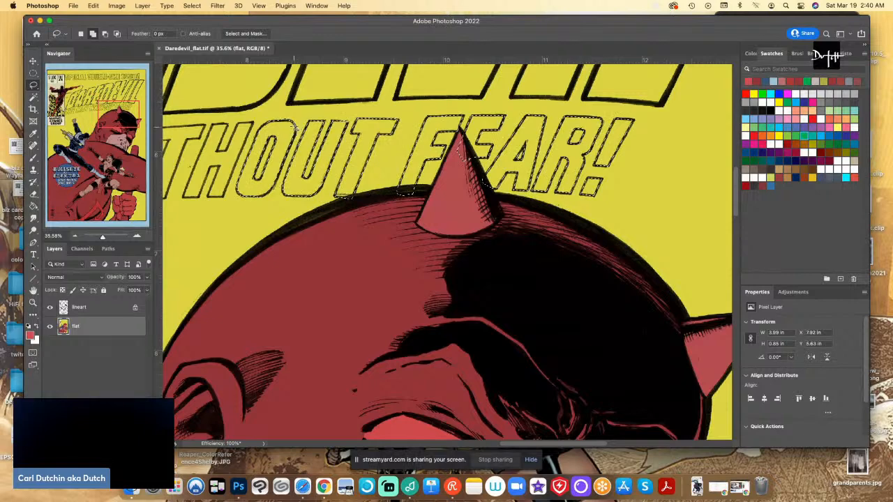
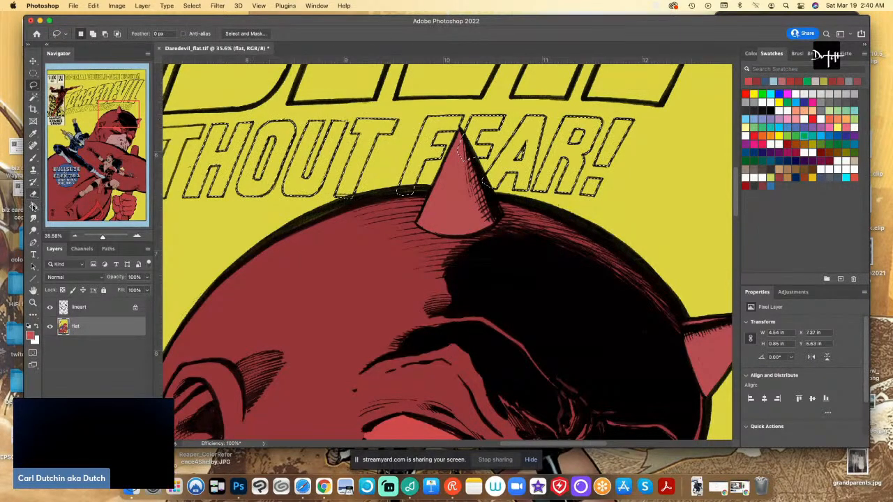
{"action": "key", "text": "alt+BackSpace"}
{"action": "key", "text": "super+d"}
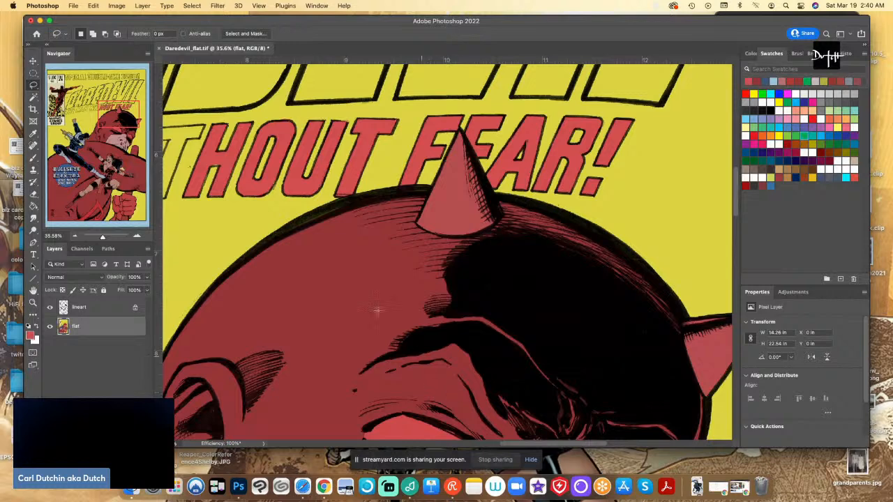
Lasso the remaining letters "WIT" of "WITHOUT", fill them with the bright red and deselect
{"action": "left_click_drag", "start_coordinate": [220, 163], "coordinate": [219, 161]}
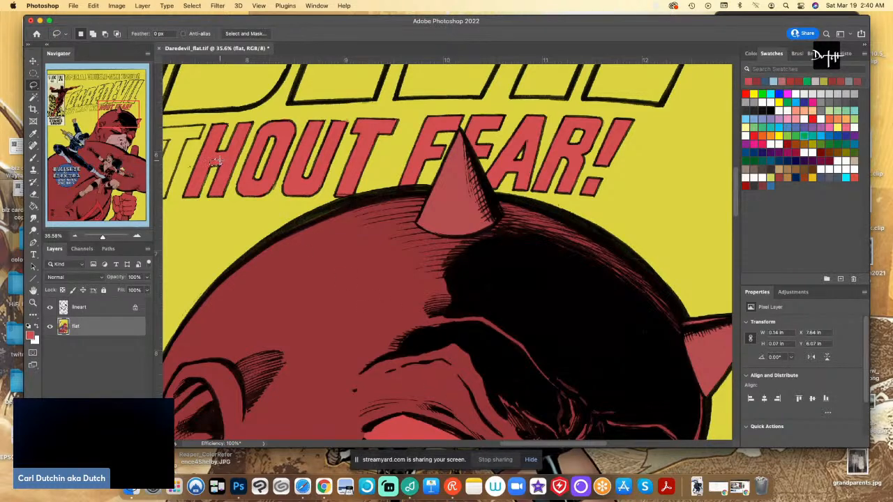
{"action": "scroll", "coordinate": [511, 438], "scroll_direction": "left", "scroll_amount": 5}
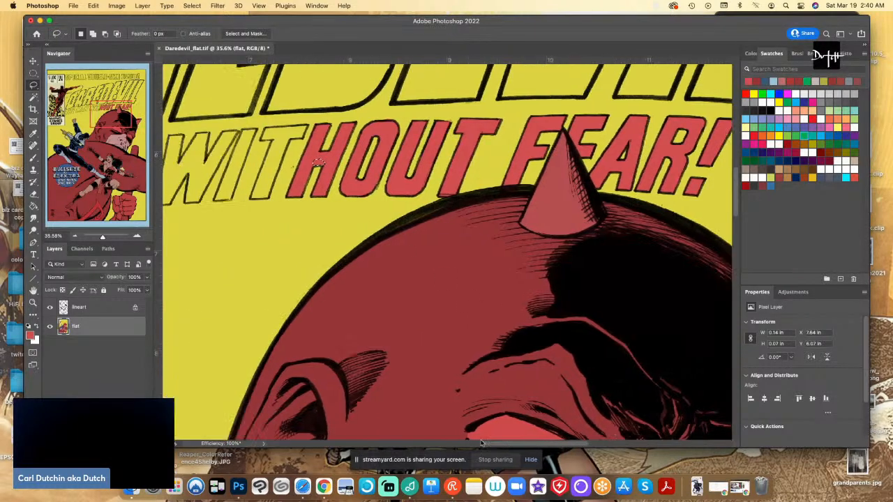
{"action": "mouse_move", "coordinate": [348, 138]}
{"action": "left_mouse_down"}
{"action": "mouse_move", "coordinate": [328, 199]}
{"action": "mouse_move", "coordinate": [305, 200]}
{"action": "mouse_move", "coordinate": [332, 139]}
{"action": "mouse_move", "coordinate": [317, 140]}
{"action": "mouse_move", "coordinate": [323, 126]}
{"action": "mouse_move", "coordinate": [368, 124]}
{"action": "mouse_move", "coordinate": [349, 138]}
{"action": "left_mouse_up"}
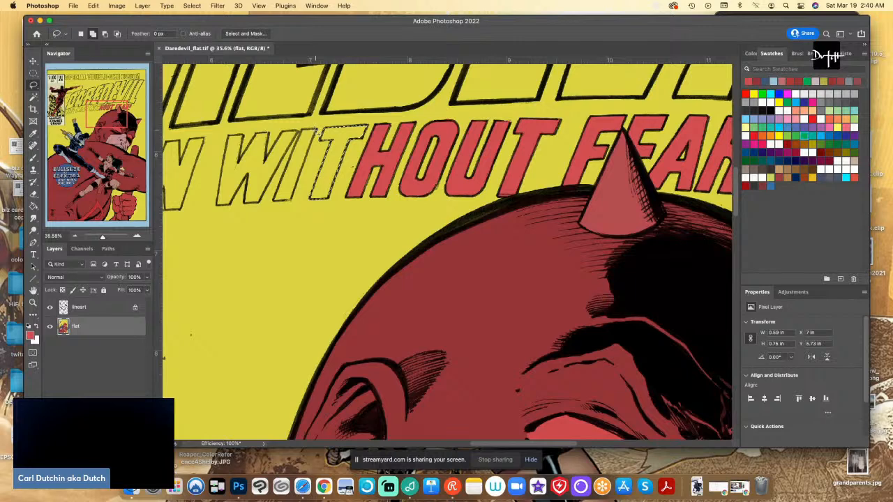
{"action": "mouse_move", "coordinate": [276, 202]}
{"action": "left_mouse_down"}
{"action": "mouse_move", "coordinate": [301, 131]}
{"action": "mouse_move", "coordinate": [315, 127]}
{"action": "mouse_move", "coordinate": [290, 133]}
{"action": "mouse_move", "coordinate": [299, 133]}
{"action": "mouse_move", "coordinate": [261, 204]}
{"action": "mouse_move", "coordinate": [244, 205]}
{"action": "mouse_move", "coordinate": [247, 176]}
{"action": "mouse_move", "coordinate": [232, 207]}
{"action": "mouse_move", "coordinate": [217, 203]}
{"action": "mouse_move", "coordinate": [228, 134]}
{"action": "mouse_move", "coordinate": [244, 138]}
{"action": "mouse_move", "coordinate": [238, 166]}
{"action": "mouse_move", "coordinate": [256, 133]}
{"action": "mouse_move", "coordinate": [266, 130]}
{"action": "mouse_move", "coordinate": [264, 165]}
{"action": "mouse_move", "coordinate": [282, 129]}
{"action": "left_mouse_up"}
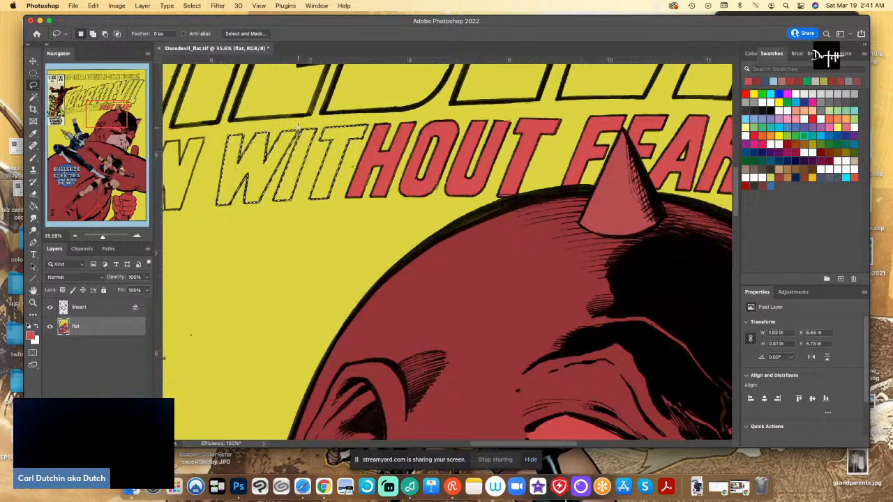
{"action": "key", "text": "alt+BackSpace"}
{"action": "key", "text": "super+d"}
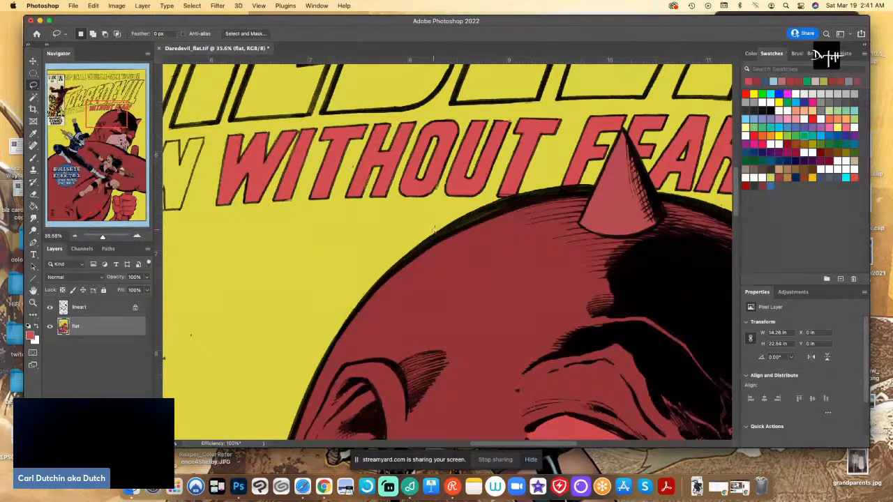
Lasso the letters "AN" of "MAN" in the tagline and fill them with the bright red
{"action": "scroll", "coordinate": [314, 249], "scroll_direction": "left", "scroll_amount": 5}
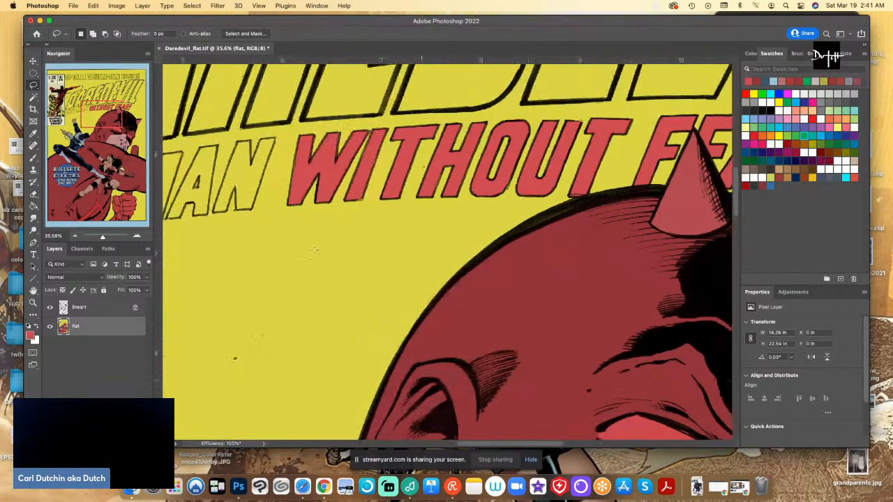
{"action": "left_click", "coordinate": [275, 137]}
{"action": "left_click", "coordinate": [212, 212]}
{"action": "left_click", "coordinate": [250, 140]}
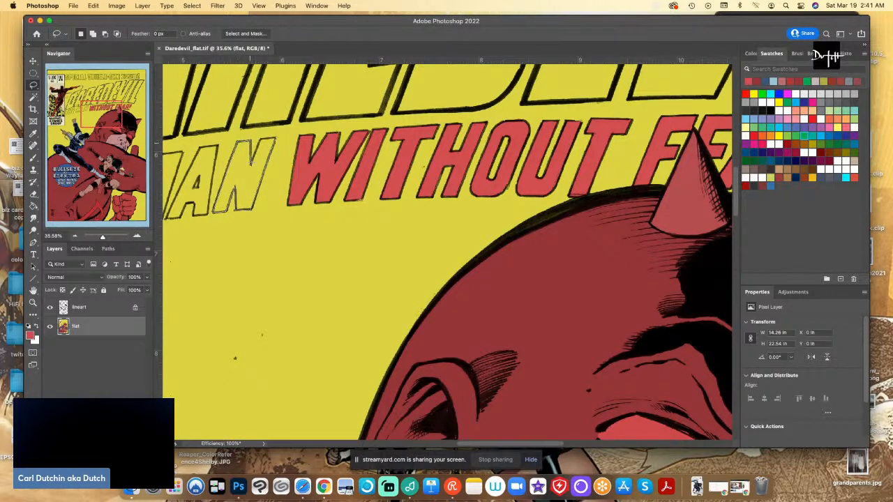
{"action": "left_click", "coordinate": [275, 138]}
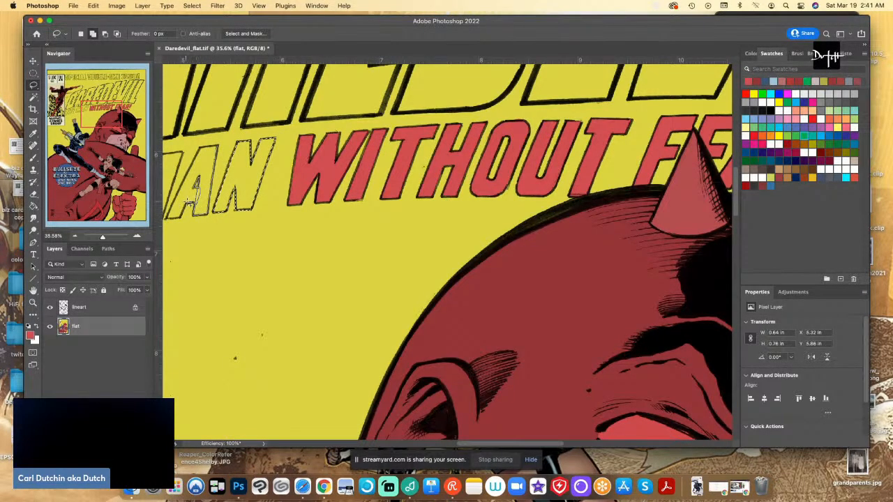
{"action": "left_click", "coordinate": [182, 204]}
{"action": "left_click", "coordinate": [178, 217]}
{"action": "left_click", "coordinate": [167, 217]}
{"action": "left_click", "coordinate": [217, 141]}
{"action": "key", "text": "alt+BackSpace"}
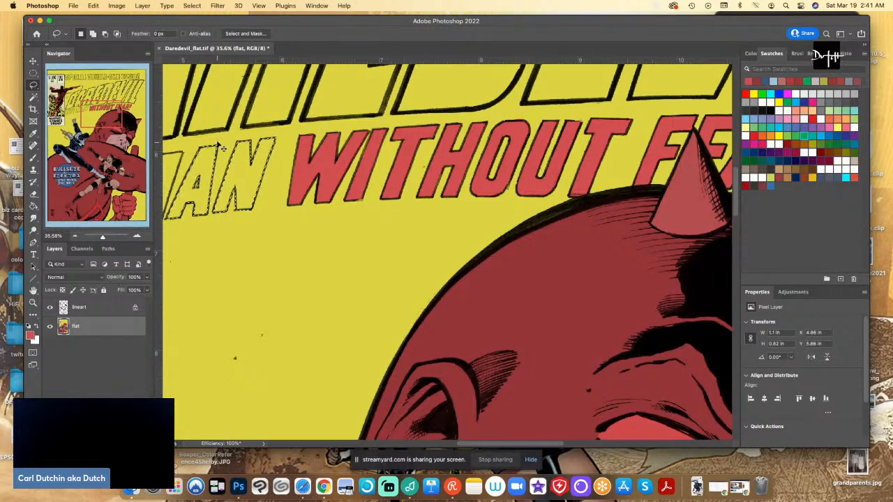
Lasso the letter "M" of "MAN" in the tagline, fill it with the bright red and deselect
{"action": "scroll", "coordinate": [216, 140], "scroll_direction": "left", "scroll_amount": 5}
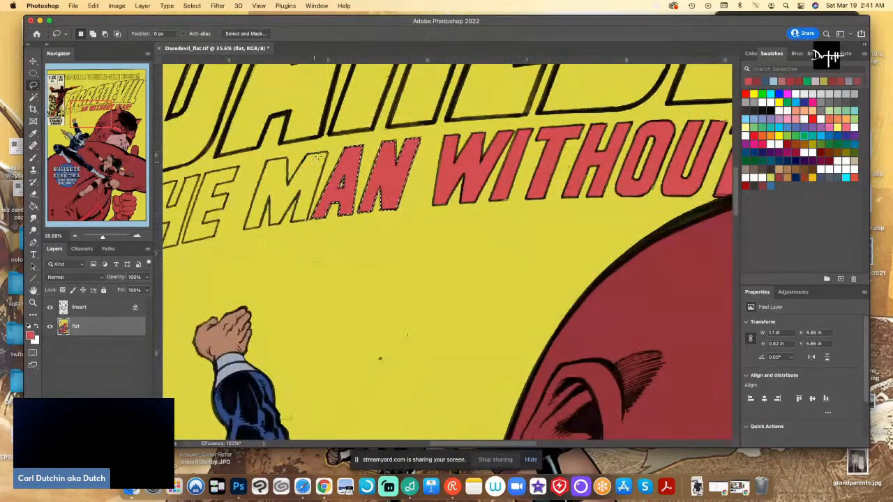
{"action": "left_click", "coordinate": [328, 150]}
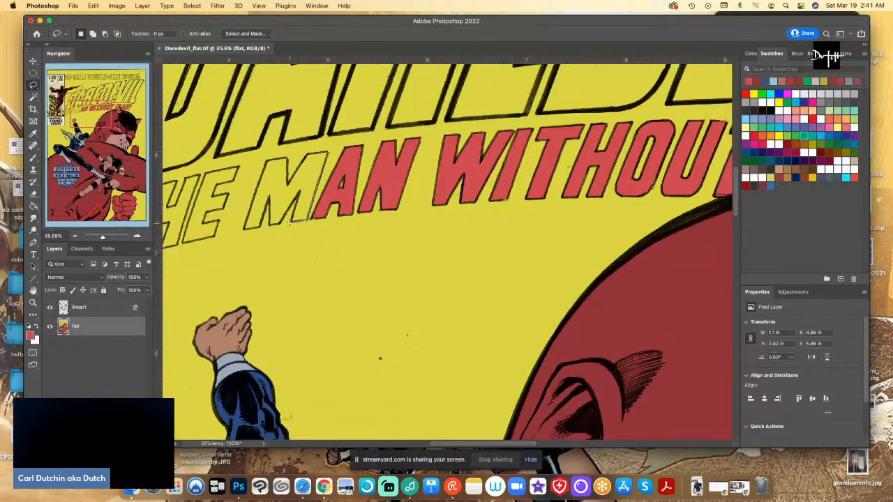
{"action": "left_click", "coordinate": [290, 222]}
{"action": "left_click", "coordinate": [299, 194]}
{"action": "left_click", "coordinate": [270, 226]}
{"action": "left_click", "coordinate": [270, 196]}
{"action": "left_click", "coordinate": [258, 228]}
{"action": "left_click", "coordinate": [244, 228]}
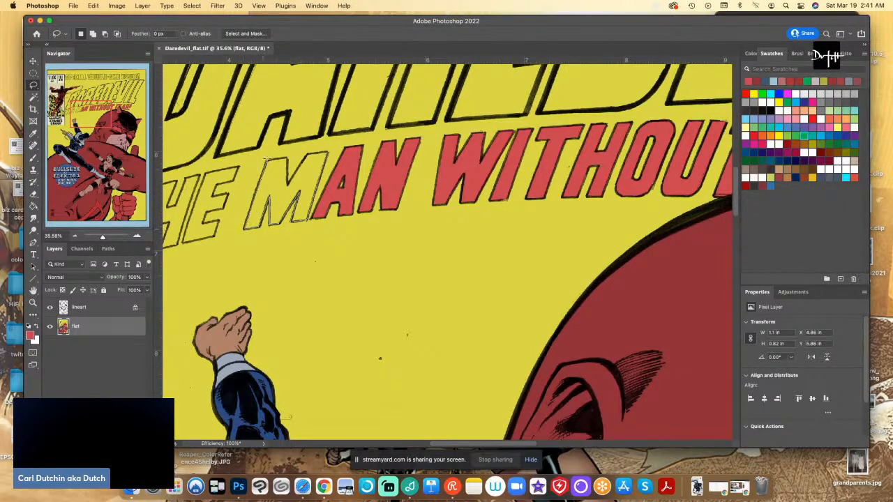
{"action": "left_click", "coordinate": [287, 184]}
{"action": "left_click", "coordinate": [325, 150]}
{"action": "key", "text": "alt+BackSpace"}
{"action": "key", "text": "ctrl+d"}
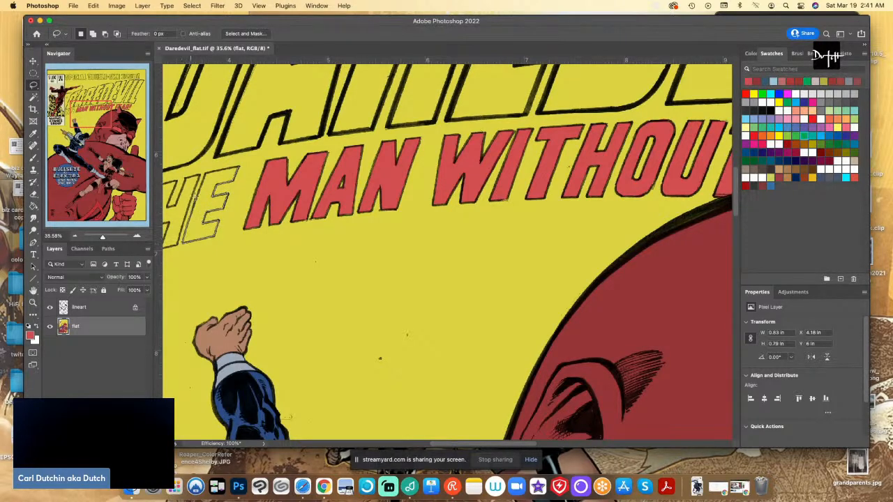
Lasso the letters of "THE" at the start of the tagline and fill them with the bright red
{"action": "mouse_move", "coordinate": [237, 165]}
{"action": "left_mouse_down"}
{"action": "mouse_move", "coordinate": [138, 167]}
{"action": "mouse_move", "coordinate": [279, 178]}
{"action": "mouse_move", "coordinate": [290, 171]}
{"action": "mouse_move", "coordinate": [276, 179]}
{"action": "mouse_move", "coordinate": [265, 209]}
{"action": "mouse_move", "coordinate": [257, 208]}
{"action": "mouse_move", "coordinate": [268, 184]}
{"action": "left_mouse_up"}
{"action": "key", "text": "alt+BackSpace"}
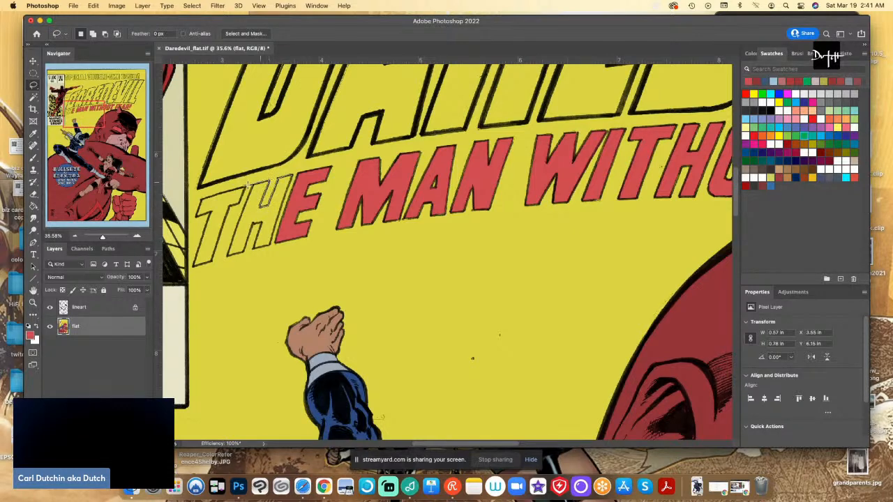
{"action": "mouse_move", "coordinate": [238, 215]}
{"action": "left_mouse_down"}
{"action": "mouse_move", "coordinate": [228, 257]}
{"action": "mouse_move", "coordinate": [243, 252]}
{"action": "mouse_move", "coordinate": [252, 224]}
{"action": "mouse_move", "coordinate": [253, 247]}
{"action": "mouse_move", "coordinate": [269, 244]}
{"action": "mouse_move", "coordinate": [290, 170]}
{"action": "mouse_move", "coordinate": [245, 187]}
{"action": "left_mouse_up"}
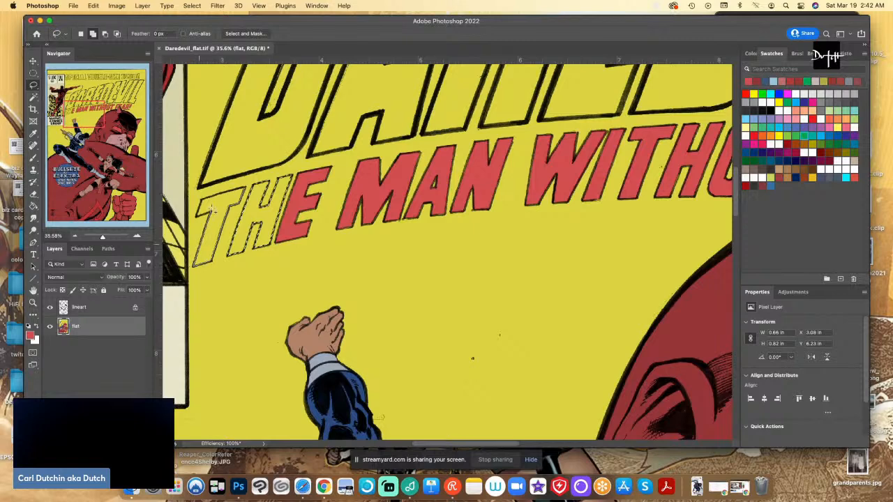
{"action": "mouse_move", "coordinate": [201, 218]}
{"action": "left_mouse_down"}
{"action": "mouse_move", "coordinate": [197, 196]}
{"action": "mouse_move", "coordinate": [243, 182]}
{"action": "left_mouse_up"}
{"action": "key", "text": "alt+BackSpace"}
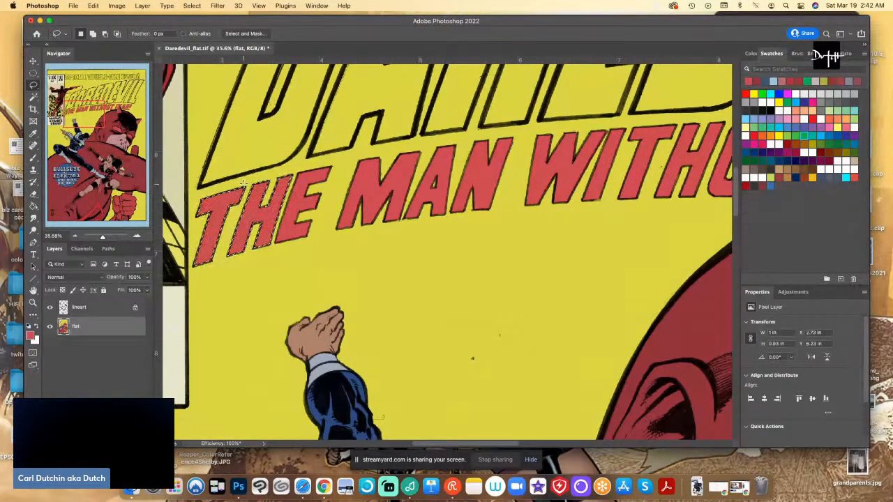
Darken the foreground red to #c63b3b in the Color Picker for the title lettering
{"action": "key", "text": "super+minus"}
{"action": "key", "text": "super+minus"}
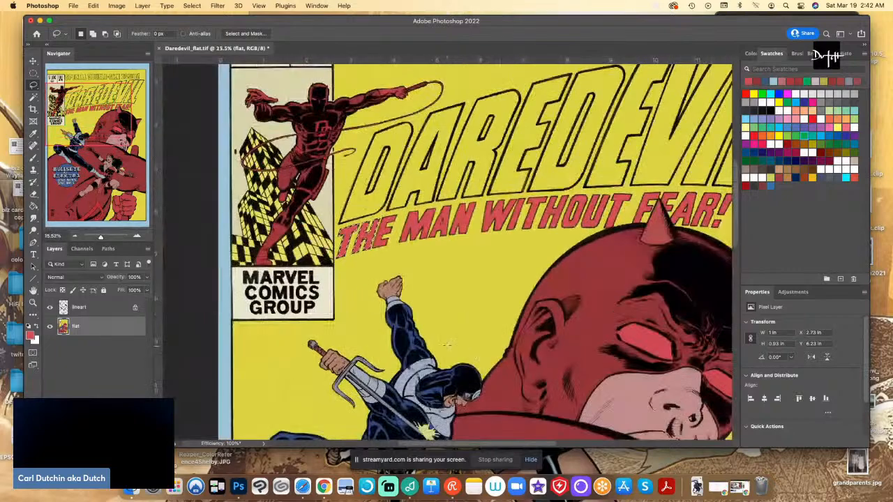
{"action": "scroll", "coordinate": [737, 218], "scroll_direction": "up", "scroll_amount": 5}
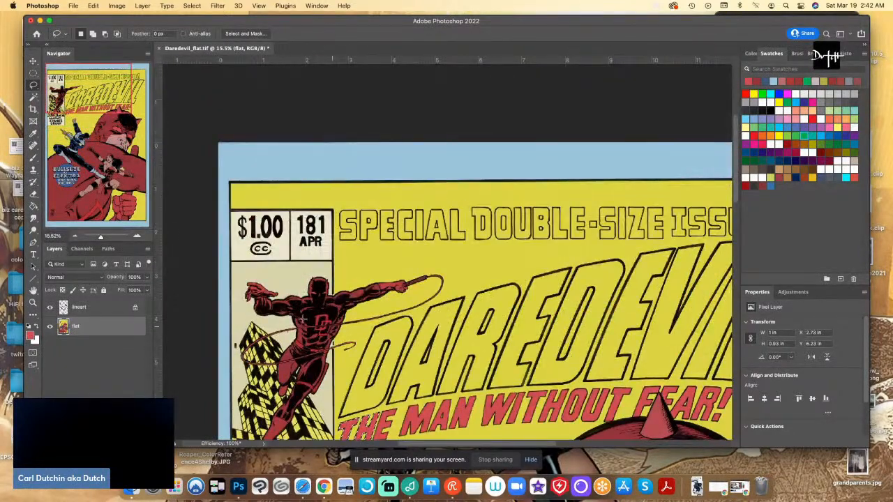
{"action": "left_click", "coordinate": [31, 335]}
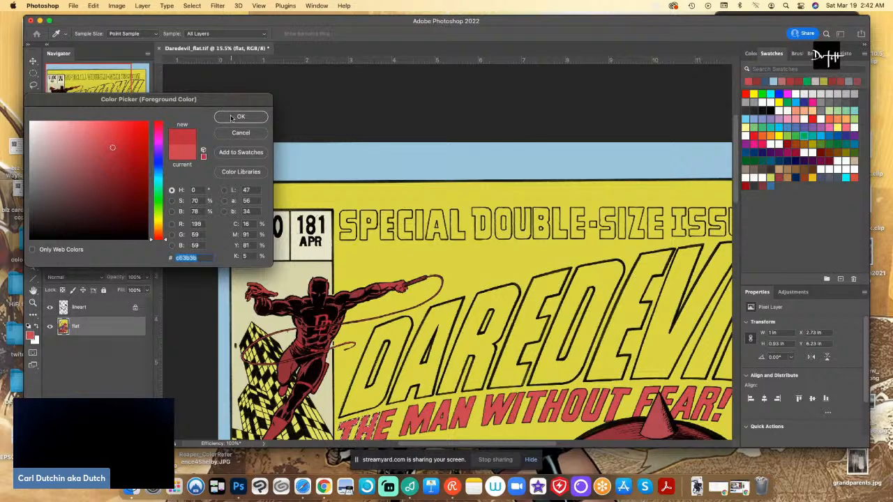
{"action": "left_click", "coordinate": [233, 117]}
Lasso the title letters "D", "A" and "R" of "DAREDEVIL" one after another, filling each with the darker red
{"action": "mouse_move", "coordinate": [374, 325]}
{"action": "left_mouse_down"}
{"action": "mouse_move", "coordinate": [339, 422]}
{"action": "mouse_move", "coordinate": [351, 383]}
{"action": "mouse_move", "coordinate": [337, 417]}
{"action": "mouse_move", "coordinate": [380, 403]}
{"action": "mouse_move", "coordinate": [412, 324]}
{"action": "mouse_move", "coordinate": [407, 315]}
{"action": "mouse_move", "coordinate": [388, 324]}
{"action": "mouse_move", "coordinate": [372, 388]}
{"action": "mouse_move", "coordinate": [376, 325]}
{"action": "left_mouse_up"}
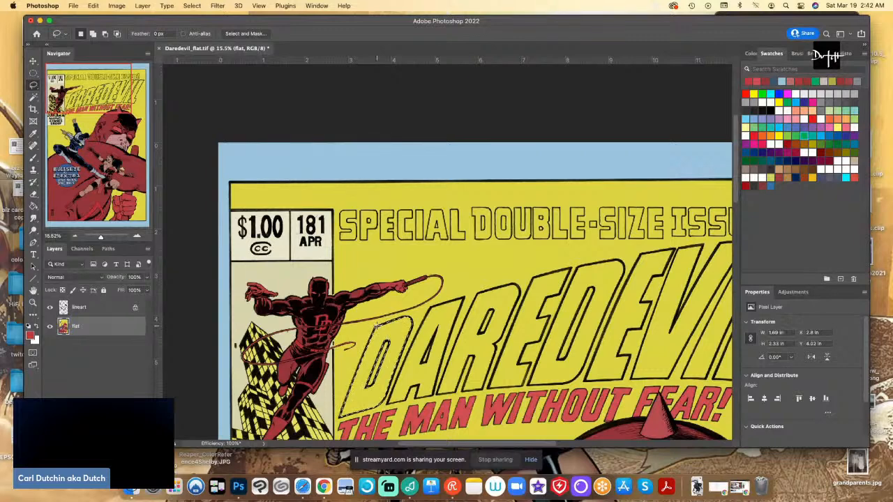
{"action": "key", "text": "alt+Delete"}
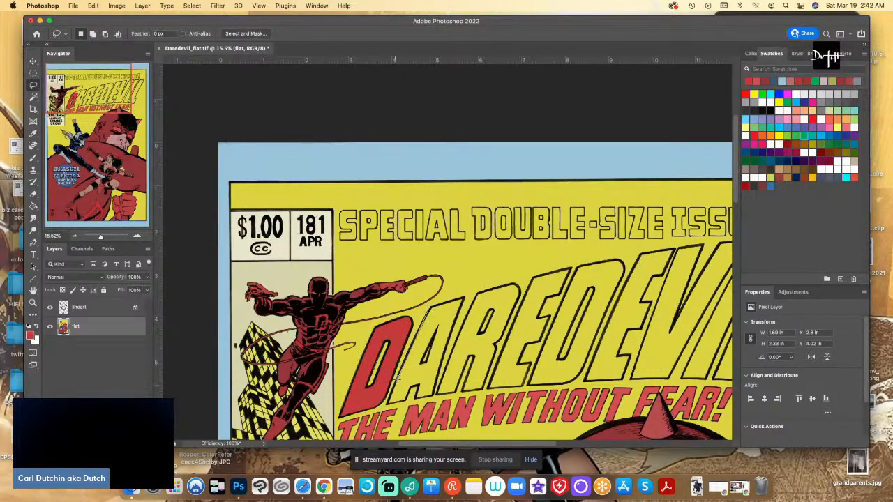
{"action": "mouse_move", "coordinate": [397, 377]}
{"action": "left_mouse_down"}
{"action": "mouse_move", "coordinate": [387, 403]}
{"action": "mouse_move", "coordinate": [423, 353]}
{"action": "mouse_move", "coordinate": [407, 382]}
{"action": "mouse_move", "coordinate": [443, 348]}
{"action": "mouse_move", "coordinate": [462, 298]}
{"action": "mouse_move", "coordinate": [429, 307]}
{"action": "mouse_move", "coordinate": [399, 399]}
{"action": "left_mouse_up"}
{"action": "key", "text": "alt+BackSpace"}
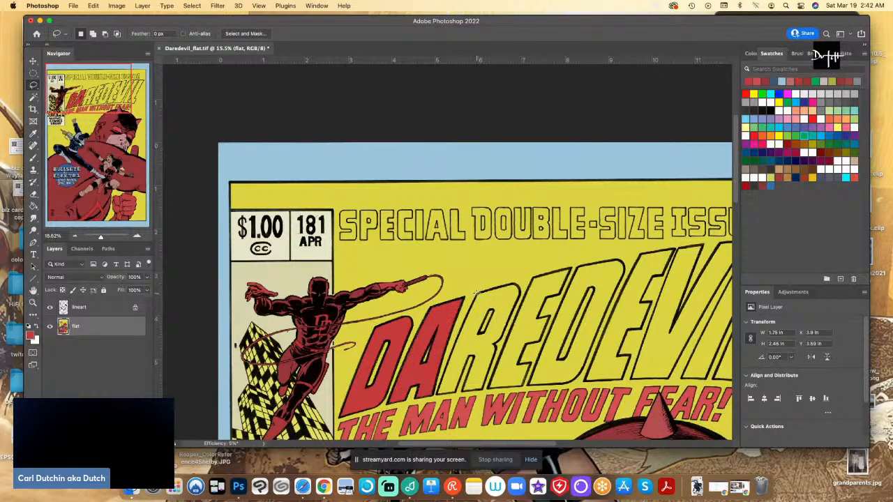
{"action": "left_click_drag", "start_coordinate": [477, 292], "coordinate": [438, 391]}
{"action": "mouse_move", "coordinate": [467, 354]}
{"action": "left_mouse_down"}
{"action": "mouse_move", "coordinate": [490, 307]}
{"action": "mouse_move", "coordinate": [485, 335]}
{"action": "mouse_move", "coordinate": [460, 356]}
{"action": "mouse_move", "coordinate": [470, 353]}
{"action": "mouse_move", "coordinate": [461, 394]}
{"action": "mouse_move", "coordinate": [464, 359]}
{"action": "mouse_move", "coordinate": [487, 376]}
{"action": "mouse_move", "coordinate": [518, 294]}
{"action": "mouse_move", "coordinate": [501, 286]}
{"action": "mouse_move", "coordinate": [477, 288]}
{"action": "left_mouse_up"}
{"action": "key", "text": "alt+BackSpace"}
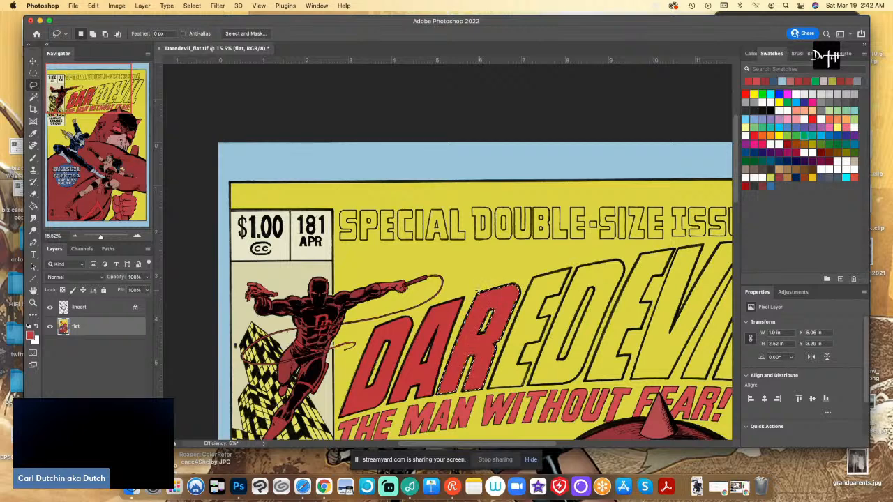
Lasso the title's first "E" and second "D", fill each with the darker red and deselect
{"action": "mouse_move", "coordinate": [533, 278]}
{"action": "left_mouse_down"}
{"action": "mouse_move", "coordinate": [491, 386]}
{"action": "mouse_move", "coordinate": [522, 385]}
{"action": "mouse_move", "coordinate": [528, 363]}
{"action": "mouse_move", "coordinate": [514, 364]}
{"action": "mouse_move", "coordinate": [526, 339]}
{"action": "mouse_move", "coordinate": [537, 343]}
{"action": "mouse_move", "coordinate": [549, 322]}
{"action": "mouse_move", "coordinate": [538, 319]}
{"action": "mouse_move", "coordinate": [542, 305]}
{"action": "mouse_move", "coordinate": [570, 266]}
{"action": "mouse_move", "coordinate": [534, 274]}
{"action": "left_mouse_up"}
{"action": "key", "text": "alt+BackSpace"}
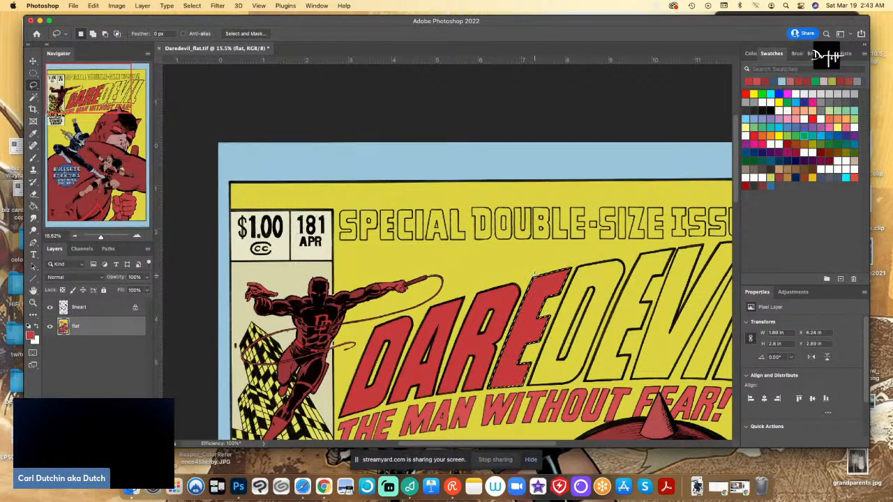
{"action": "mouse_move", "coordinate": [544, 342]}
{"action": "left_mouse_down"}
{"action": "mouse_move", "coordinate": [530, 383]}
{"action": "mouse_move", "coordinate": [578, 375]}
{"action": "mouse_move", "coordinate": [622, 275]}
{"action": "mouse_move", "coordinate": [622, 262]}
{"action": "mouse_move", "coordinate": [599, 264]}
{"action": "mouse_move", "coordinate": [558, 362]}
{"action": "mouse_move", "coordinate": [586, 286]}
{"action": "mouse_move", "coordinate": [605, 265]}
{"action": "mouse_move", "coordinate": [578, 264]}
{"action": "mouse_move", "coordinate": [613, 269]}
{"action": "left_mouse_up"}
{"action": "key", "text": "alt+BackSpace"}
{"action": "key", "text": "ctrl+d"}
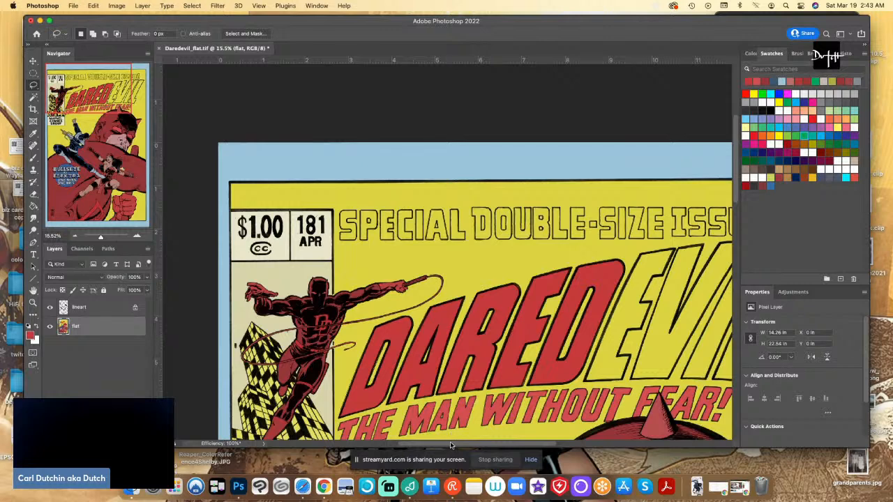
Lasso the remaining title letters "EVIL", fill them with the darker red and deselect
{"action": "left_click_drag", "start_coordinate": [451, 444], "coordinate": [481, 444]}
{"action": "left_click_drag", "start_coordinate": [538, 252], "coordinate": [497, 340]}
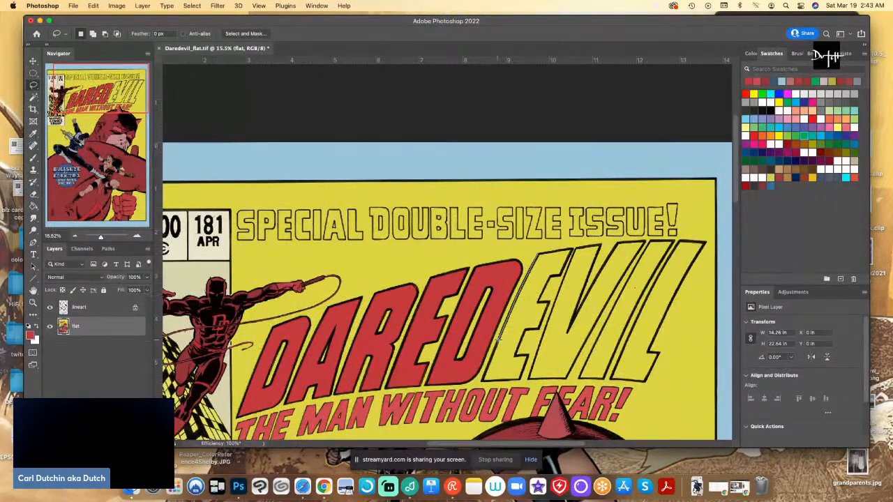
{"action": "mouse_move", "coordinate": [484, 371]}
{"action": "left_mouse_down"}
{"action": "mouse_move", "coordinate": [528, 373]}
{"action": "mouse_move", "coordinate": [527, 356]}
{"action": "mouse_move", "coordinate": [513, 358]}
{"action": "mouse_move", "coordinate": [527, 360]}
{"action": "mouse_move", "coordinate": [525, 327]}
{"action": "mouse_move", "coordinate": [540, 327]}
{"action": "mouse_move", "coordinate": [549, 272]}
{"action": "mouse_move", "coordinate": [554, 280]}
{"action": "mouse_move", "coordinate": [573, 249]}
{"action": "mouse_move", "coordinate": [538, 253]}
{"action": "left_mouse_up"}
{"action": "key", "text": "alt+BackSpace"}
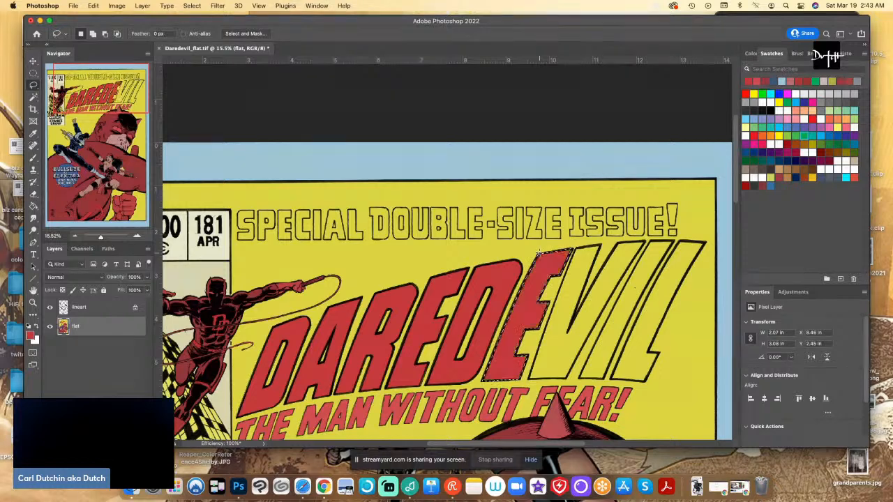
{"action": "mouse_move", "coordinate": [555, 296]}
{"action": "left_mouse_down"}
{"action": "mouse_move", "coordinate": [526, 381]}
{"action": "mouse_move", "coordinate": [570, 380]}
{"action": "mouse_move", "coordinate": [643, 241]}
{"action": "mouse_move", "coordinate": [605, 244]}
{"action": "mouse_move", "coordinate": [571, 319]}
{"action": "left_mouse_up"}
{"action": "mouse_move", "coordinate": [582, 288]}
{"action": "left_mouse_down"}
{"action": "mouse_move", "coordinate": [599, 247]}
{"action": "mouse_move", "coordinate": [573, 251]}
{"action": "left_mouse_up"}
{"action": "mouse_move", "coordinate": [653, 242]}
{"action": "left_mouse_down"}
{"action": "mouse_move", "coordinate": [581, 382]}
{"action": "mouse_move", "coordinate": [605, 380]}
{"action": "mouse_move", "coordinate": [636, 291]}
{"action": "mouse_move", "coordinate": [671, 242]}
{"action": "mouse_move", "coordinate": [650, 242]}
{"action": "mouse_move", "coordinate": [680, 241]}
{"action": "mouse_move", "coordinate": [632, 324]}
{"action": "mouse_move", "coordinate": [612, 384]}
{"action": "mouse_move", "coordinate": [647, 385]}
{"action": "mouse_move", "coordinate": [660, 353]}
{"action": "mouse_move", "coordinate": [645, 353]}
{"action": "mouse_move", "coordinate": [705, 245]}
{"action": "mouse_move", "coordinate": [680, 241]}
{"action": "left_mouse_up"}
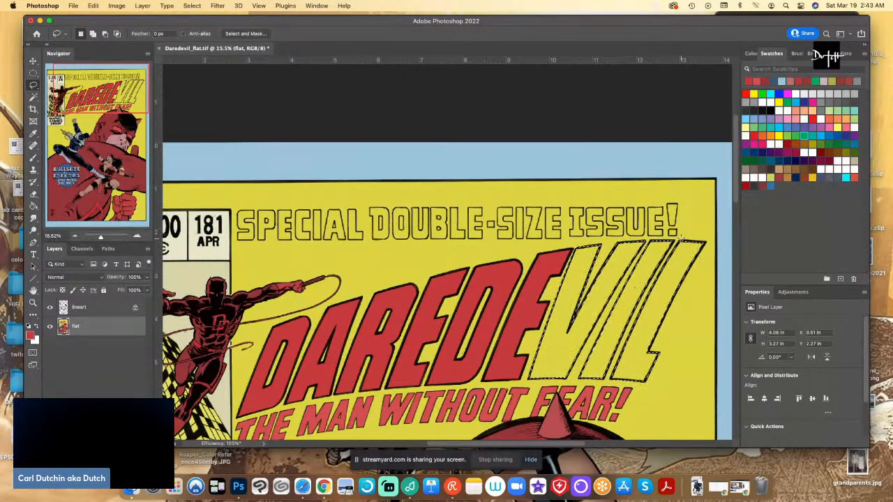
{"action": "key", "text": "alt+BackSpace"}
{"action": "key", "text": "super+d"}
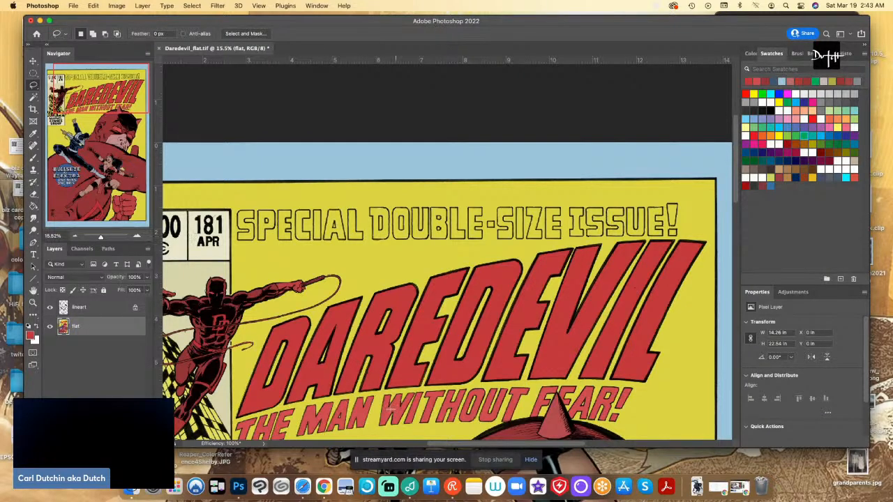
Sample the yellow background and desaturate it to a pale grey in the Color Picker
{"action": "key", "text": "i"}
{"action": "left_click", "coordinate": [296, 252]}
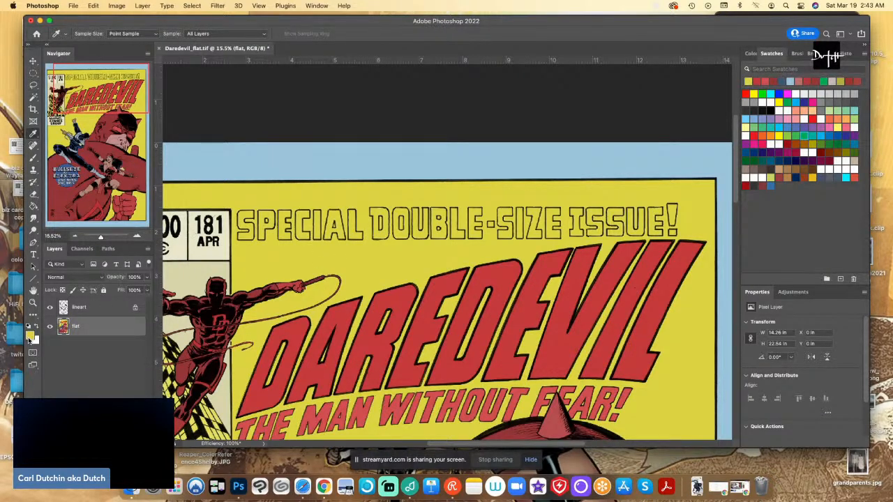
{"action": "left_click", "coordinate": [30, 337]}
{"action": "left_click", "coordinate": [39, 143]}
{"action": "key", "text": "Return"}
Lasso the letters of "SPECIAL" in the line above the title, combining them into one selection
{"action": "key", "text": "l"}
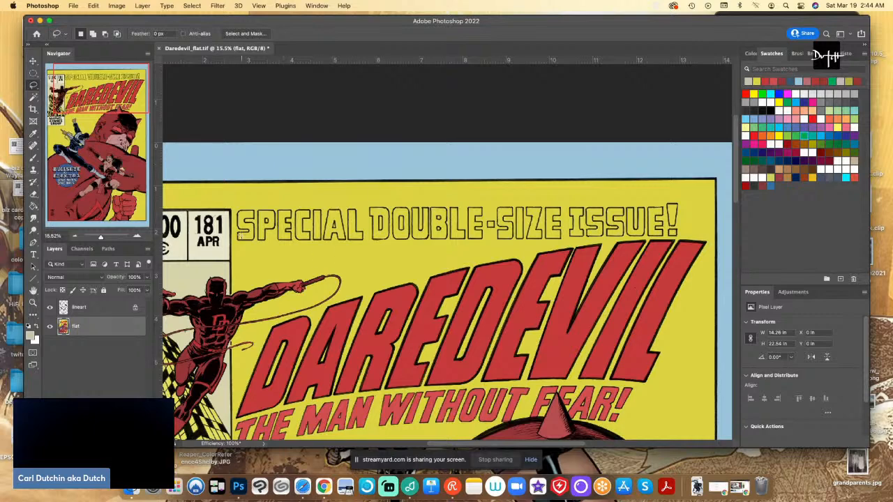
{"action": "scroll", "coordinate": [383, 250], "scroll_direction": "up", "scroll_amount": 3}
{"action": "scroll", "coordinate": [432, 444], "scroll_direction": "left", "scroll_amount": 1}
{"action": "scroll", "coordinate": [432, 444], "scroll_direction": "left", "scroll_amount": 2}
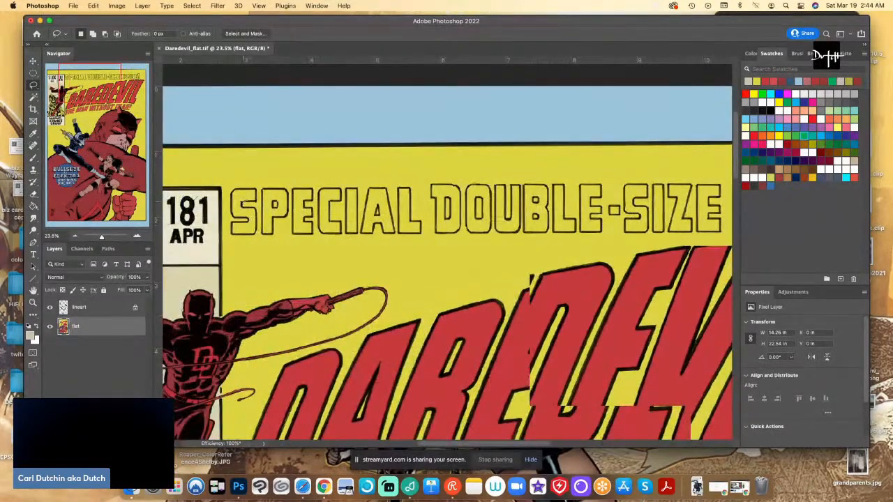
{"action": "scroll", "coordinate": [233, 193], "scroll_direction": "up", "scroll_amount": 1}
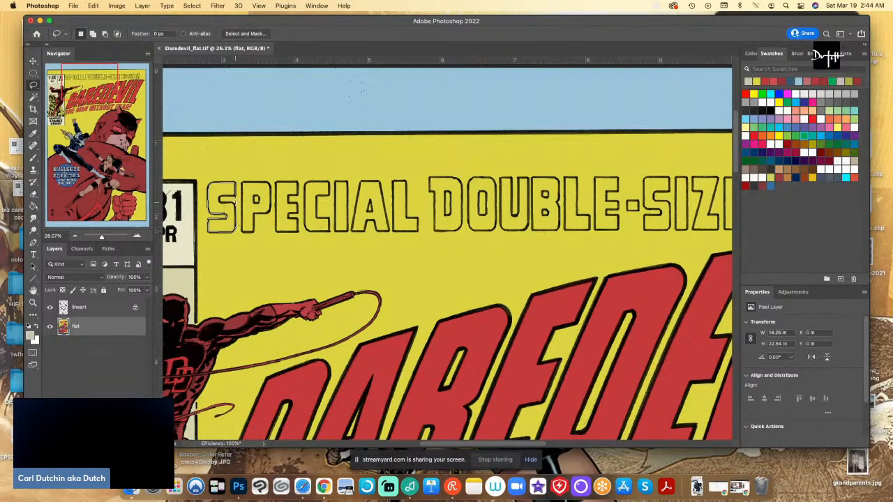
{"action": "left_click_drag", "start_coordinate": [227, 196], "coordinate": [235, 186]}
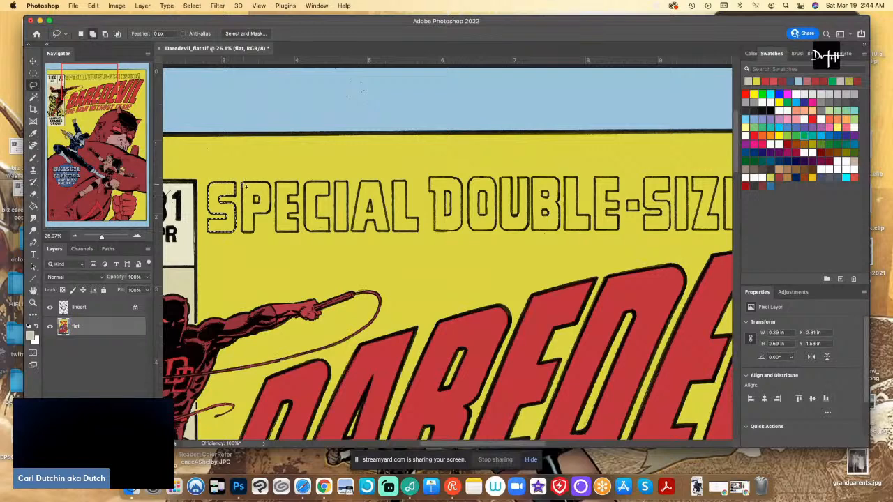
{"action": "mouse_move", "coordinate": [242, 233]}
{"action": "left_mouse_down"}
{"action": "mouse_move", "coordinate": [254, 199]}
{"action": "mouse_move", "coordinate": [251, 210]}
{"action": "mouse_move", "coordinate": [268, 213]}
{"action": "mouse_move", "coordinate": [271, 183]}
{"action": "mouse_move", "coordinate": [244, 182]}
{"action": "mouse_move", "coordinate": [261, 217]}
{"action": "mouse_move", "coordinate": [277, 186]}
{"action": "mouse_move", "coordinate": [277, 234]}
{"action": "mouse_move", "coordinate": [299, 233]}
{"action": "mouse_move", "coordinate": [288, 219]}
{"action": "mouse_move", "coordinate": [298, 215]}
{"action": "mouse_move", "coordinate": [288, 201]}
{"action": "mouse_move", "coordinate": [299, 195]}
{"action": "mouse_move", "coordinate": [276, 184]}
{"action": "left_mouse_up"}
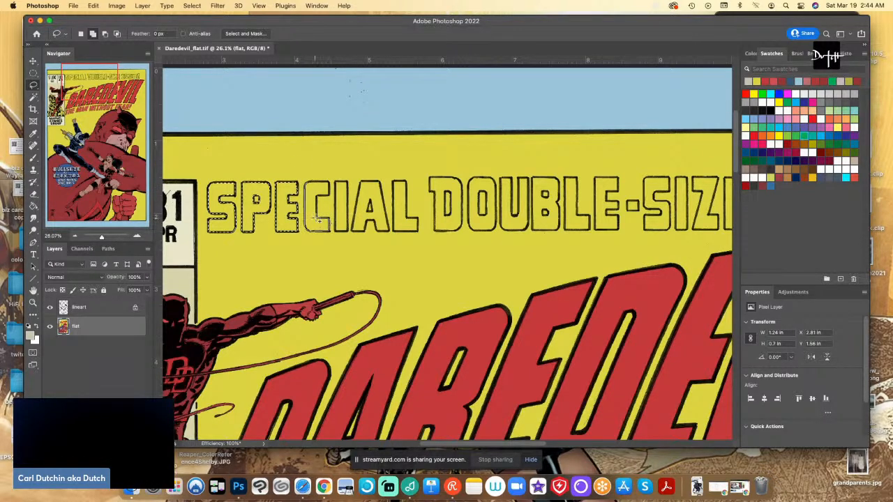
{"action": "mouse_move", "coordinate": [330, 196]}
{"action": "left_mouse_down"}
{"action": "mouse_move", "coordinate": [329, 180]}
{"action": "mouse_move", "coordinate": [304, 185]}
{"action": "mouse_move", "coordinate": [332, 234]}
{"action": "mouse_move", "coordinate": [349, 235]}
{"action": "mouse_move", "coordinate": [349, 185]}
{"action": "mouse_move", "coordinate": [337, 184]}
{"action": "left_mouse_up"}
{"action": "mouse_move", "coordinate": [361, 179]}
{"action": "left_mouse_down"}
{"action": "mouse_move", "coordinate": [377, 182]}
{"action": "mouse_move", "coordinate": [392, 234]}
{"action": "mouse_move", "coordinate": [416, 236]}
{"action": "mouse_move", "coordinate": [406, 219]}
{"action": "left_mouse_up"}
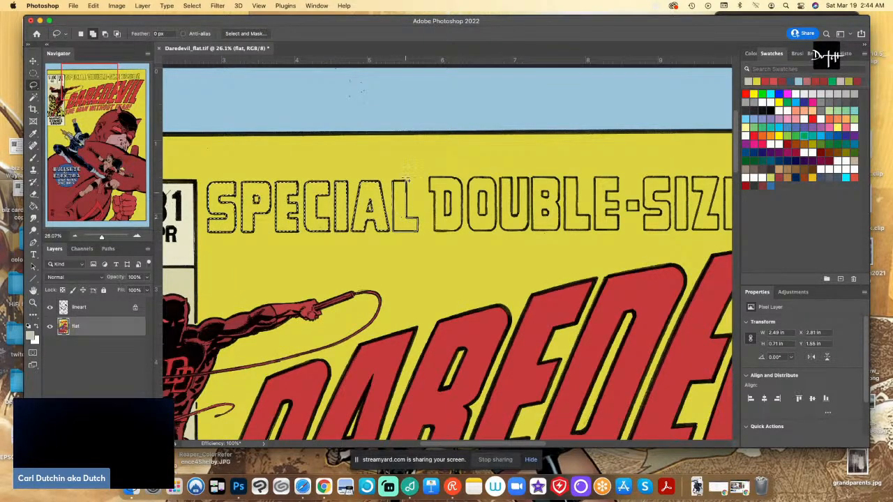
Finish lassoing the "L" of "SPECIAL" and add the letters of "DOUBLE" and the hyphen to the selection
{"action": "mouse_move", "coordinate": [406, 178]}
{"action": "left_mouse_down"}
{"action": "mouse_move", "coordinate": [429, 187]}
{"action": "mouse_move", "coordinate": [430, 179]}
{"action": "mouse_move", "coordinate": [441, 234]}
{"action": "mouse_move", "coordinate": [447, 189]}
{"action": "mouse_move", "coordinate": [453, 202]}
{"action": "mouse_move", "coordinate": [444, 225]}
{"action": "mouse_move", "coordinate": [458, 233]}
{"action": "mouse_move", "coordinate": [461, 183]}
{"action": "mouse_move", "coordinate": [430, 179]}
{"action": "left_mouse_up"}
{"action": "mouse_move", "coordinate": [484, 231]}
{"action": "left_mouse_down"}
{"action": "mouse_move", "coordinate": [498, 188]}
{"action": "mouse_move", "coordinate": [484, 183]}
{"action": "mouse_move", "coordinate": [481, 217]}
{"action": "mouse_move", "coordinate": [487, 182]}
{"action": "mouse_move", "coordinate": [472, 176]}
{"action": "mouse_move", "coordinate": [503, 183]}
{"action": "mouse_move", "coordinate": [502, 232]}
{"action": "mouse_move", "coordinate": [500, 224]}
{"action": "mouse_move", "coordinate": [584, 239]}
{"action": "mouse_move", "coordinate": [524, 233]}
{"action": "mouse_move", "coordinate": [529, 183]}
{"action": "mouse_move", "coordinate": [519, 179]}
{"action": "mouse_move", "coordinate": [519, 218]}
{"action": "mouse_move", "coordinate": [497, 179]}
{"action": "left_mouse_up"}
{"action": "scroll", "coordinate": [392, 180], "scroll_direction": "right", "scroll_amount": 4}
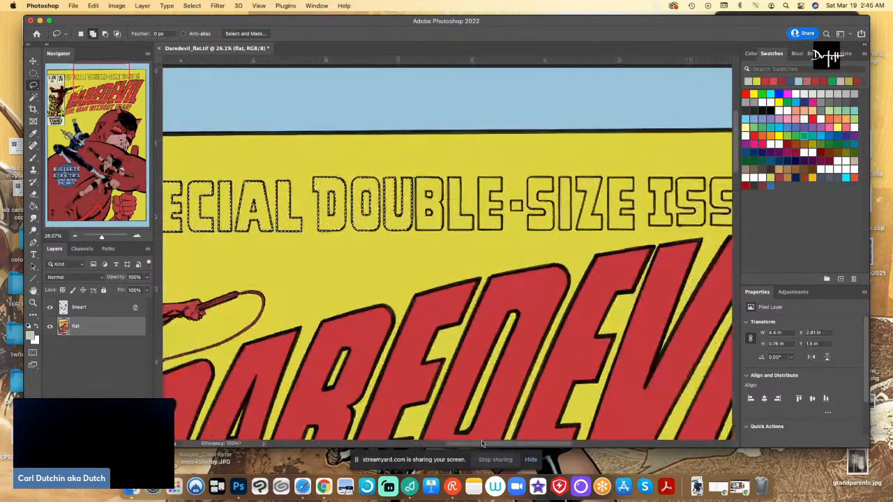
{"action": "mouse_move", "coordinate": [392, 180]}
{"action": "left_mouse_down"}
{"action": "mouse_move", "coordinate": [392, 227]}
{"action": "mouse_move", "coordinate": [419, 233]}
{"action": "mouse_move", "coordinate": [419, 202]}
{"action": "mouse_move", "coordinate": [394, 179]}
{"action": "left_mouse_up"}
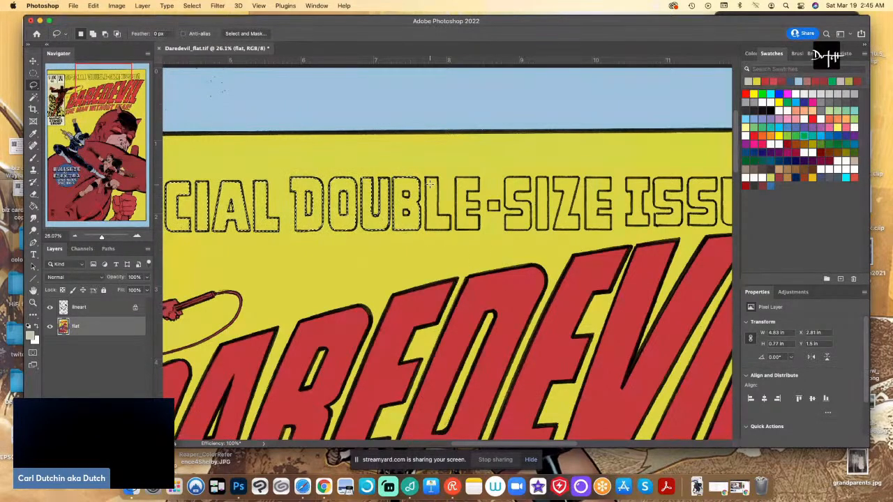
{"action": "left_click_drag", "start_coordinate": [402, 187], "coordinate": [405, 211]}
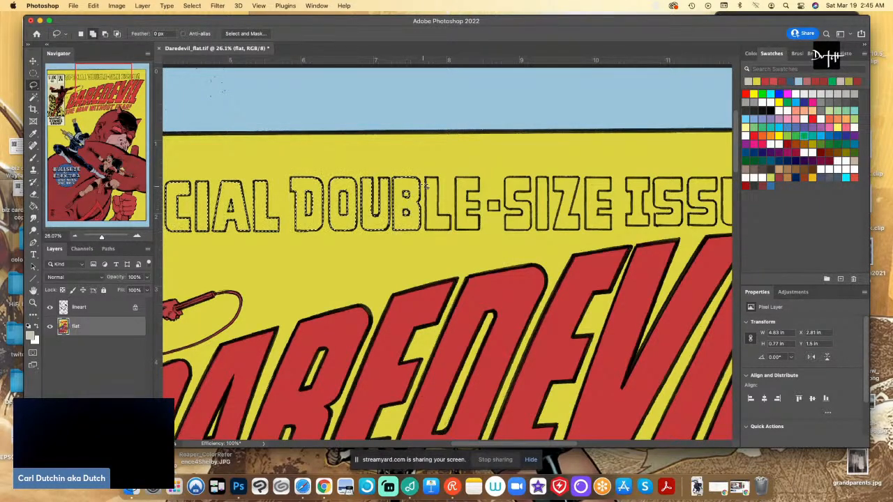
{"action": "mouse_move", "coordinate": [425, 178]}
{"action": "left_mouse_down"}
{"action": "mouse_move", "coordinate": [425, 233]}
{"action": "mouse_move", "coordinate": [452, 233]}
{"action": "mouse_move", "coordinate": [449, 217]}
{"action": "mouse_move", "coordinate": [439, 219]}
{"action": "mouse_move", "coordinate": [441, 180]}
{"action": "mouse_move", "coordinate": [425, 178]}
{"action": "mouse_move", "coordinate": [459, 181]}
{"action": "mouse_move", "coordinate": [457, 236]}
{"action": "mouse_move", "coordinate": [480, 230]}
{"action": "mouse_move", "coordinate": [478, 198]}
{"action": "mouse_move", "coordinate": [479, 216]}
{"action": "mouse_move", "coordinate": [467, 218]}
{"action": "mouse_move", "coordinate": [464, 205]}
{"action": "mouse_move", "coordinate": [480, 212]}
{"action": "mouse_move", "coordinate": [479, 204]}
{"action": "mouse_move", "coordinate": [464, 199]}
{"action": "mouse_move", "coordinate": [482, 194]}
{"action": "mouse_move", "coordinate": [481, 182]}
{"action": "mouse_move", "coordinate": [457, 179]}
{"action": "mouse_move", "coordinate": [459, 172]}
{"action": "mouse_move", "coordinate": [491, 209]}
{"action": "mouse_move", "coordinate": [505, 183]}
{"action": "left_mouse_up"}
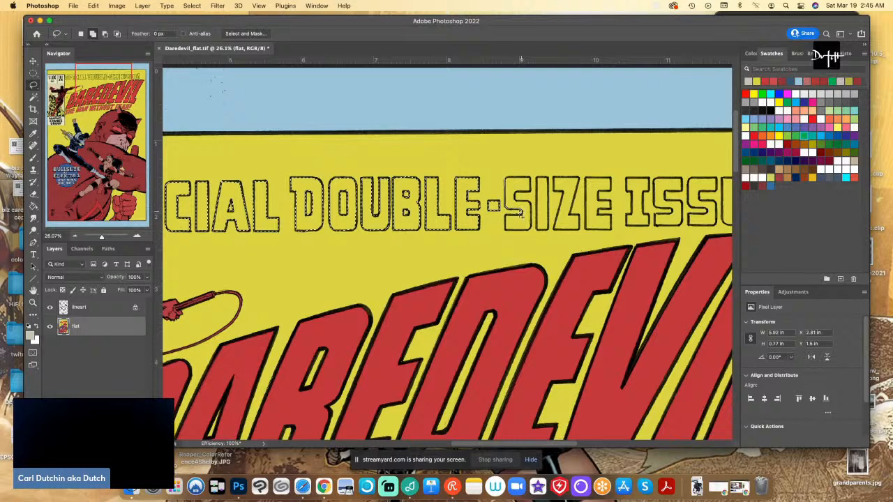
Add the letters of "SIZE" to the combined lasso selection
{"action": "mouse_move", "coordinate": [506, 230]}
{"action": "left_mouse_down"}
{"action": "mouse_move", "coordinate": [539, 234]}
{"action": "mouse_move", "coordinate": [528, 231]}
{"action": "mouse_move", "coordinate": [533, 203]}
{"action": "mouse_move", "coordinate": [512, 205]}
{"action": "mouse_move", "coordinate": [532, 179]}
{"action": "mouse_move", "coordinate": [502, 176]}
{"action": "left_mouse_up"}
{"action": "mouse_move", "coordinate": [548, 232]}
{"action": "left_mouse_down"}
{"action": "mouse_move", "coordinate": [548, 179]}
{"action": "mouse_move", "coordinate": [536, 176]}
{"action": "mouse_move", "coordinate": [547, 233]}
{"action": "left_mouse_up"}
{"action": "mouse_move", "coordinate": [560, 191]}
{"action": "left_mouse_down"}
{"action": "mouse_move", "coordinate": [551, 231]}
{"action": "mouse_move", "coordinate": [581, 231]}
{"action": "mouse_move", "coordinate": [579, 209]}
{"action": "mouse_move", "coordinate": [570, 214]}
{"action": "mouse_move", "coordinate": [575, 177]}
{"action": "mouse_move", "coordinate": [558, 180]}
{"action": "left_mouse_up"}
{"action": "scroll", "coordinate": [516, 181], "scroll_direction": "right", "scroll_amount": 5}
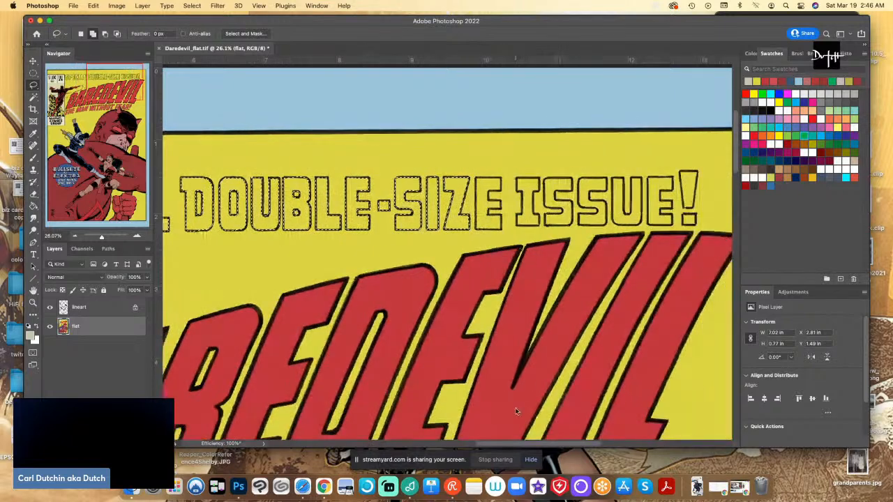
{"action": "mouse_move", "coordinate": [475, 178]}
{"action": "left_mouse_down"}
{"action": "mouse_move", "coordinate": [476, 229]}
{"action": "mouse_move", "coordinate": [506, 232]}
{"action": "mouse_move", "coordinate": [502, 218]}
{"action": "mouse_move", "coordinate": [488, 213]}
{"action": "mouse_move", "coordinate": [503, 203]}
{"action": "mouse_move", "coordinate": [484, 200]}
{"action": "mouse_move", "coordinate": [488, 188]}
{"action": "mouse_move", "coordinate": [502, 194]}
{"action": "mouse_move", "coordinate": [504, 180]}
{"action": "mouse_move", "coordinate": [479, 178]}
{"action": "left_mouse_up"}
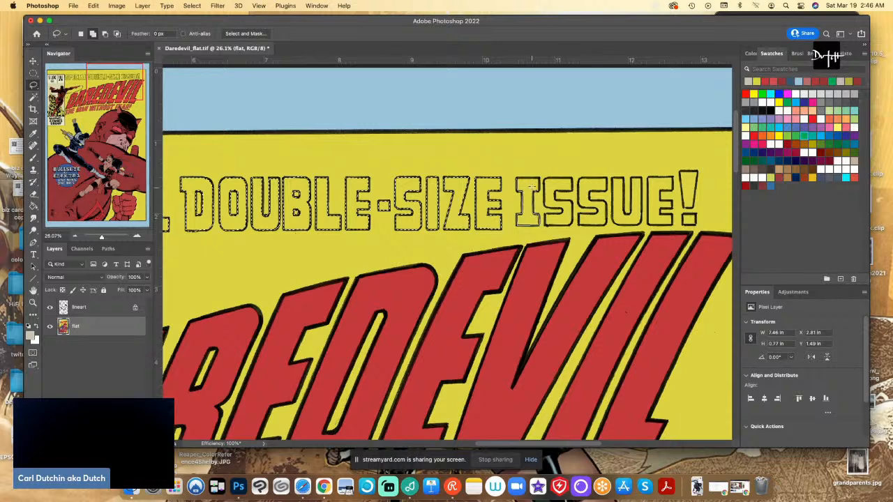
Add the letters and exclamation mark of "ISSUE!" to the combined lasso selection
{"action": "mouse_move", "coordinate": [536, 191]}
{"action": "left_mouse_down"}
{"action": "mouse_move", "coordinate": [538, 178]}
{"action": "mouse_move", "coordinate": [514, 177]}
{"action": "mouse_move", "coordinate": [561, 211]}
{"action": "mouse_move", "coordinate": [541, 214]}
{"action": "mouse_move", "coordinate": [545, 221]}
{"action": "mouse_move", "coordinate": [571, 225]}
{"action": "mouse_move", "coordinate": [573, 203]}
{"action": "mouse_move", "coordinate": [554, 201]}
{"action": "mouse_move", "coordinate": [565, 192]}
{"action": "mouse_move", "coordinate": [538, 176]}
{"action": "mouse_move", "coordinate": [573, 181]}
{"action": "left_mouse_up"}
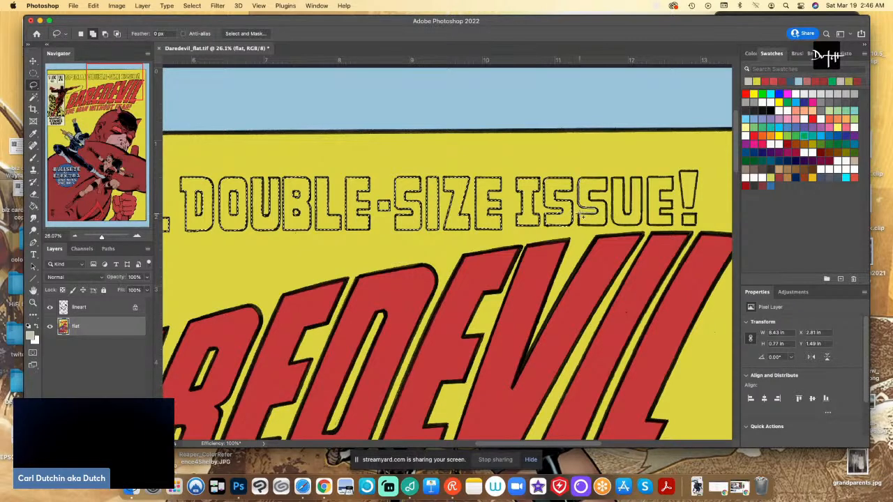
{"action": "mouse_move", "coordinate": [582, 227]}
{"action": "left_mouse_down"}
{"action": "mouse_move", "coordinate": [610, 224]}
{"action": "mouse_move", "coordinate": [607, 201]}
{"action": "mouse_move", "coordinate": [587, 203]}
{"action": "mouse_move", "coordinate": [590, 187]}
{"action": "mouse_move", "coordinate": [592, 195]}
{"action": "mouse_move", "coordinate": [607, 192]}
{"action": "mouse_move", "coordinate": [609, 183]}
{"action": "mouse_move", "coordinate": [579, 176]}
{"action": "mouse_move", "coordinate": [615, 186]}
{"action": "mouse_move", "coordinate": [612, 177]}
{"action": "mouse_move", "coordinate": [611, 219]}
{"action": "mouse_move", "coordinate": [641, 226]}
{"action": "mouse_move", "coordinate": [644, 181]}
{"action": "mouse_move", "coordinate": [628, 178]}
{"action": "mouse_move", "coordinate": [632, 217]}
{"action": "mouse_move", "coordinate": [610, 180]}
{"action": "left_mouse_up"}
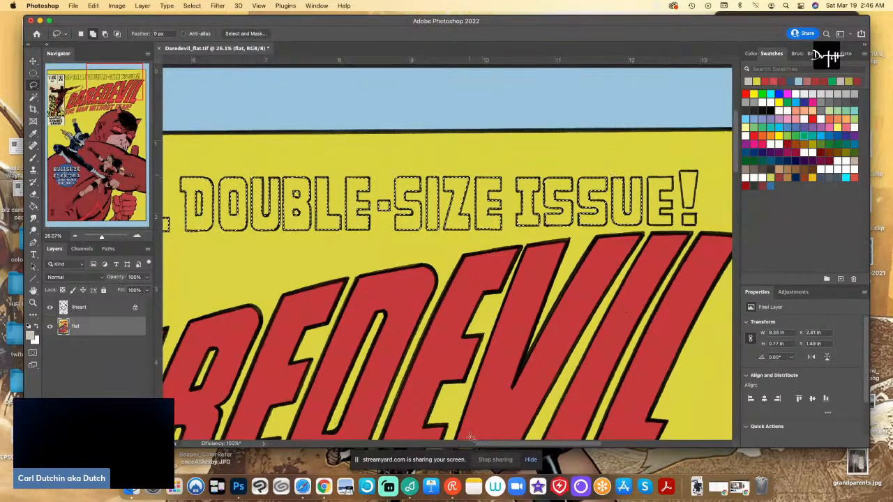
{"action": "scroll", "coordinate": [544, 279], "scroll_direction": "right", "scroll_amount": 3}
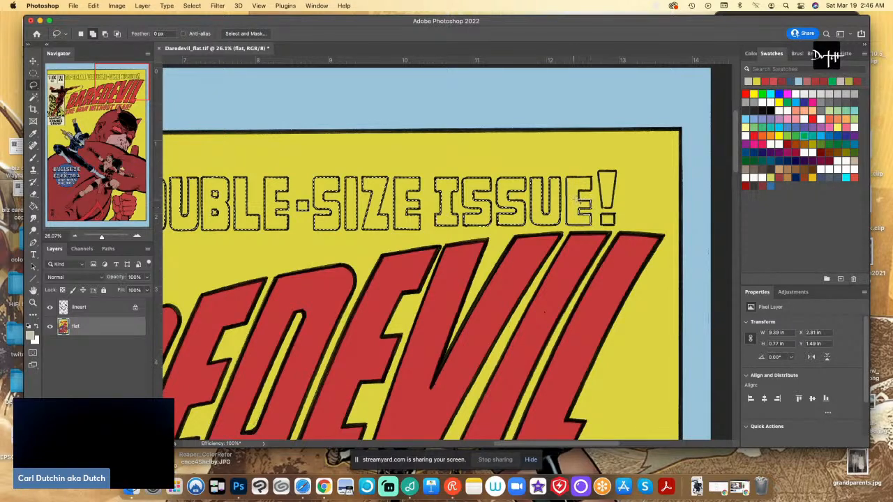
{"action": "mouse_move", "coordinate": [592, 175]}
{"action": "left_mouse_down"}
{"action": "mouse_move", "coordinate": [566, 172]}
{"action": "mouse_move", "coordinate": [601, 173]}
{"action": "mouse_move", "coordinate": [601, 206]}
{"action": "mouse_move", "coordinate": [616, 211]}
{"action": "mouse_move", "coordinate": [598, 173]}
{"action": "left_mouse_up"}
{"action": "mouse_move", "coordinate": [614, 214]}
{"action": "left_mouse_down"}
{"action": "mouse_move", "coordinate": [601, 214]}
{"action": "mouse_move", "coordinate": [601, 225]}
{"action": "mouse_move", "coordinate": [613, 215]}
{"action": "left_mouse_up"}
Fill the selected "SPECIAL DOUBLE-SIZE ISSUE!" lettering with the pale grey and deselect it
{"action": "key", "text": "g"}
{"action": "left_click", "coordinate": [608, 219]}
{"action": "key", "text": "l"}
{"action": "key", "text": "super+d"}
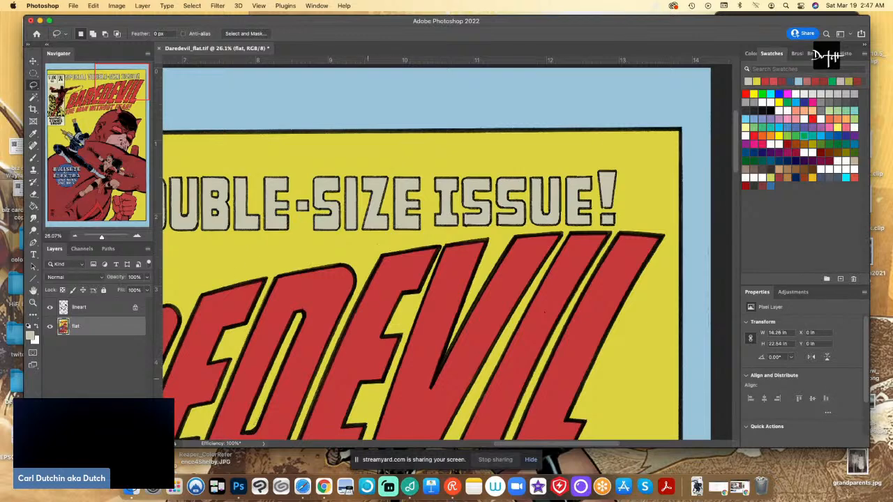
Switch to Chrome to check the StreamYard broadcast, and minimize the browser windows to return to the cover
{"action": "scroll", "coordinate": [427, 381], "scroll_direction": "down", "scroll_amount": 5}
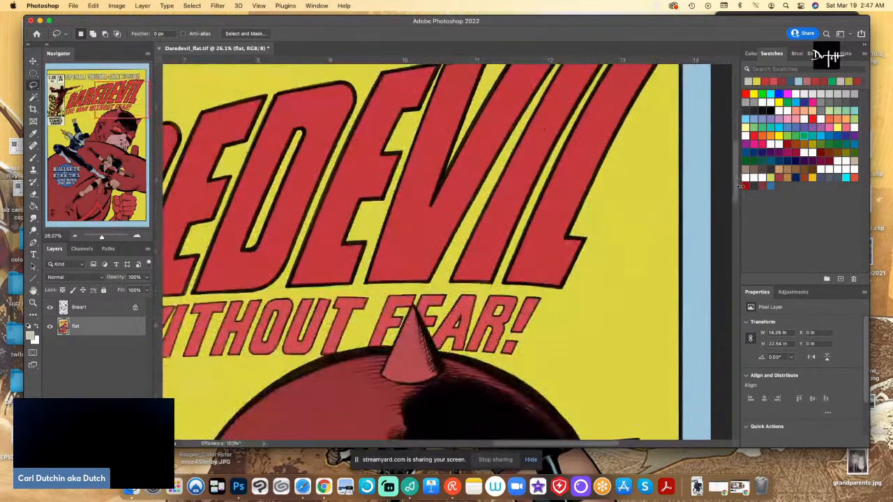
{"action": "left_click", "coordinate": [324, 486]}
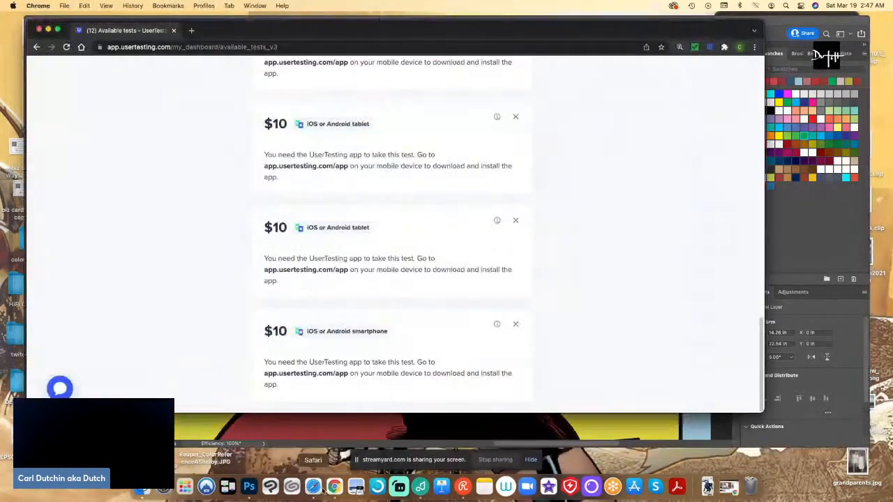
{"action": "left_click", "coordinate": [48, 31]}
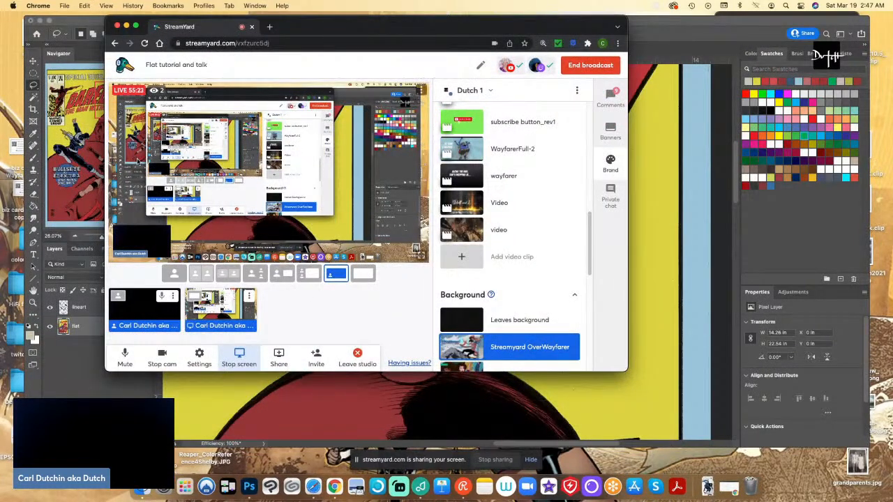
{"action": "left_click", "coordinate": [126, 26]}
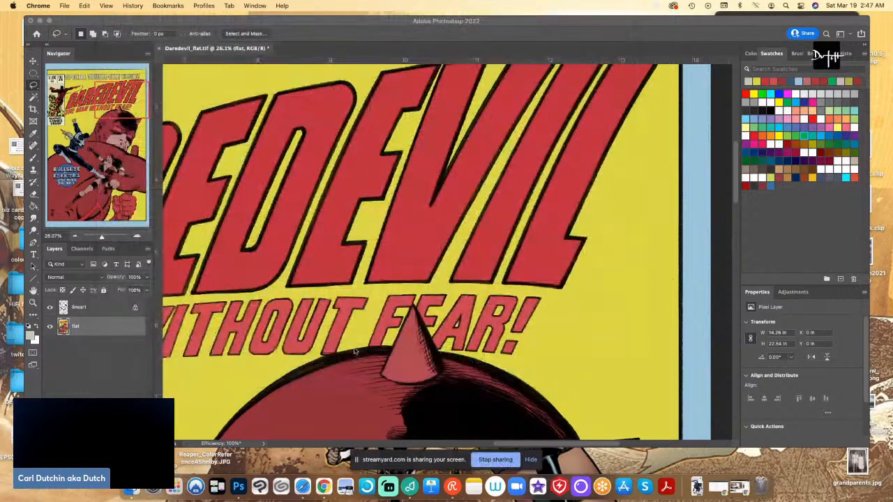
{"action": "scroll", "coordinate": [500, 432], "scroll_direction": "up", "scroll_amount": 2}
{"action": "left_click_drag", "start_coordinate": [501, 446], "coordinate": [381, 443]}
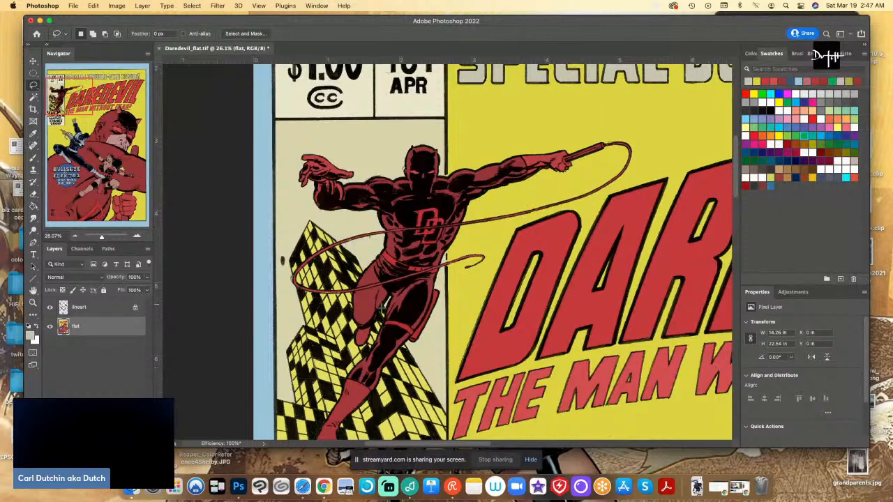
{"action": "scroll", "coordinate": [382, 306], "scroll_direction": "up", "scroll_amount": 5}
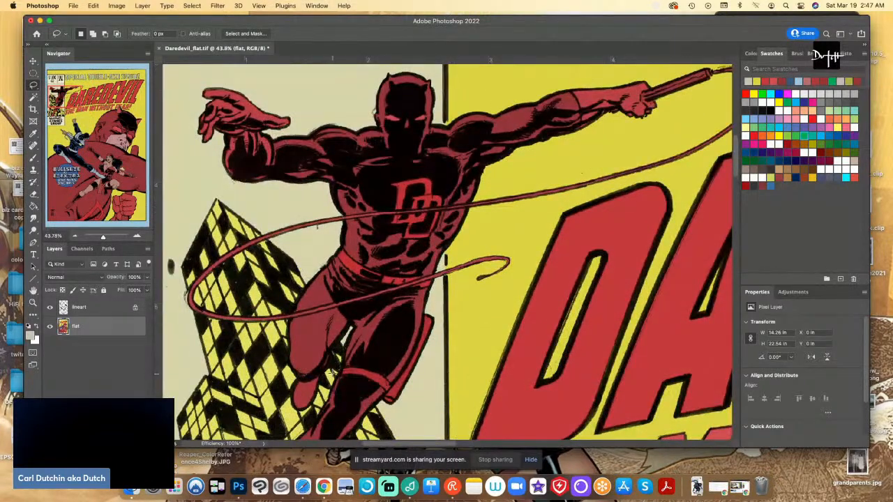
{"action": "scroll", "coordinate": [333, 373], "scroll_direction": "down", "scroll_amount": 4}
{"action": "key", "text": "i"}
{"action": "scroll", "coordinate": [497, 326], "scroll_direction": "up", "scroll_amount": 3}
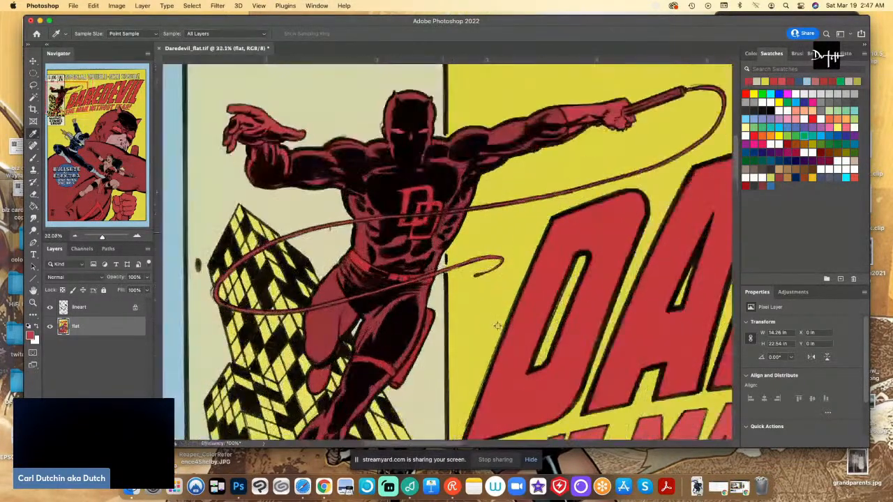
{"action": "key", "text": "l"}
{"action": "mouse_move", "coordinate": [558, 261]}
{"action": "left_mouse_down"}
{"action": "mouse_move", "coordinate": [571, 249]}
{"action": "mouse_move", "coordinate": [537, 343]}
{"action": "left_mouse_up"}
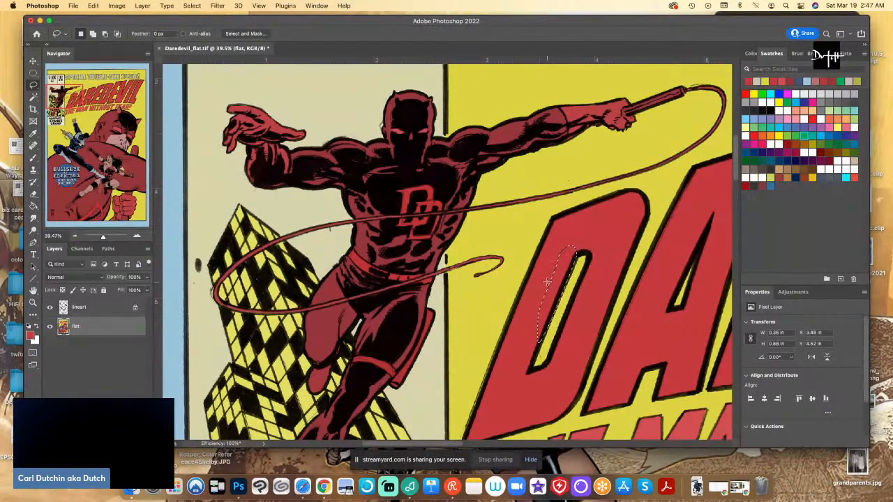
Sample the dark red behind the "BULLSEYE VS ELEKTRA" circle and brighten it in the Color Picker
{"action": "scroll", "coordinate": [446, 260], "scroll_direction": "down", "scroll_amount": 5}
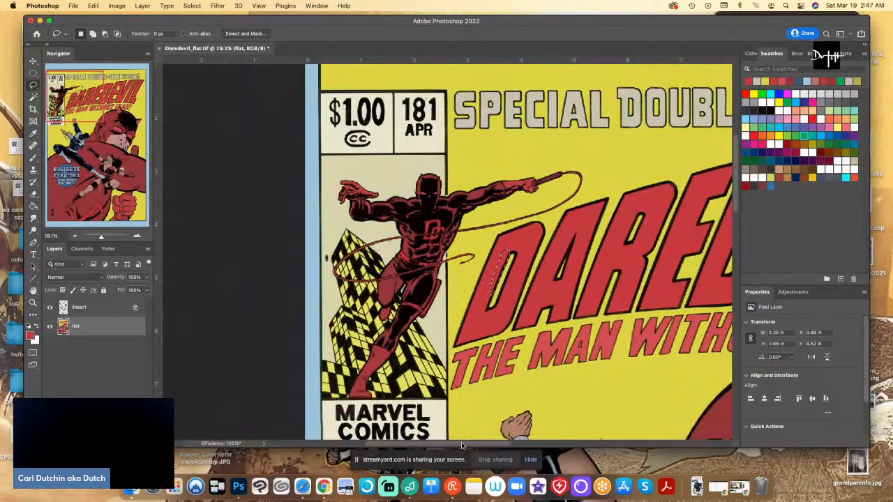
{"action": "left_click_drag", "start_coordinate": [461, 445], "coordinate": [509, 444]}
{"action": "left_click_drag", "start_coordinate": [735, 191], "coordinate": [735, 293]}
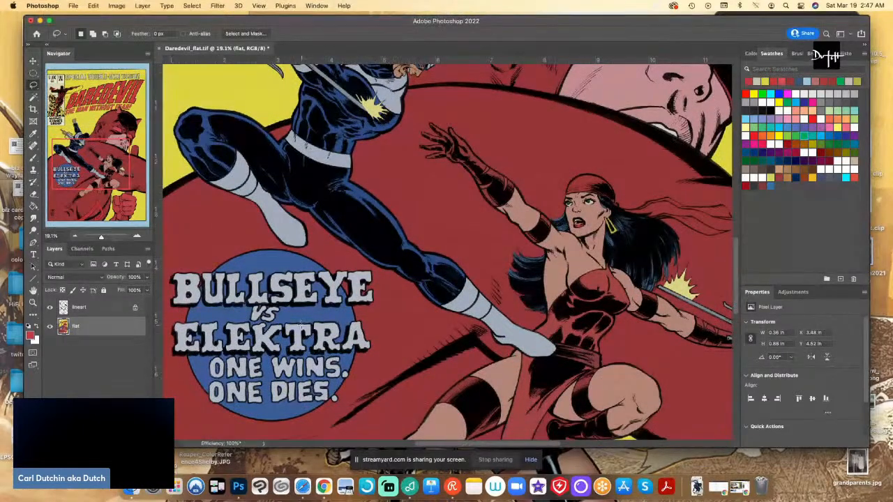
{"action": "key", "text": "i"}
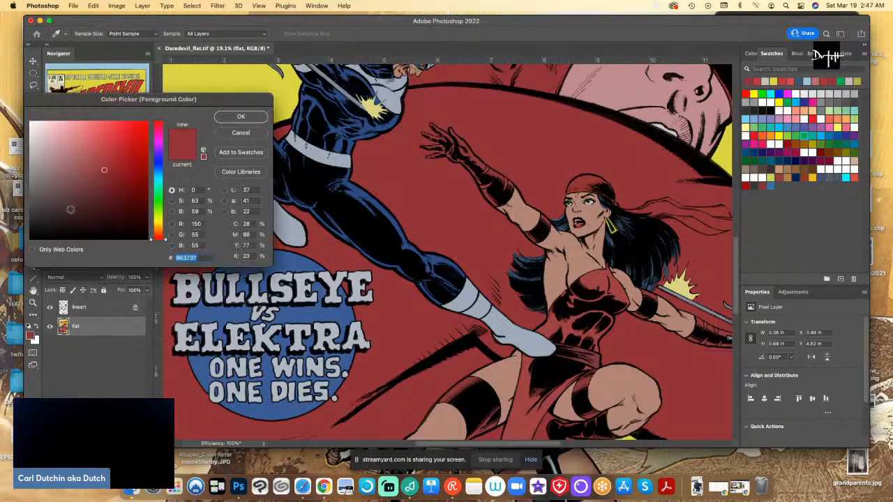
{"action": "left_click", "coordinate": [30, 334]}
{"action": "left_click_drag", "start_coordinate": [83, 159], "coordinate": [114, 140]}
{"action": "left_click", "coordinate": [240, 117]}
{"action": "key", "text": "l"}
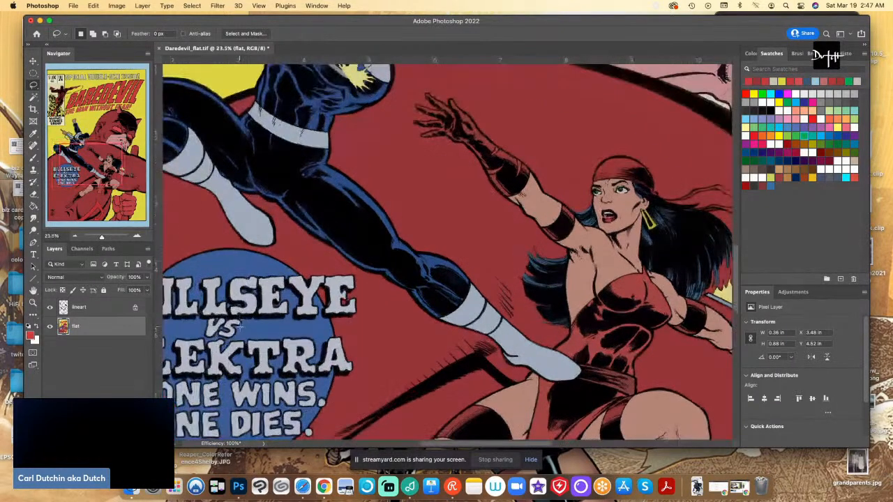
Lasso the "VS" between "BULLSEYE" and "ELEKTRA", fill it with the brighter red and deselect
{"action": "scroll", "coordinate": [241, 329], "scroll_direction": "up", "scroll_amount": 2}
{"action": "mouse_move", "coordinate": [242, 319]}
{"action": "left_mouse_down"}
{"action": "mouse_move", "coordinate": [213, 316]}
{"action": "mouse_move", "coordinate": [204, 323]}
{"action": "mouse_move", "coordinate": [211, 337]}
{"action": "mouse_move", "coordinate": [242, 323]}
{"action": "left_mouse_up"}
{"action": "key", "text": "g"}
{"action": "left_click", "coordinate": [220, 330]}
{"action": "key", "text": "l"}
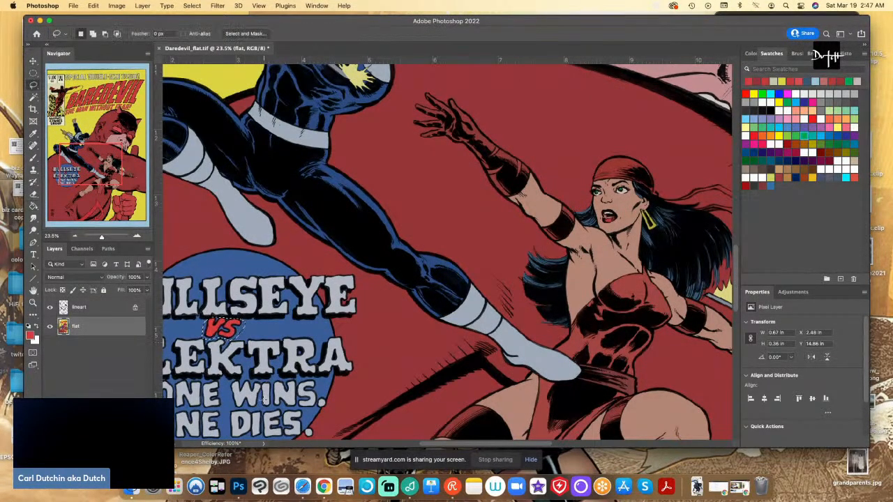
{"action": "scroll", "coordinate": [262, 398], "scroll_direction": "down", "scroll_amount": 5}
{"action": "key", "text": "w"}
{"action": "key", "text": "super+d"}
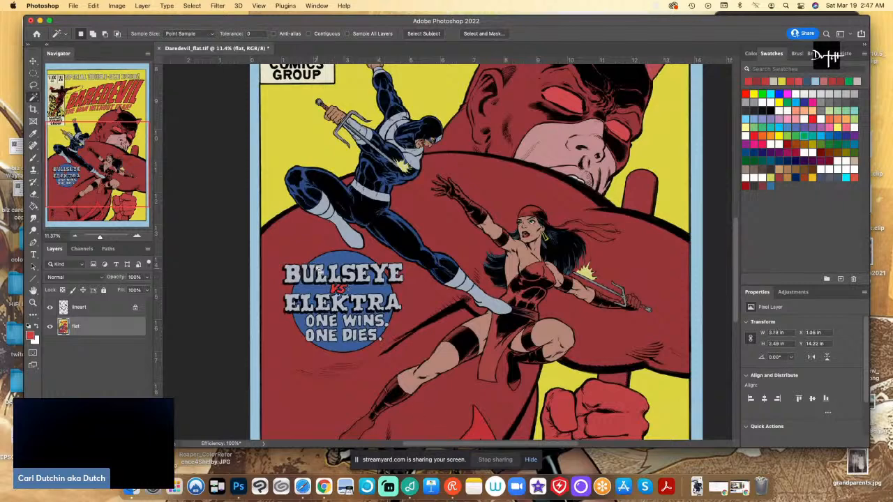
Test the Magic Wand on the dark red body and on the lighter red fist, then clear the selection and review the cover
{"action": "left_click", "coordinate": [320, 270]}
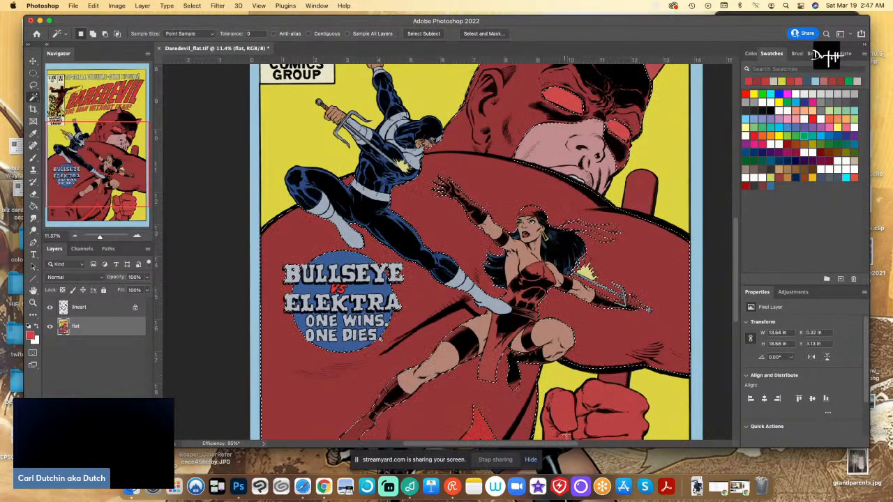
{"action": "left_click", "coordinate": [577, 424]}
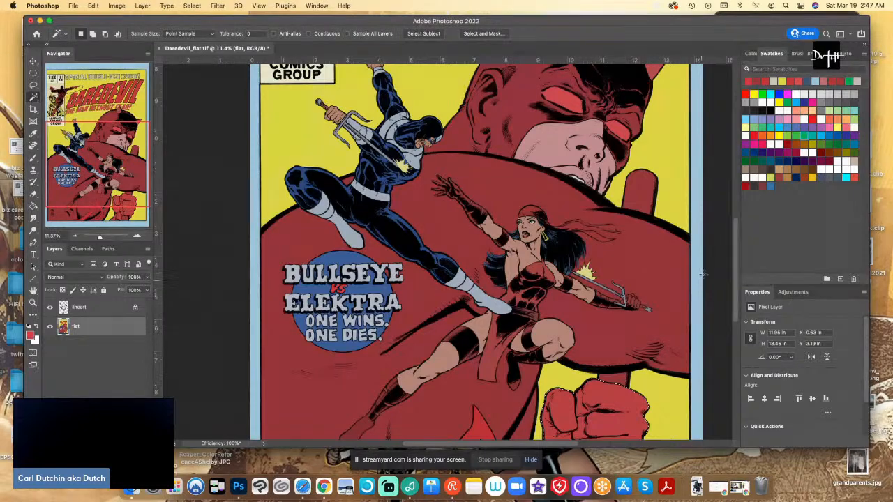
{"action": "left_click_drag", "start_coordinate": [735, 278], "coordinate": [734, 258]}
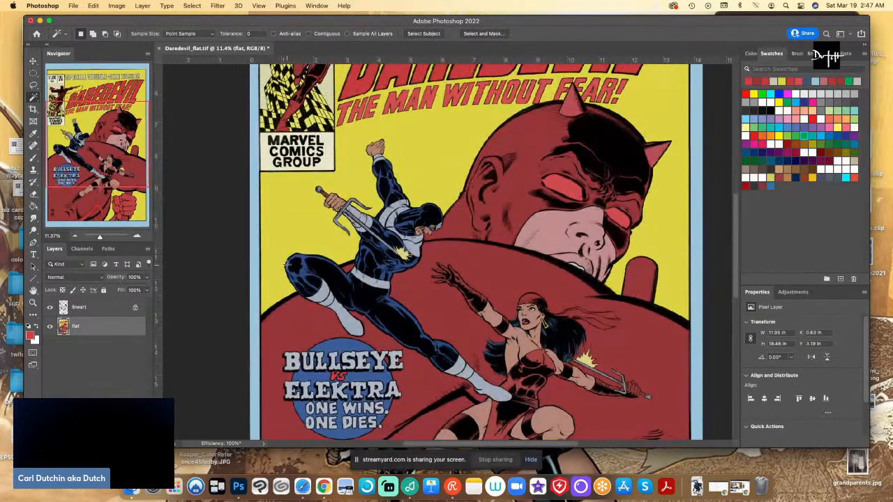
{"action": "scroll", "coordinate": [292, 267], "scroll_direction": "down", "scroll_amount": 3}
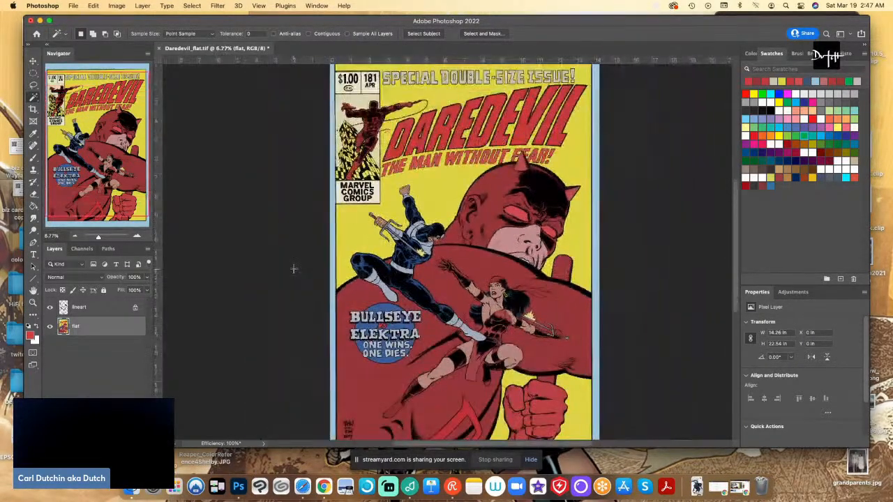
{"action": "mouse_move", "coordinate": [734, 280]}
{"action": "left_mouse_down"}
{"action": "mouse_move", "coordinate": [734, 310]}
{"action": "mouse_move", "coordinate": [727, 281]}
{"action": "left_mouse_up"}
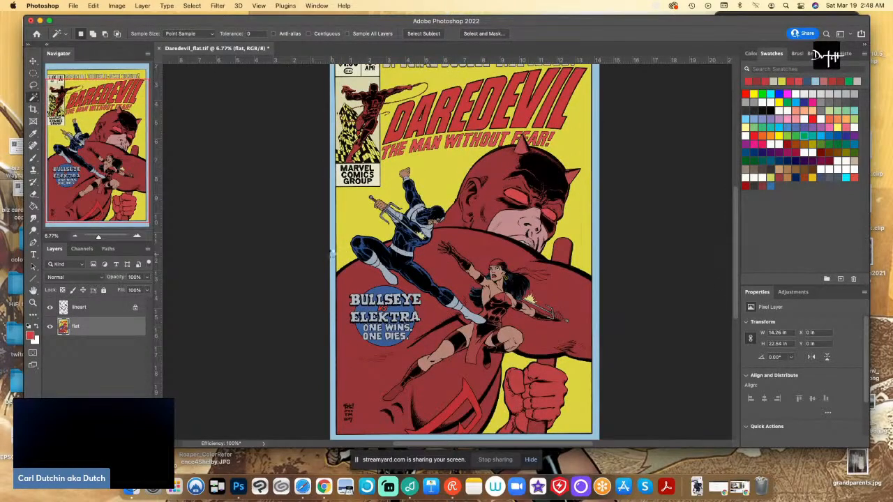
{"action": "key", "text": "super+a"}
{"action": "key", "text": "super+d"}
{"action": "left_click_drag", "start_coordinate": [733, 292], "coordinate": [732, 263]}
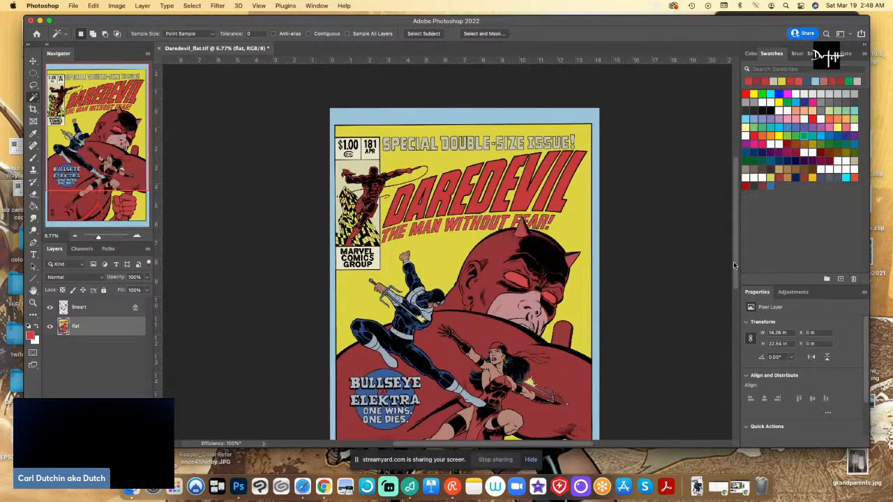
Select the dark red body areas with the Magic Wand, copy them to a new layer and hide the flat layer
{"action": "left_click_drag", "start_coordinate": [735, 279], "coordinate": [738, 300]}
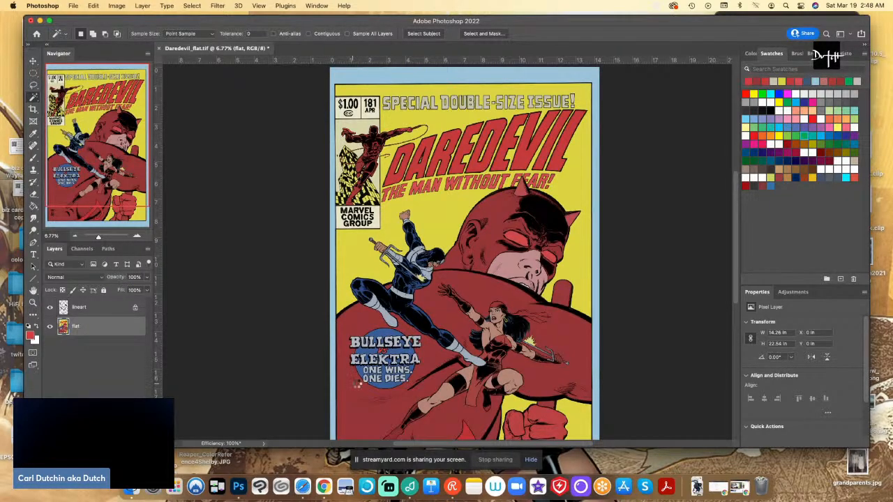
{"action": "left_click", "coordinate": [359, 387]}
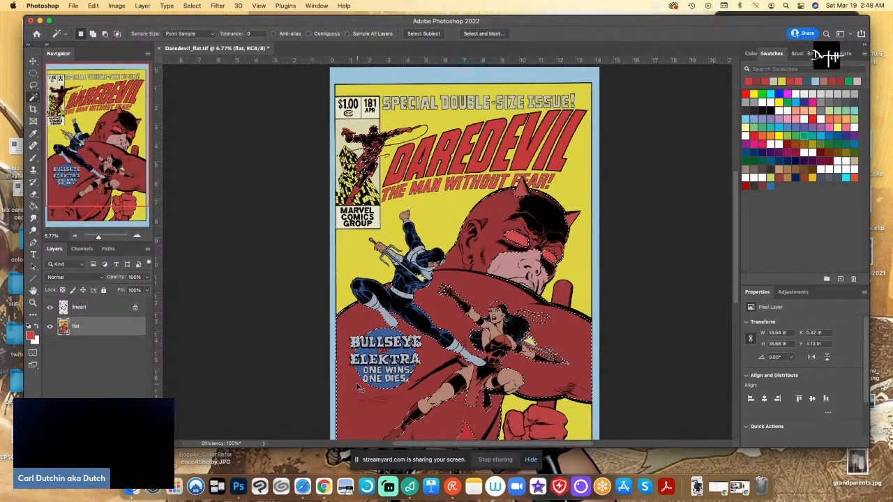
{"action": "key", "text": "super+j"}
{"action": "left_click", "coordinate": [50, 345]}
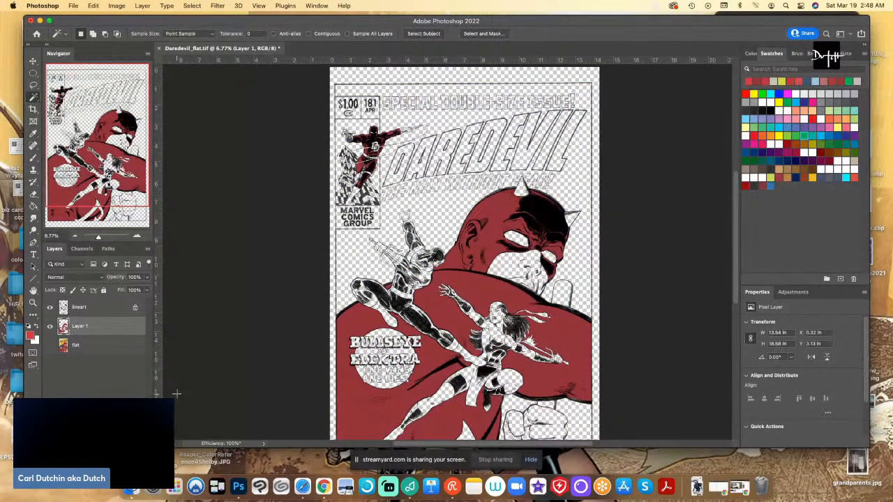
Duplicate the flat layer and rename the copy "render"
{"action": "left_click", "coordinate": [97, 345]}
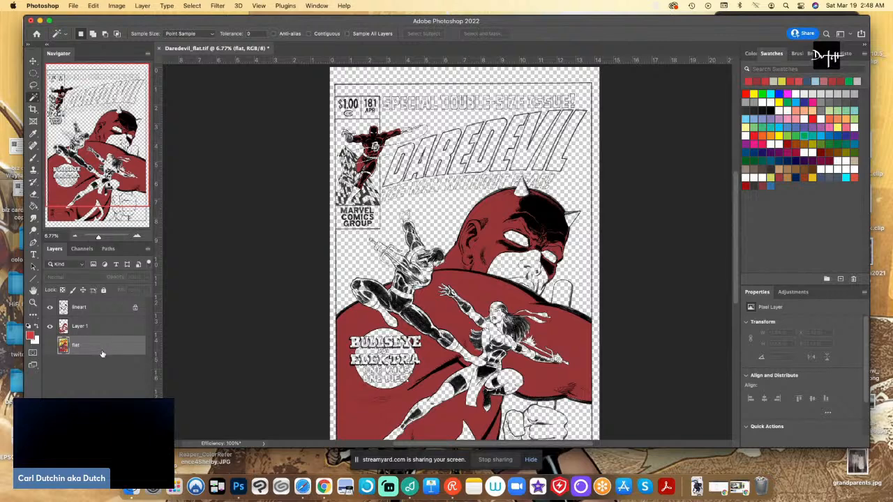
{"action": "key", "text": "super+j"}
{"action": "double_click", "coordinate": [81, 345]}
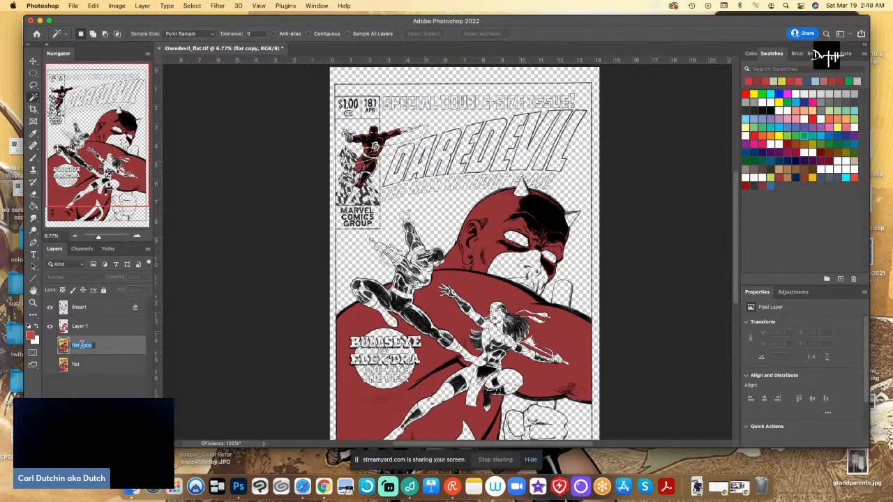
{"action": "type", "text": "render"}
{"action": "key", "text": "Return"}
Set the Brush tool to Screen mode with 47% opacity
{"action": "key", "text": "b"}
{"action": "left_click", "coordinate": [150, 34]}
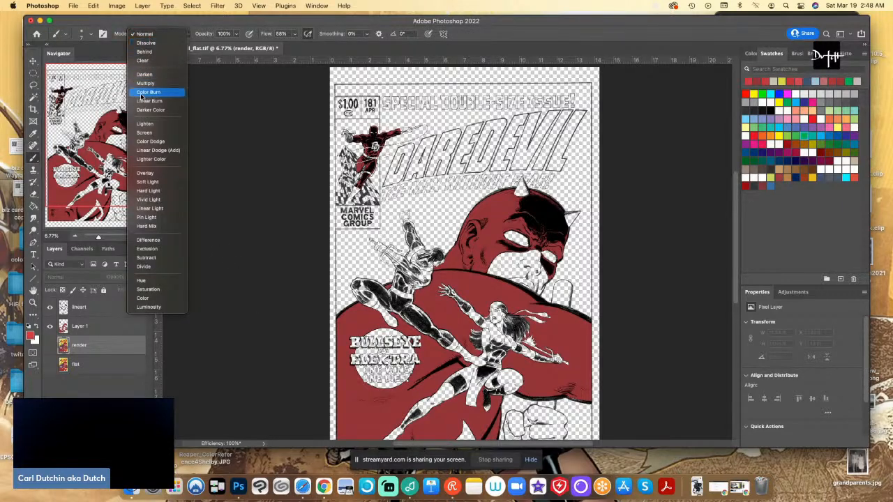
{"action": "left_click", "coordinate": [144, 132]}
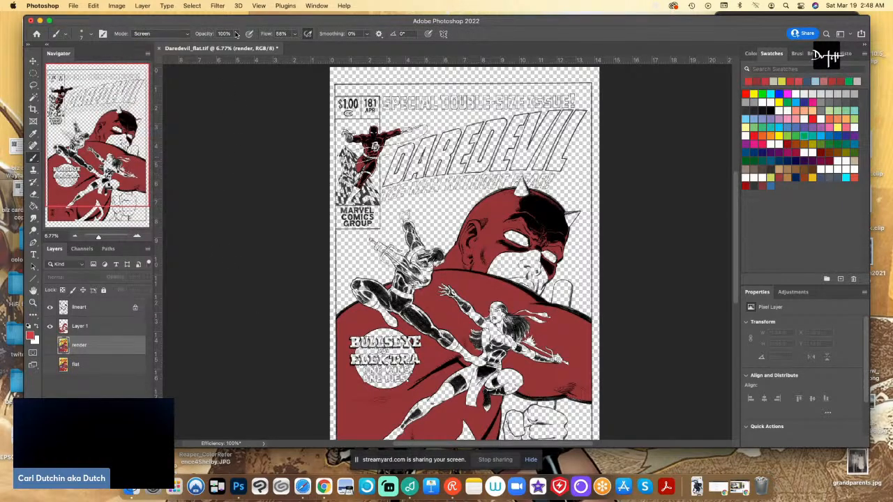
{"action": "left_click", "coordinate": [235, 34]}
{"action": "left_click_drag", "start_coordinate": [238, 47], "coordinate": [213, 47]}
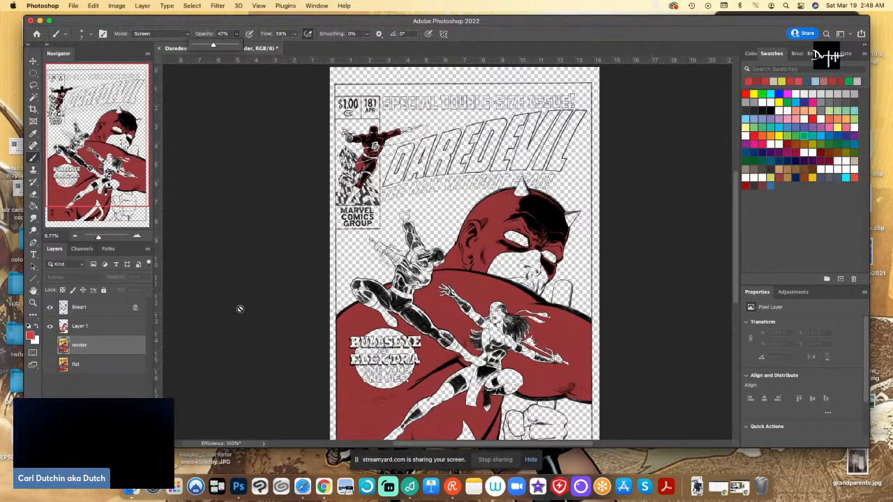
Brush a soft highlight across Daredevil's shoulder and chest on Layer 1 with a greatly enlarged brush
{"action": "left_click", "coordinate": [101, 328]}
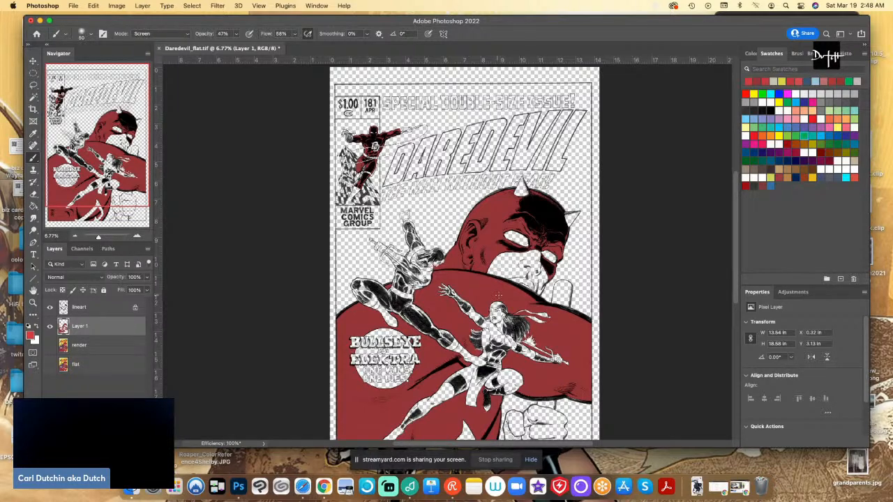
{"action": "key", "text": "bracketright"}
{"action": "key", "text": "bracketright"}
{"action": "key", "text": "bracketright"}
{"action": "key", "text": "bracketright"}
{"action": "key", "text": "bracketright"}
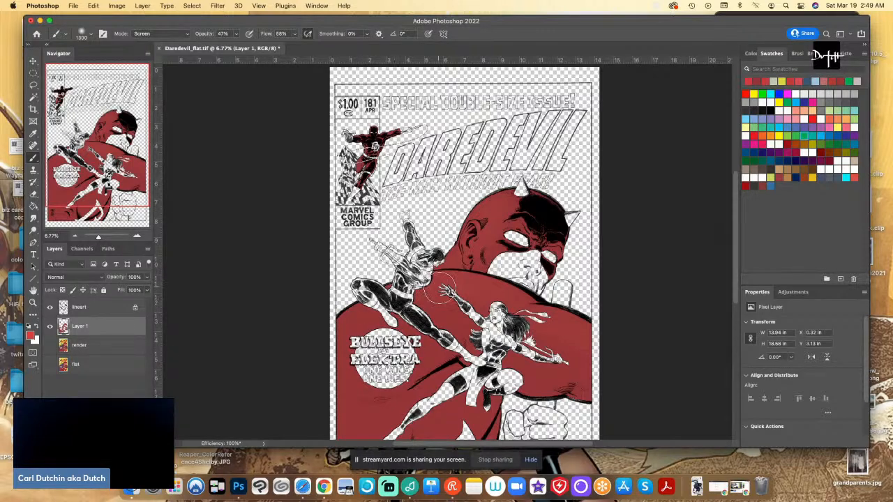
{"action": "mouse_move", "coordinate": [439, 286]}
{"action": "left_mouse_down"}
{"action": "mouse_move", "coordinate": [334, 336]}
{"action": "mouse_move", "coordinate": [300, 415]}
{"action": "left_mouse_up"}
Lasso the upper part of Daredevil's shoulders together with the lit side of his head
{"action": "key", "text": "l"}
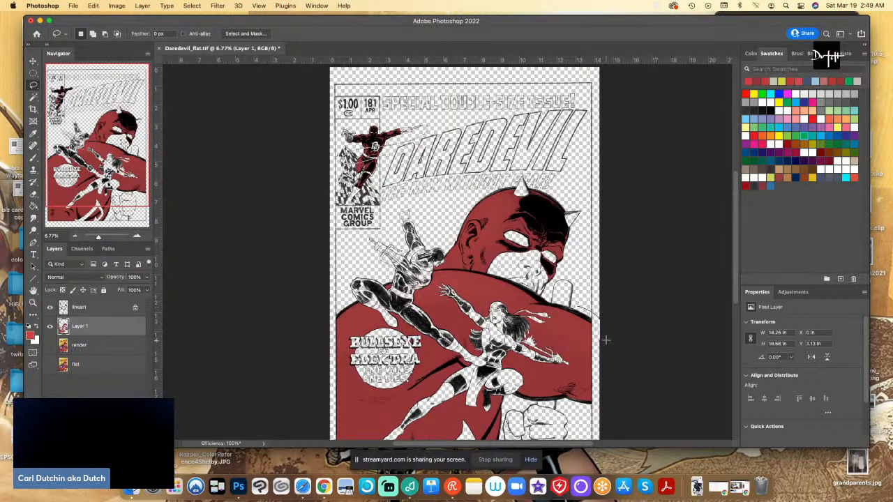
{"action": "mouse_move", "coordinate": [601, 338]}
{"action": "left_mouse_down"}
{"action": "mouse_move", "coordinate": [488, 300]}
{"action": "mouse_move", "coordinate": [405, 301]}
{"action": "mouse_move", "coordinate": [359, 324]}
{"action": "mouse_move", "coordinate": [331, 274]}
{"action": "mouse_move", "coordinate": [388, 268]}
{"action": "mouse_move", "coordinate": [504, 175]}
{"action": "left_mouse_up"}
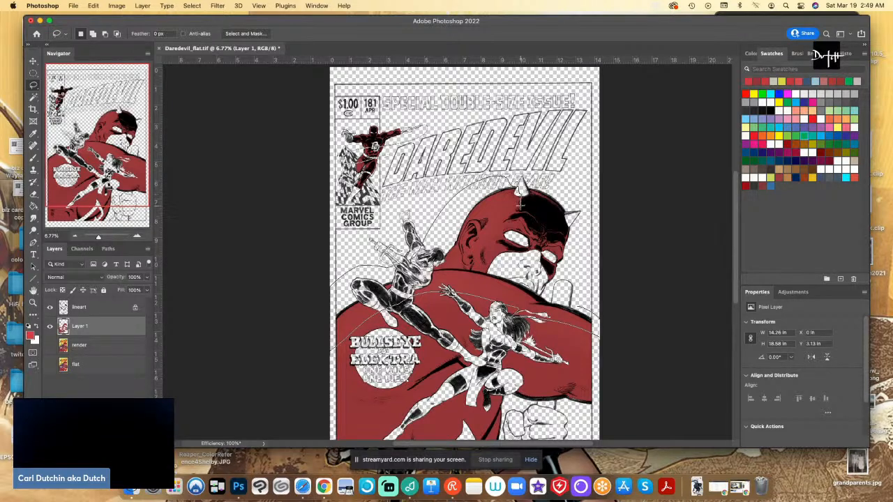
{"action": "mouse_move", "coordinate": [523, 210]}
{"action": "left_mouse_down"}
{"action": "mouse_move", "coordinate": [499, 237]}
{"action": "mouse_move", "coordinate": [505, 245]}
{"action": "left_mouse_up"}
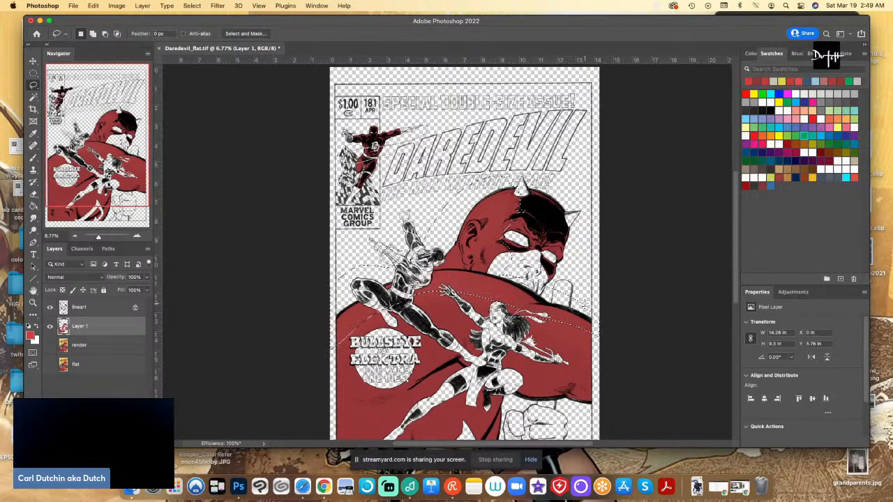
Activate the Gradient tool and change the foreground color to a softer orange-red with a hue of 14°
{"action": "left_click", "coordinate": [35, 211]}
{"action": "left_click", "coordinate": [70, 203]}
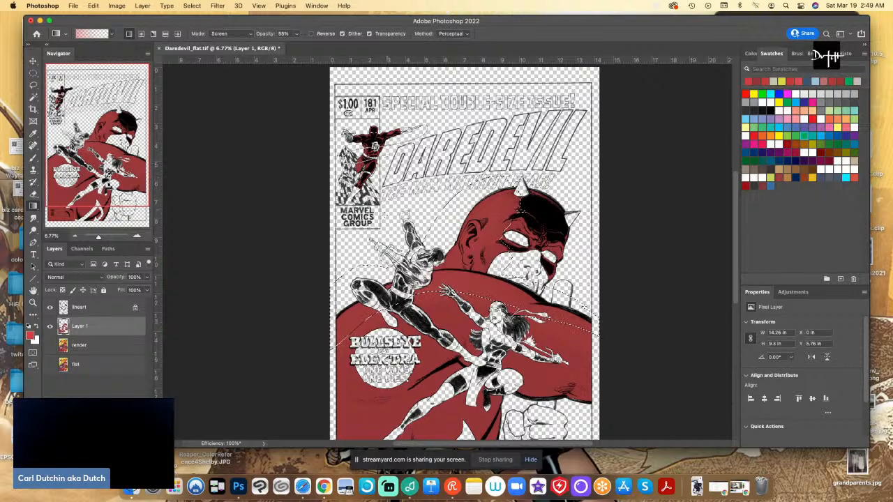
{"action": "left_click", "coordinate": [30, 334]}
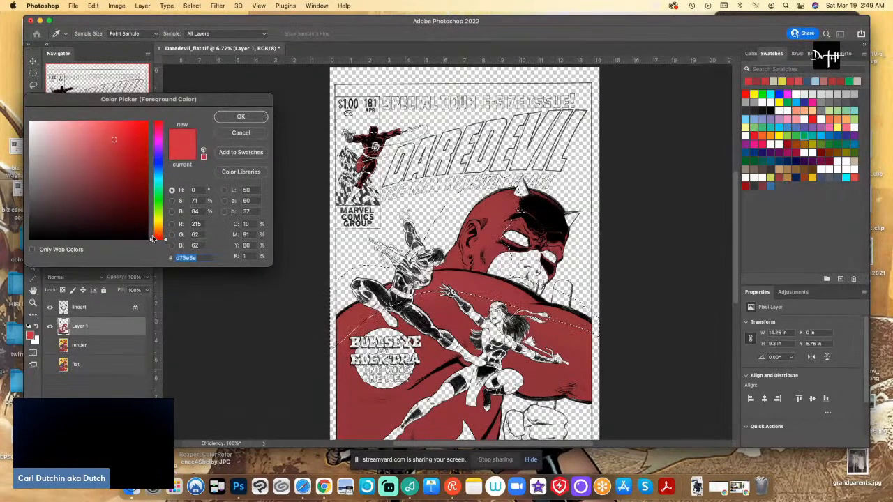
{"action": "left_click", "coordinate": [153, 235]}
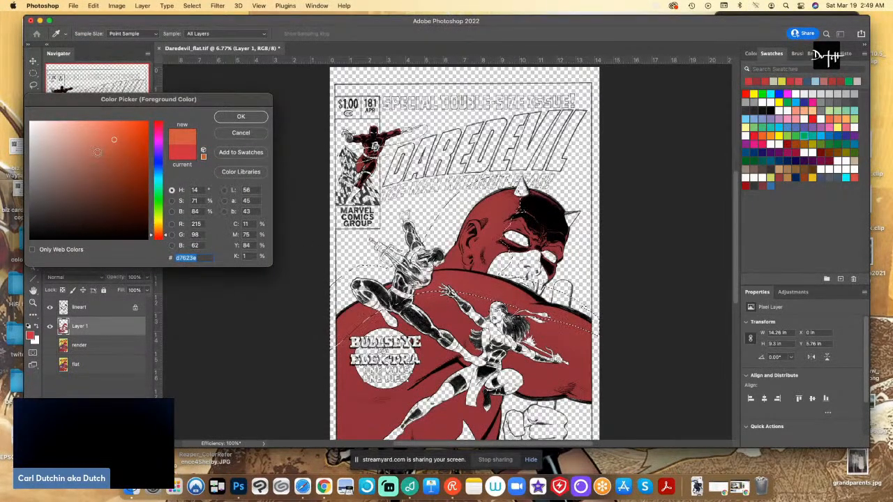
{"action": "left_click", "coordinate": [100, 148]}
{"action": "left_click", "coordinate": [240, 117]}
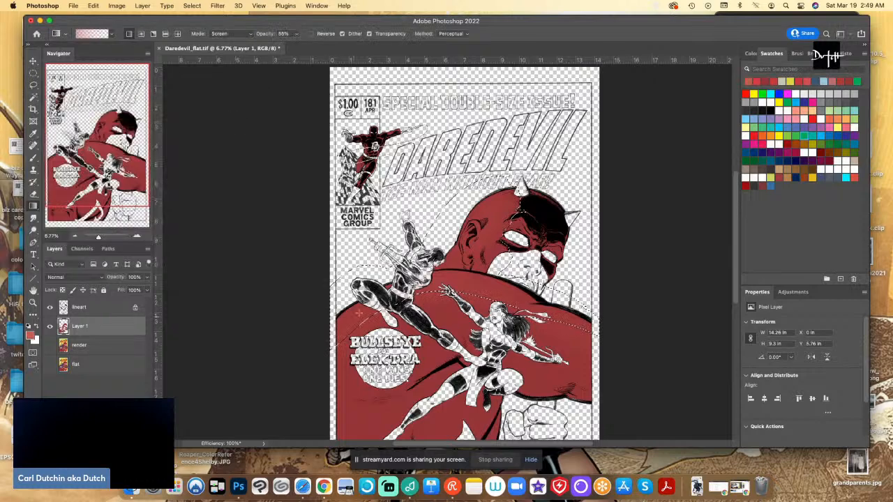
Lock Layer 1's transparent pixels, apply radial Screen gradients from the upper left across the selected shoulders and head, and deselect
{"action": "left_click_drag", "start_coordinate": [382, 162], "coordinate": [506, 420]}
{"action": "key", "text": "super+z"}
{"action": "left_click", "coordinate": [62, 290]}
{"action": "left_click_drag", "start_coordinate": [363, 164], "coordinate": [543, 320]}
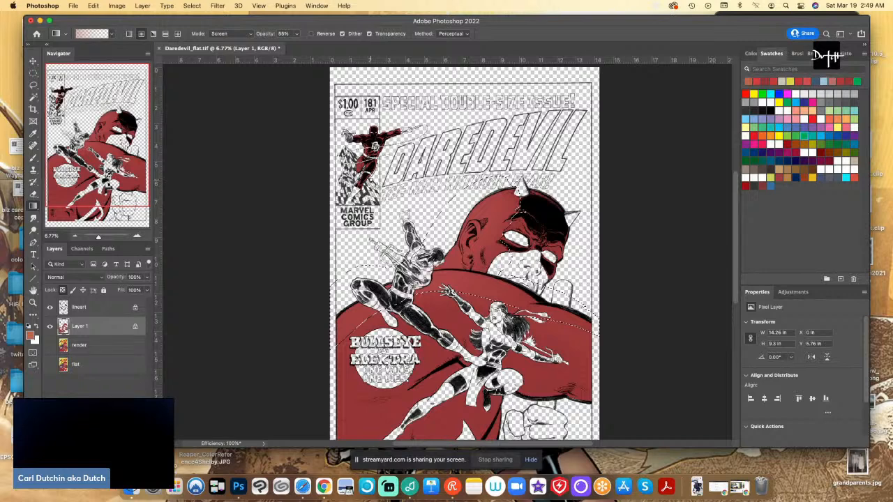
{"action": "left_click_drag", "start_coordinate": [371, 181], "coordinate": [576, 399]}
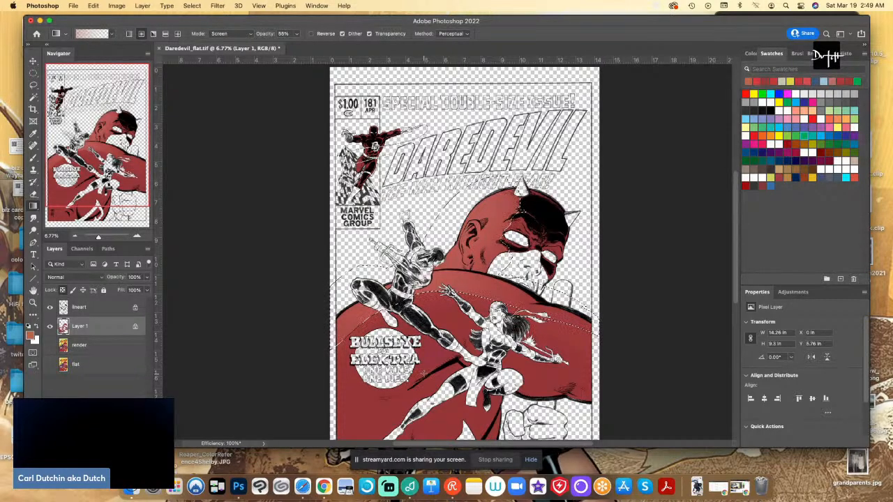
{"action": "key", "text": "super+d"}
Lasso Daredevil's ear, the cheek and jaw shapes beside it, and the lit side of his head as one combined selection
{"action": "key", "text": "l"}
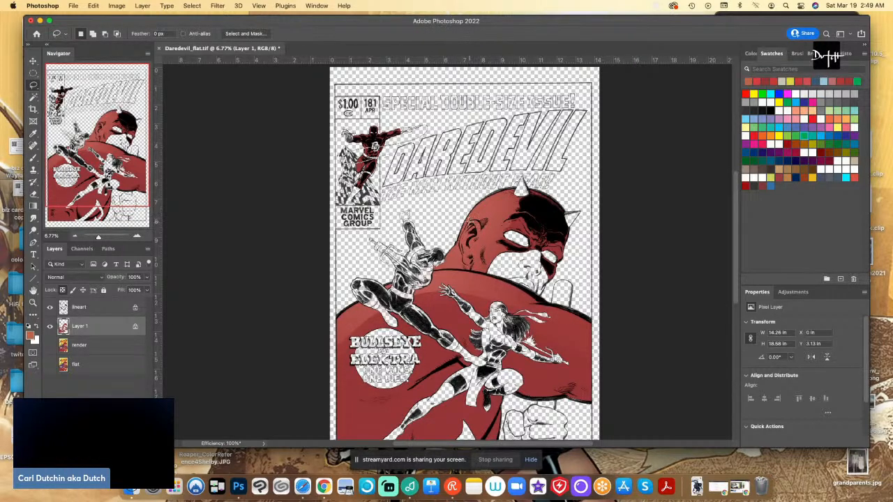
{"action": "left_click_drag", "start_coordinate": [475, 223], "coordinate": [471, 224]}
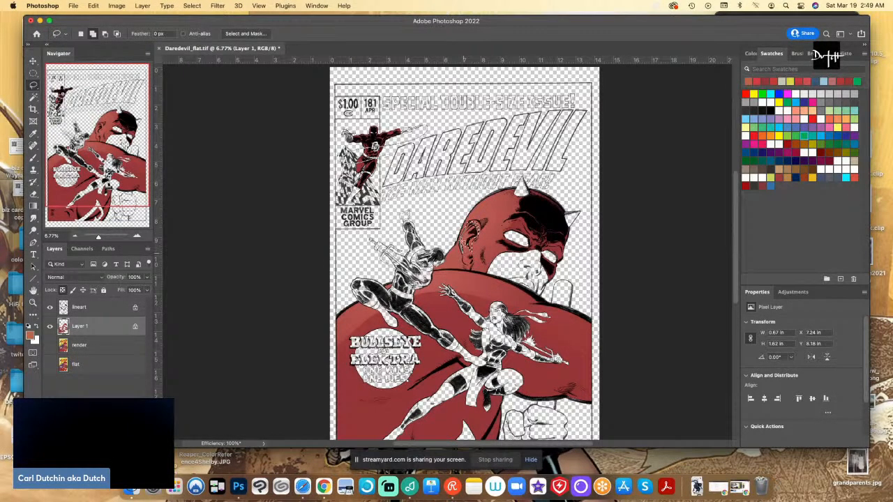
{"action": "left_click_drag", "start_coordinate": [469, 231], "coordinate": [468, 239]}
{"action": "left_click_drag", "start_coordinate": [483, 247], "coordinate": [466, 262]}
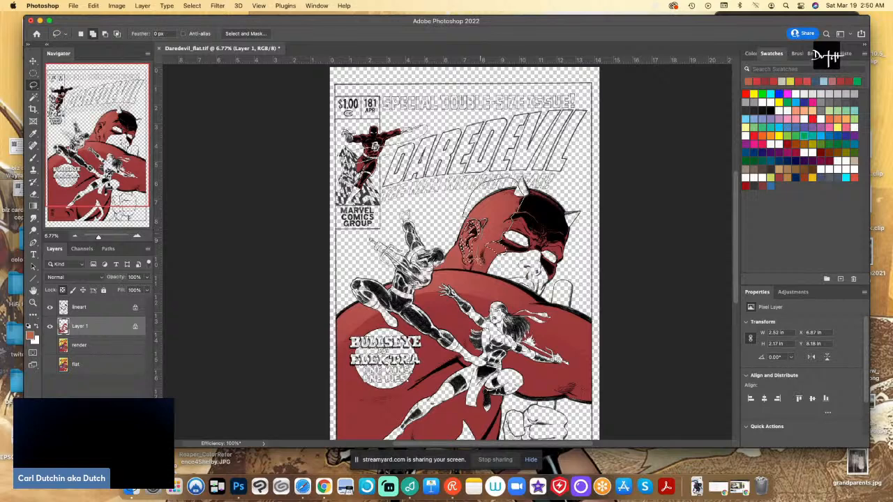
{"action": "left_click_drag", "start_coordinate": [509, 259], "coordinate": [505, 257]}
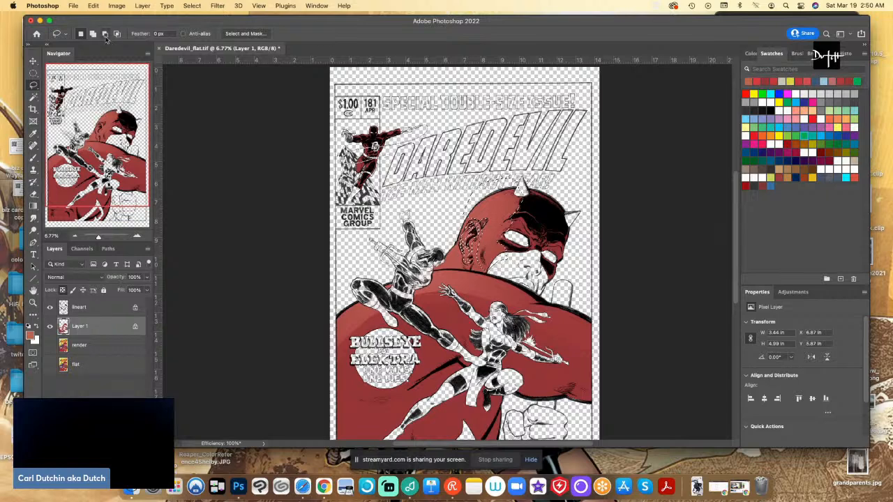
Apply two radial Screen gradients from above the head down across the selected ear and face areas, and deselect
{"action": "left_click", "coordinate": [32, 205]}
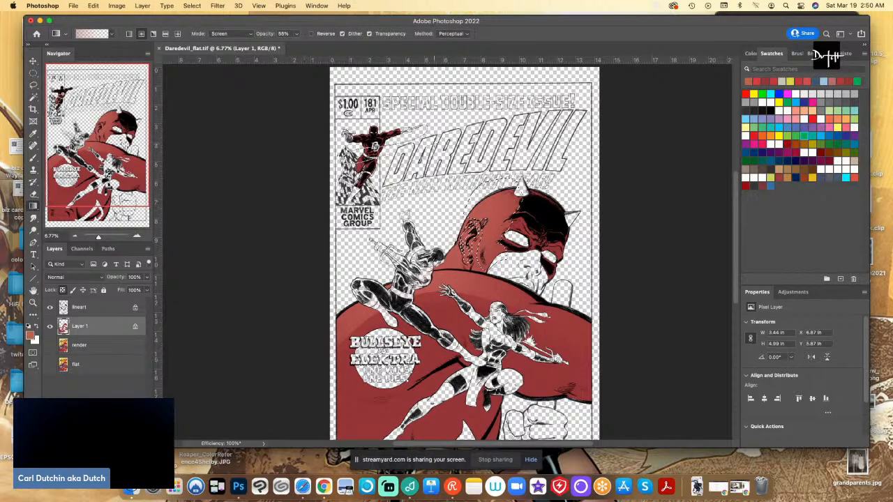
{"action": "left_click_drag", "start_coordinate": [434, 143], "coordinate": [576, 313]}
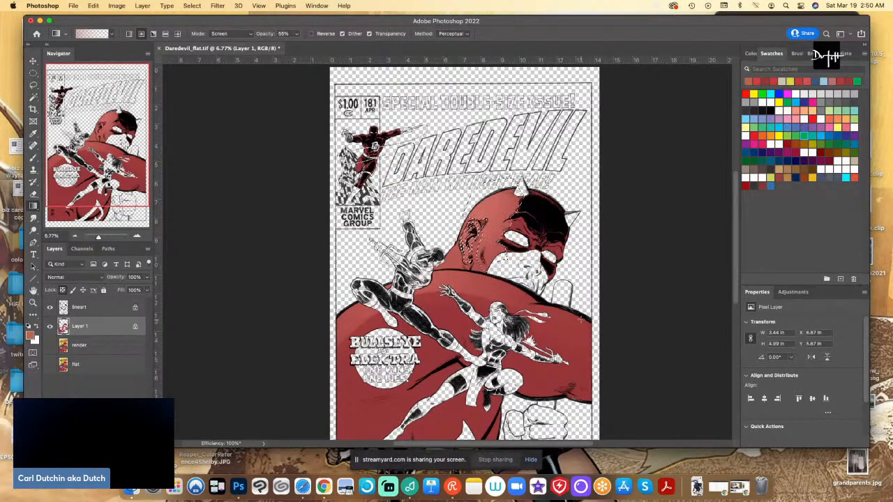
{"action": "left_click_drag", "start_coordinate": [453, 168], "coordinate": [563, 313]}
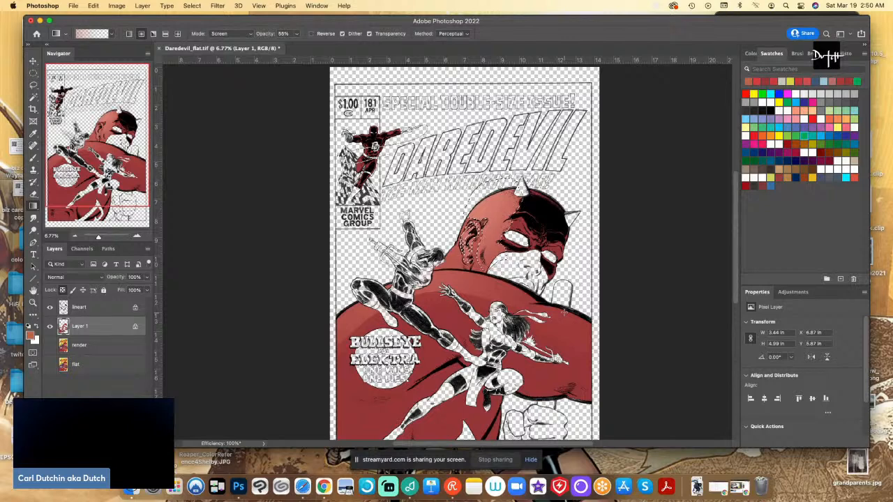
{"action": "key", "text": "super+d"}
Show the render layer beneath Layer 1 and switch to the StreamYard broadcast window
{"action": "key", "text": "l"}
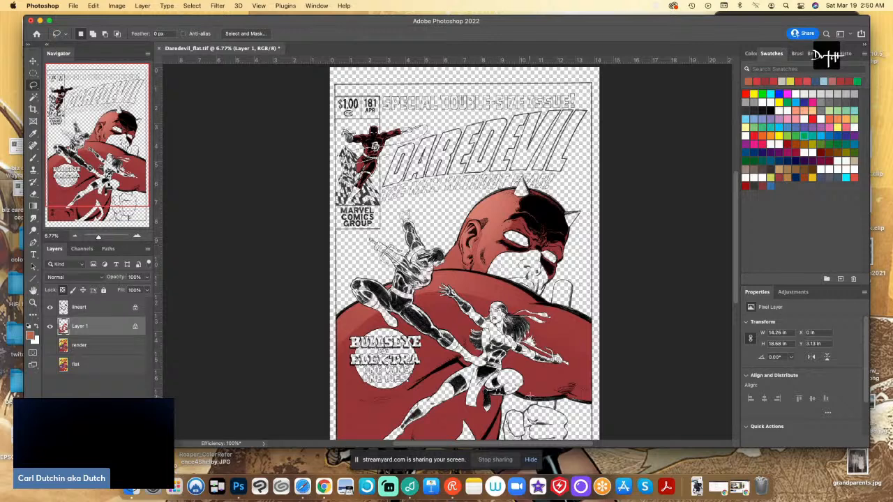
{"action": "left_click", "coordinate": [50, 344]}
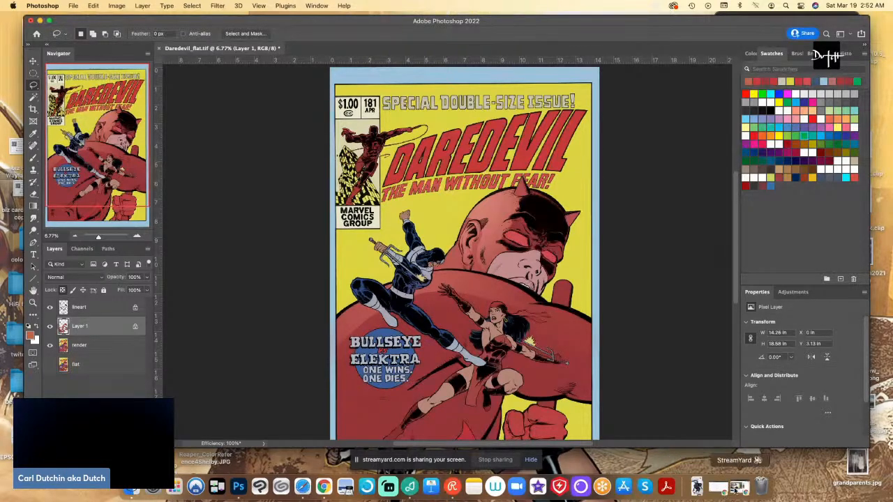
{"action": "left_click", "coordinate": [733, 490]}
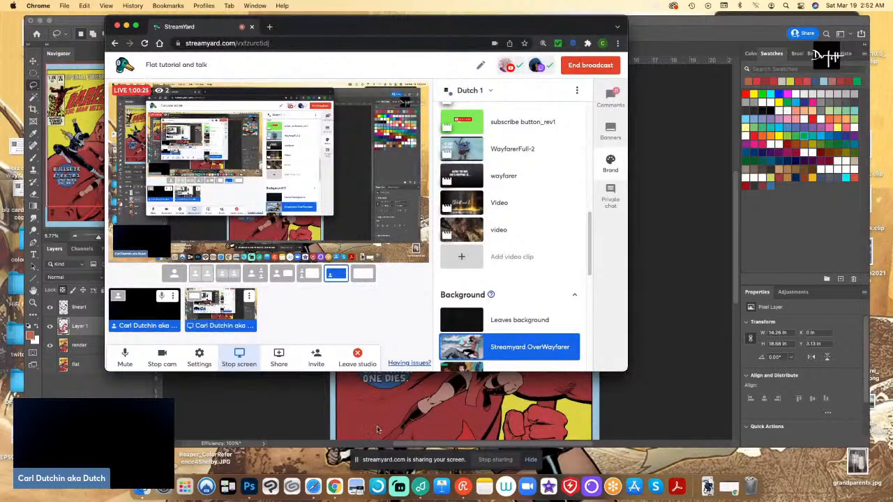